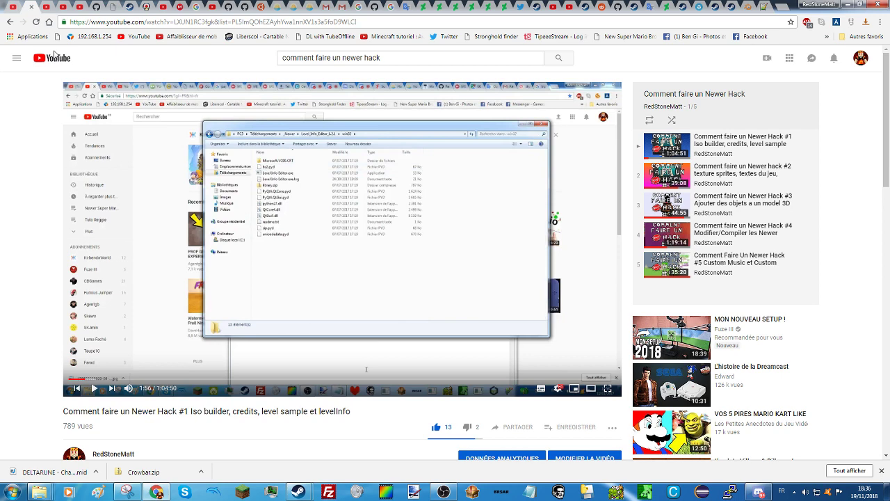
Step: Dismiss the browser's downloads bar and close all six open folder windows, including Duck, Vidéos, models and #Raccourcis Models 3d
left_click(881, 470)
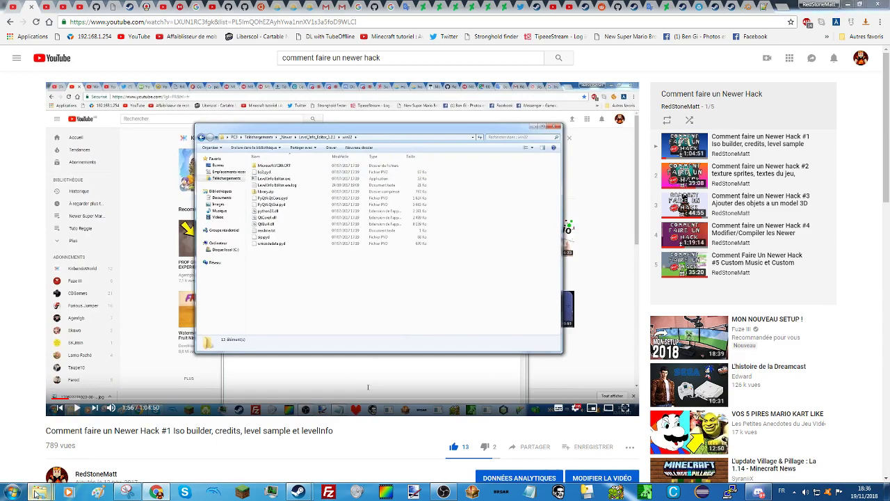
mouse_move(39, 492)
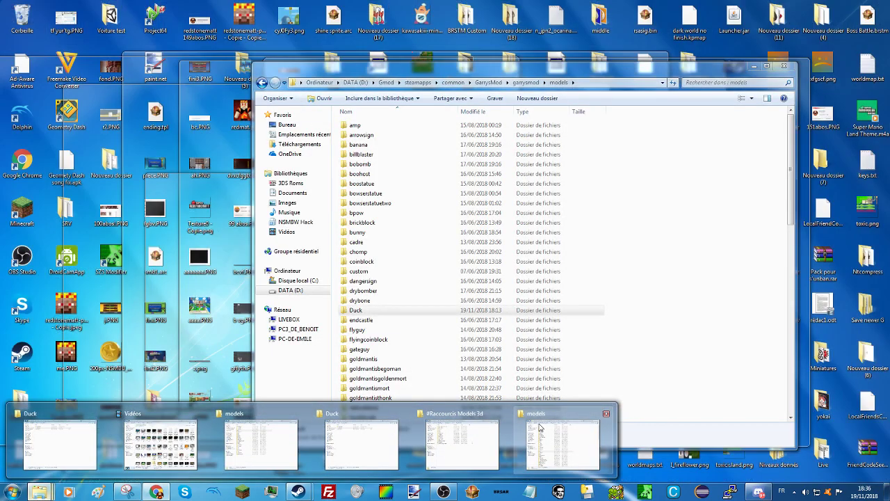
middle_click(540, 427)
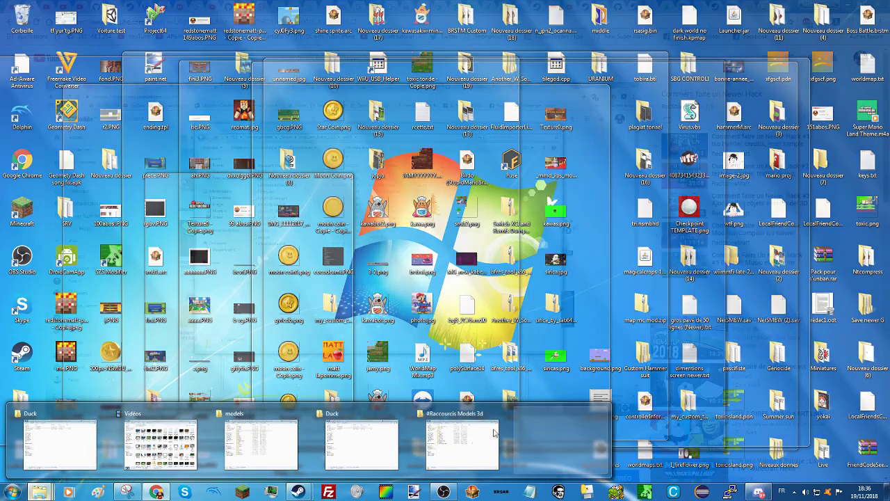
middle_click(477, 434)
middle_click(362, 432)
middle_click(281, 429)
middle_click(160, 445)
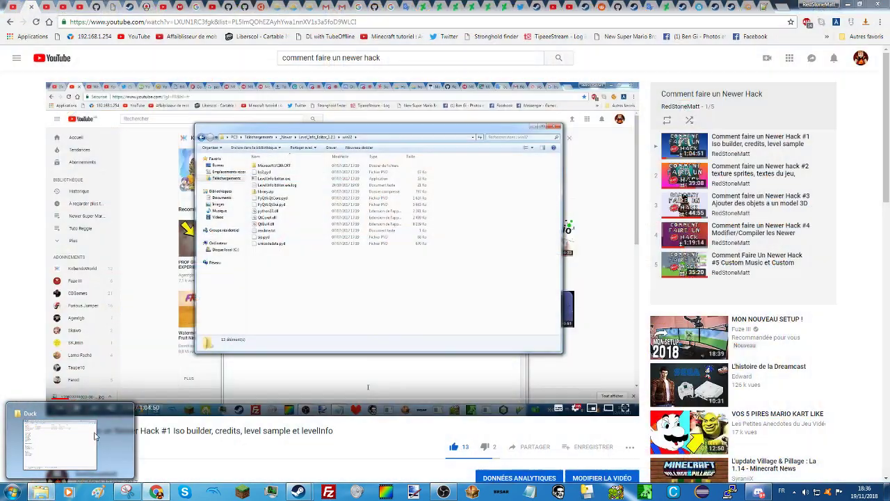
middle_click(59, 445)
Step: Open the Reggie Next M3A2 folder in the NSMBW Hack library and locate reggie.exe
left_click(41, 492)
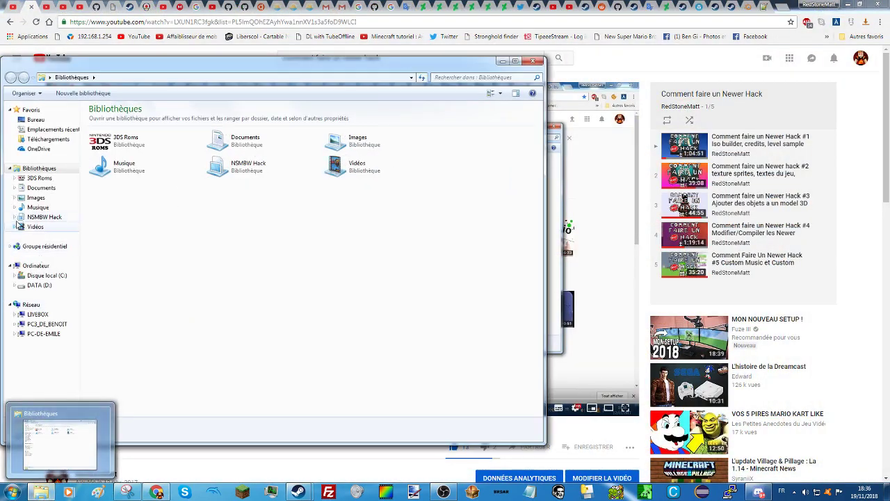
left_click(39, 218)
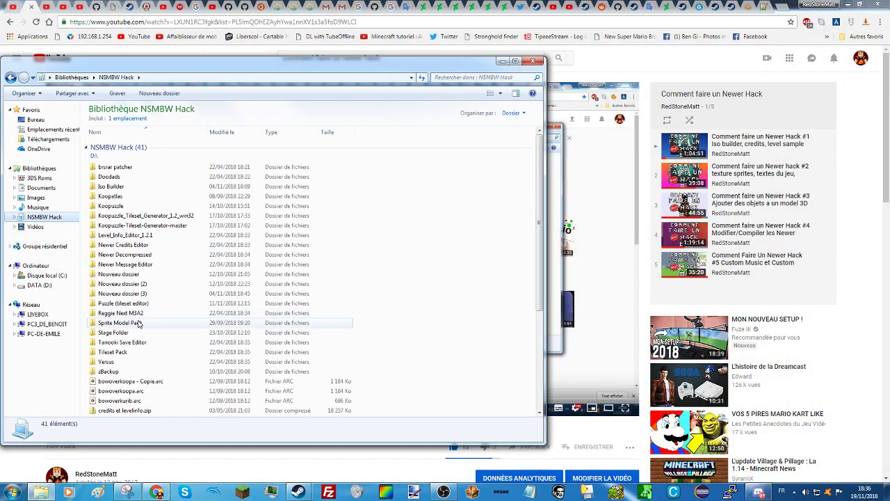
double_click(134, 314)
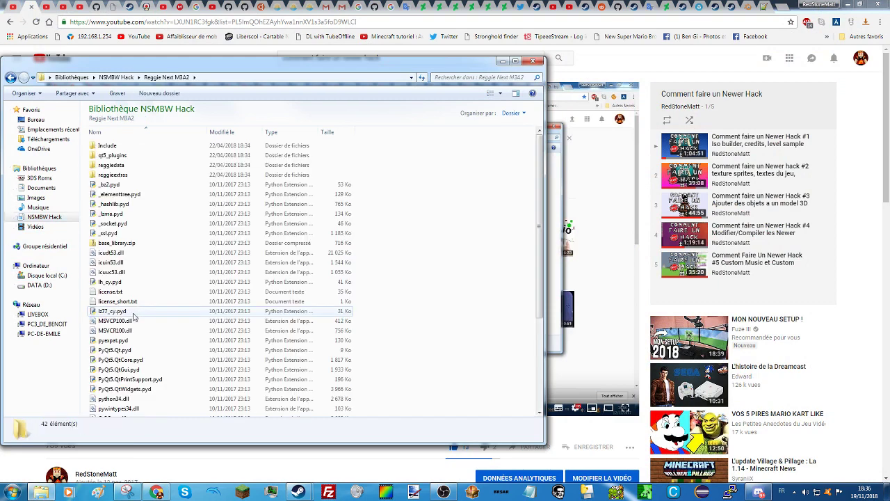
scroll(170, 337, "down", 5)
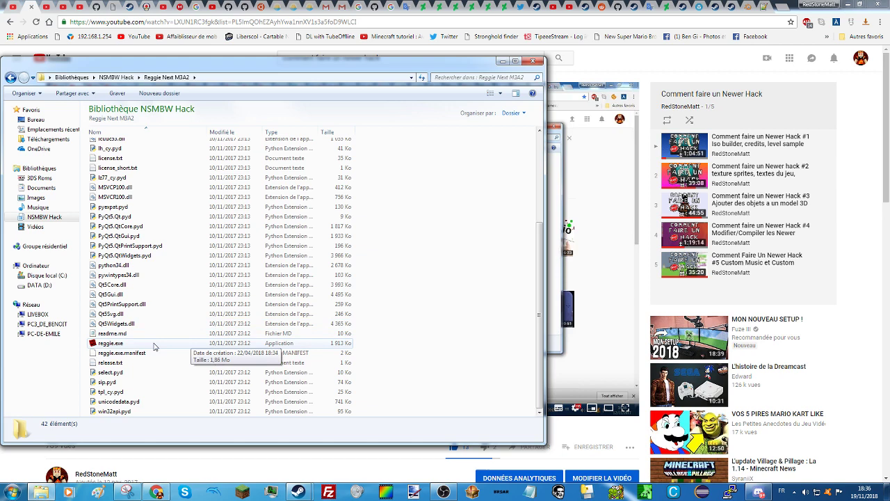
scroll(154, 346, "up", 5)
scroll(155, 345, "down", 4)
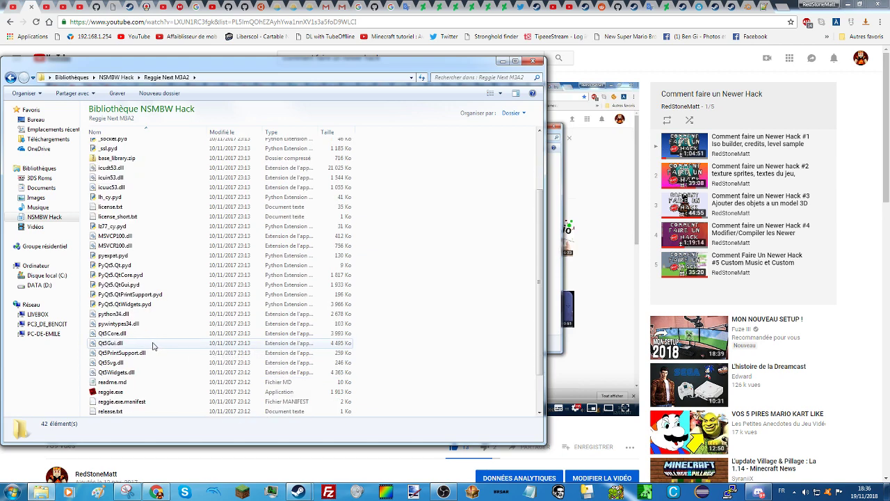
Step: Open the Registry Editor and inspect the Milestone 3 Alpha 2 and Next Milestone 2 Alpha 3 keys under HKEY_CURRENT_USER\Software\Reggie
key("super")
type("reggie")
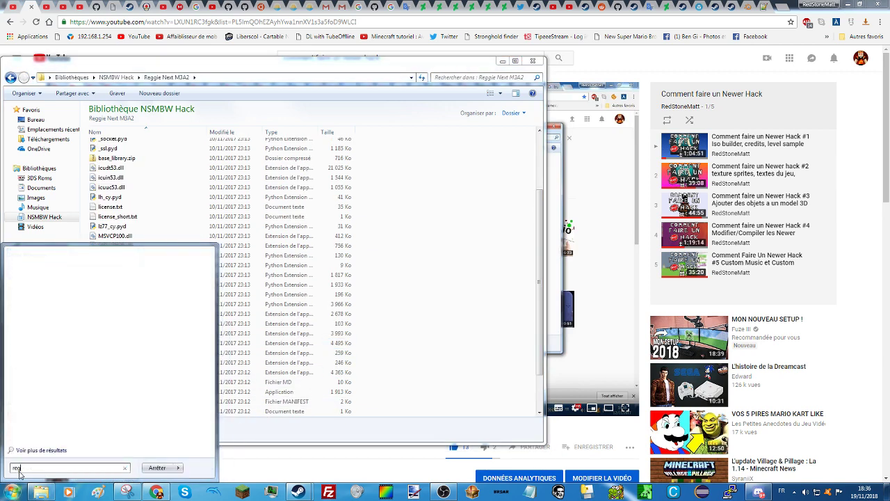
left_click(55, 299)
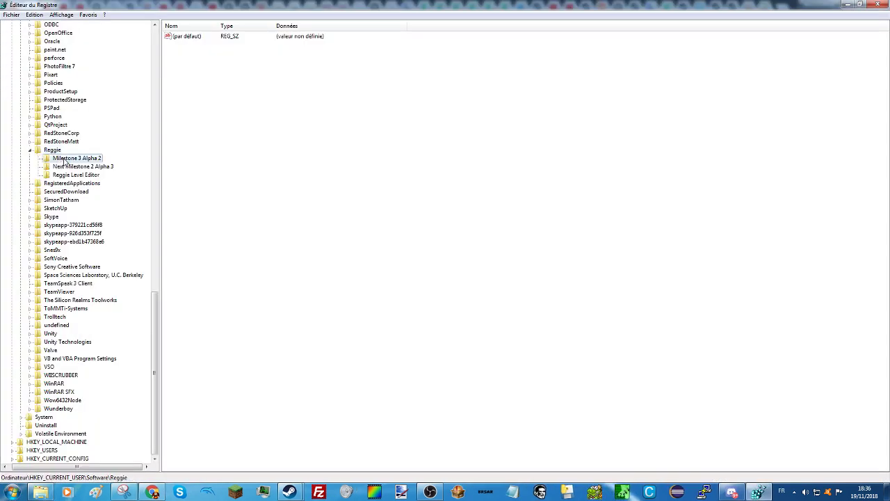
left_click(65, 159)
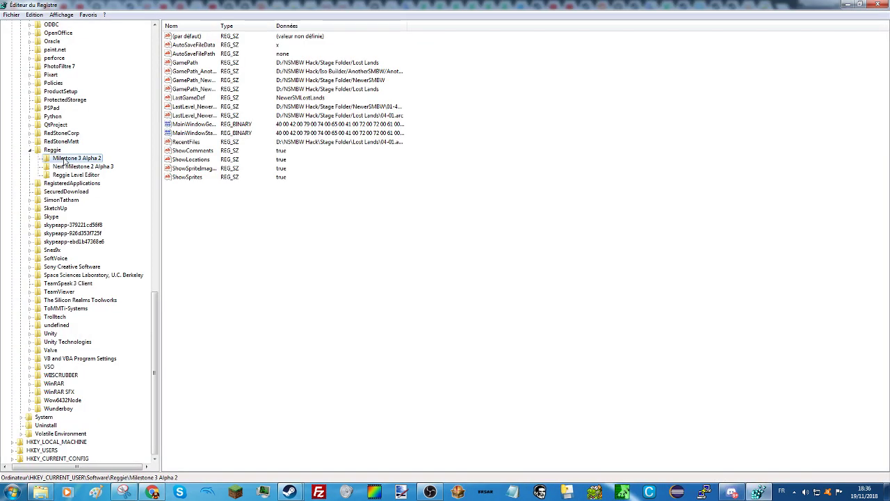
left_click(81, 168)
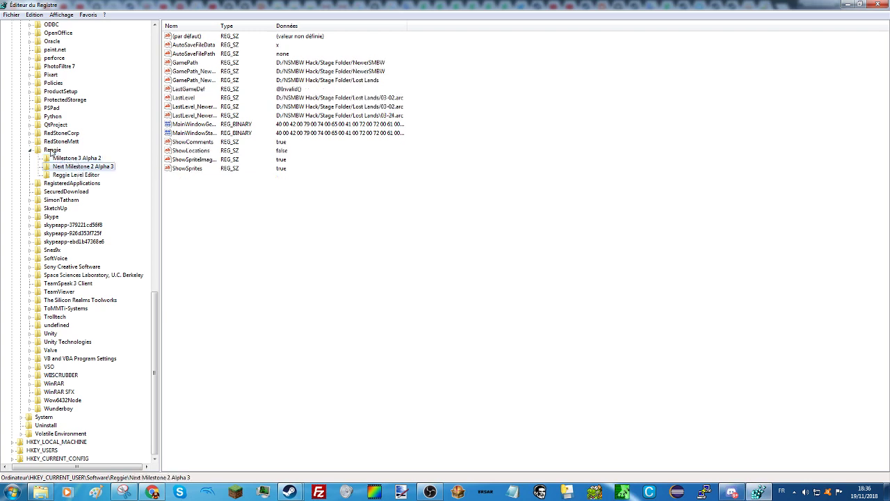
Step: Delete the Milestone 3 Alpha 2, Next Milestone 2 Alpha 3 and Reggie Level Editor registry keys, and close the Registry Editor
right_click(64, 160)
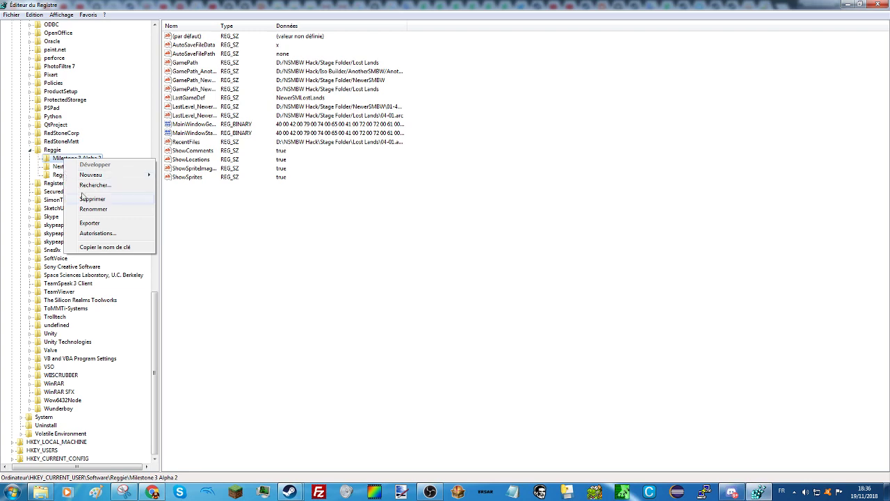
left_click(88, 199)
left_click(500, 244)
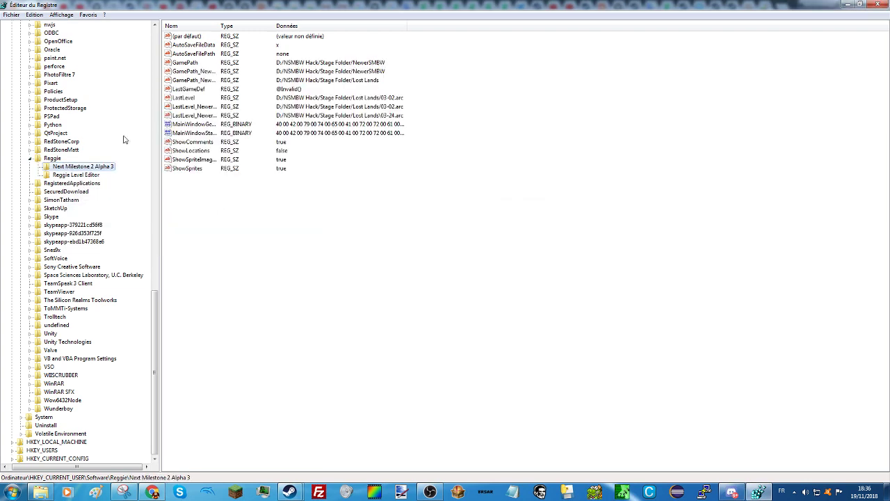
right_click(64, 166)
left_click(87, 205)
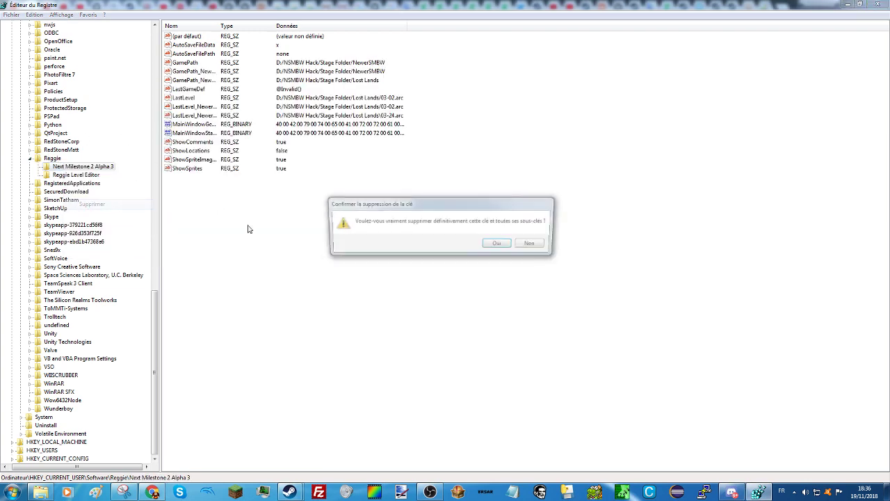
left_click(496, 243)
right_click(56, 175)
left_click(85, 215)
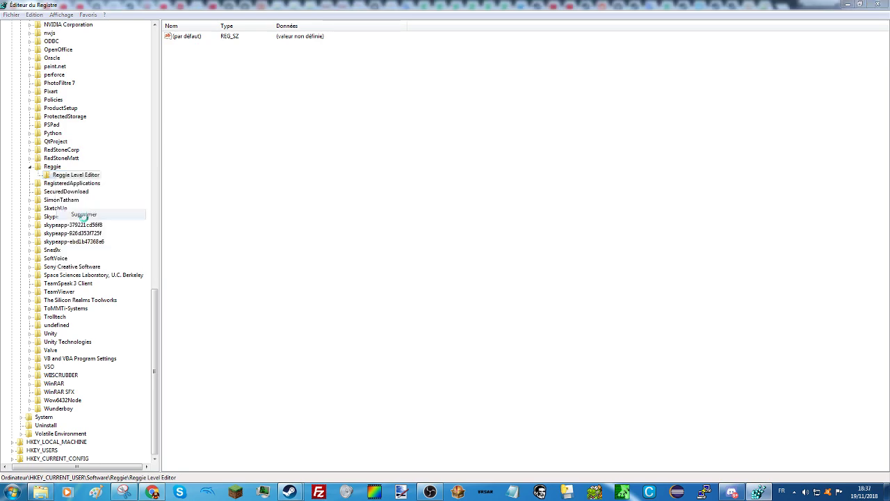
left_click(497, 244)
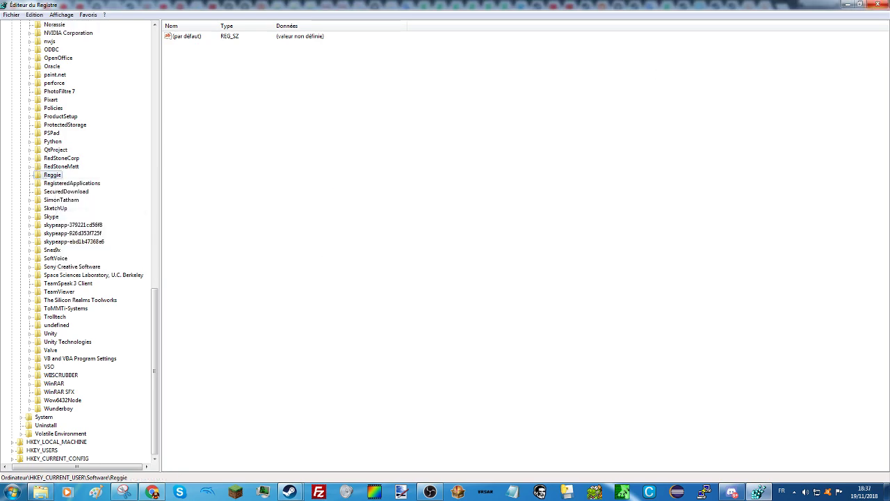
left_click(880, 5)
Step: Launch reggie.exe and choose D:\NSMBW Hack\Stage Folder\NewerSMBW as its Stage folder
double_click(128, 391)
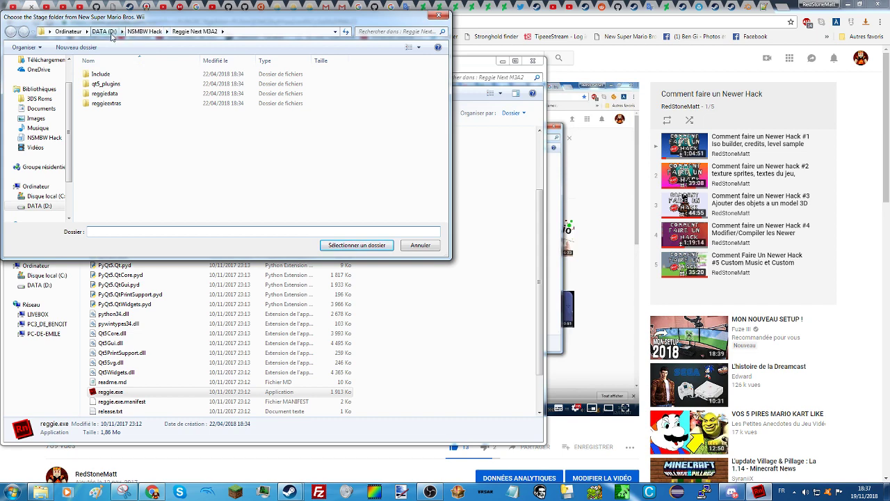
left_click(142, 32)
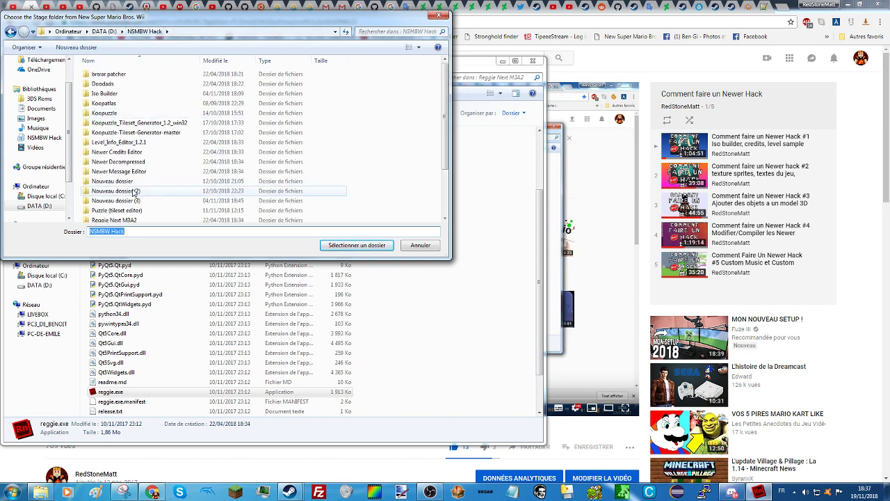
left_click(132, 200)
scroll(131, 202, "down", 2)
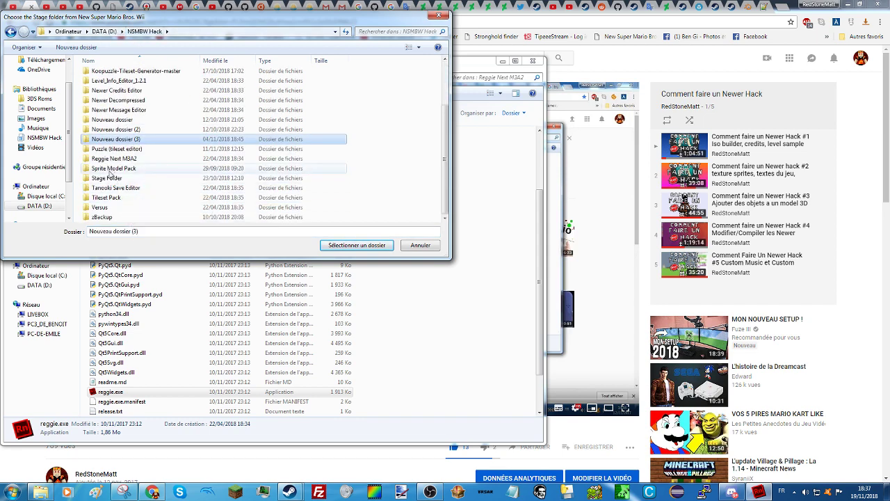
double_click(110, 177)
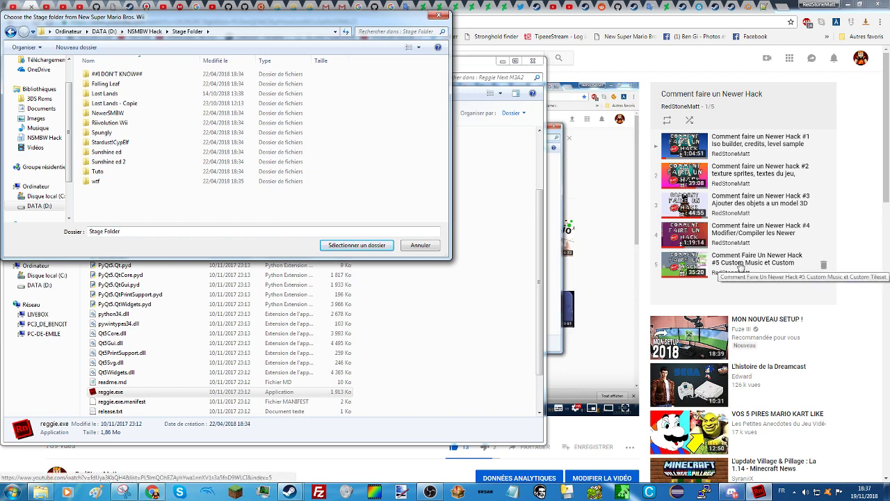
left_click(129, 114)
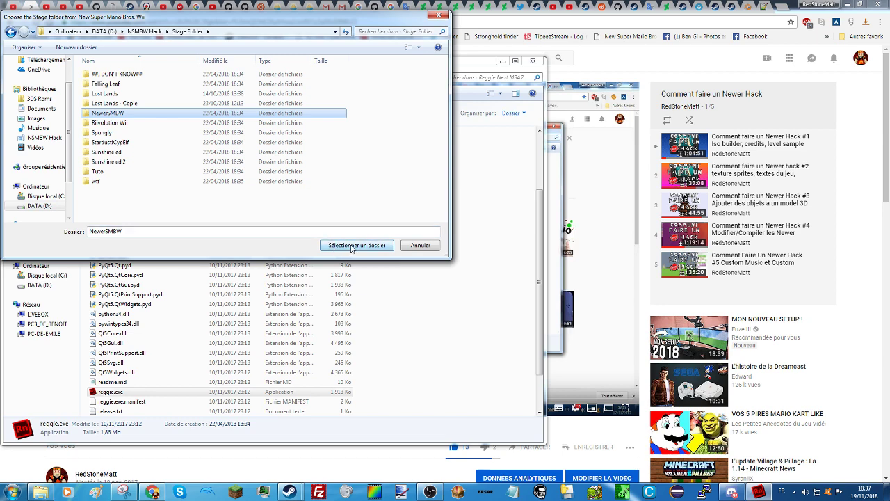
left_click(353, 246)
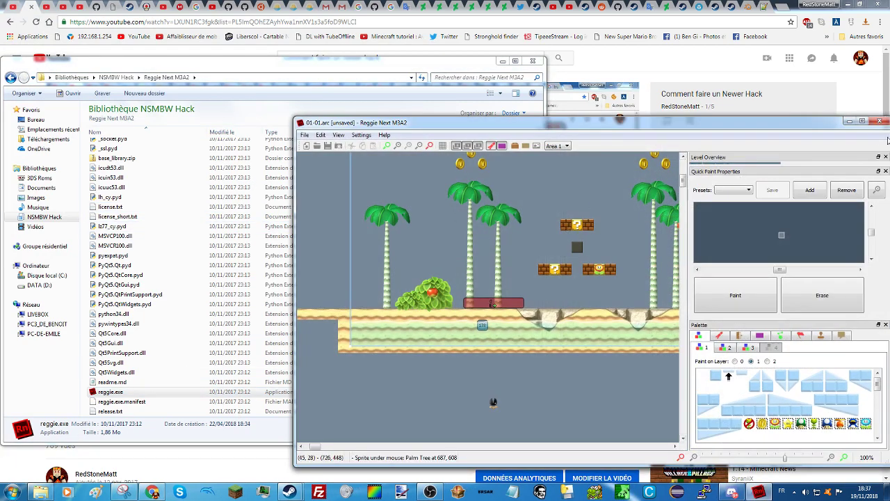
Step: Maximize the level editor and stack the Level Overview, Quick Paint Properties and Palette panels as tabs, with the Palette in front
left_click(861, 123)
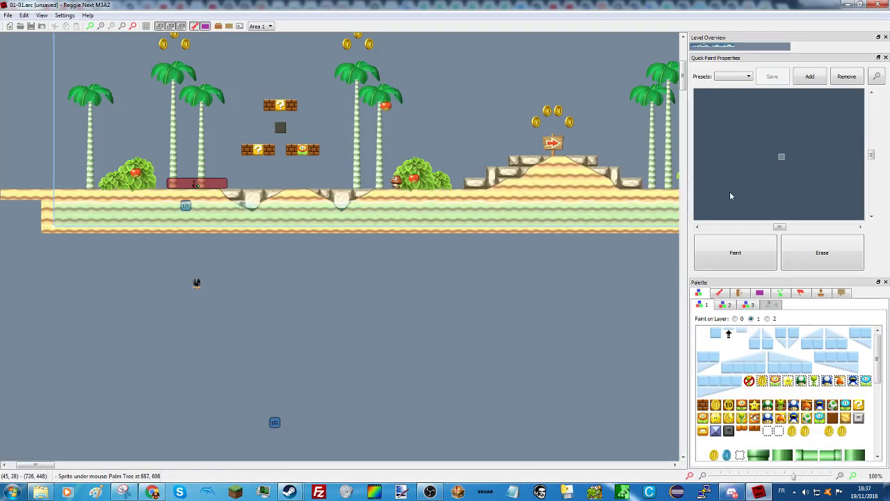
mouse_move(723, 57)
left_mouse_down()
mouse_move(731, 260)
mouse_move(794, 224)
mouse_move(730, 63)
mouse_move(716, 455)
left_mouse_up()
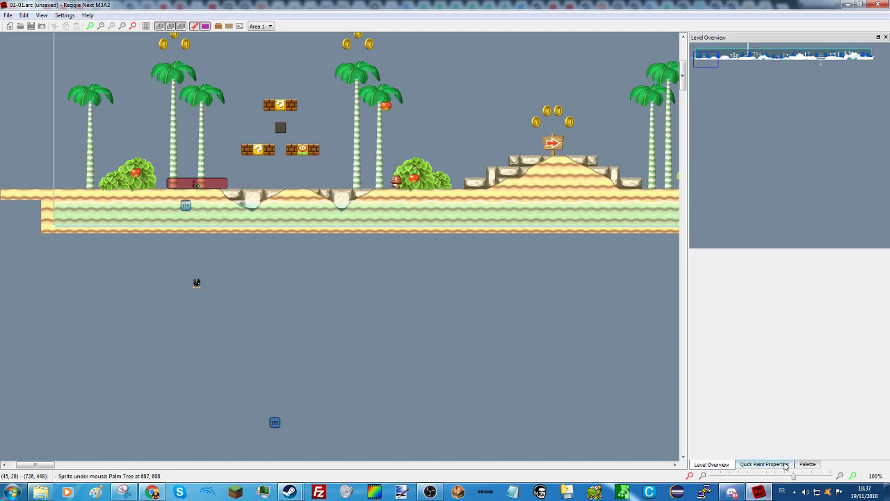
left_click(805, 463)
mouse_move(807, 465)
left_mouse_down()
mouse_move(748, 47)
mouse_move(744, 171)
left_mouse_up()
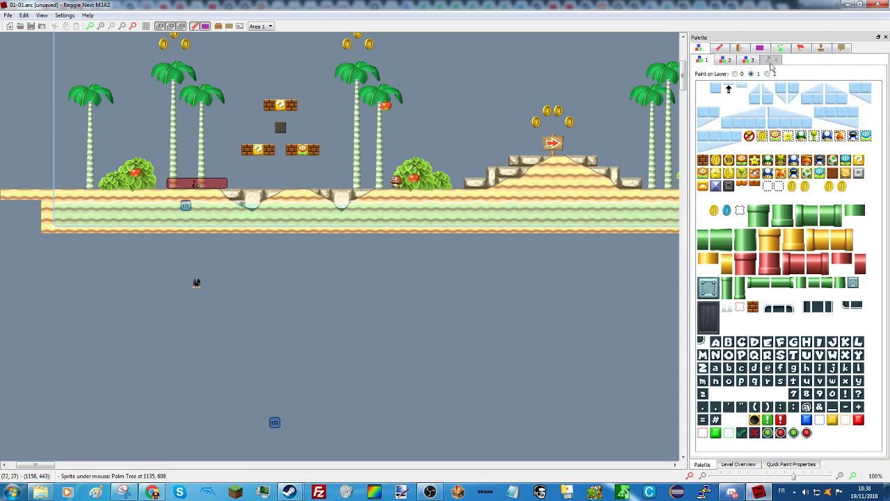
Step: Place two vertical green pipes, each 2x10 tiles, in the sky above the second bush, and delete both
scroll(317, 258, "up", 2)
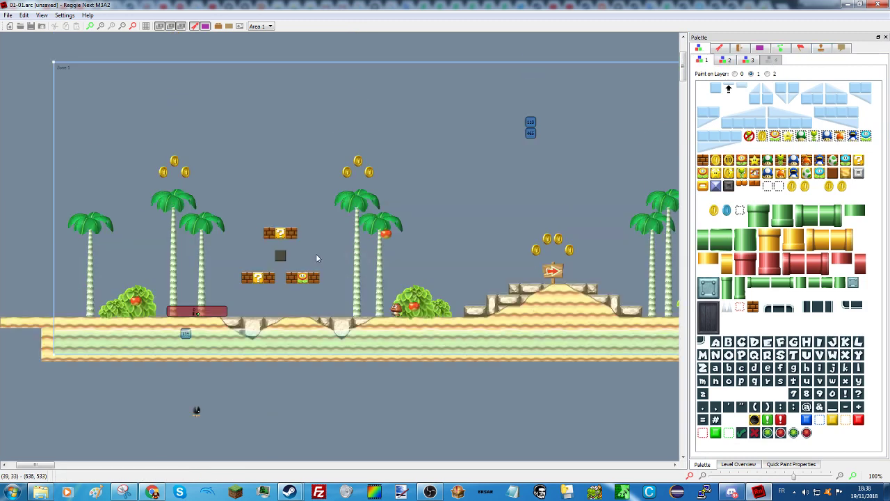
left_click(757, 214)
left_click_drag(424, 242, 440, 149)
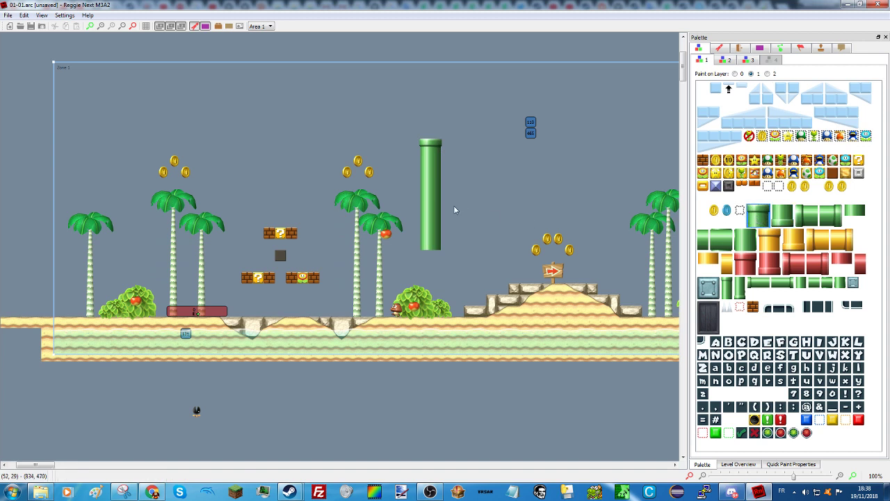
mouse_move(457, 222)
right_mouse_down()
mouse_move(511, 106)
mouse_move(483, 150)
mouse_move(537, 176)
mouse_move(476, 119)
right_mouse_up()
left_click_drag(473, 258, 430, 176)
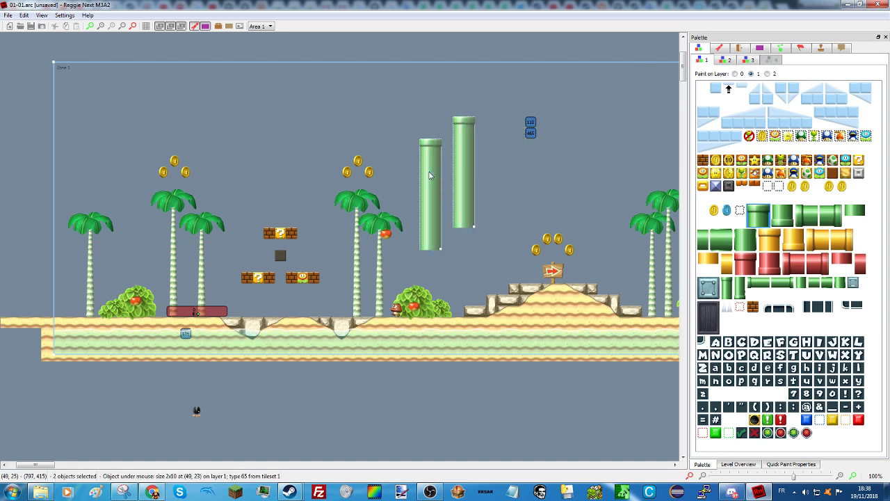
key("Delete")
Step: Place a 3x6-tile green pipe object above the second bush and try to save the level
right_click_drag(410, 171, 440, 223)
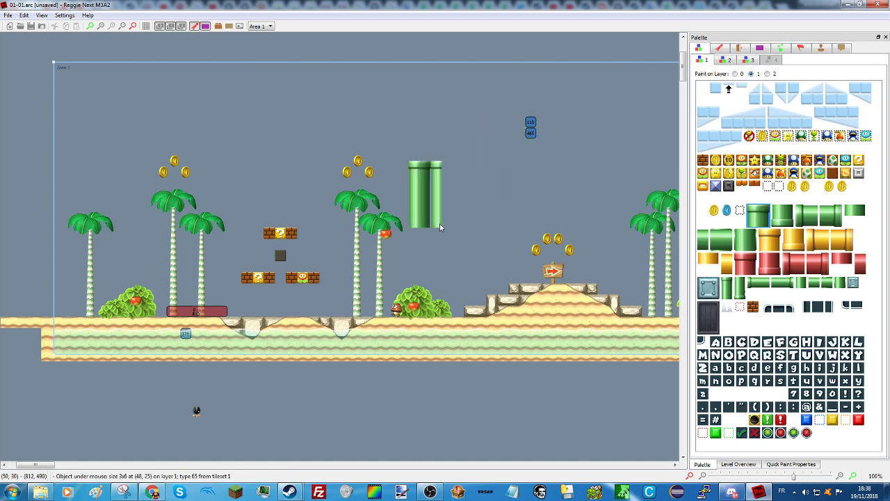
key("ctrl+s")
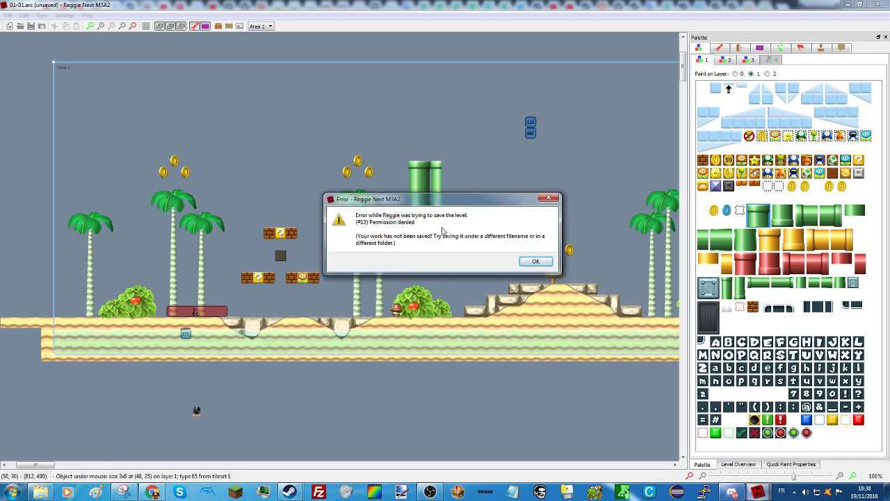
left_click(535, 262)
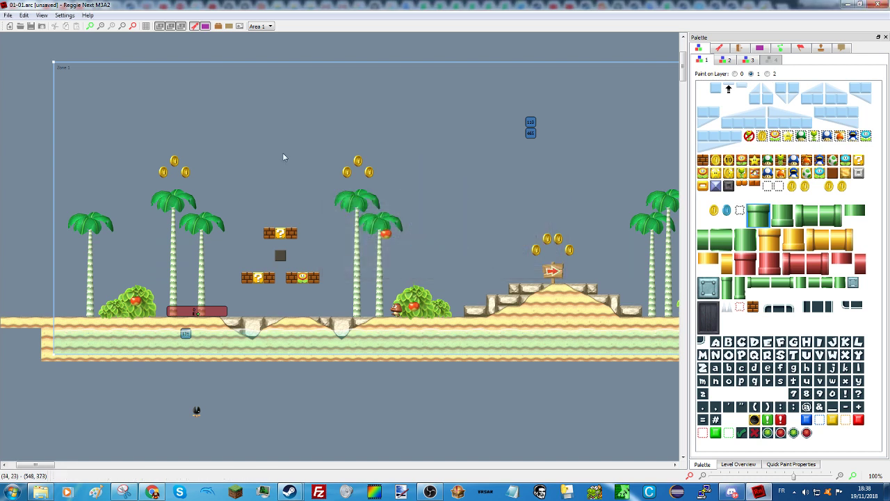
Step: Save a copy of the level as 01-100 in the NewerSMBW stage folder
left_click(8, 15)
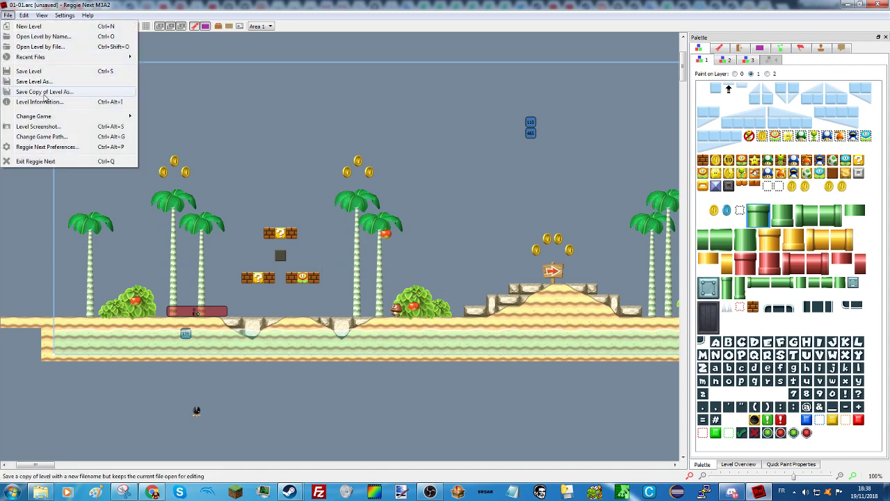
left_click(43, 92)
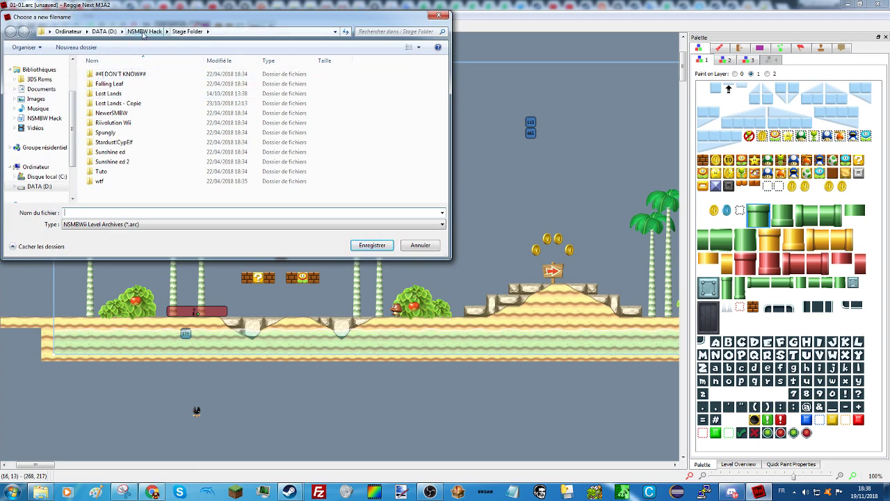
double_click(111, 113)
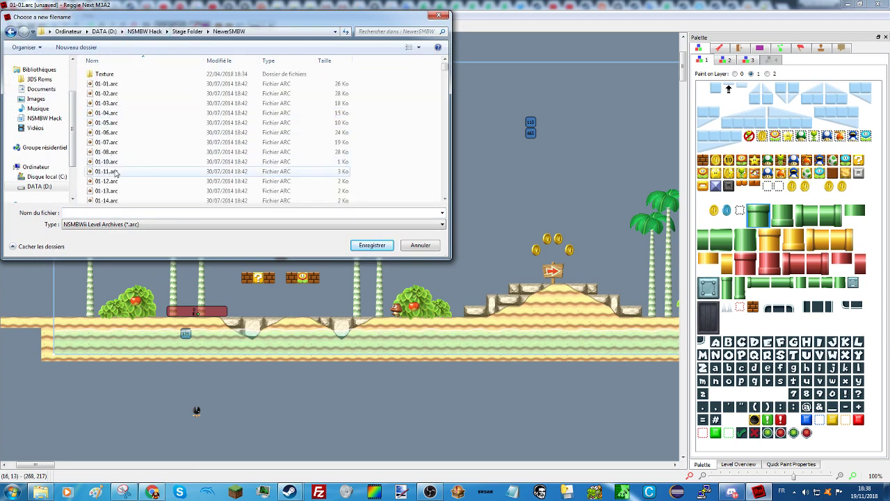
left_click(124, 212)
type("01")
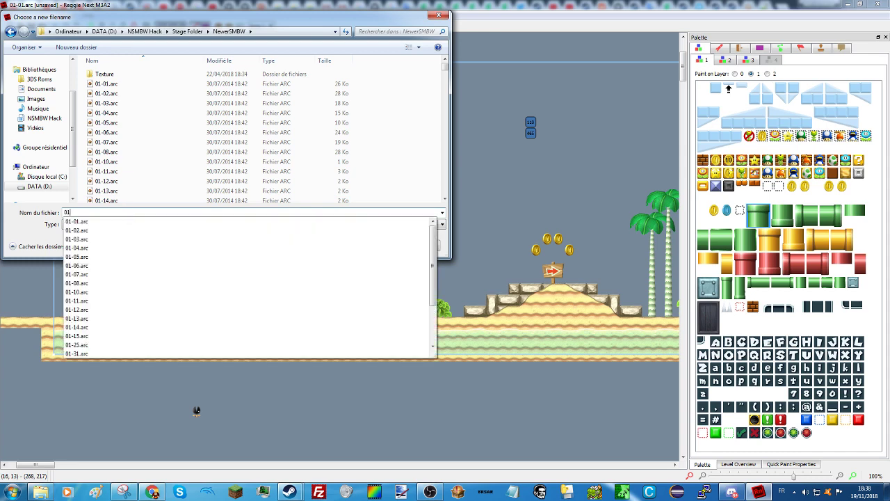
type("-1")
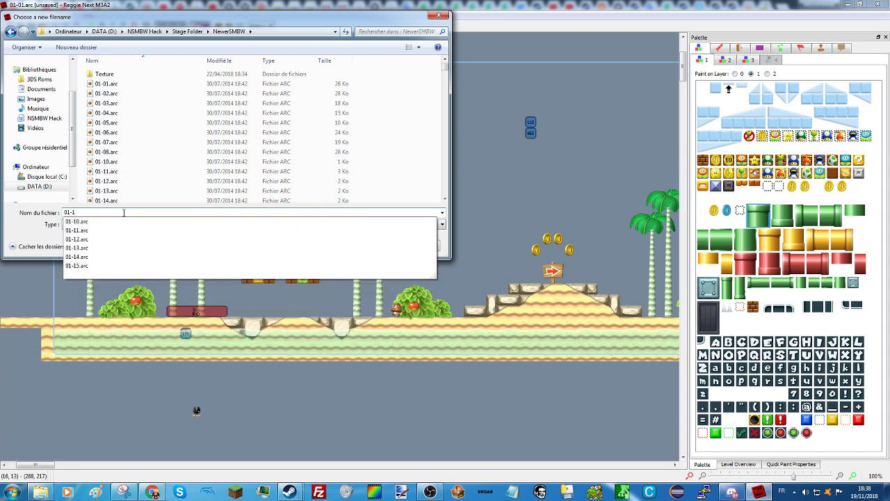
type("00")
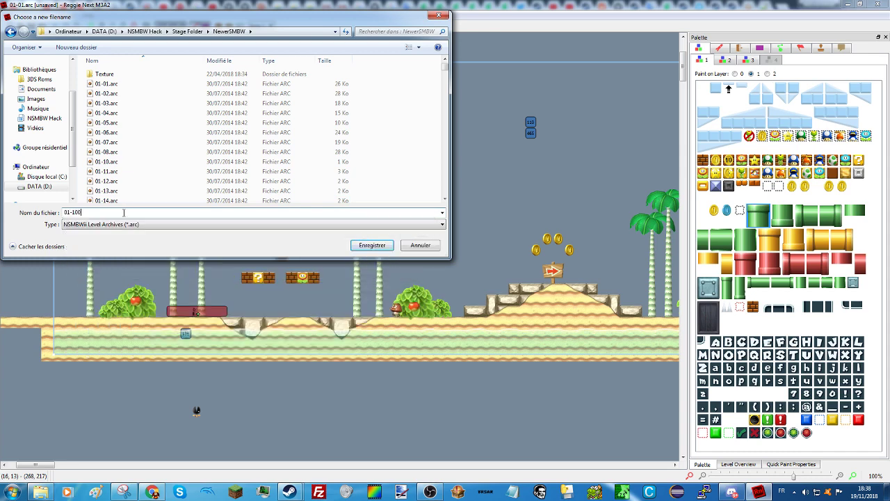
left_click(371, 246)
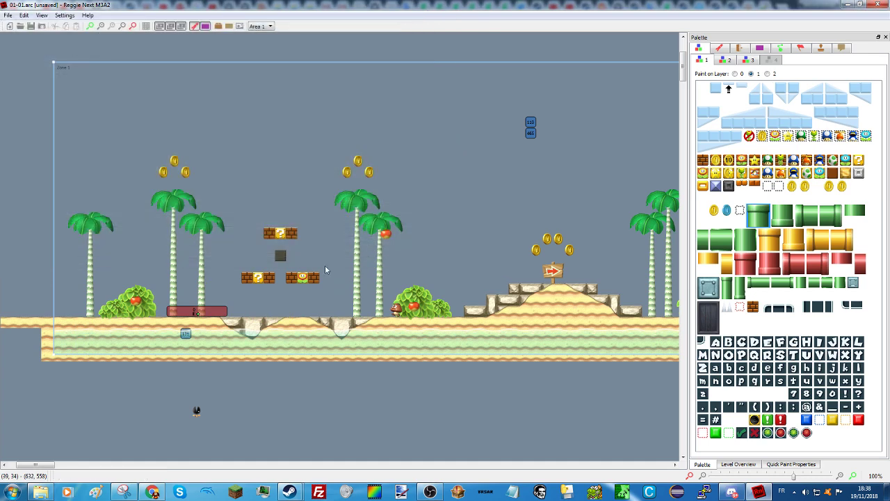
Step: Switch to Windows Explorer, open Stage Folder\NewerSMBW in the NSMBW Hack library and delete 01-01.arc
left_click(41, 491)
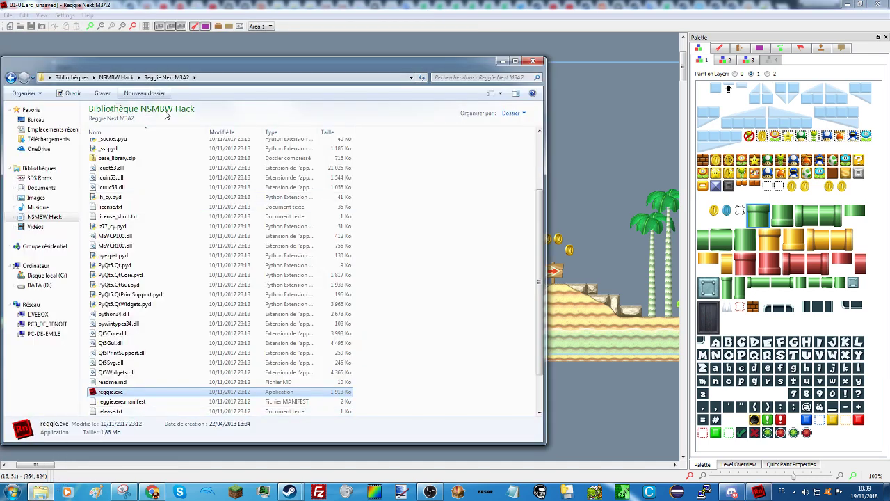
left_click(115, 77)
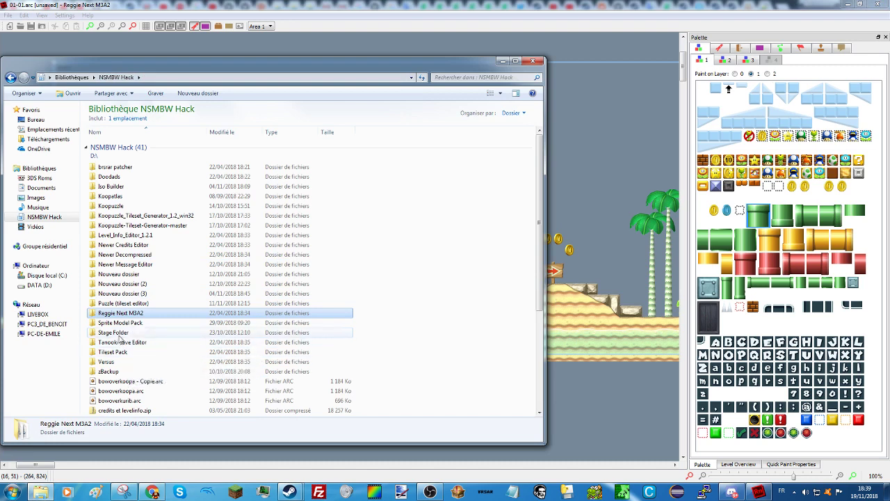
double_click(113, 332)
double_click(114, 185)
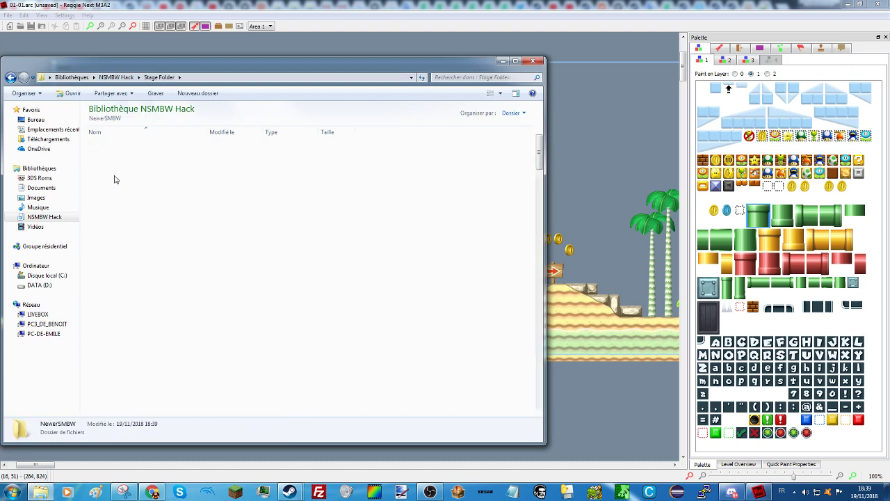
left_click(115, 158)
key("Delete")
key("Return")
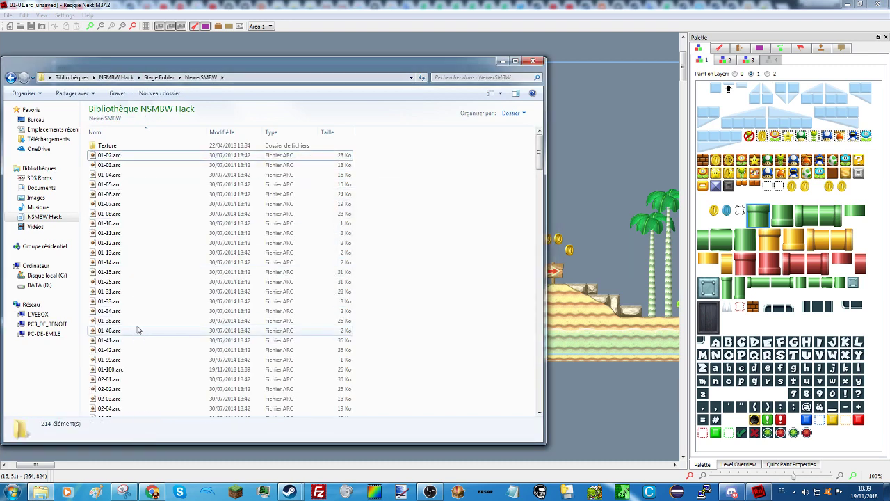
Step: Rename 01-100.arc in the NewerSMBW folder as 01-01.arc
left_click(110, 371)
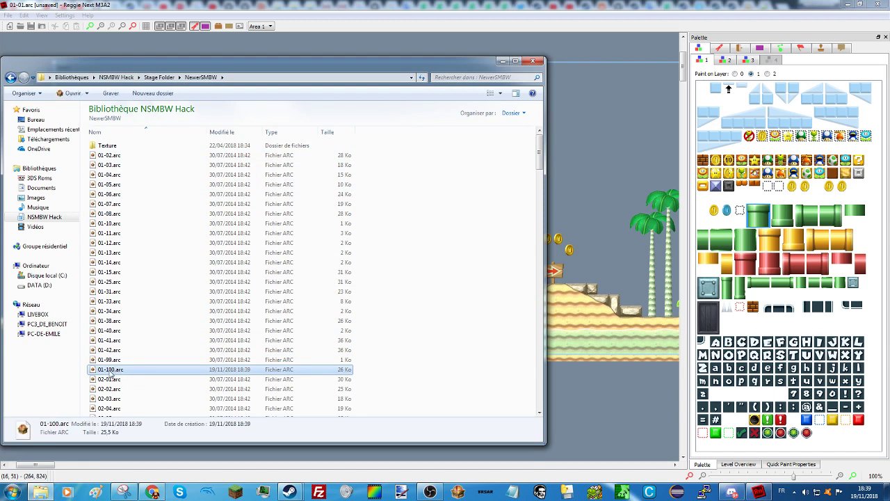
left_click(110, 371)
double_click(110, 369)
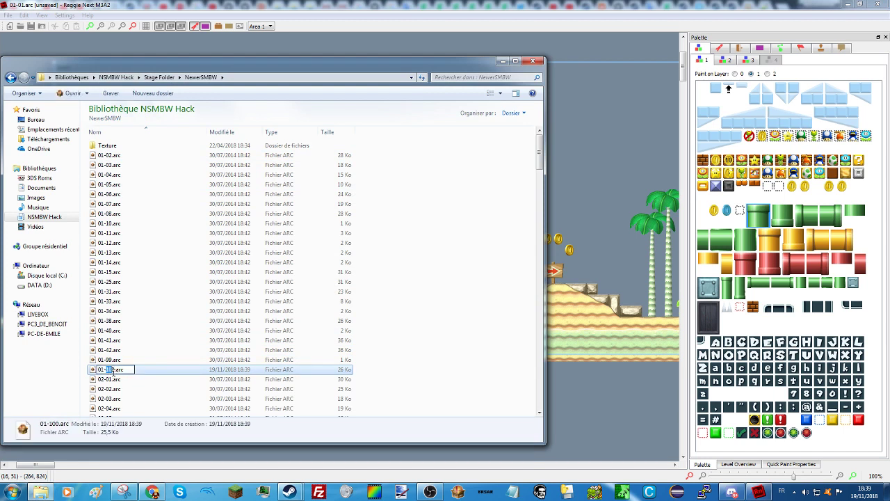
type("01")
left_click(372, 341)
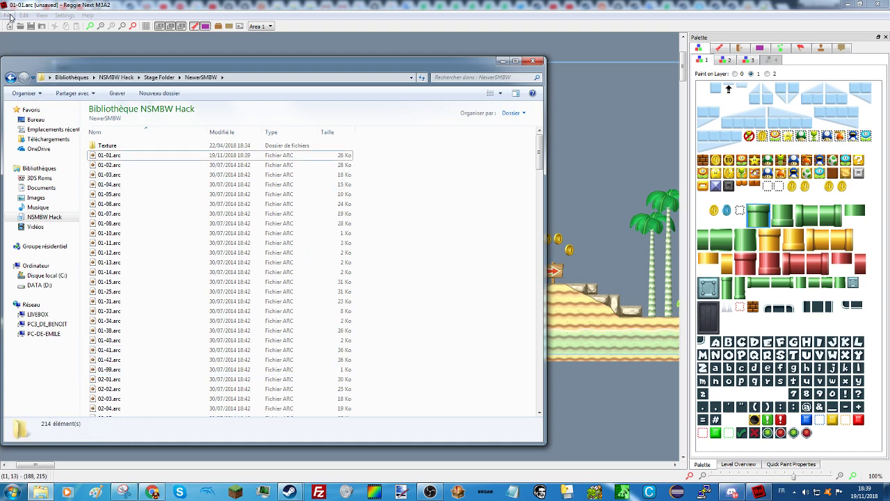
Step: Switch back to Reggie Next and, discarding unsaved changes, examine the World 1, World 9 and World 2 lists for opening a level by name
left_click(9, 15)
left_click(28, 39)
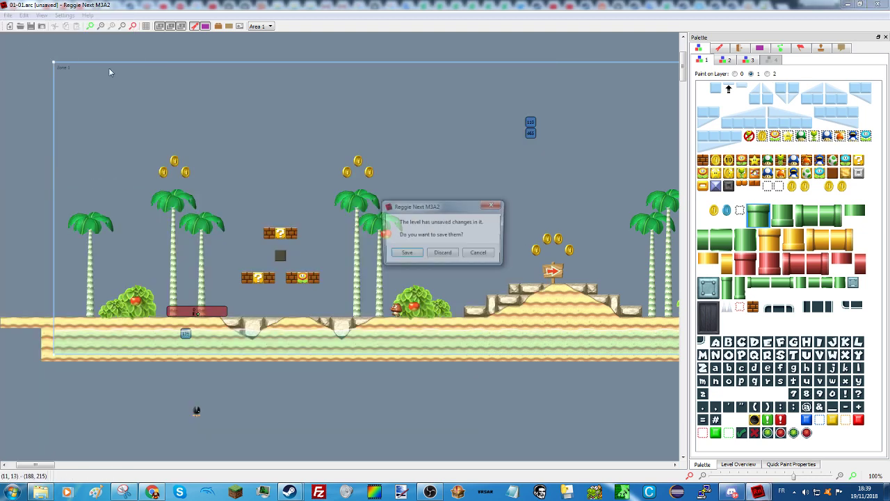
left_click(440, 257)
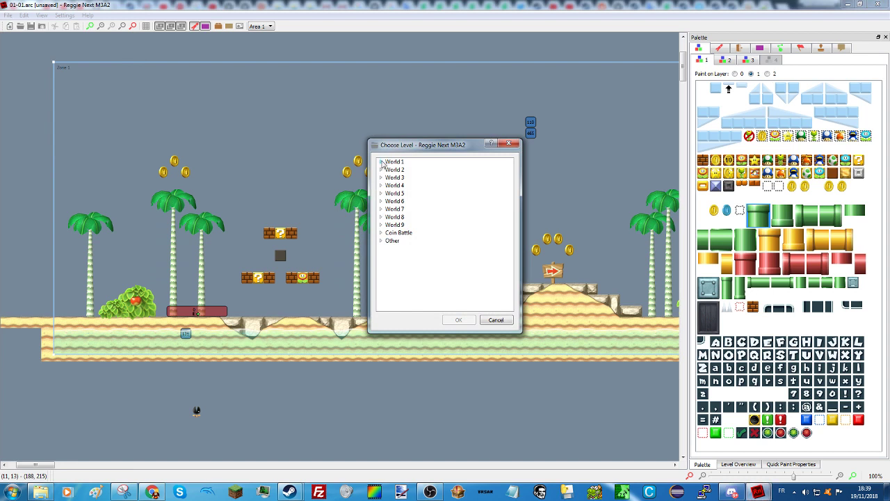
left_click(381, 162)
left_click(381, 162)
left_click(381, 225)
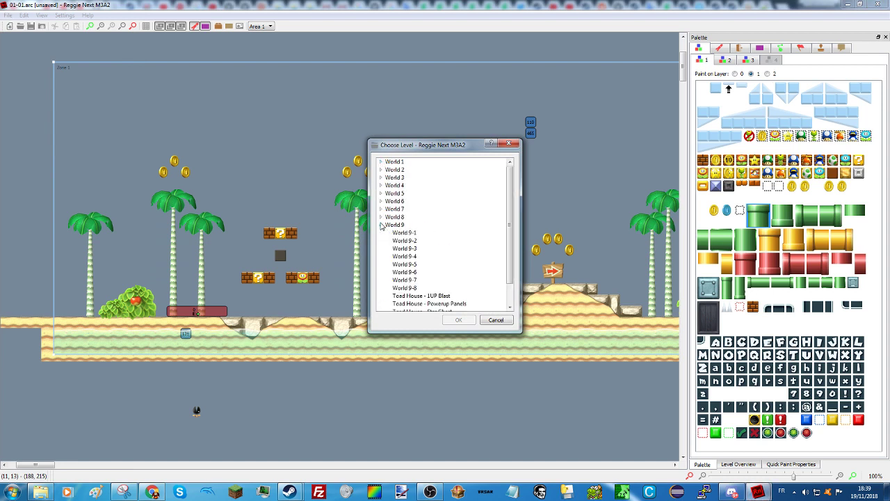
left_click(381, 225)
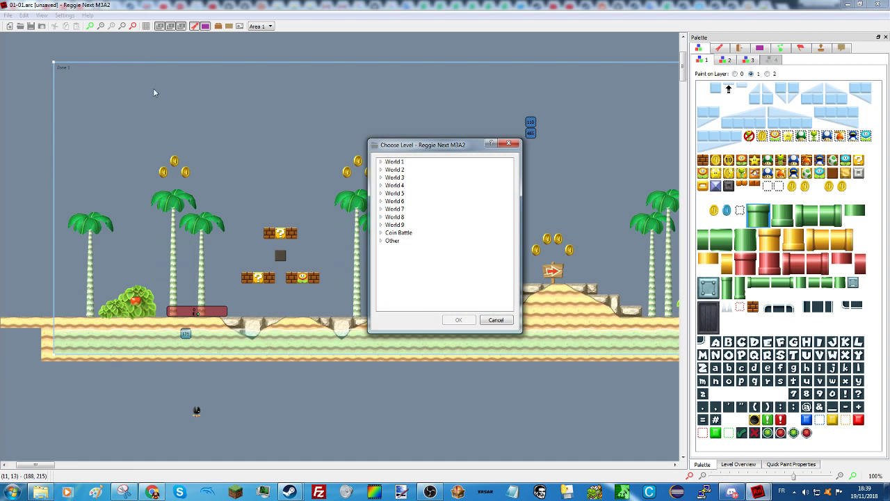
left_click(381, 170)
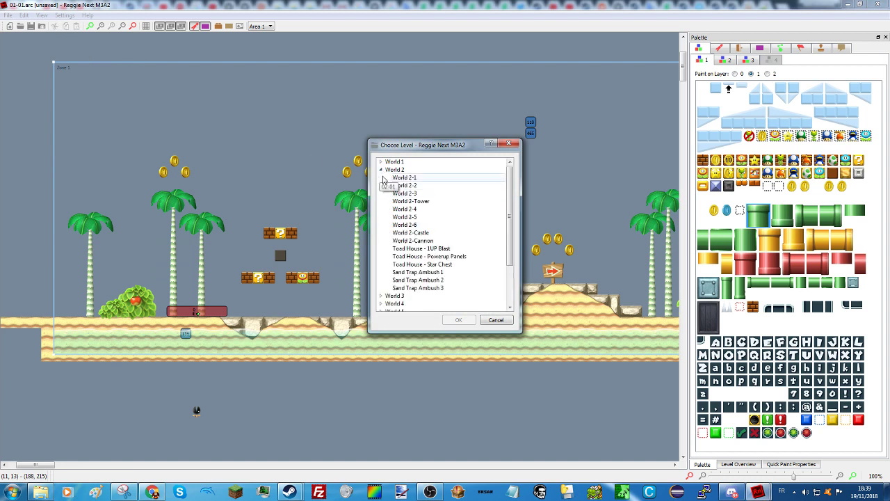
left_click(381, 169)
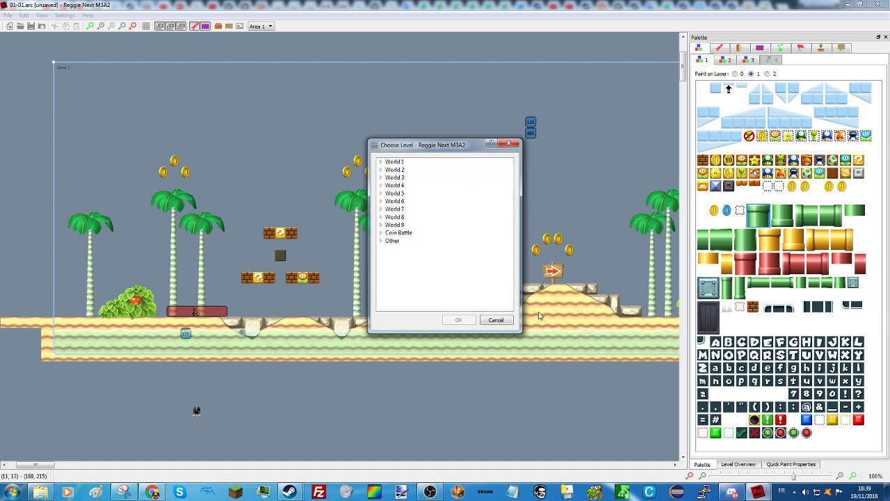
left_click(495, 320)
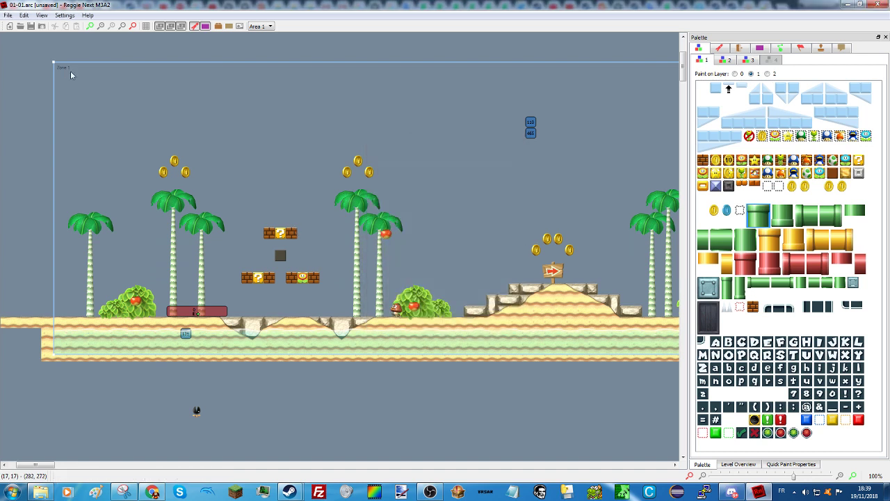
Step: Examine the list of available game patches and the properties of the dark block sprite between the brick rows
left_click(8, 14)
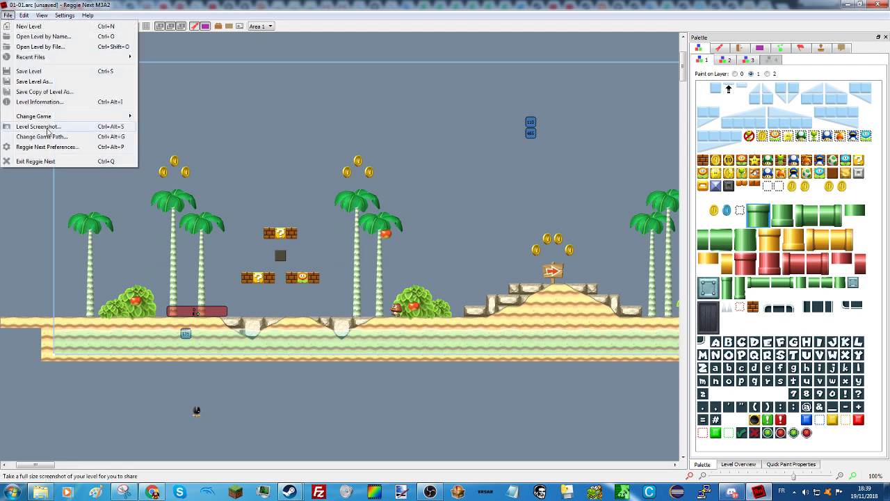
mouse_move(49, 118)
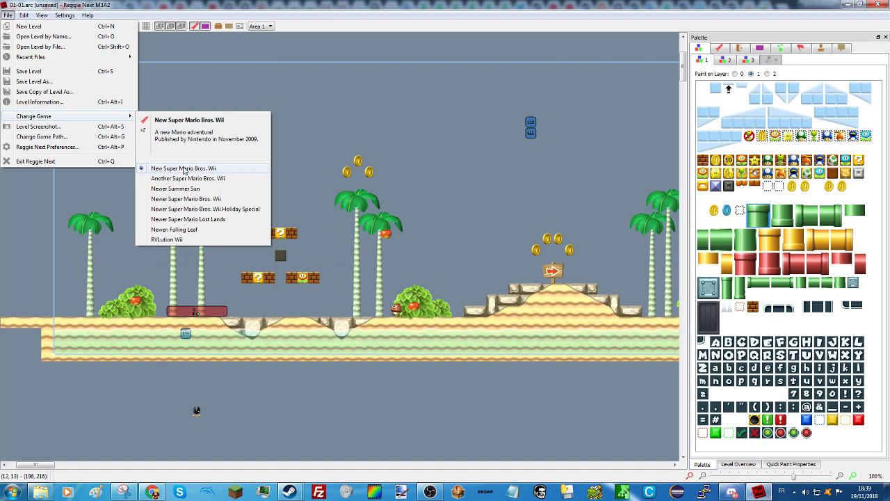
left_click(257, 175)
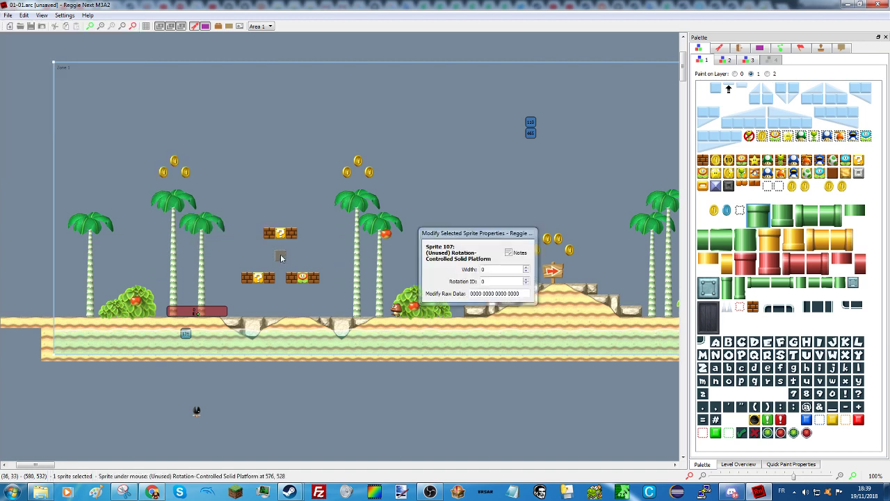
left_click(256, 180)
Step: Change the game to Newer Super Mario Bros. Wii, discarding unsaved changes, and choose NewerSMBW as its Stage folder
left_click(8, 15)
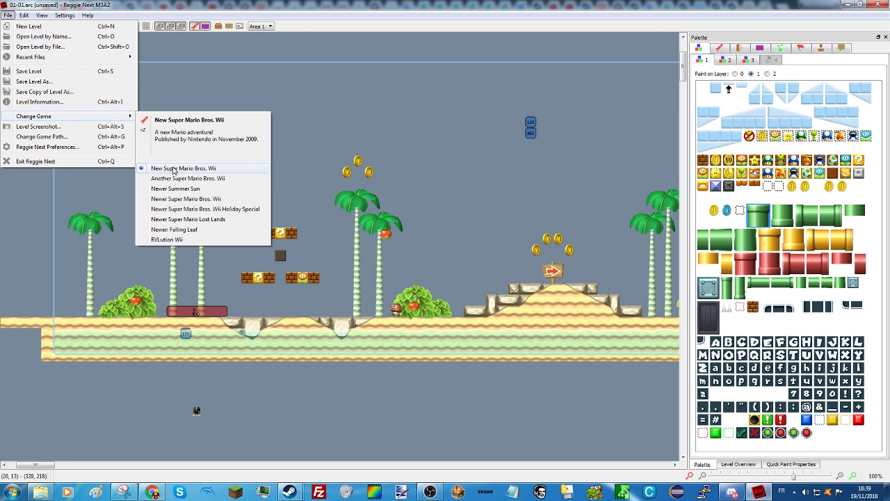
left_click(197, 201)
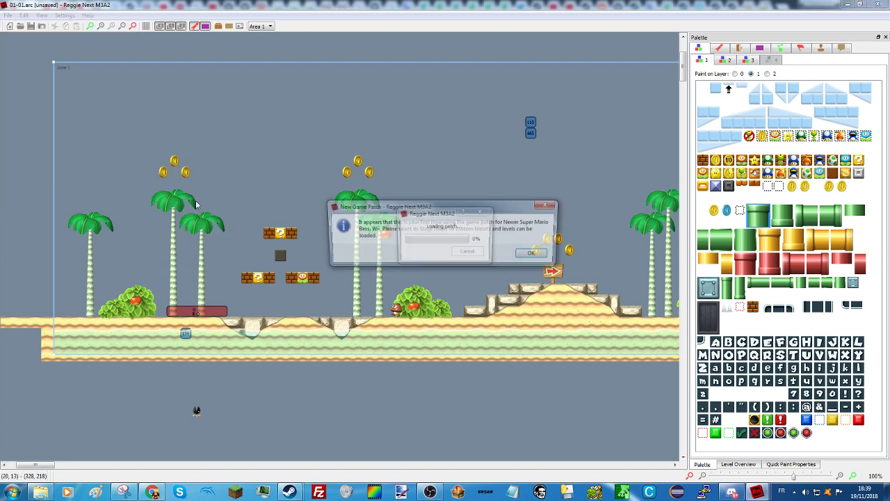
key("Return")
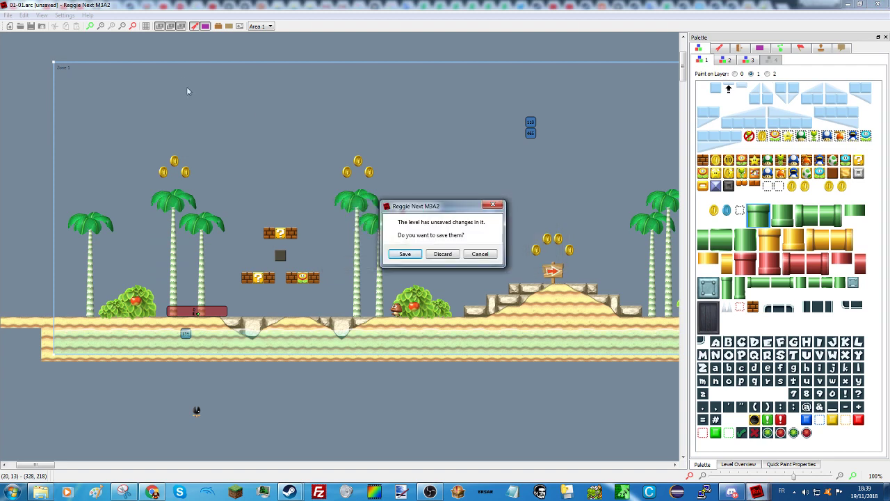
left_click(443, 254)
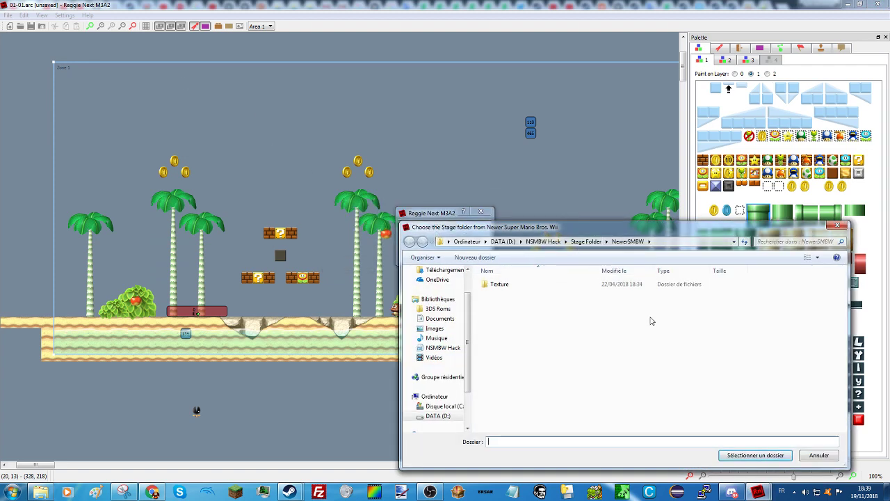
left_click(755, 455)
left_click(535, 253)
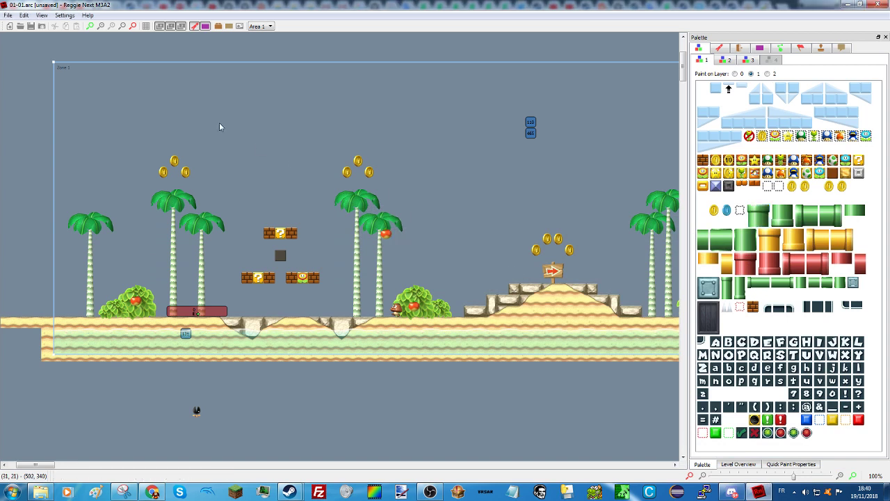
Step: Place a 4x8-tile green pipe object in the sky above the second bush and delete it
left_click(757, 216)
left_click_drag(393, 178, 420, 108)
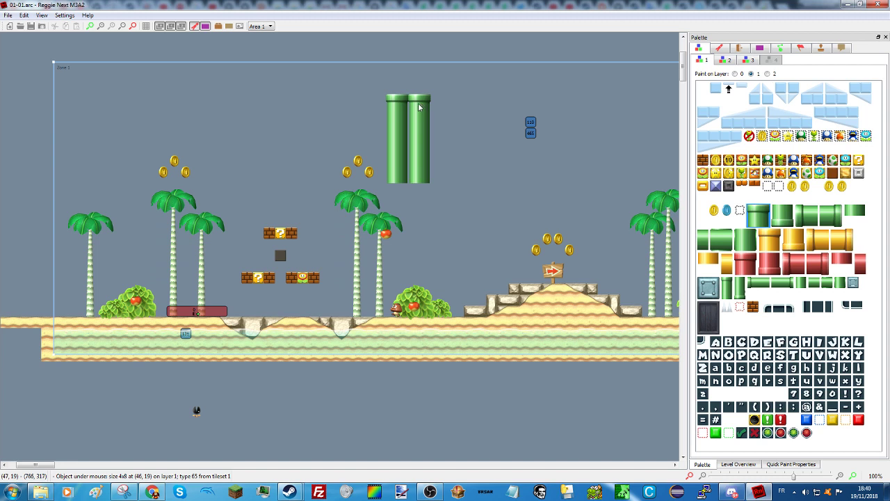
left_click(418, 157)
key("Delete")
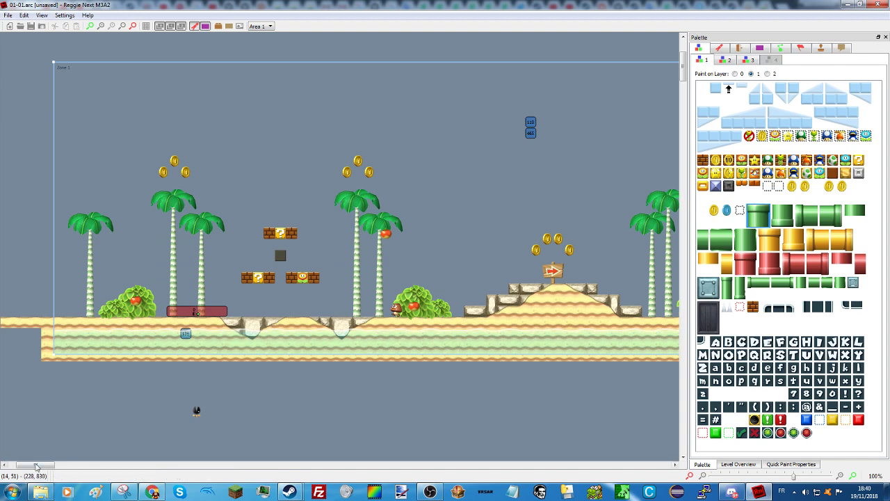
Step: Examine the properties of the dark block sprite between the brick rows and the level's layout farther along
left_click_drag(36, 465, 29, 438)
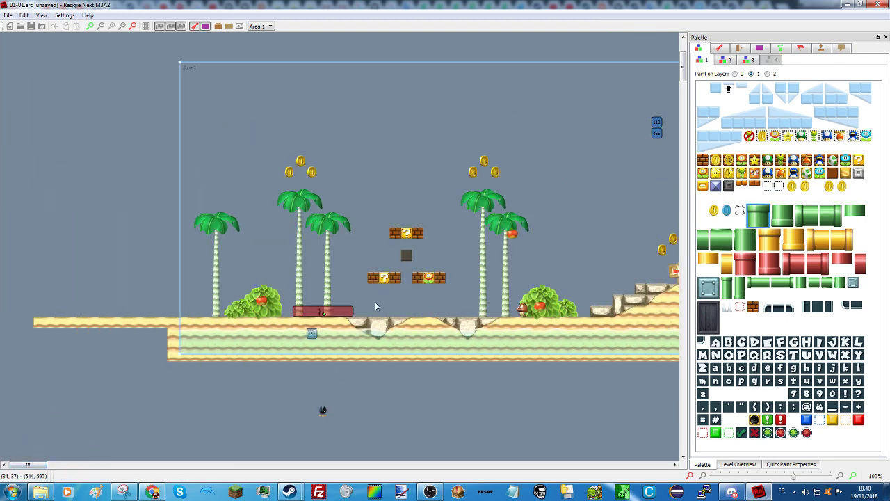
left_click(406, 256)
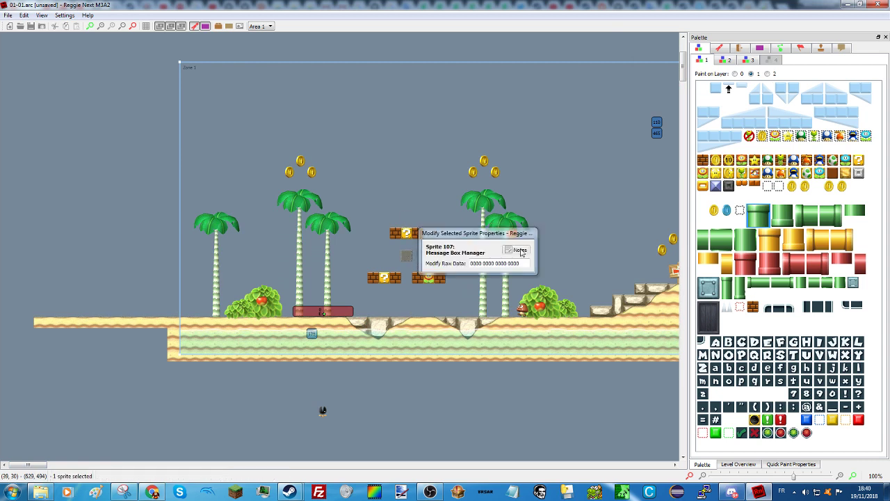
left_click(415, 146)
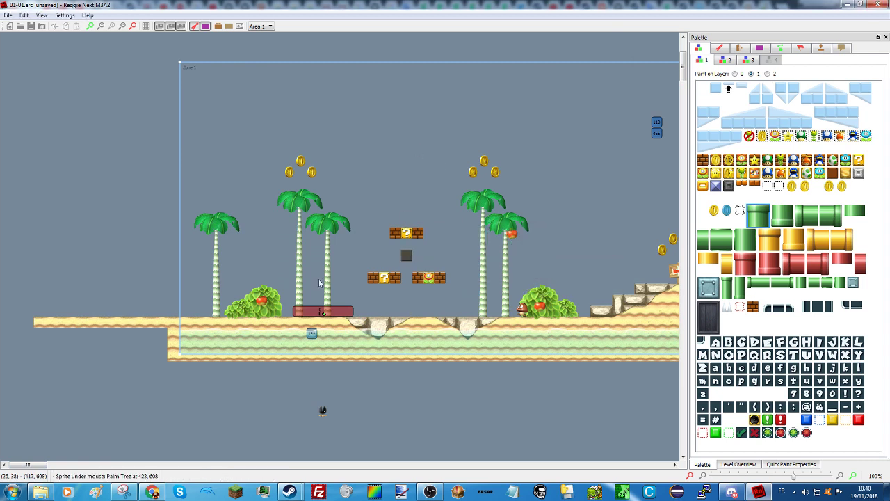
left_click_drag(20, 467, 80, 466)
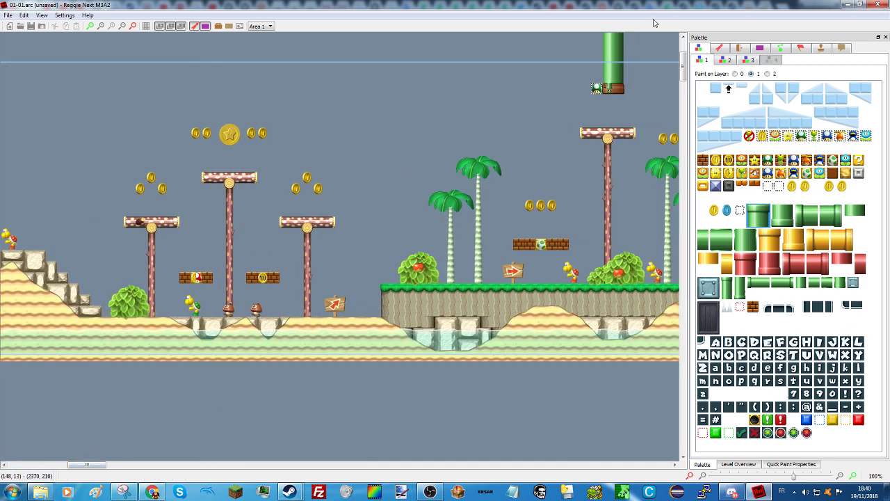
Step: Place a 3x4-tile dotted blue outline block object from tileset 1 in the sky above the palm trees and delete it
left_click(720, 48)
left_click(727, 75)
left_click(703, 49)
left_click(703, 49)
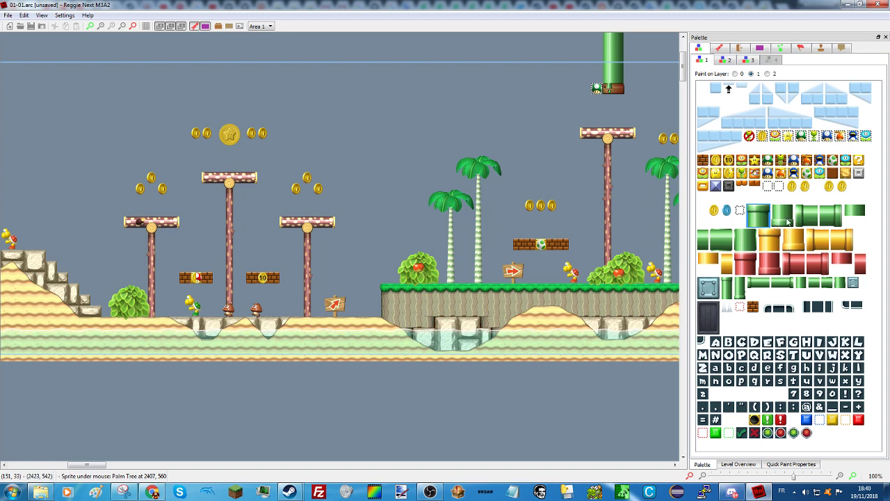
left_click(715, 341)
left_click(818, 419)
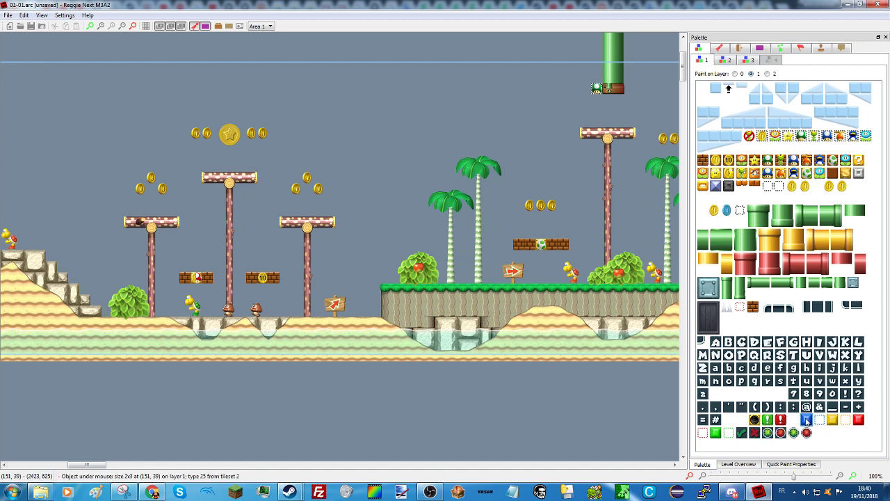
right_click_drag(390, 91, 409, 112)
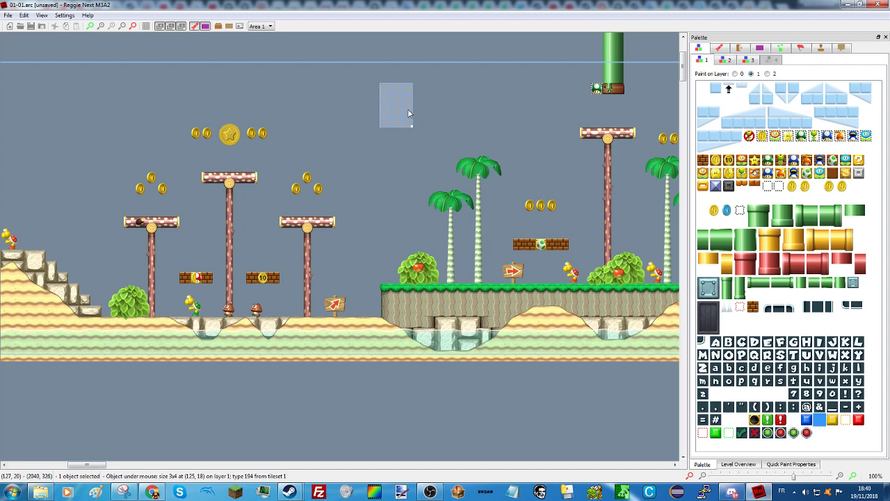
key("Delete")
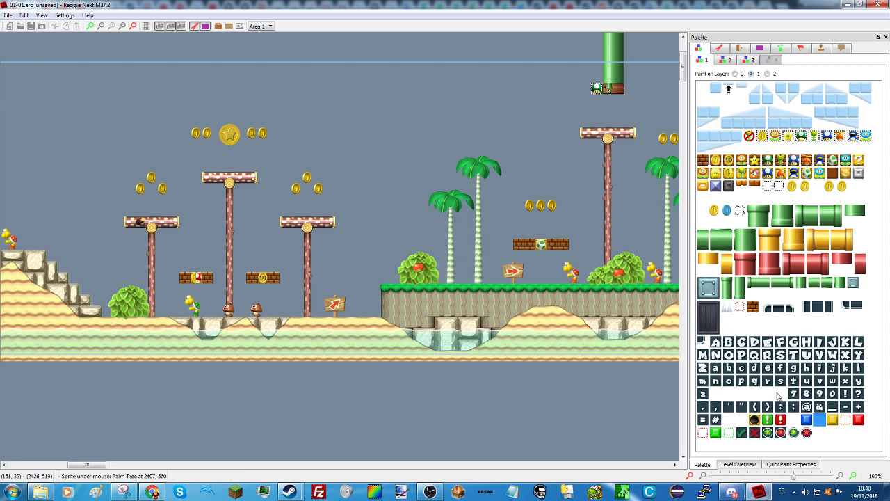
Step: Place a 9x4-tile downward sand slope object from tileset 2 in the sky above the palm trees and delete it
left_click(726, 60)
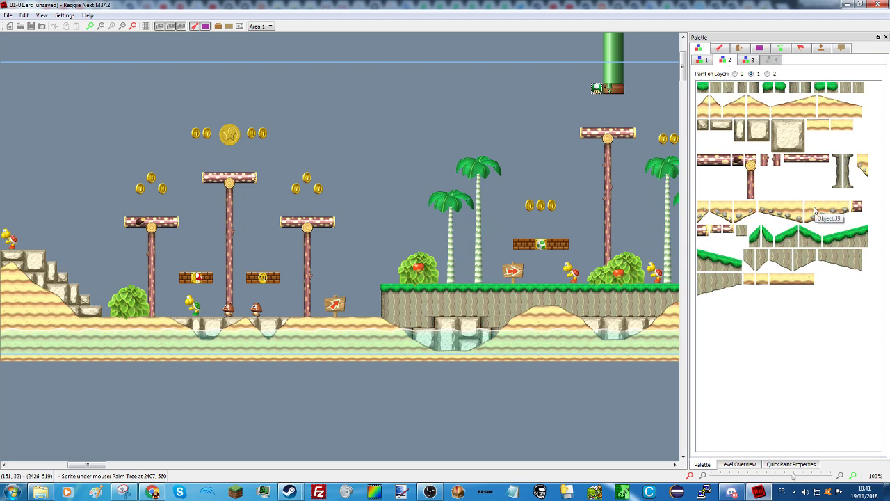
left_click(703, 61)
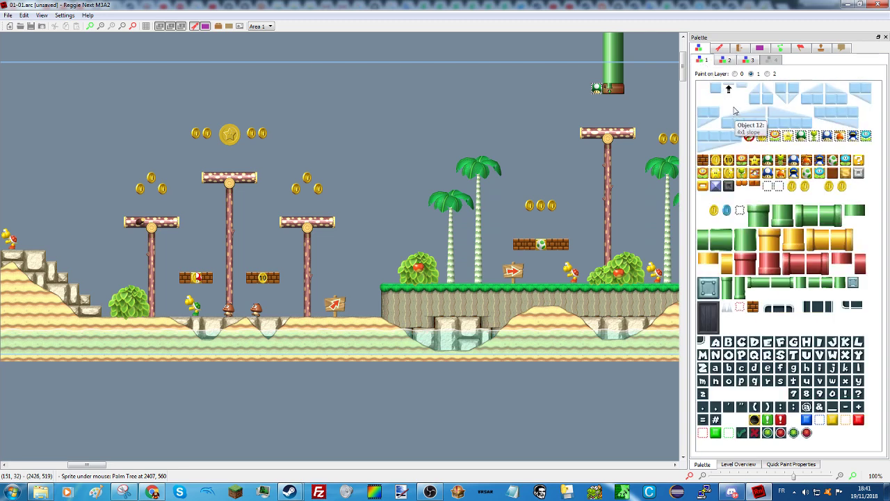
left_click(725, 59)
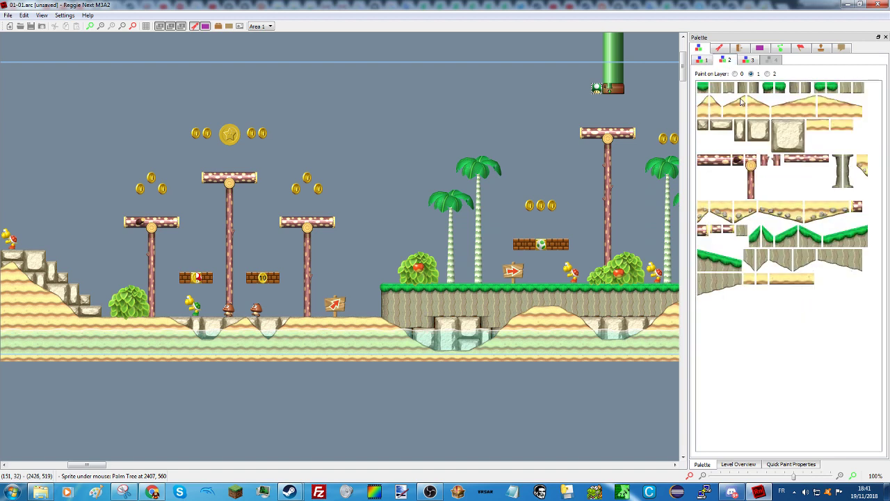
left_click(778, 203)
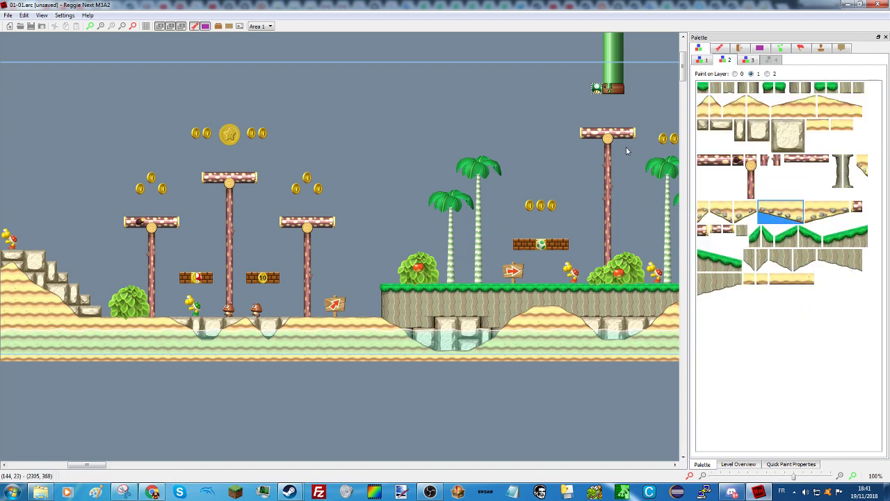
right_click(425, 87)
left_click(426, 89)
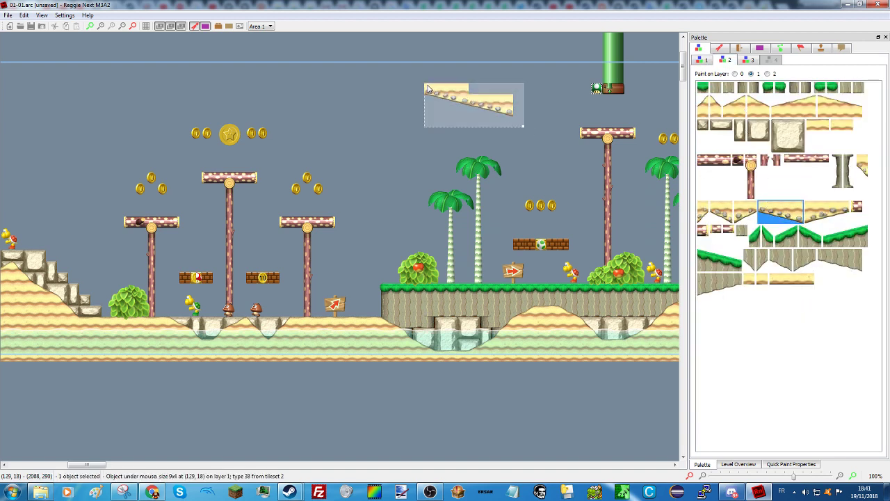
key("Delete")
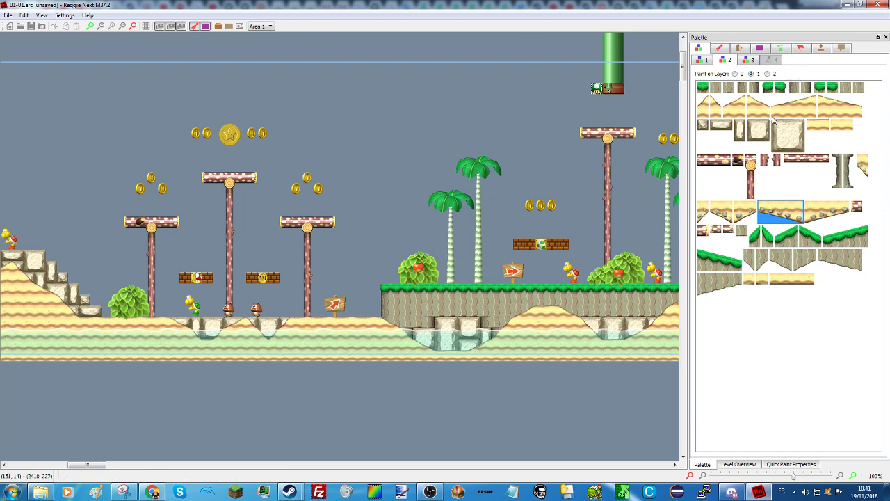
Step: Set the area's Interactive Suite tileset to Beach Sand and pick the wide hanging sand object from tileset 4
left_click(748, 60)
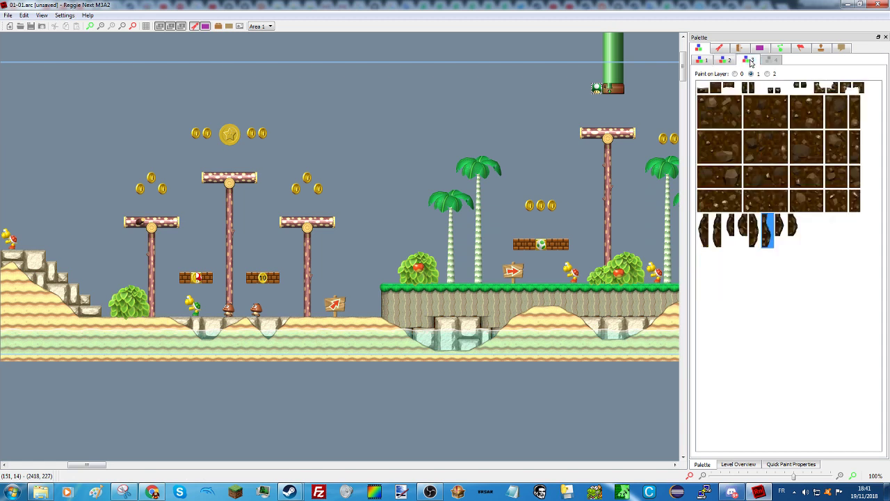
left_click(733, 113)
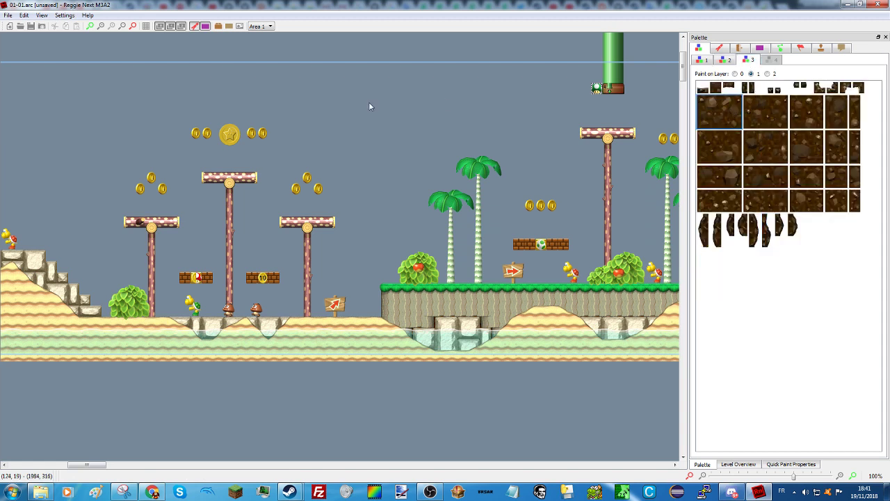
left_click(217, 26)
left_click(367, 294)
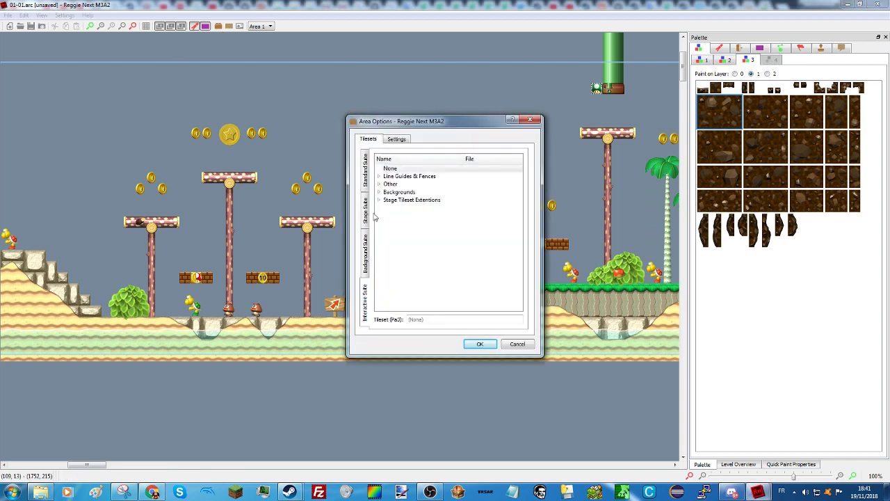
double_click(384, 183)
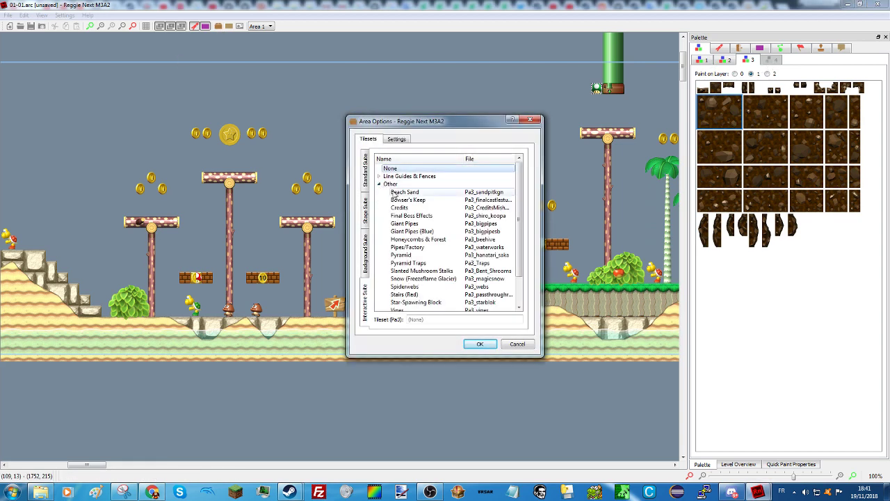
left_click(403, 192)
left_click(486, 348)
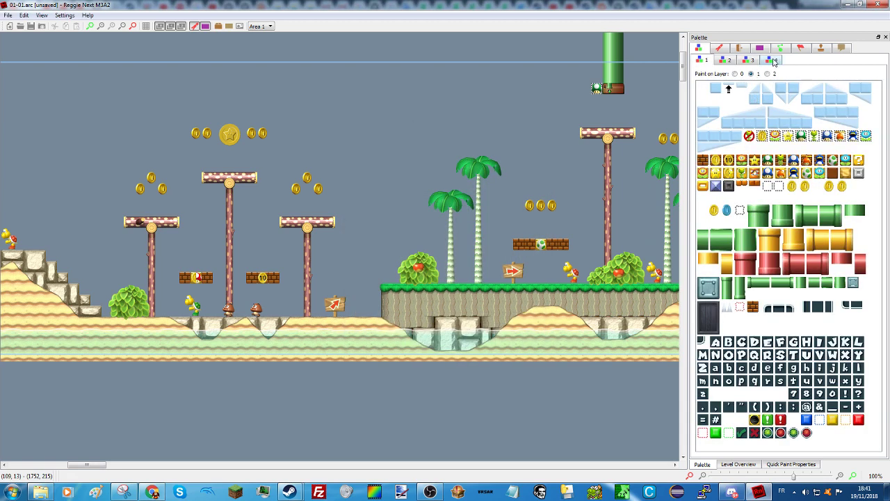
left_click(773, 61)
left_click(770, 240)
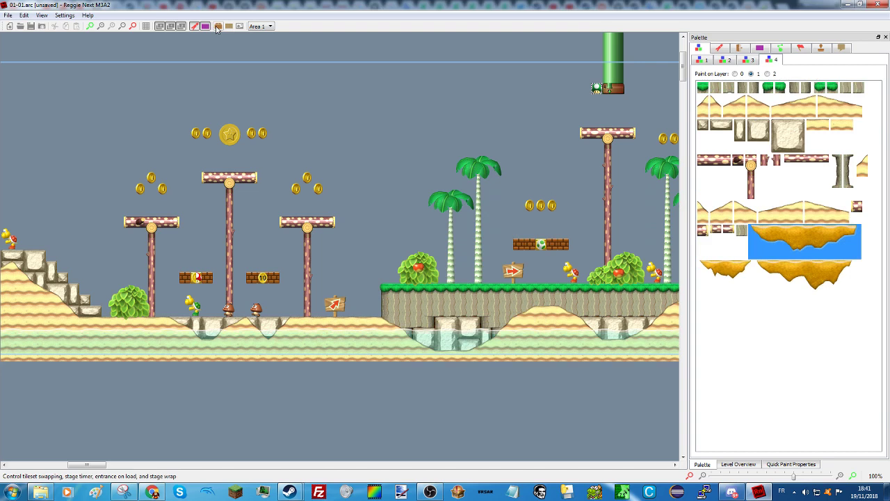
Step: Step through the area's Standard Suite tilesets from Underground to Standard (Blue) and return to Standard
left_click(217, 26)
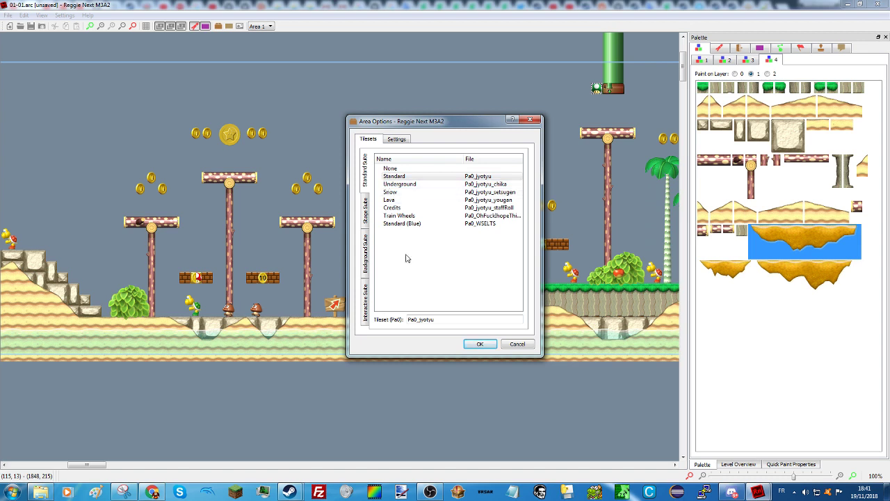
left_click(398, 183)
key("Down")
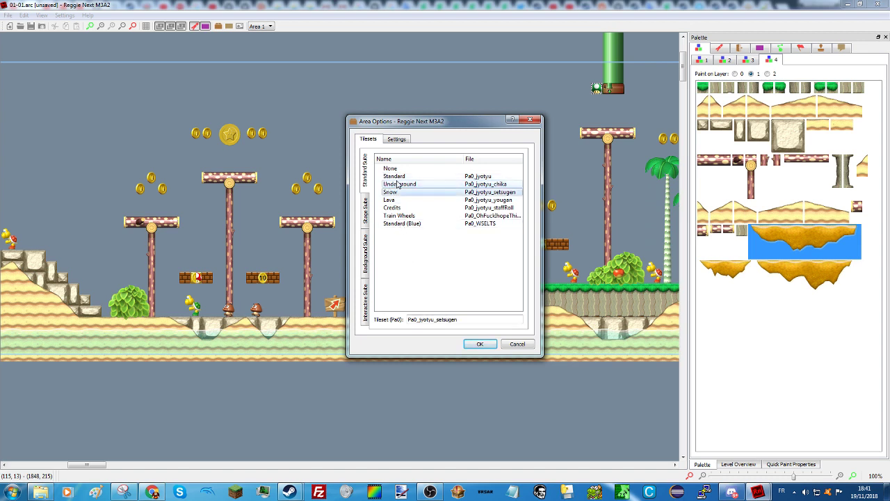
key("Down")
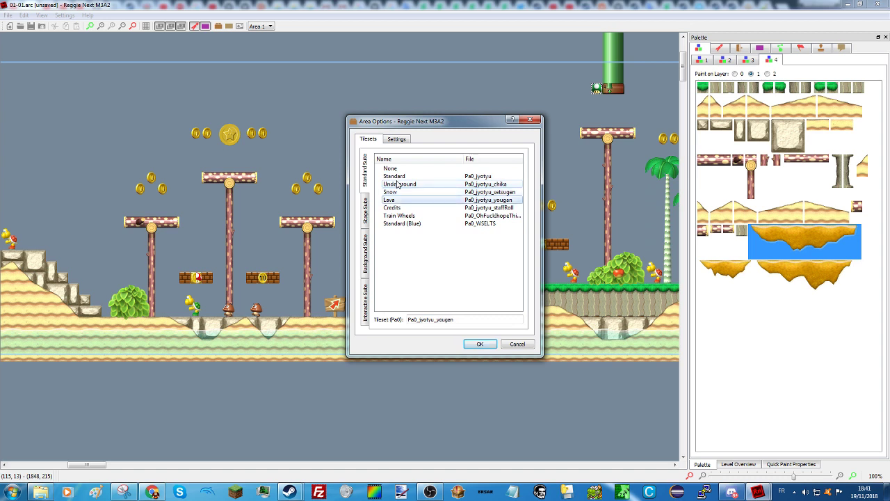
key("Down")
key("Down")
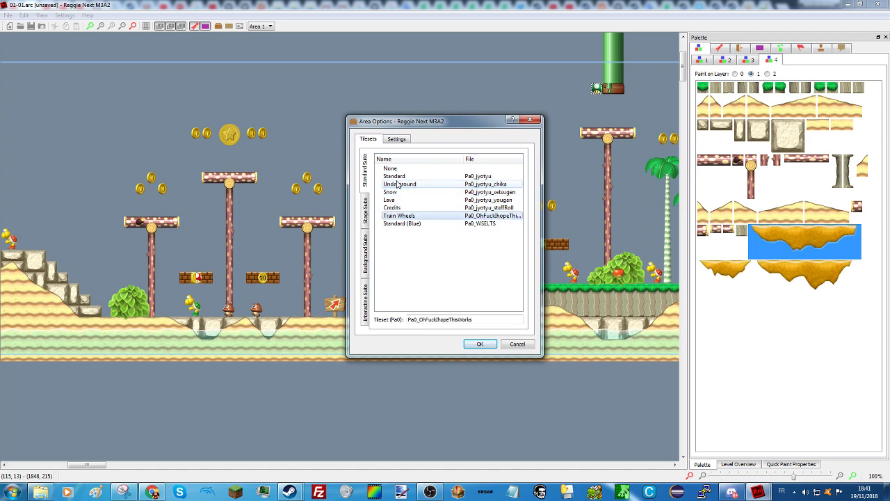
key("Down")
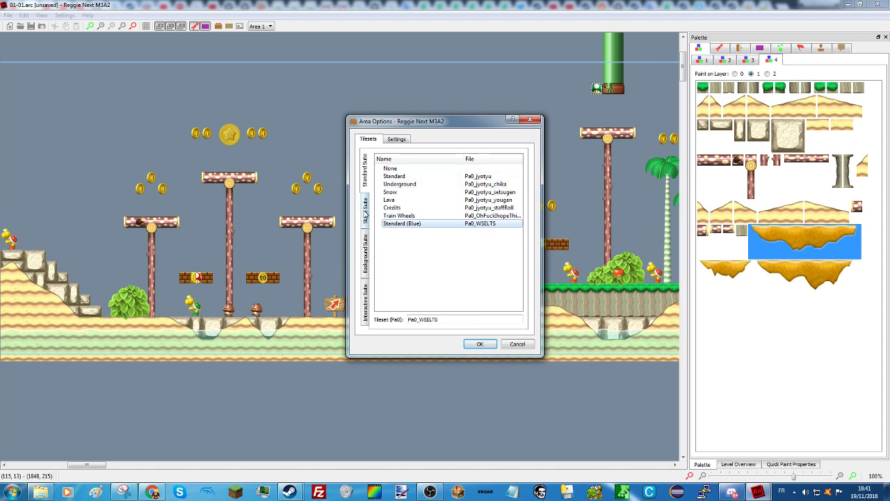
key("s")
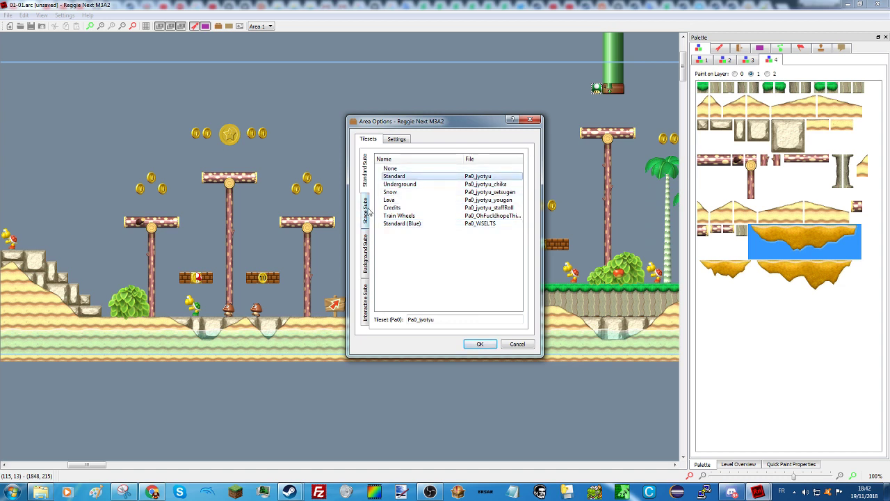
Step: Select the Overworld tileset Desert for the Stage Suite and Underground for the Standard Suite
left_click(368, 211)
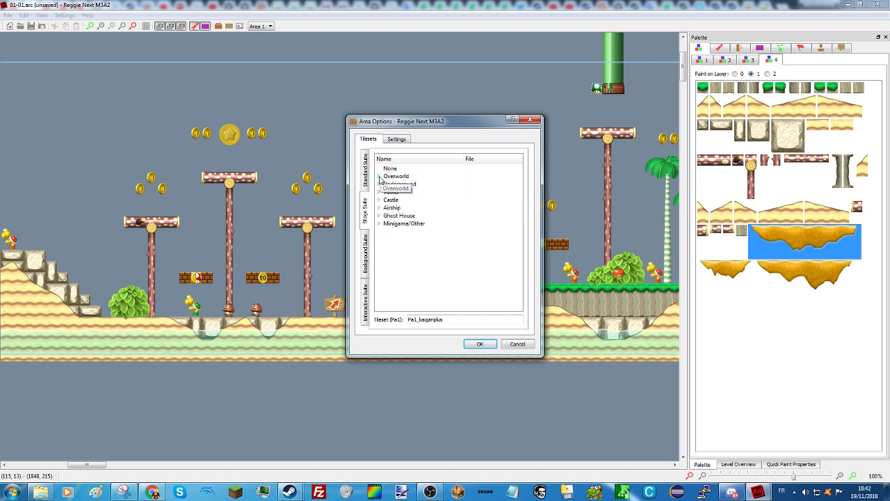
left_click(379, 178)
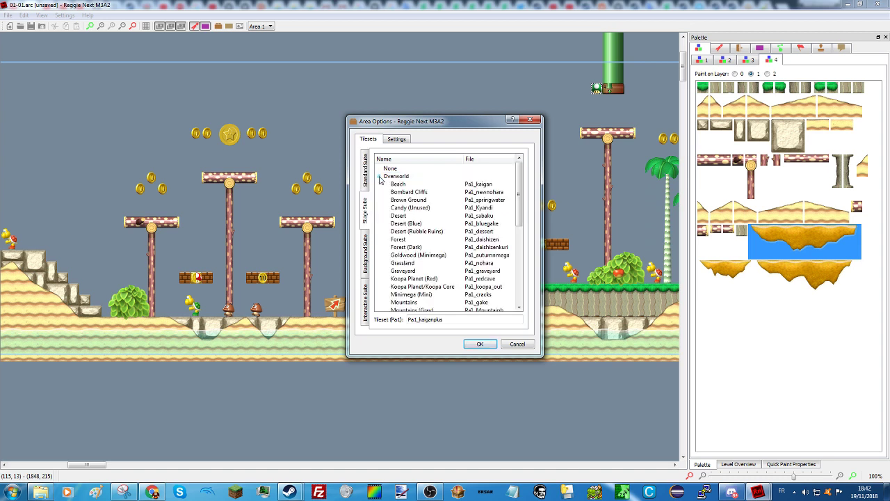
left_click(408, 216)
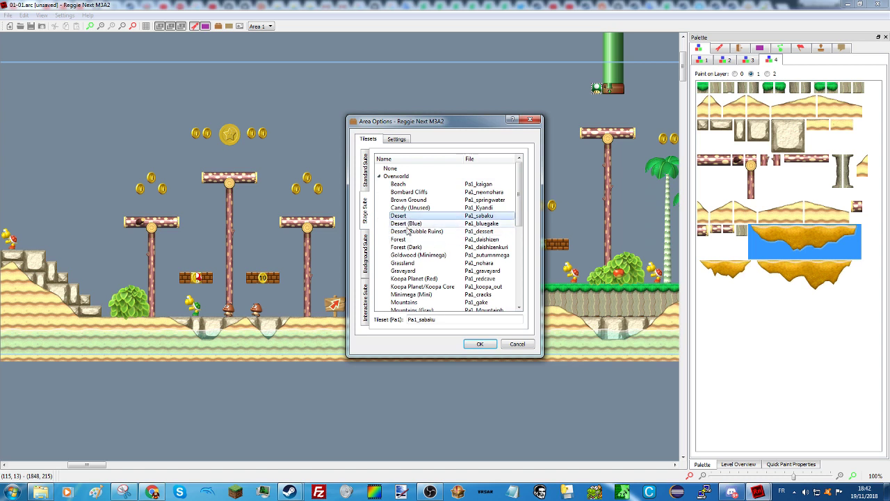
left_click(365, 182)
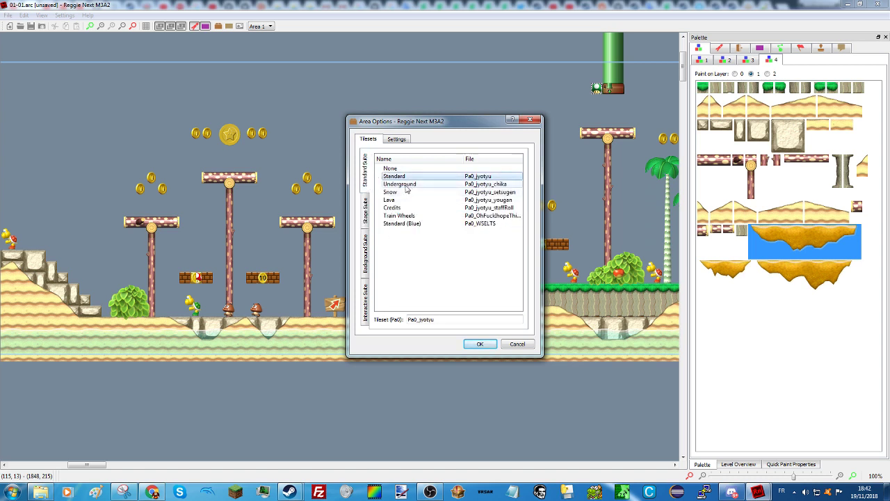
left_click(400, 184)
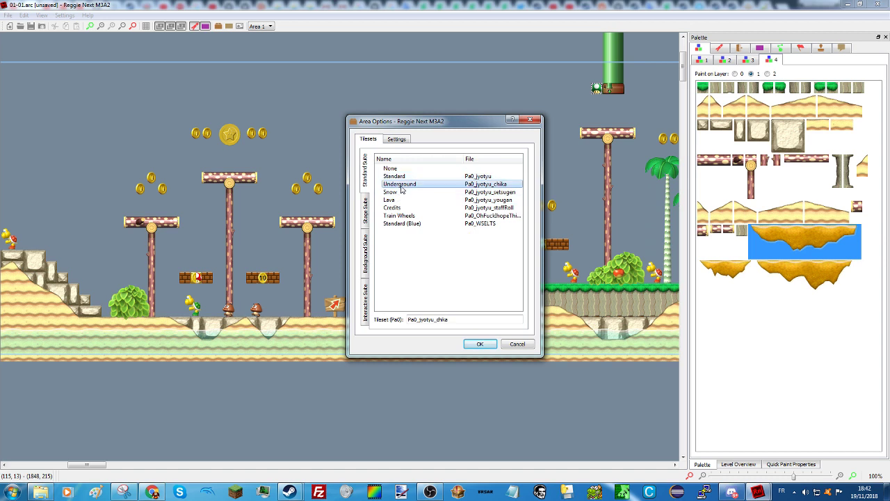
Step: Set both the Background Suite and the Interactive Suite tilesets to None
left_click(366, 250)
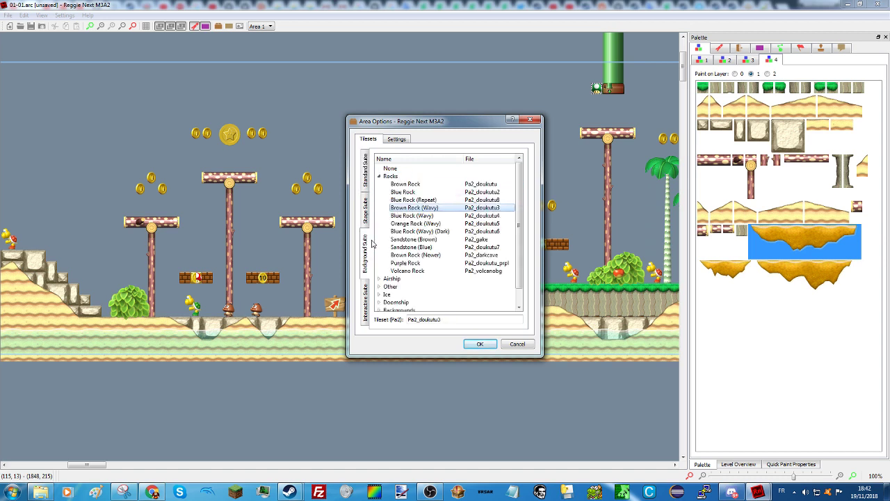
left_click(390, 168)
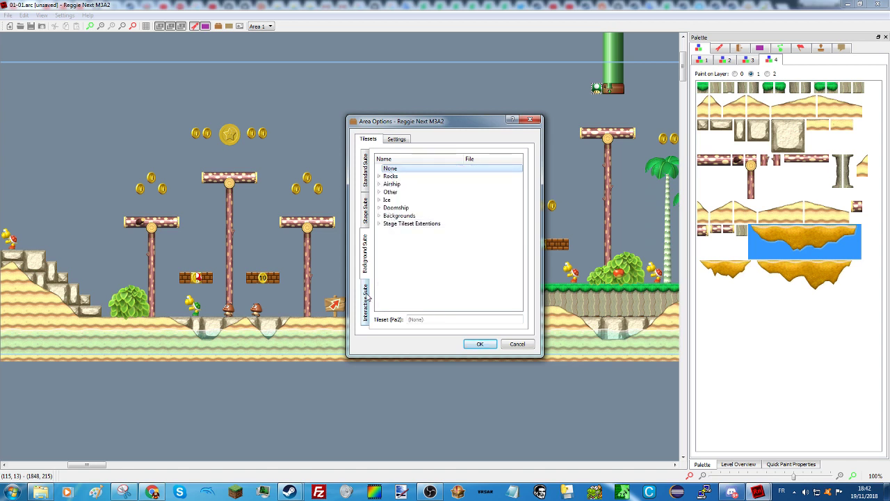
left_click(366, 295)
left_click(424, 169)
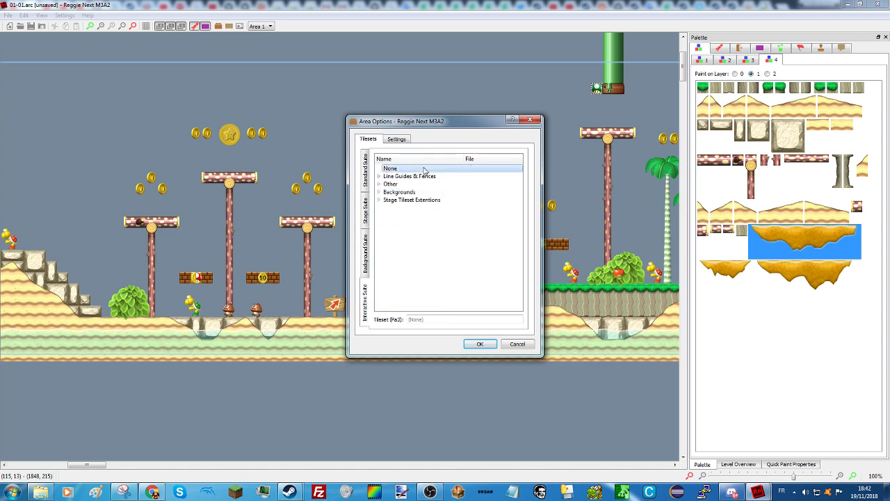
Step: Set the area's timer to 600 and review the Entrance ID and the available Toad House types
left_click(402, 140)
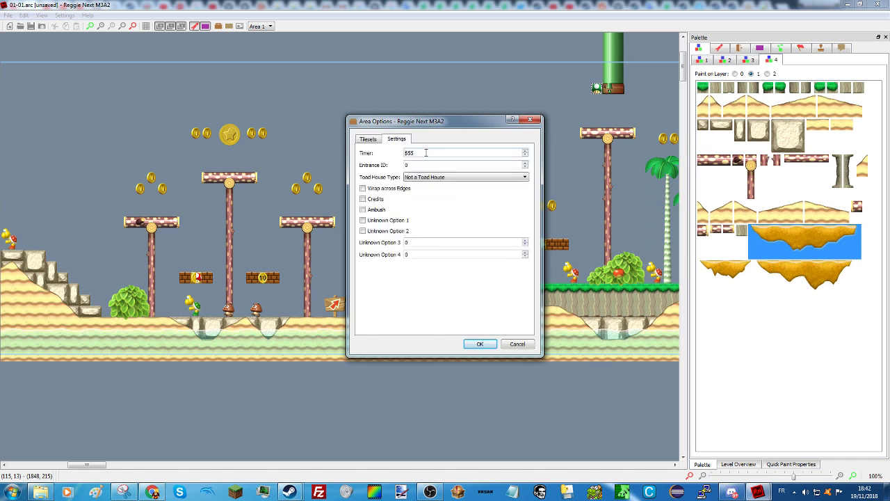
key("ctrl+a")
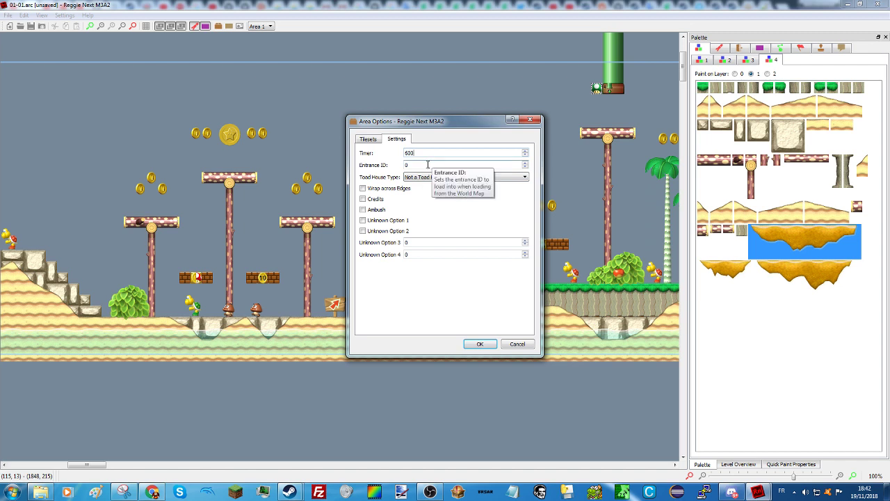
left_click(428, 164)
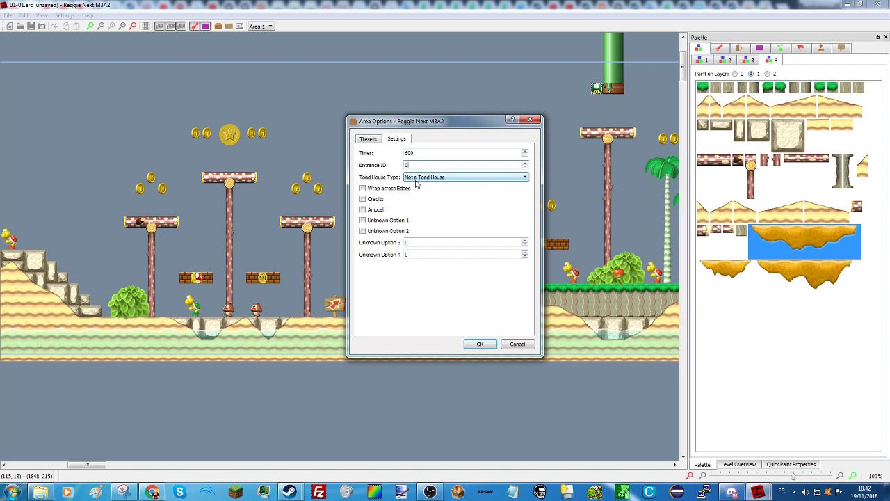
left_click(416, 179)
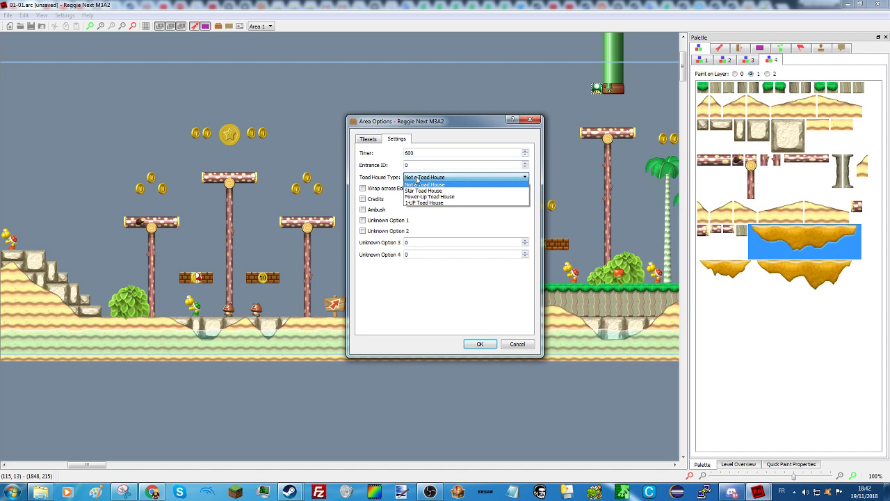
left_click(417, 179)
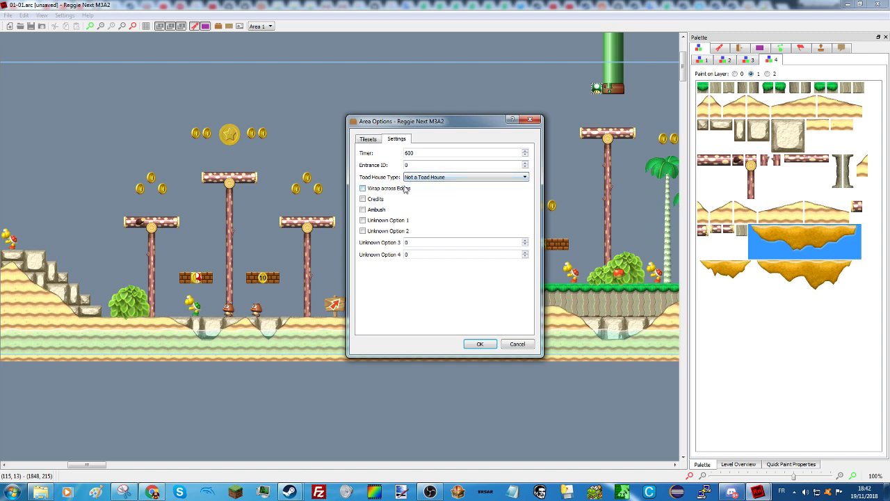
Step: Apply the area options and delete every object, sprite and entrance in the level
mouse_move(405, 189)
left_click(479, 344)
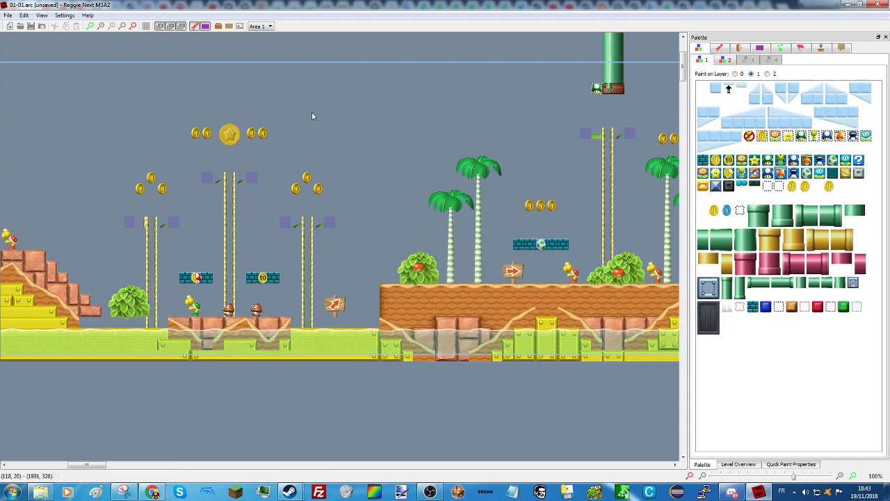
left_click_drag(94, 465, 45, 464)
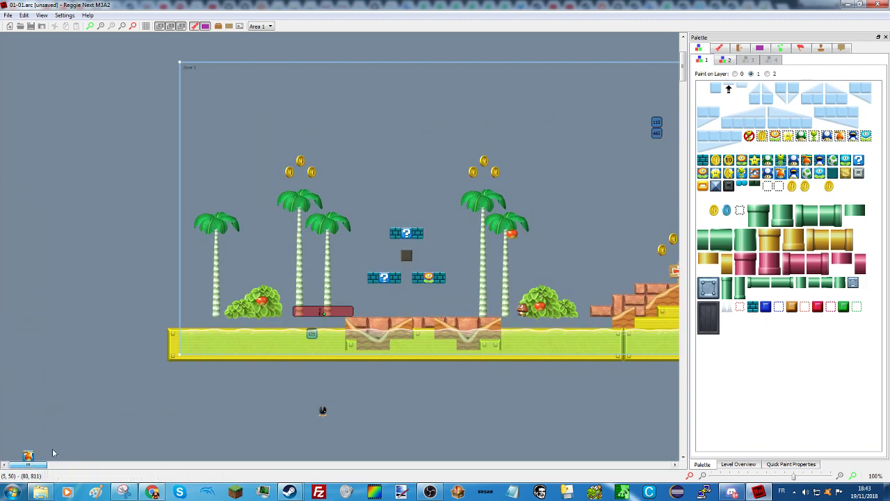
key("ctrl+a")
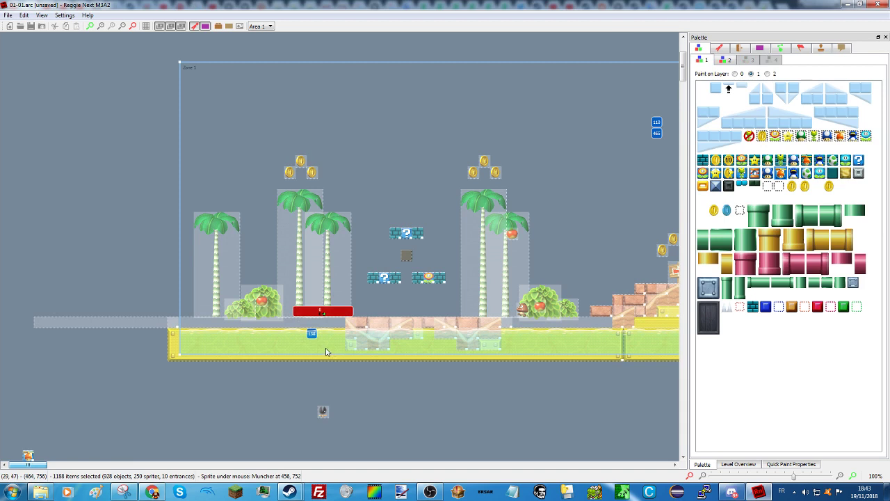
key("Delete")
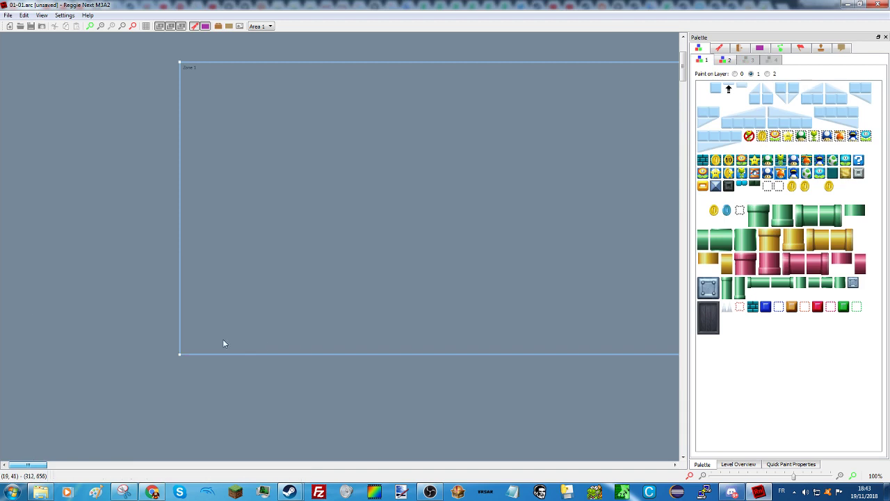
Step: Display the second tileset's objects in the palette
left_click_drag(210, 338, 347, 348)
left_click(720, 61)
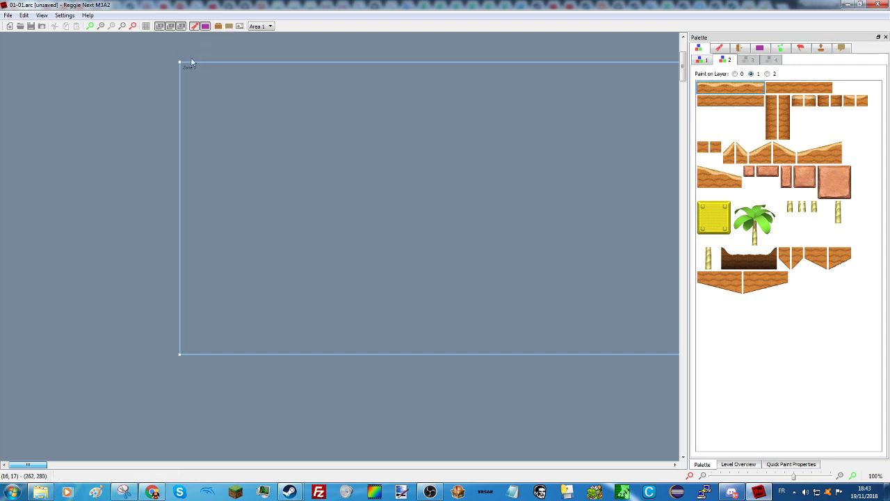
left_click_drag(37, 465, 43, 410)
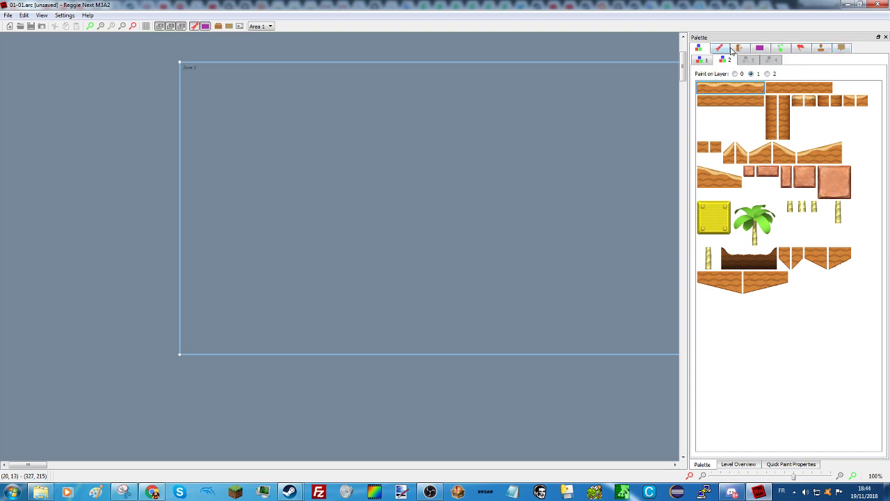
Step: Open the zone settings, keep zoom level 1 and set the zone theme to Desert
left_click(229, 27)
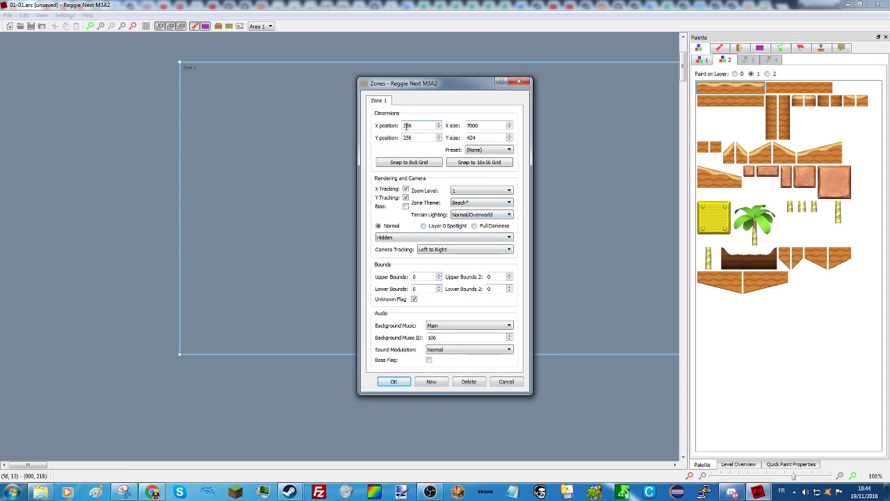
left_click(453, 191)
left_click(458, 196)
left_click(458, 196)
left_click(459, 203)
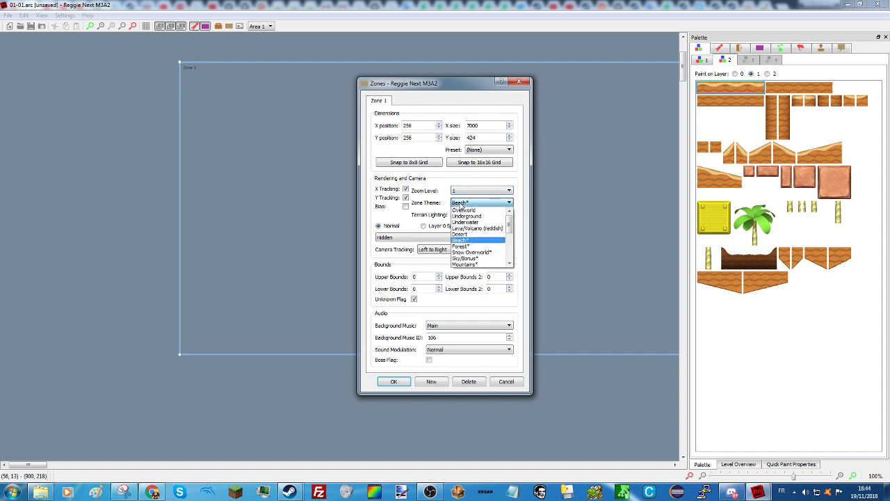
left_click(470, 235)
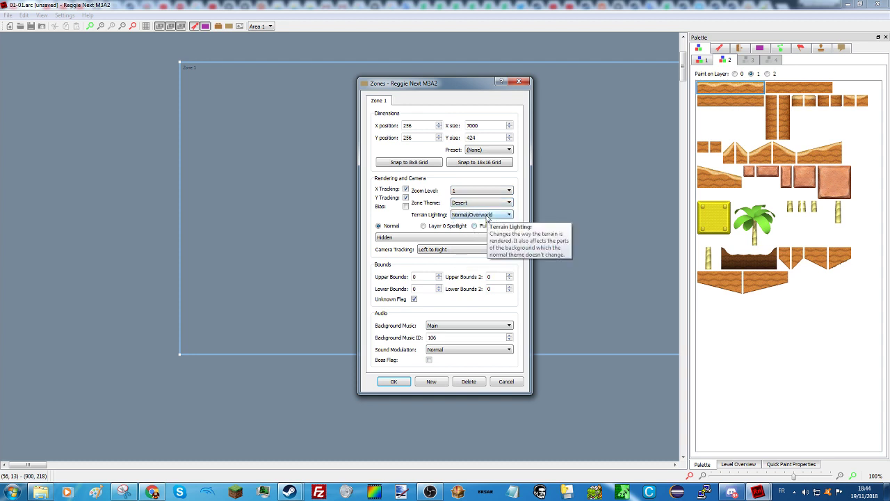
Step: Review the zone's terrain lighting choices and the size options of the Layer 0 Spotlight
left_click(487, 217)
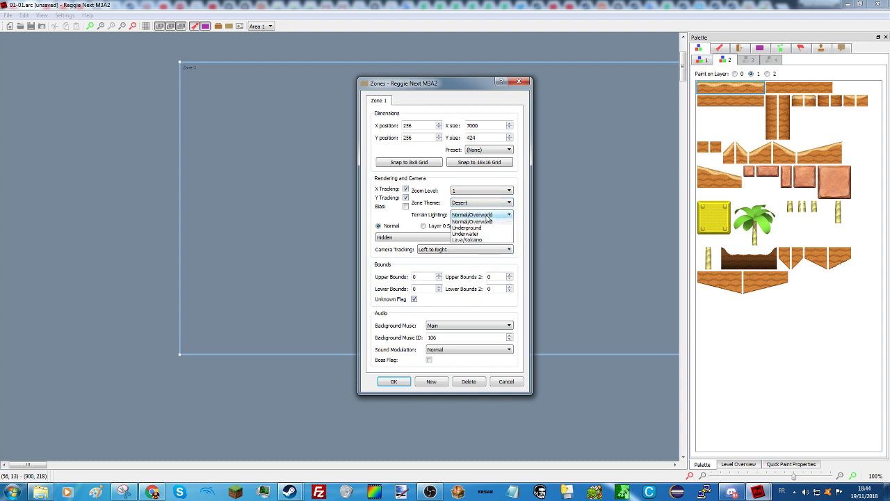
left_click(480, 222)
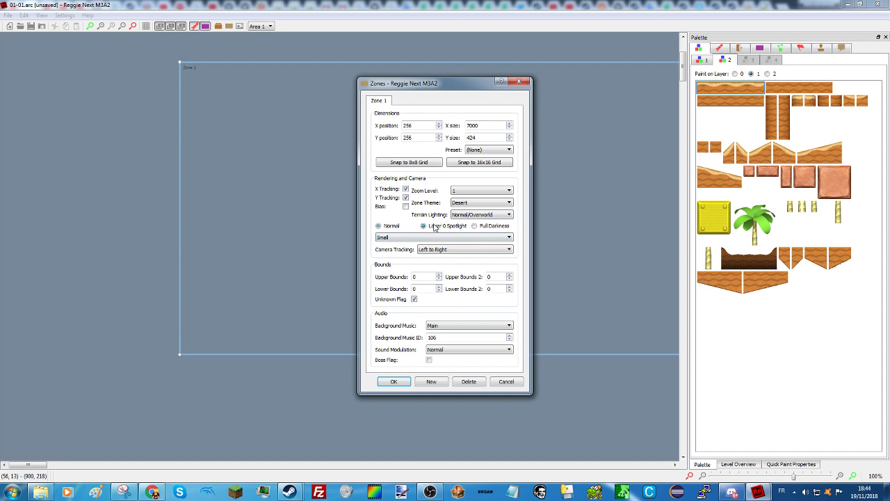
left_click(391, 238)
left_click(391, 239)
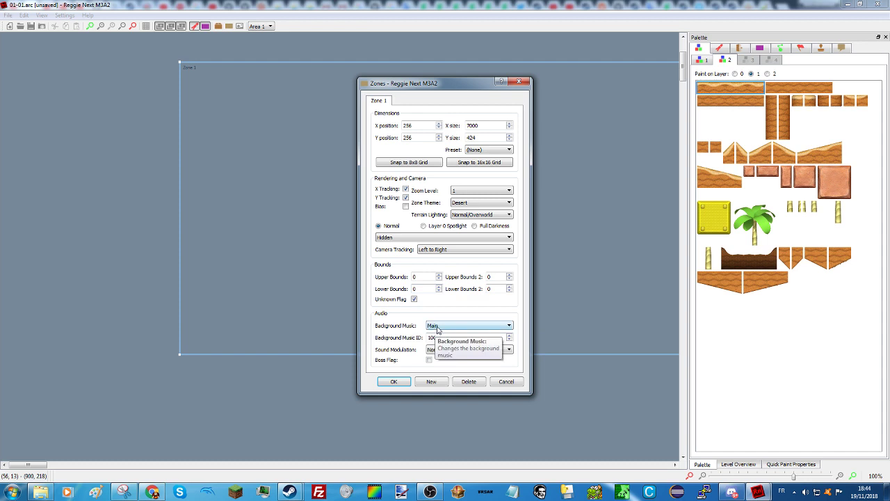
Step: Set the zone's background music to Freezeflame and apply the zone settings
left_click(437, 327)
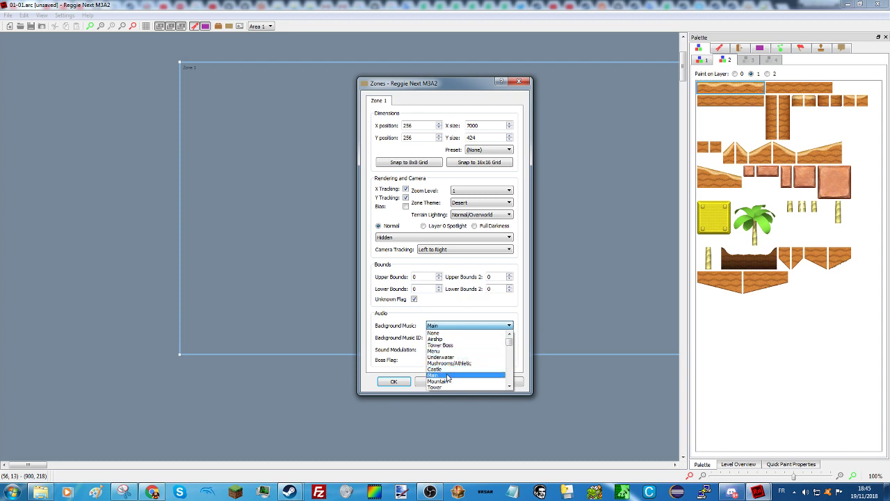
scroll(453, 369, "down", 2)
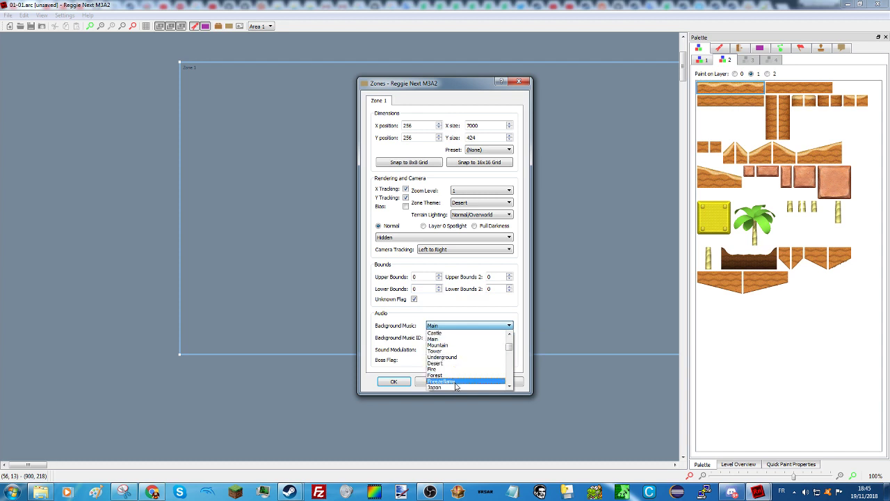
left_click(455, 382)
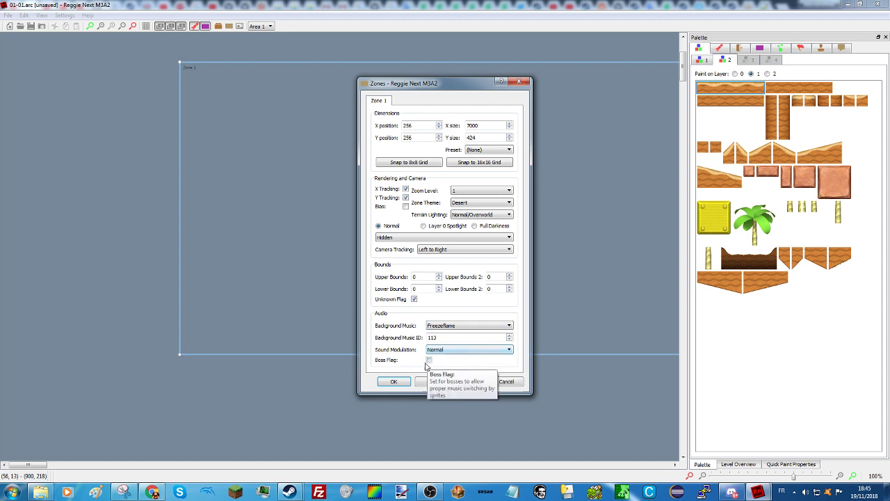
left_click(394, 381)
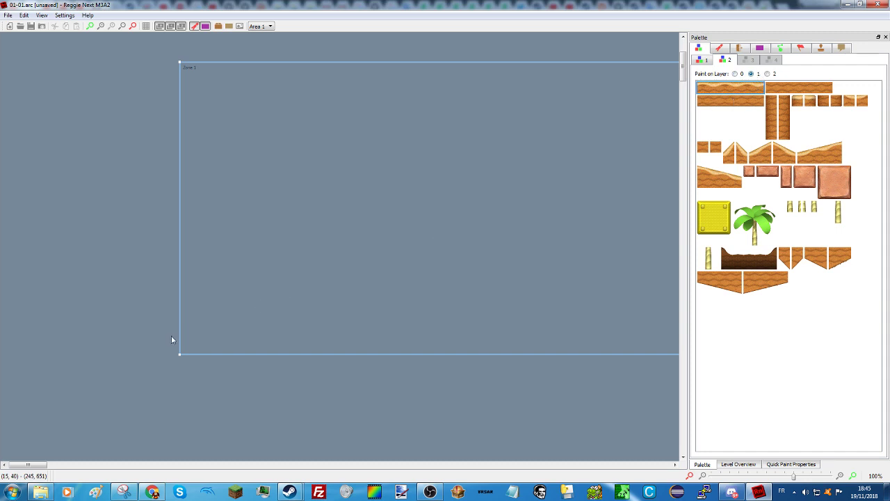
Step: Paint a ground strip about 26 tiles wide on layer 1 along the zone's lower edge and stand a 1x2 brick column on it
right_click_drag(177, 335, 343, 336)
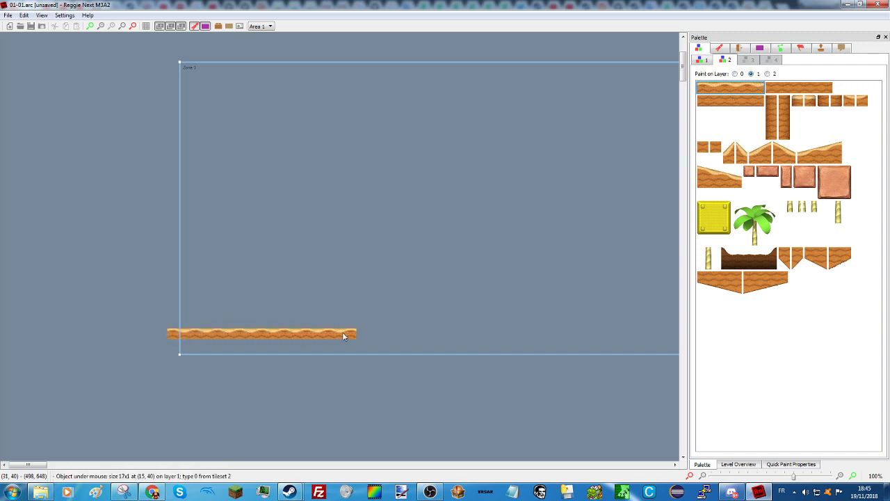
right_click_drag(444, 334, 446, 334)
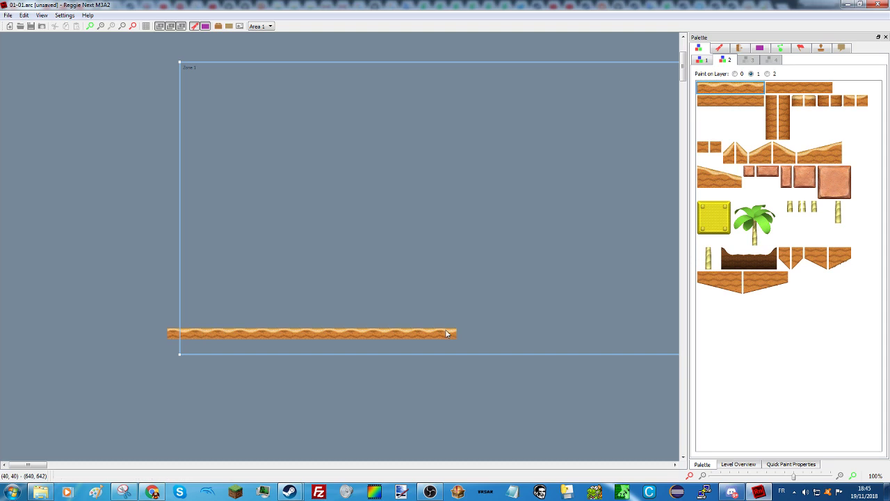
left_click(703, 61)
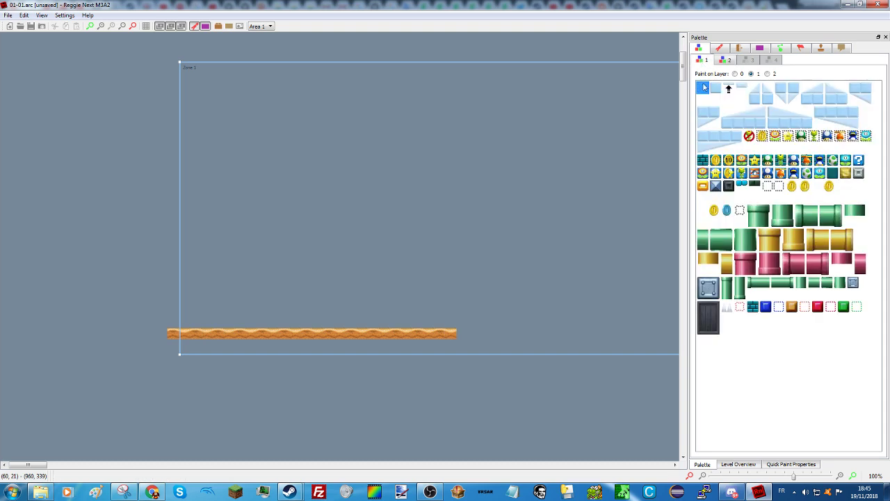
right_click(394, 194)
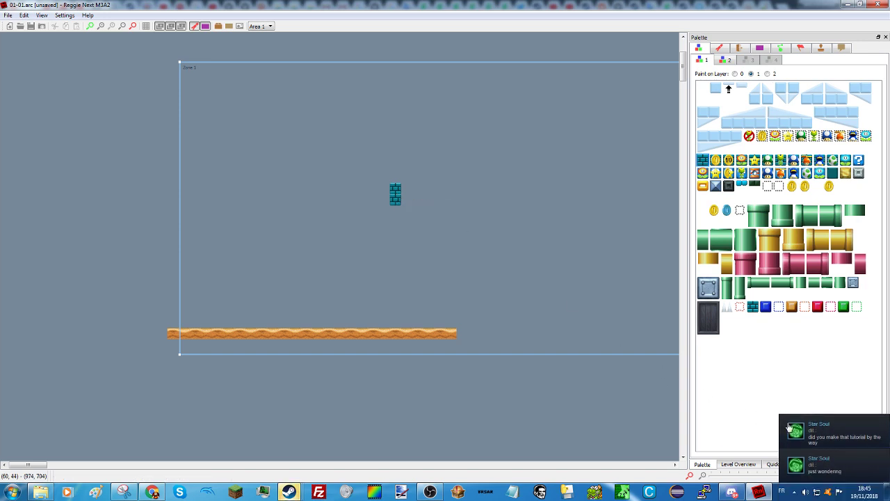
left_click(394, 194)
left_click_drag(395, 195, 338, 314)
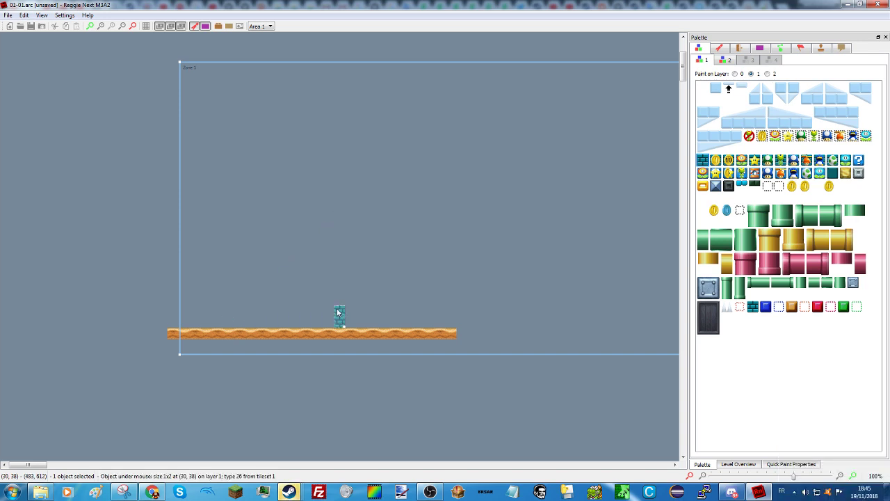
Step: Paint a 9x9 block of the second tileset's plain ground fill on layer 2 above the far end of the ground strip
left_click(684, 104)
left_click_drag(684, 96, 685, 73)
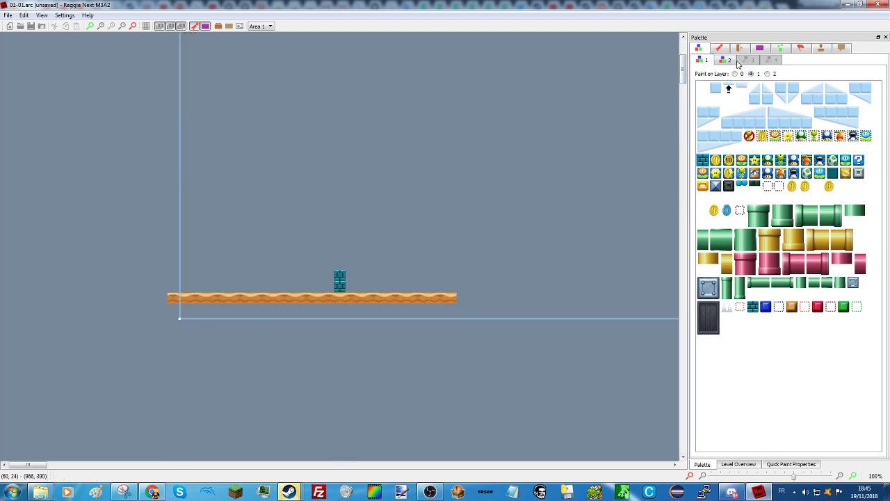
left_click(727, 61)
left_click(766, 74)
left_click(743, 89)
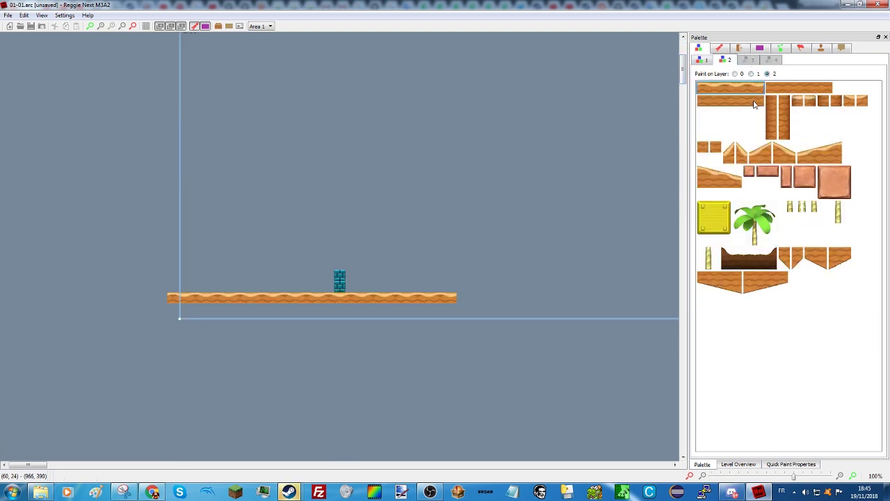
left_click(770, 90)
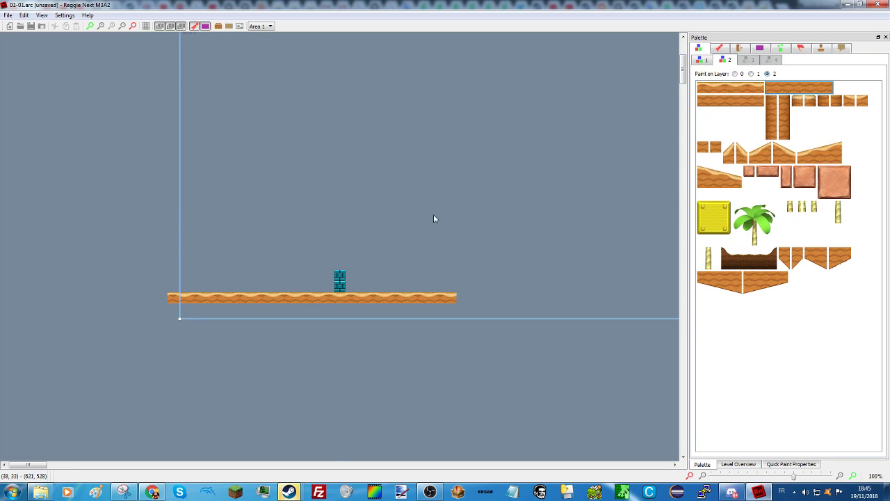
left_click_drag(449, 293, 486, 295)
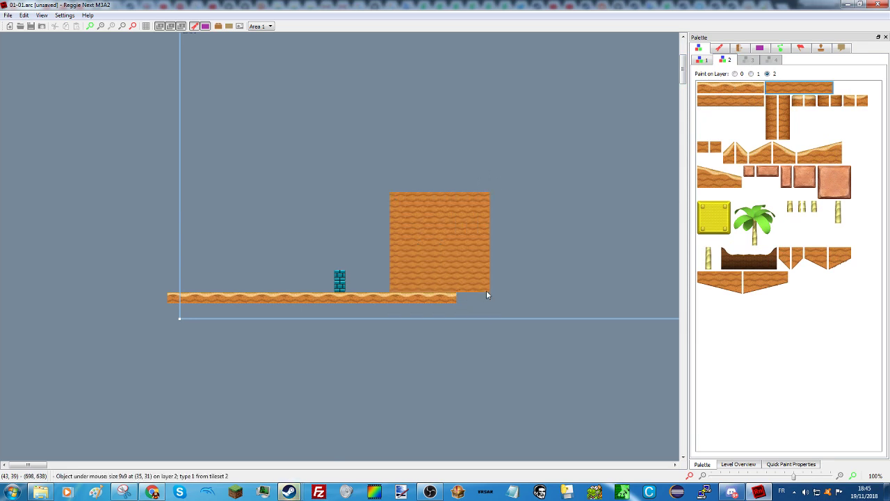
Step: Move the brick column one tile along the ground strip, away from the ground fill block
left_click(339, 278)
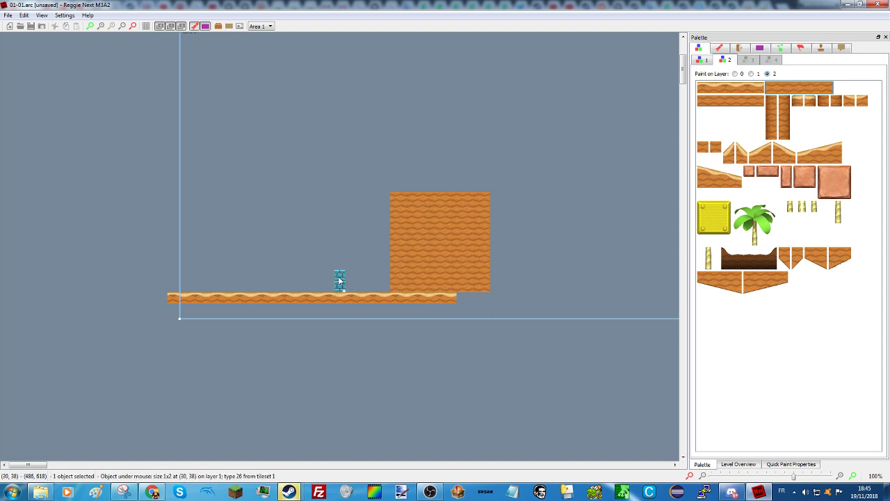
left_click_drag(335, 283, 318, 293)
mouse_move(346, 283)
left_mouse_down()
mouse_move(313, 273)
mouse_move(313, 285)
mouse_move(427, 273)
mouse_move(452, 213)
mouse_move(373, 251)
mouse_move(402, 277)
mouse_move(351, 267)
mouse_move(329, 268)
mouse_move(332, 277)
left_mouse_up()
left_click(487, 310)
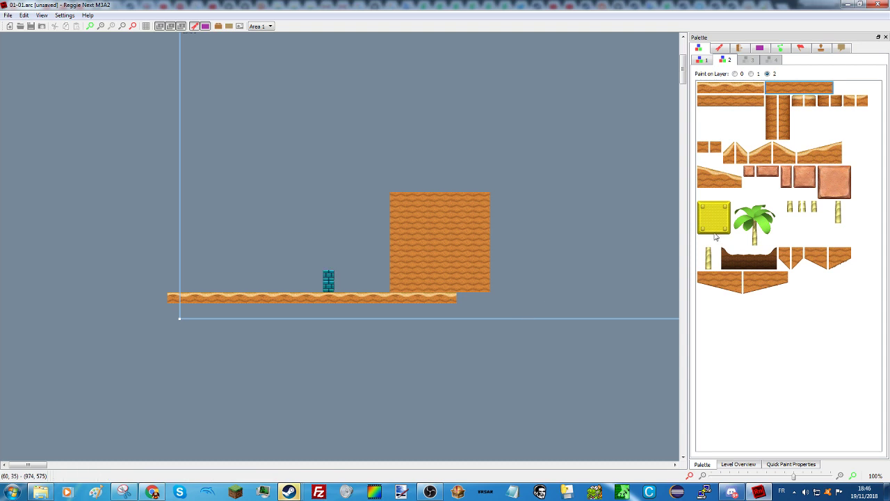
Step: Try painting palm trees near the ground fill block on layer 2 and on layer 1, deleting each attempt
left_click(845, 184)
left_click(748, 227)
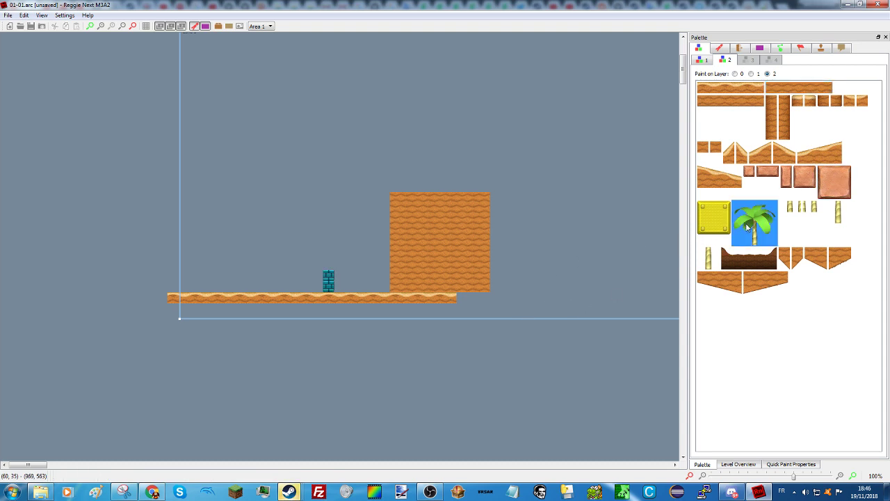
right_click_drag(469, 307, 492, 238)
key("Delete")
left_click(750, 73)
right_click_drag(485, 312, 457, 225)
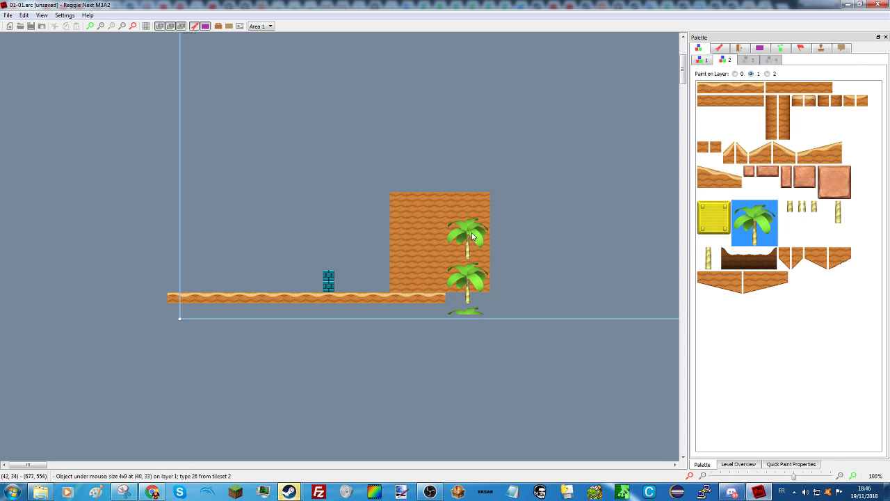
left_click(472, 238)
key("Delete")
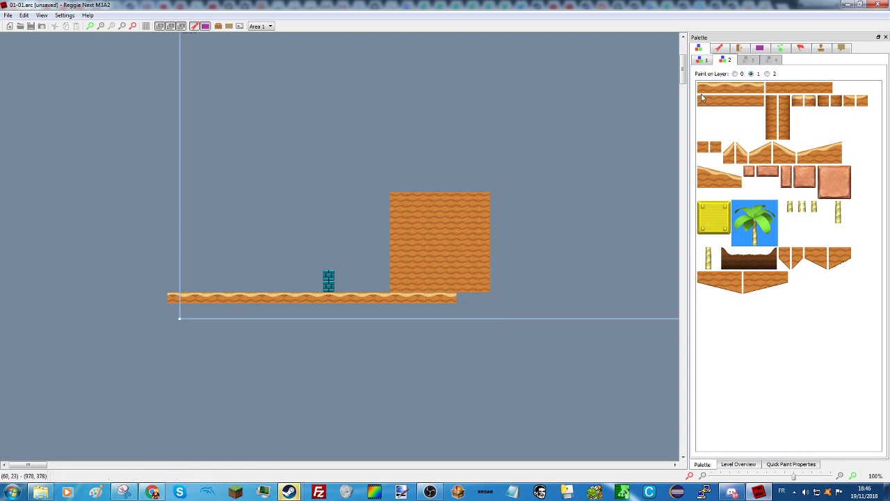
Step: Paint a yellow block about 11x13 tiles on layer 0 beside the ground fill and move the brick column up off the ground
left_click(735, 74)
left_click(716, 217)
left_click_drag(507, 283, 621, 161)
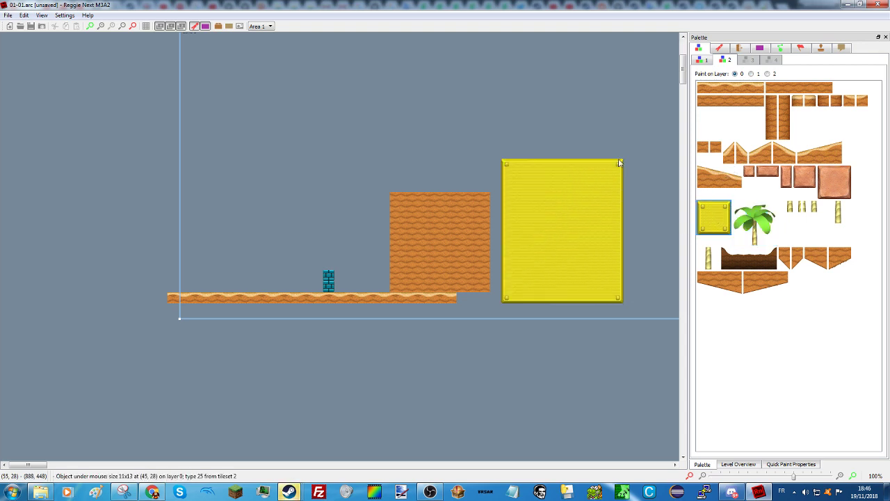
left_click_drag(330, 280, 261, 256)
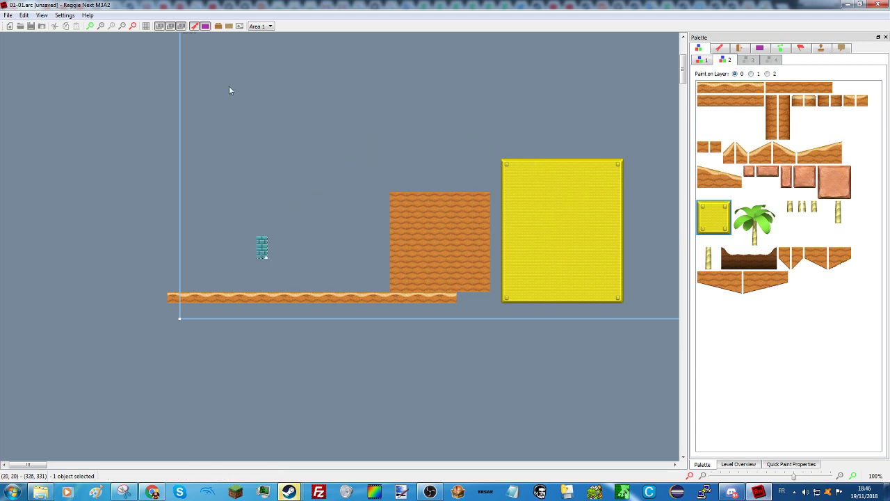
Step: Review the Layer 0 Spotlight sizes and the Full Darkness option in Zone 1's settings, keeping Layer 0 Spotlight selected
left_click(228, 25)
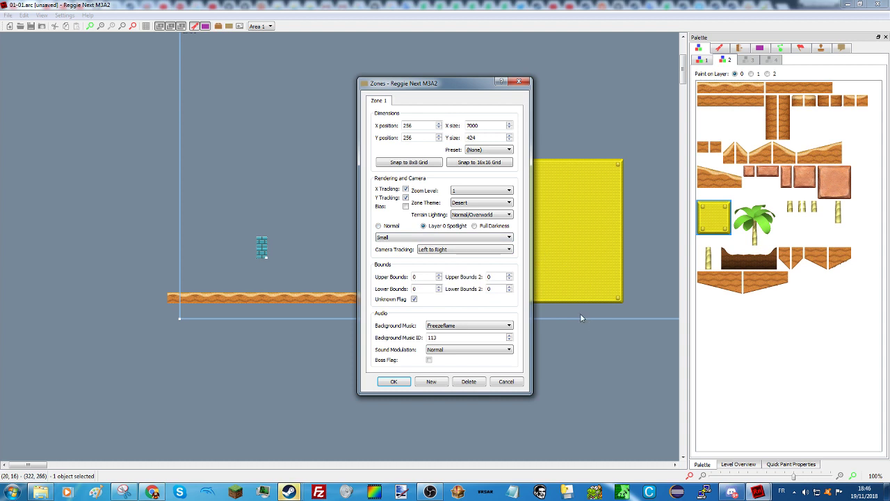
left_click(428, 239)
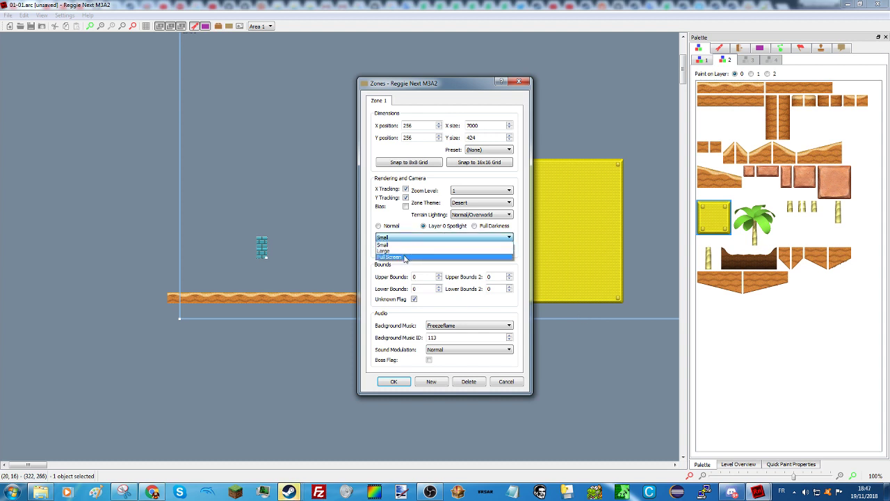
left_click(404, 258)
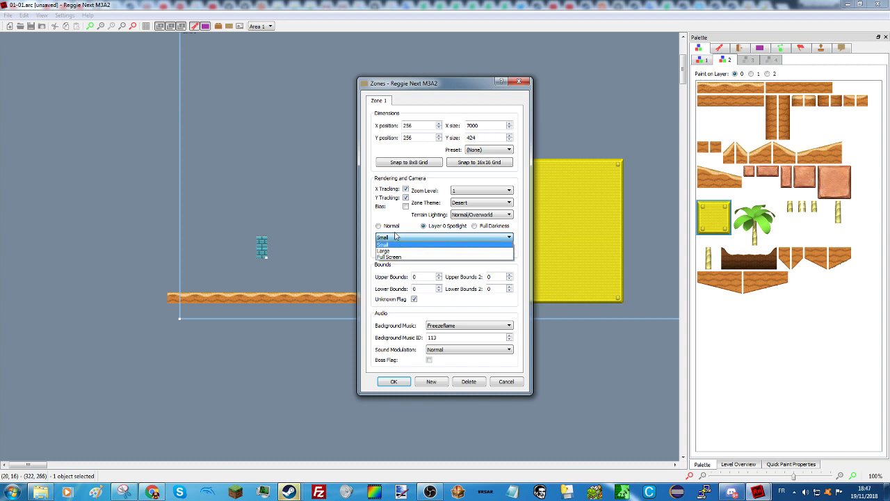
left_click(481, 229)
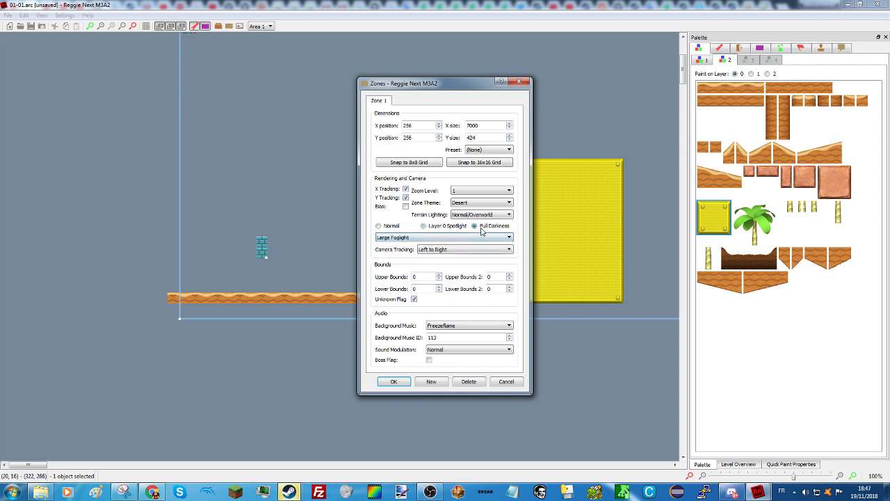
left_click(466, 240)
left_click(445, 249)
left_click(424, 226)
left_click(395, 382)
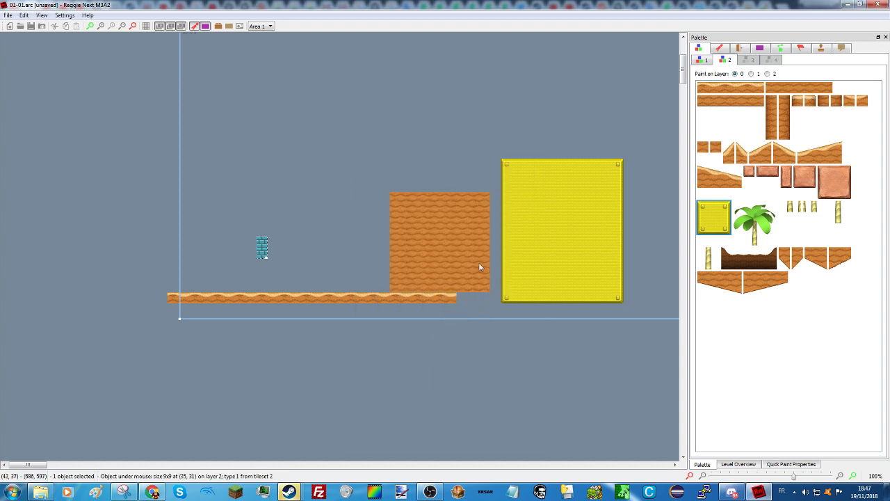
Step: Move the 11x13 yellow block over the ground fill block so that it rests on the ground strip
left_click_drag(554, 272, 434, 260)
left_click(570, 242)
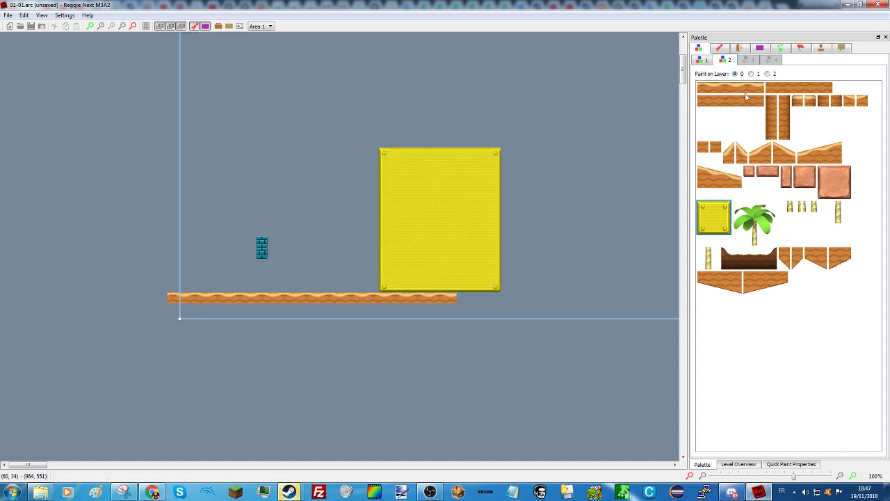
Step: Extend the ground strip to about 40 tiles wide and fill about three rows beneath it with plain ground on layer 1
left_click(781, 91)
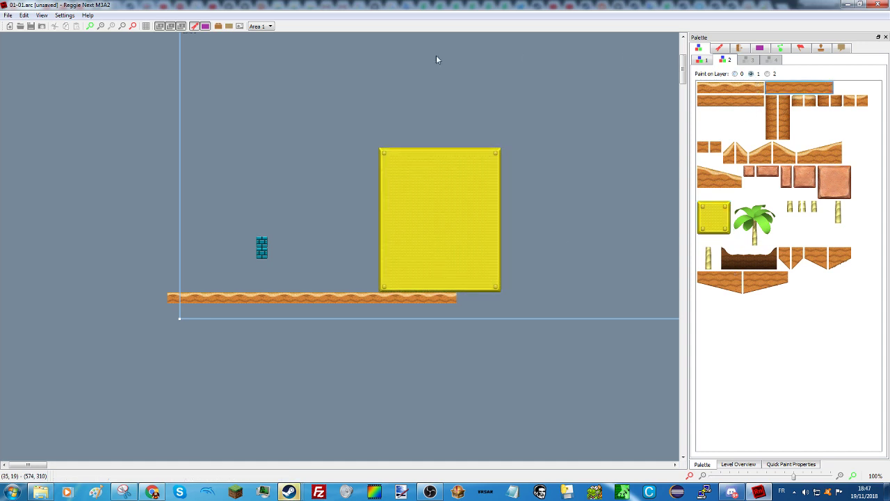
mouse_move(176, 319)
right_mouse_down()
mouse_move(220, 332)
mouse_move(596, 324)
mouse_move(612, 360)
mouse_move(610, 327)
mouse_move(611, 337)
right_mouse_up()
left_click(626, 348)
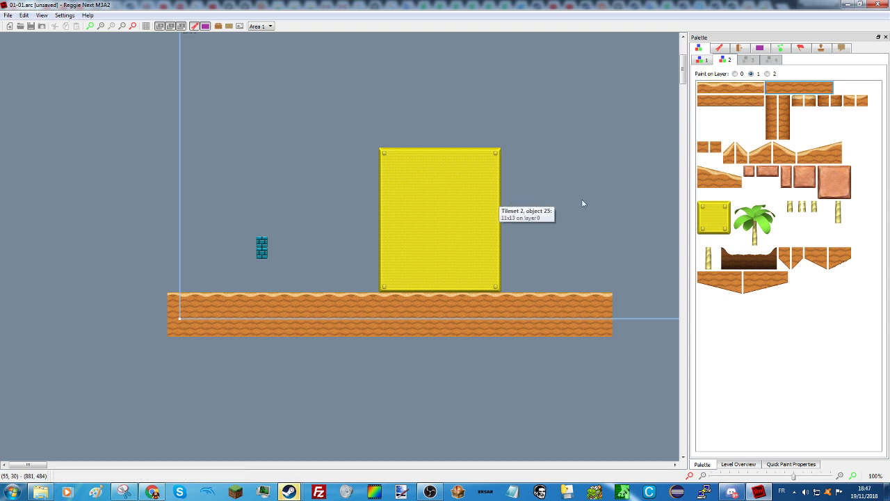
Step: Paint a 4x4 palm tree on layer 2, standing on the ground beside the yellow block
left_click(761, 227)
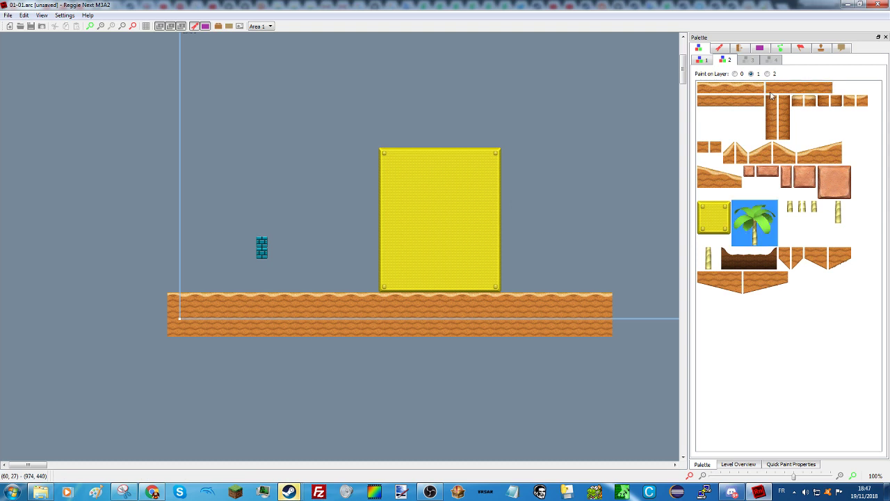
left_click_drag(522, 275, 551, 252)
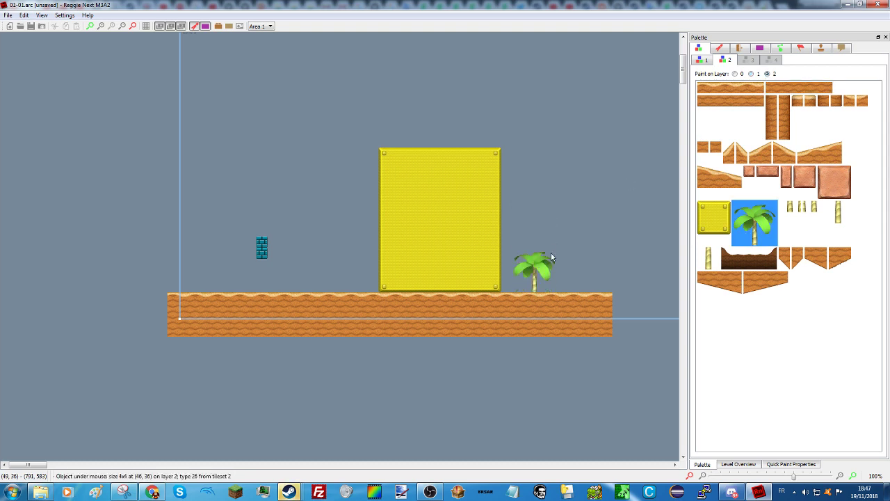
Step: Try covering the palm tree with a small yellow block, first 4x5 on layer 2 and again on layer 1, deleting each attempt
left_click(716, 214)
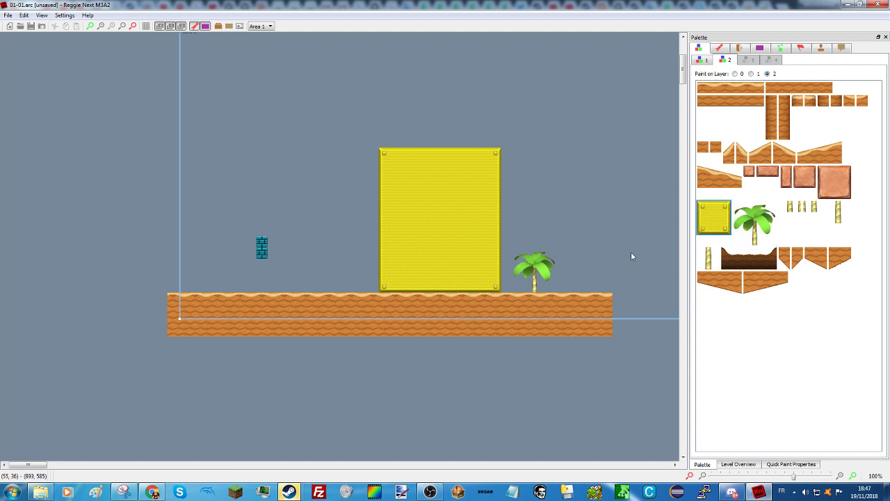
mouse_move(571, 243)
right_mouse_down()
mouse_move(525, 286)
mouse_move(553, 273)
right_mouse_up()
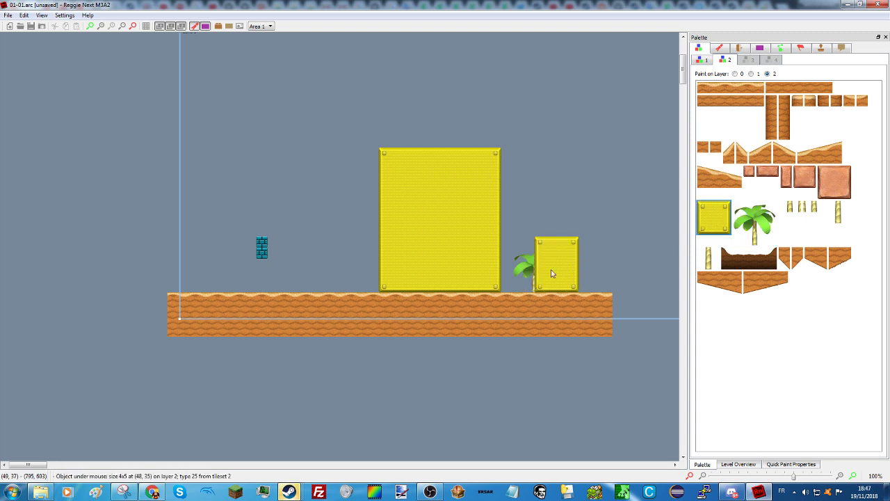
left_click(553, 274)
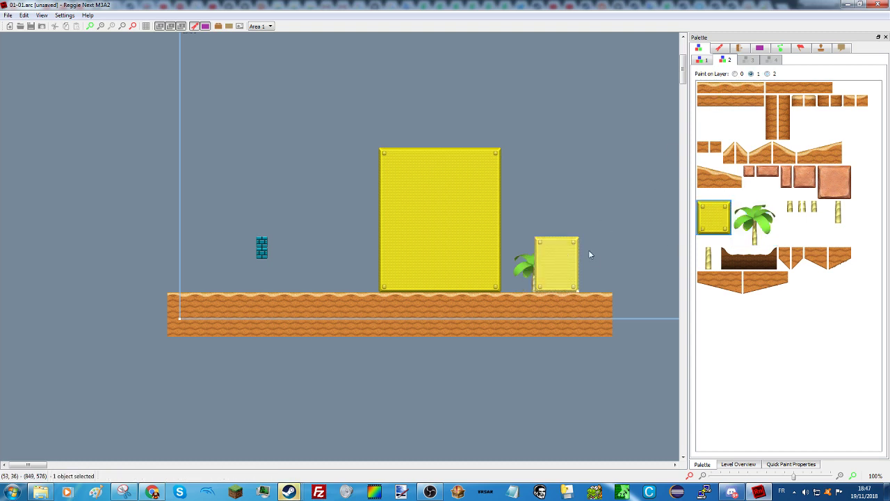
key("Delete")
mouse_move(572, 251)
right_mouse_down()
mouse_move(525, 289)
mouse_move(534, 289)
right_mouse_up()
key("Delete")
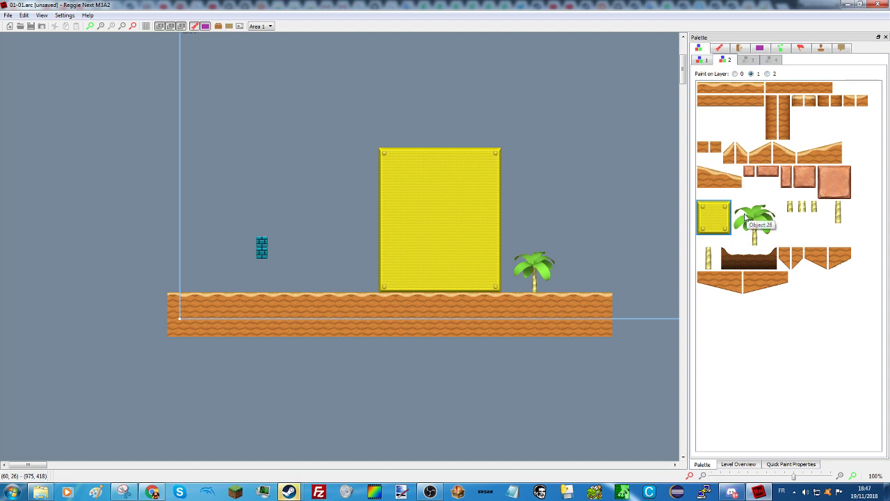
Step: Raise the palm tree two tiles and lengthen it with a 2x2 trunk segment underneath, trying layer 1 and settling on layer 2
left_click(746, 218)
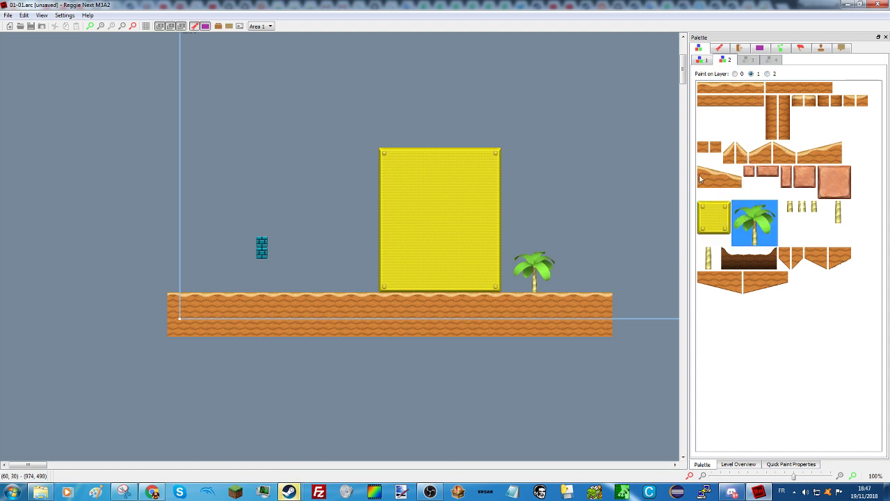
left_click_drag(537, 270, 536, 248)
left_click(838, 214)
mouse_move(534, 275)
right_mouse_down()
mouse_move(538, 292)
mouse_move(550, 287)
right_mouse_up()
key("ctrl+z")
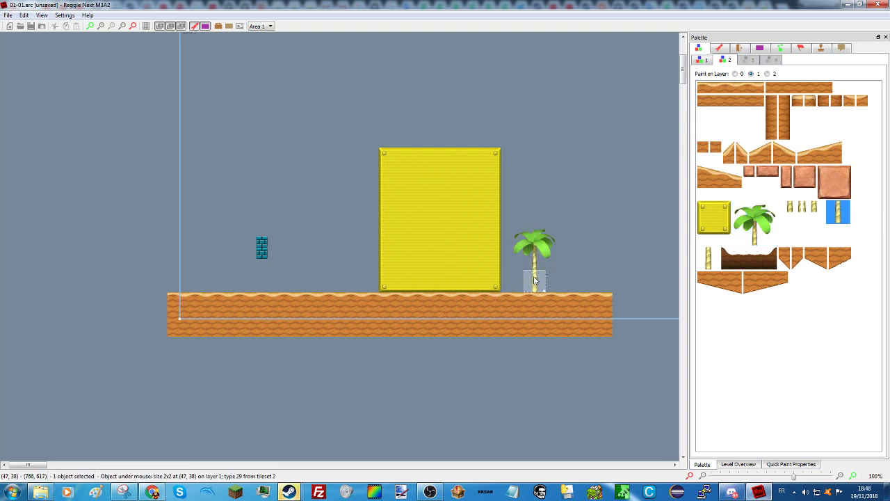
left_click(767, 74)
right_click(534, 278)
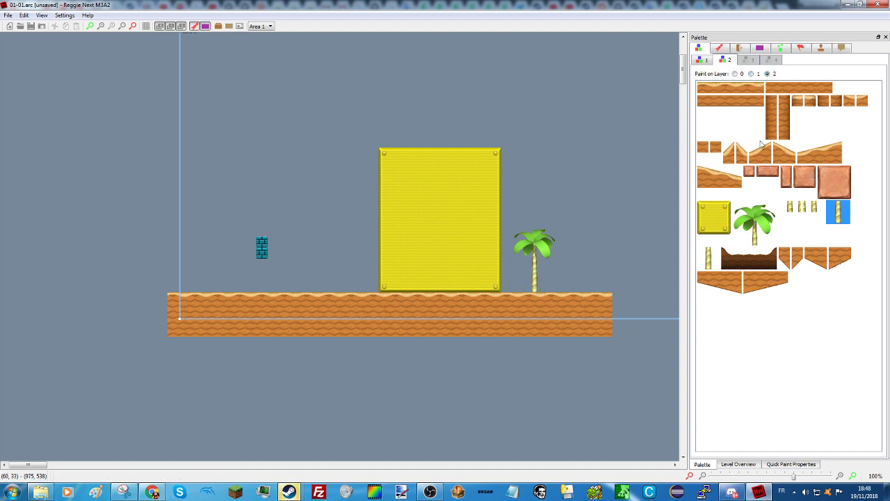
Step: Shorten the ground to about 31 tiles wide and paint an 8x3 gentle upward slope at its end on layer 1
left_click(801, 155)
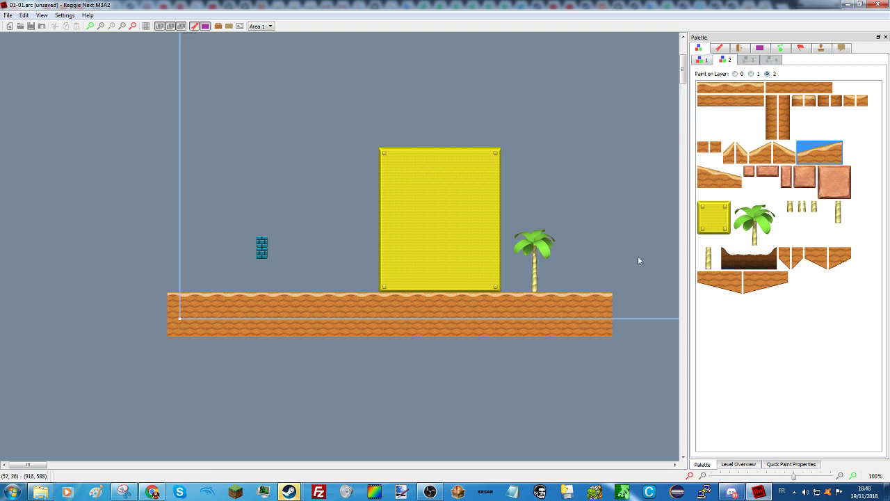
left_click_drag(614, 318, 513, 338)
left_click(528, 348)
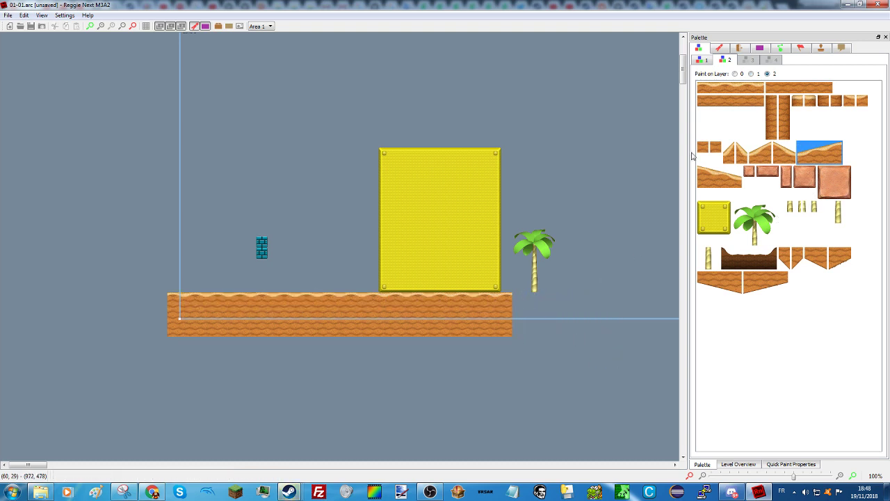
left_click(750, 73)
mouse_move(521, 299)
right_mouse_down()
mouse_move(563, 262)
mouse_move(589, 282)
mouse_move(609, 275)
mouse_move(602, 274)
right_mouse_up()
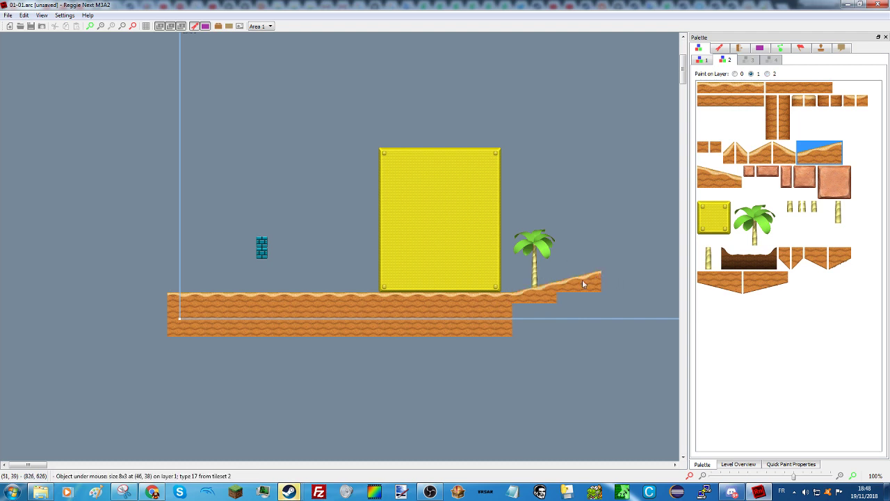
Step: Move the palm top up one tile and the slope beneath it down one tile
left_click(539, 296)
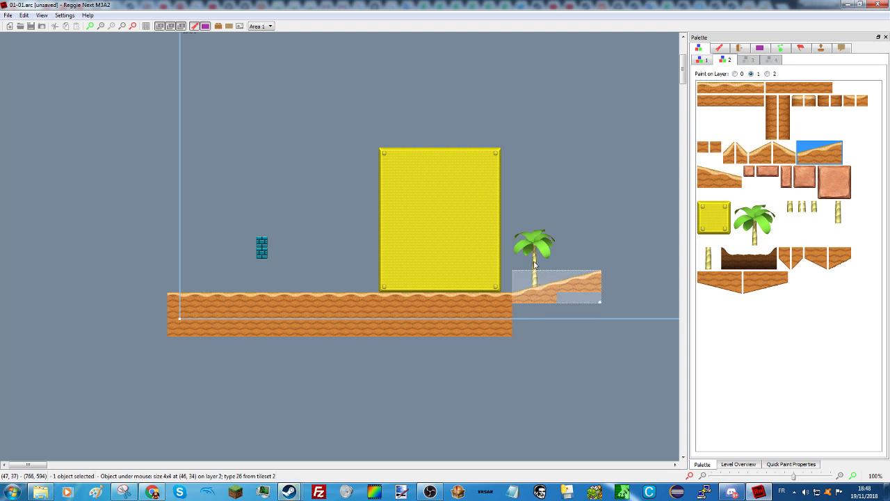
left_click_drag(534, 264, 534, 248)
left_click(536, 291)
left_click(537, 278)
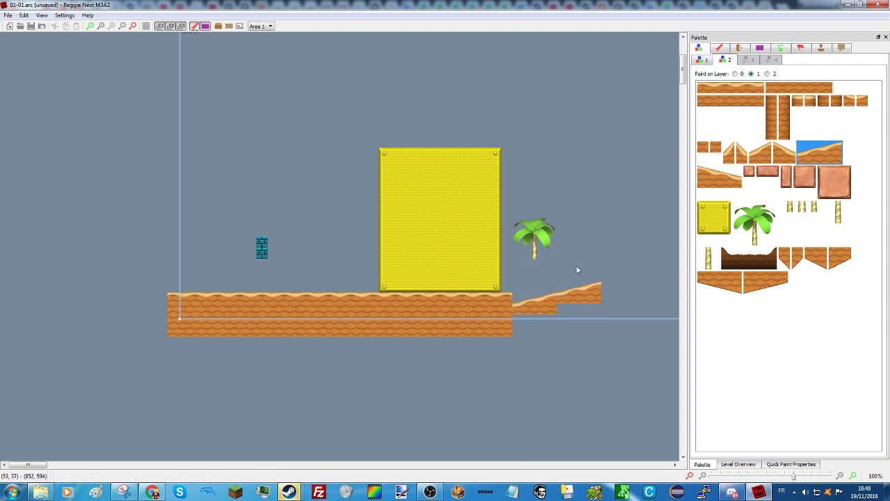
Step: Delete the slope and place a 2x2 palm trunk segment on layer 1 below the palm top
left_click(838, 213)
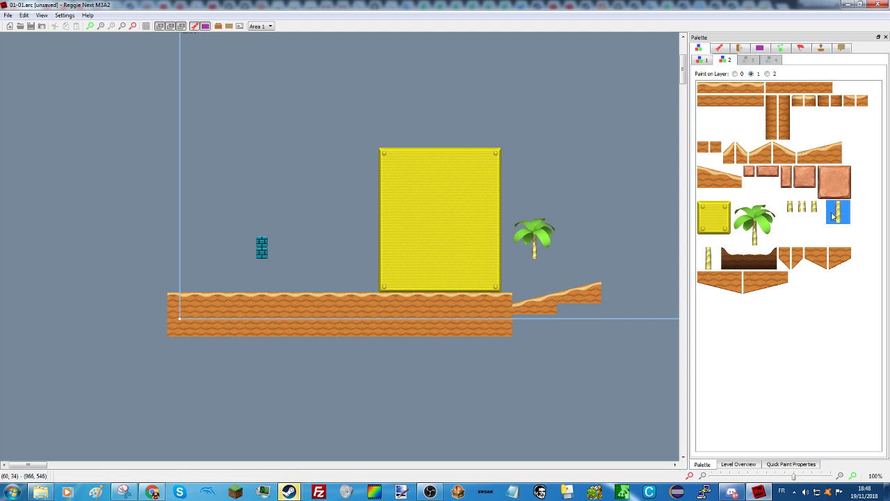
left_click(540, 287)
key("Delete")
right_click(534, 278)
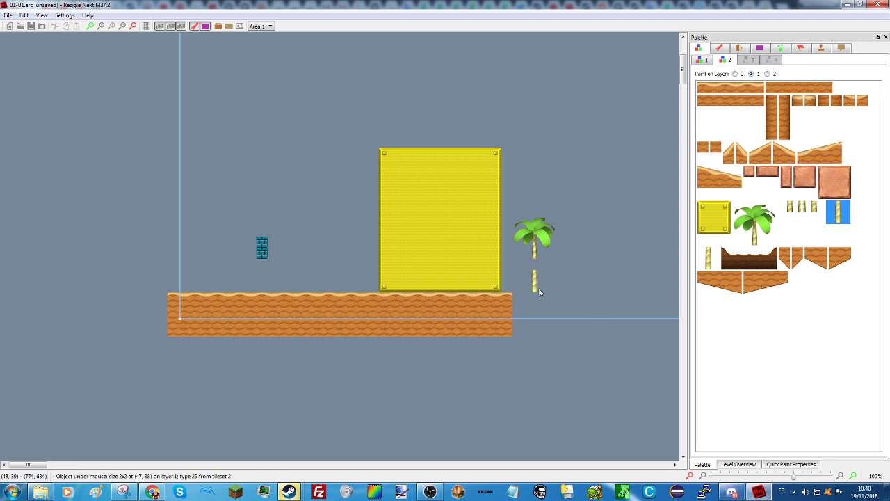
Step: Move the palm top down one tile to join the trunk segment
left_click(537, 256)
left_click(748, 224)
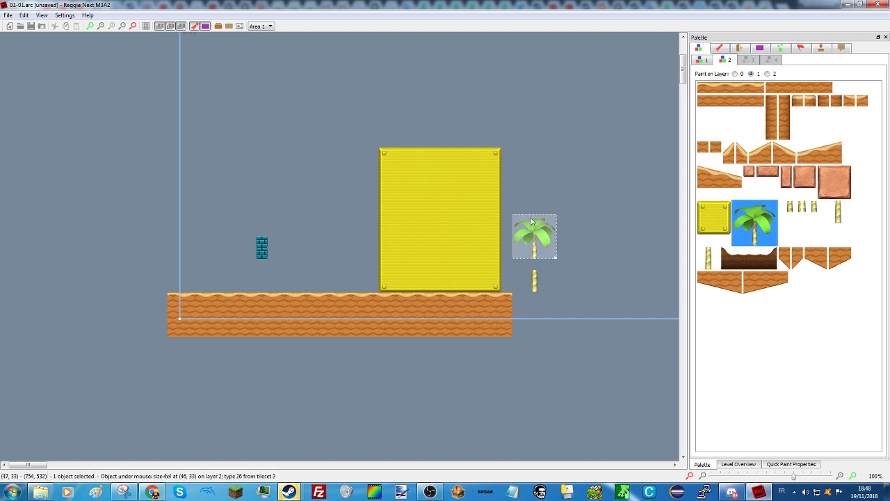
left_click_drag(547, 252, 547, 258)
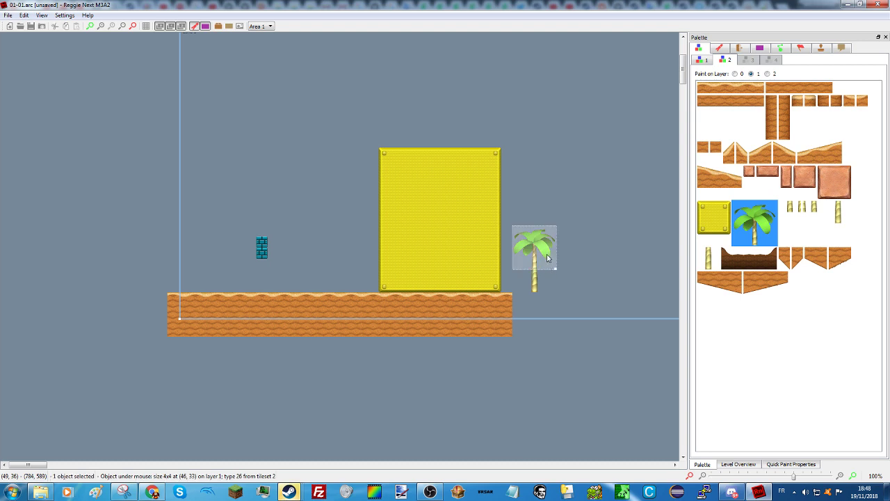
left_click(591, 280)
Step: Paint an 8x3 gentle upward slope on layer 1 from the ground's end, overlapping the palm trunk
left_click(758, 155)
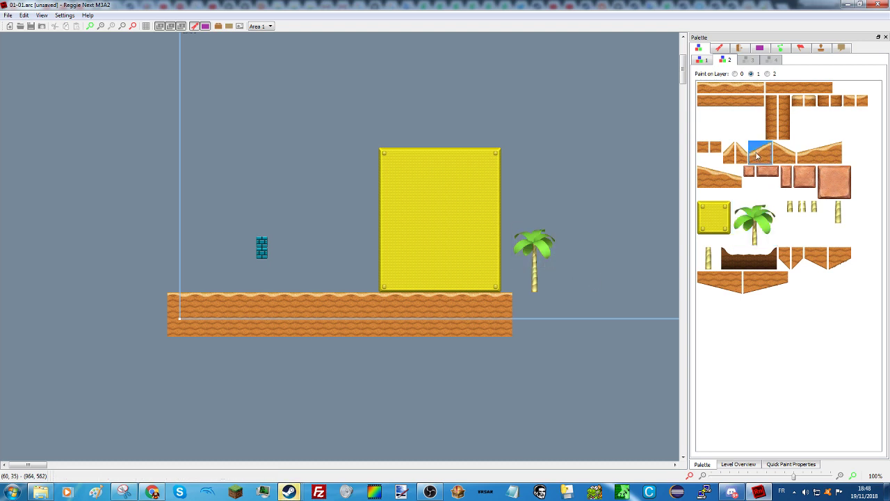
left_click(799, 159)
mouse_move(534, 298)
left_mouse_down()
mouse_move(562, 279)
mouse_move(601, 275)
left_mouse_up()
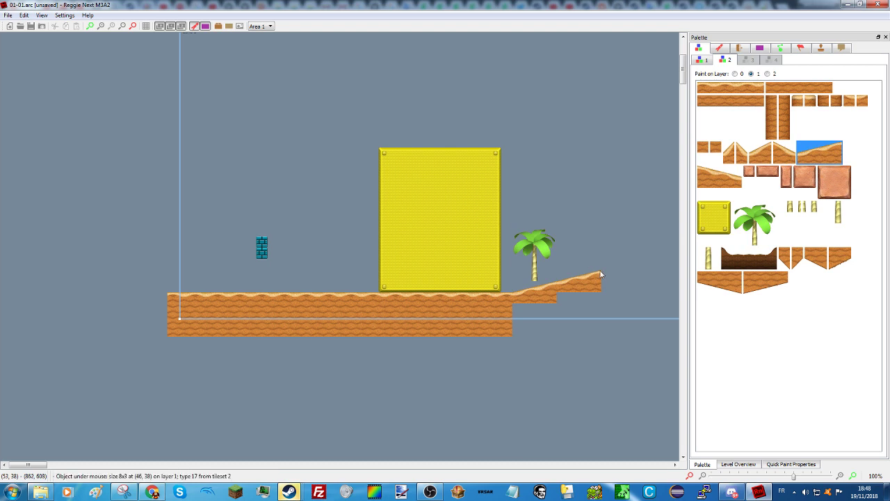
Step: Delete the slope and the palm tree pieces beside the yellow block
left_click(532, 279)
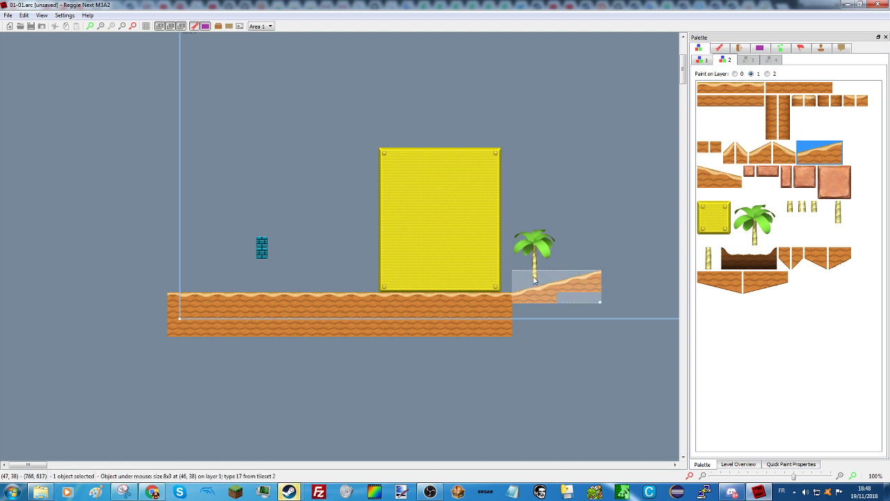
left_click_drag(533, 280, 532, 298)
key("Delete")
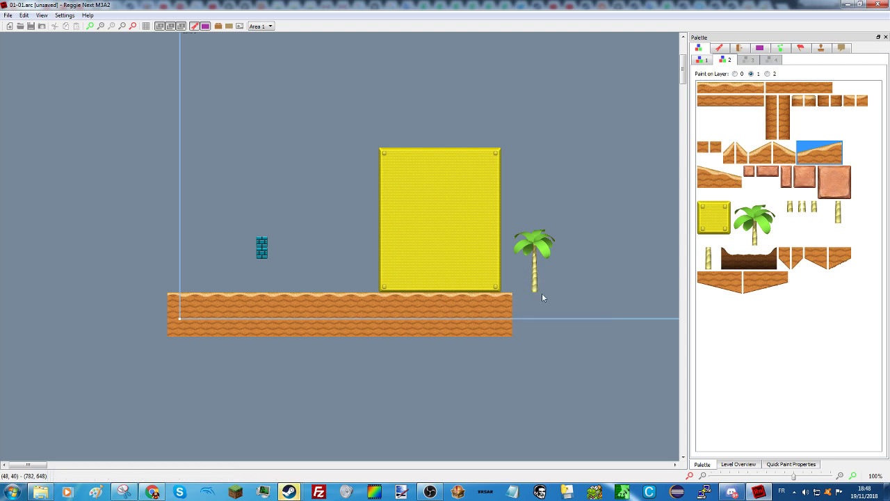
left_click(540, 291)
key("Delete")
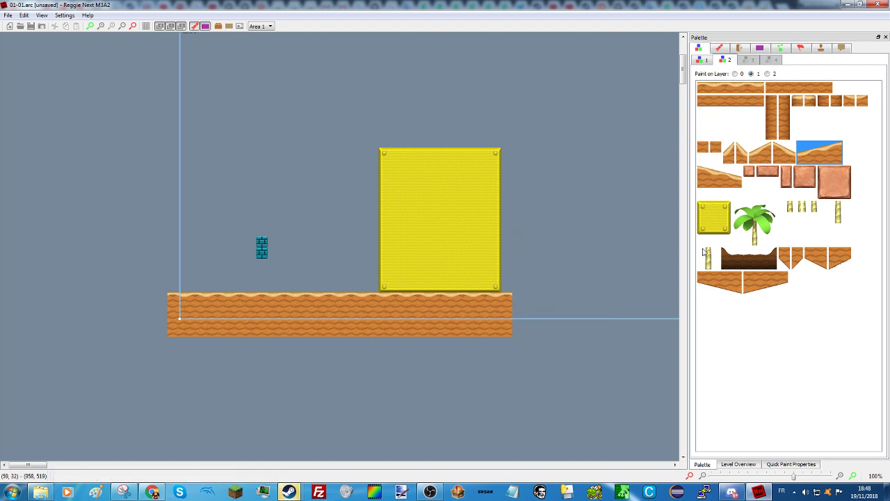
Step: Extend the ground surface and its fill together to about 38 tiles wide
left_click(739, 115)
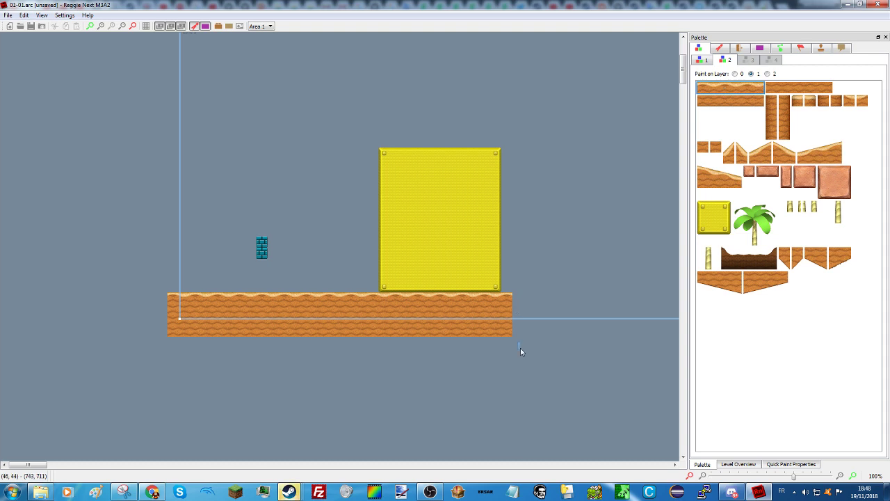
left_click_drag(520, 351, 508, 299)
left_click_drag(512, 336, 586, 337)
left_click(641, 204)
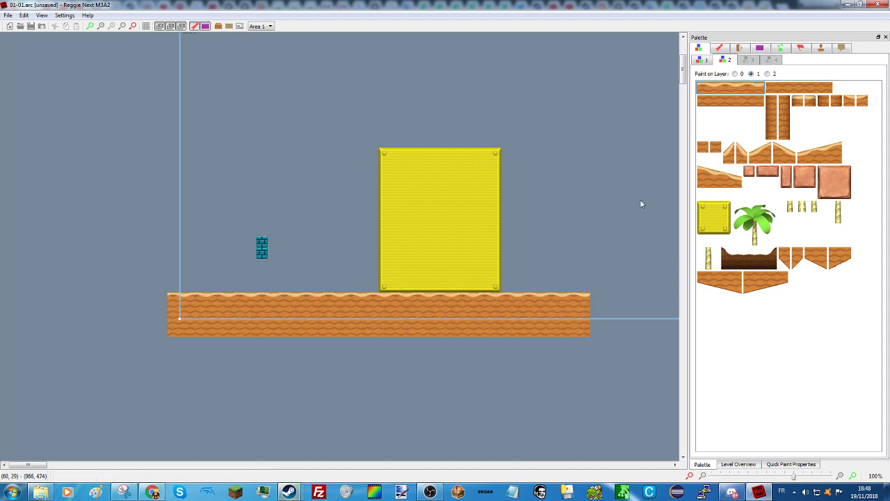
Step: Paint a gentle upward slope about 9x4 tiles on layer 1 at the far end of the ground
left_click(819, 152)
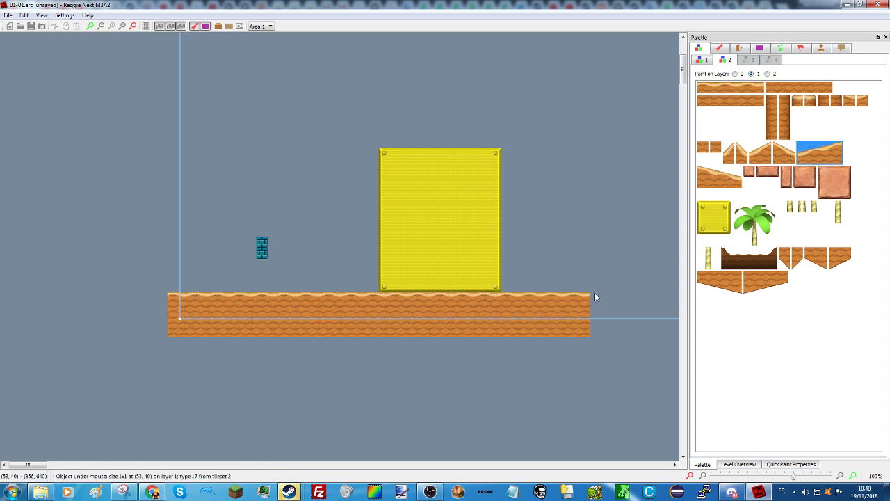
mouse_move(595, 297)
right_mouse_down()
mouse_move(673, 255)
mouse_move(679, 273)
right_mouse_up()
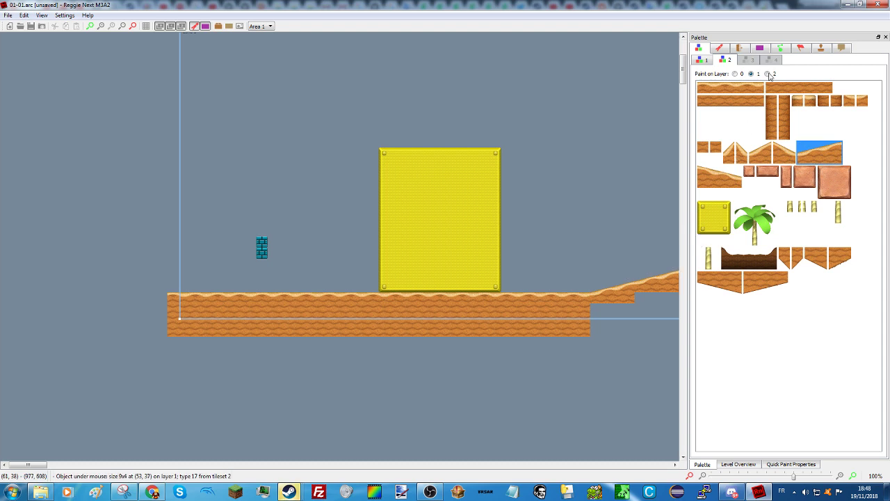
Step: Place a palm tree on layer 2 at the start of the slope, using a palm trunk piece with the leafy tree above it
left_click(753, 220)
scroll(297, 373, "right", 5)
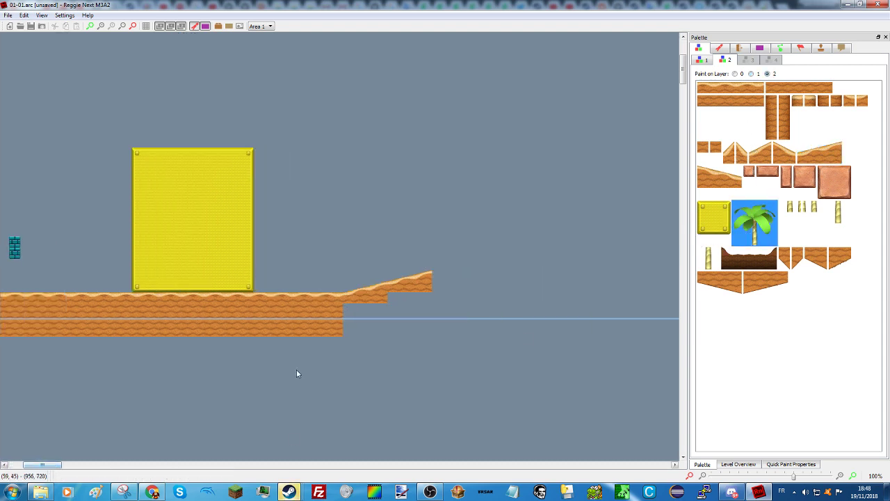
left_click(838, 212)
mouse_move(363, 252)
right_mouse_down()
mouse_move(386, 260)
mouse_move(367, 260)
mouse_move(367, 270)
right_mouse_up()
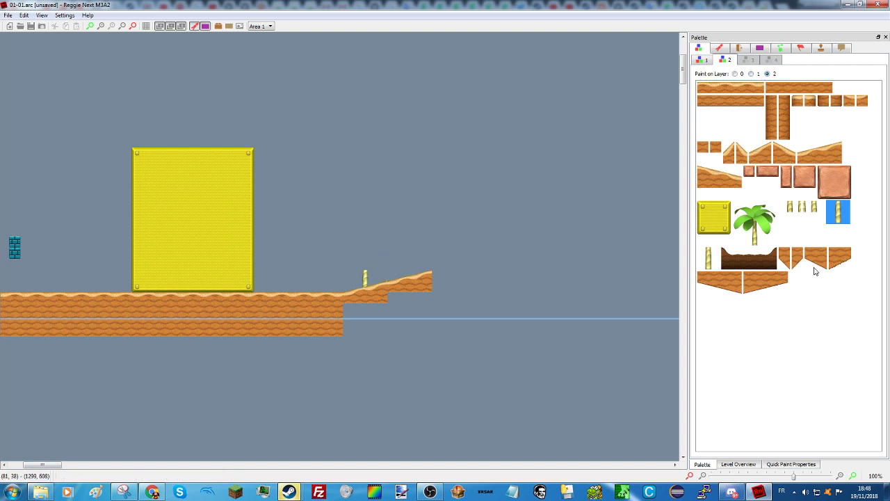
left_click(769, 222)
right_click_drag(350, 266, 381, 240)
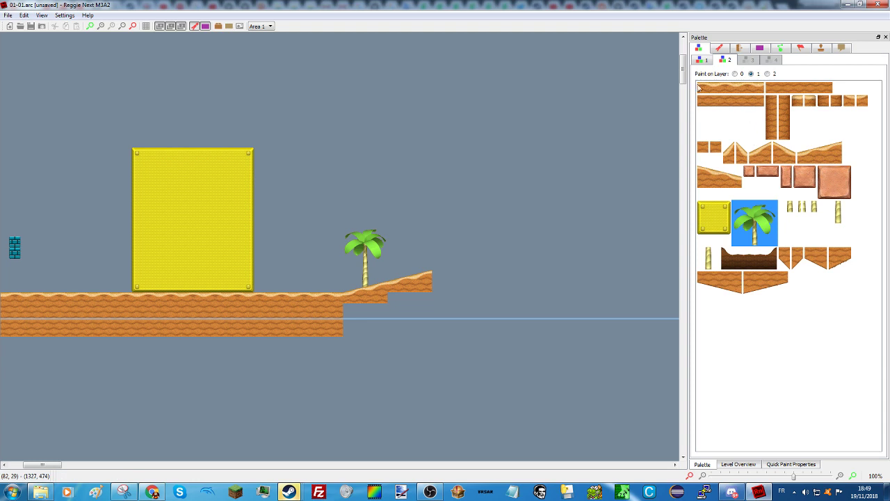
left_click(812, 464)
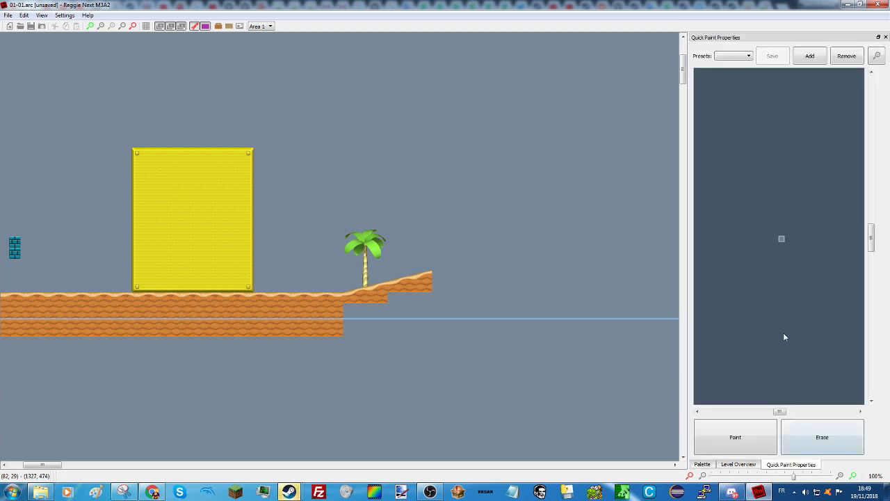
left_click(809, 56)
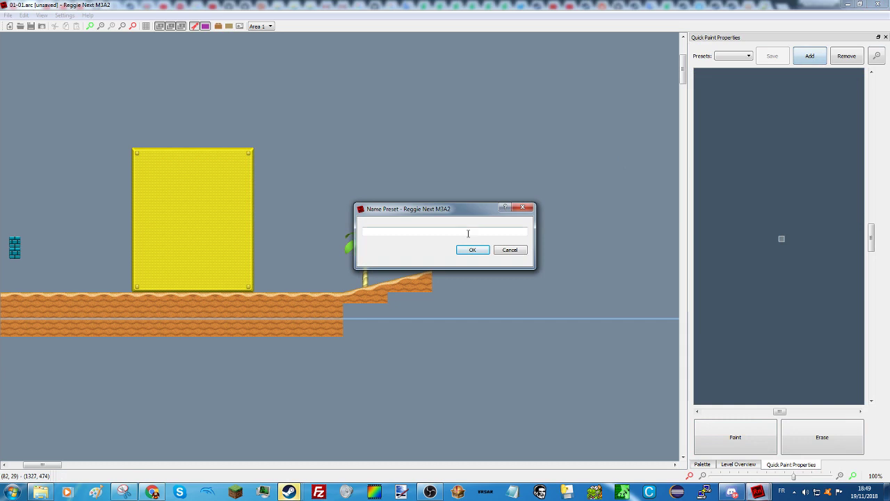
left_click(508, 250)
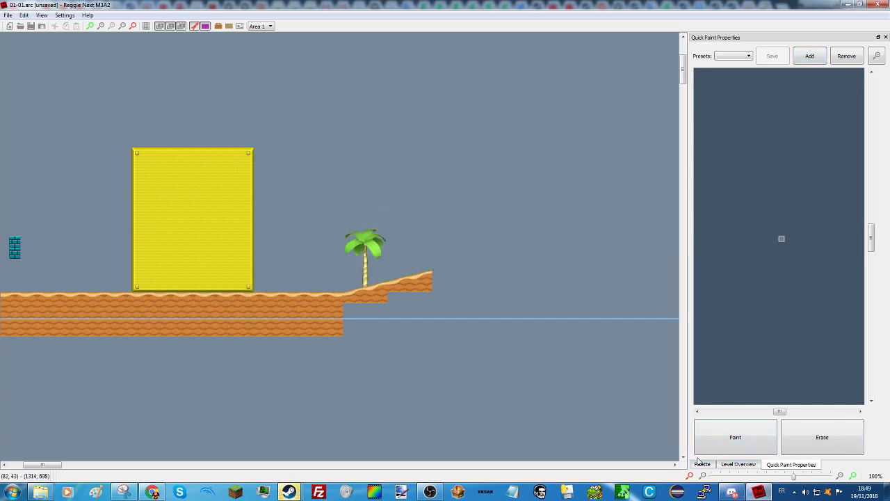
left_click(703, 464)
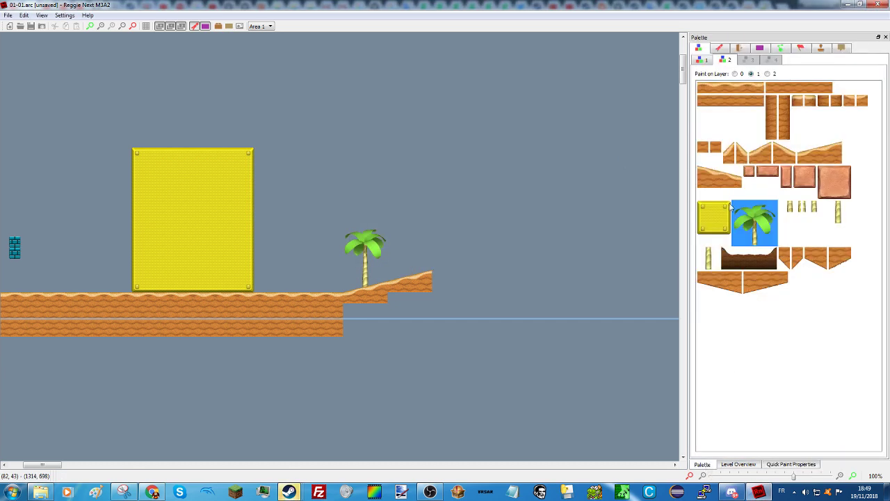
Step: Paint a floating platform on layer 1 above the slope: a 10x1 ground surface with a 10x6 fill beneath it
left_click(727, 91)
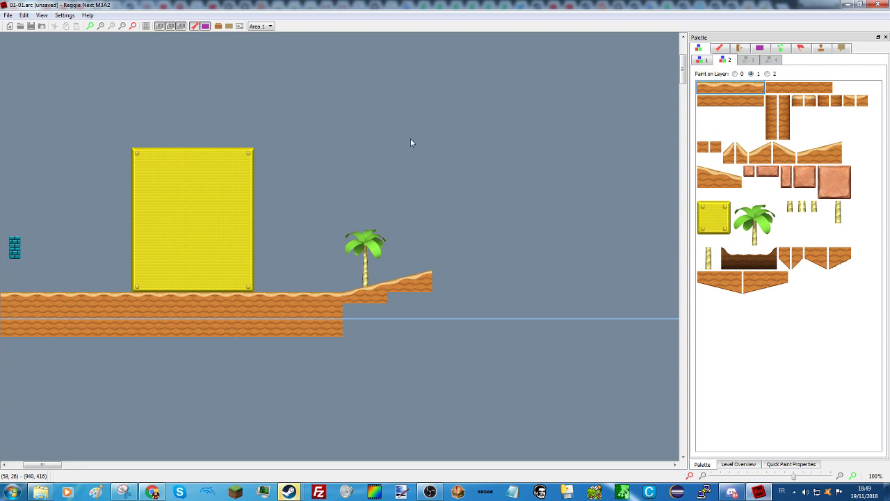
left_click_drag(399, 136, 500, 224)
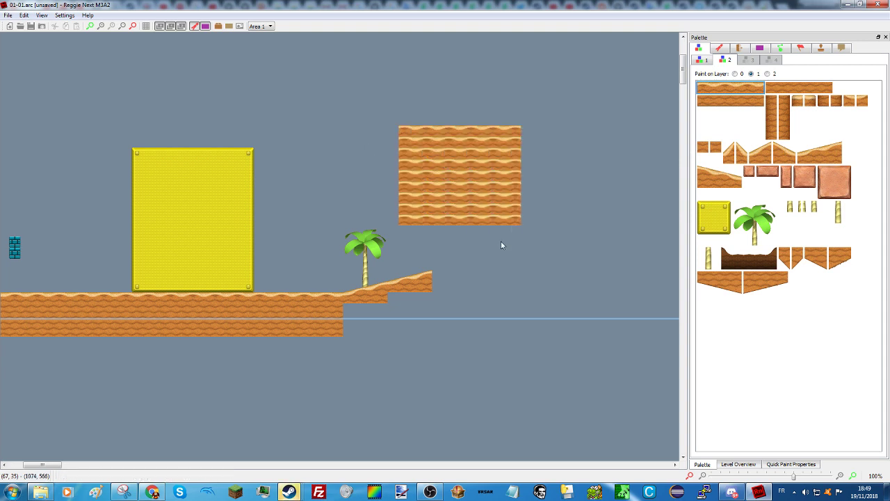
left_click(502, 216)
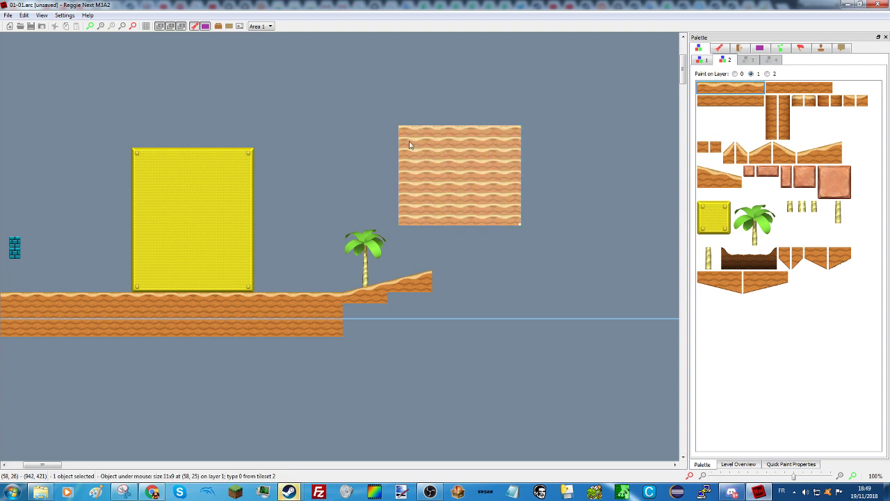
left_click_drag(409, 145, 501, 130)
left_click(784, 94)
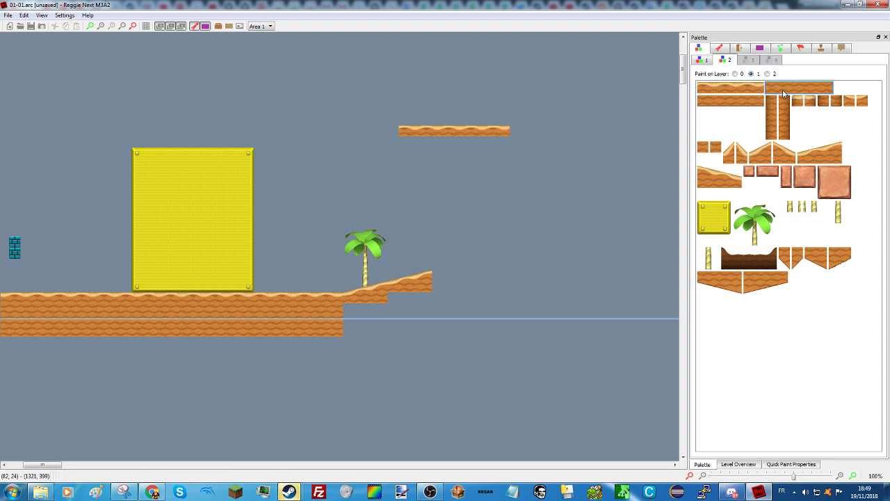
mouse_move(403, 147)
left_mouse_down()
mouse_move(521, 213)
mouse_move(505, 202)
left_mouse_up()
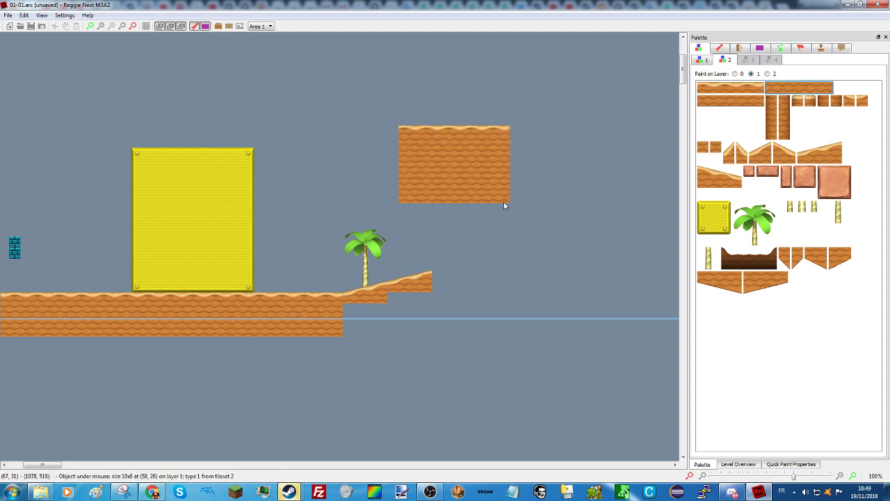
Step: Add the two top corner tiles and the 1x6 side edges to the floating platform
left_click(809, 101)
left_click(516, 132)
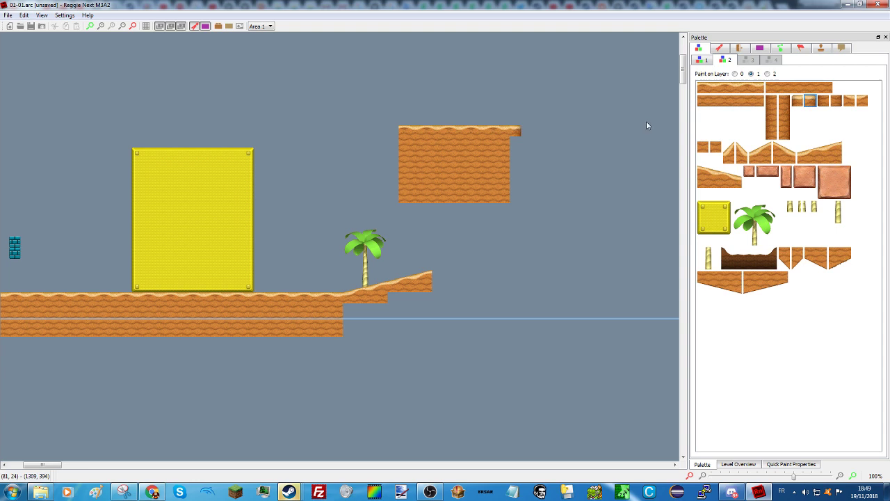
left_click(797, 101)
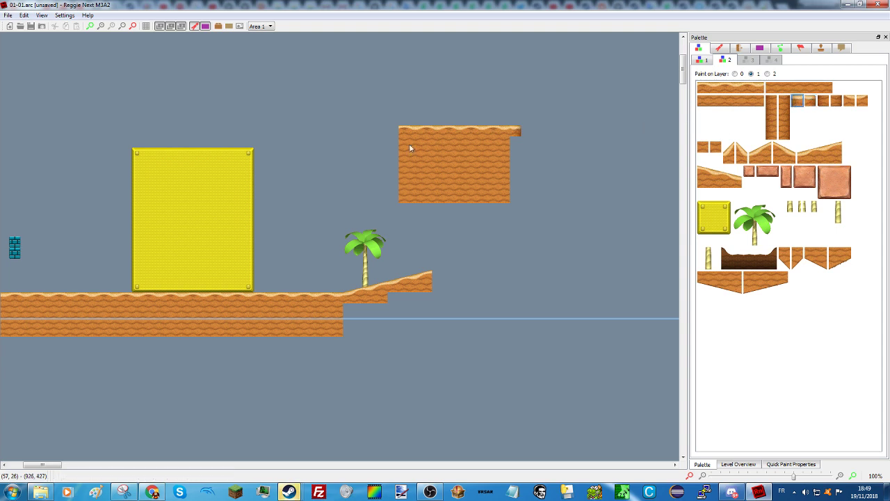
left_click(773, 119)
mouse_move(391, 137)
left_mouse_down()
mouse_move(385, 189)
mouse_move(393, 202)
left_mouse_up()
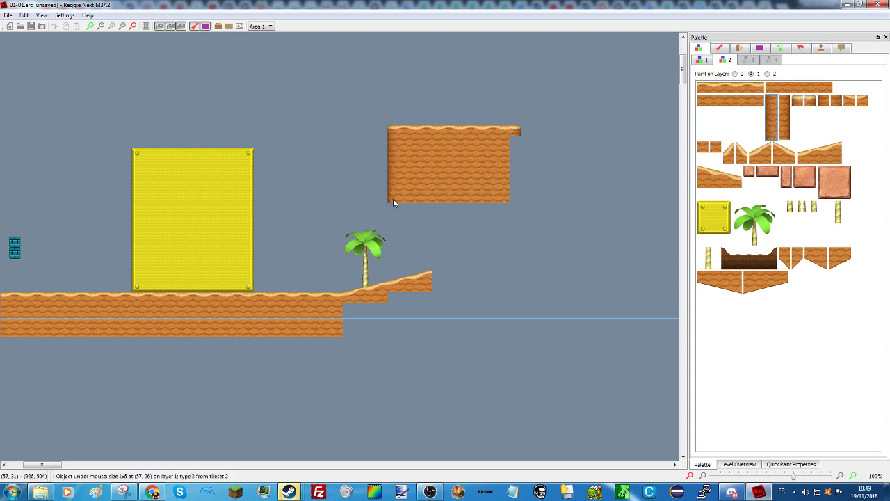
left_click(788, 116)
left_click_drag(521, 143, 512, 200)
Step: Close the underside of the floating platform with two bottom corner tiles and a 10x1 bottom edge between them
left_click(836, 102)
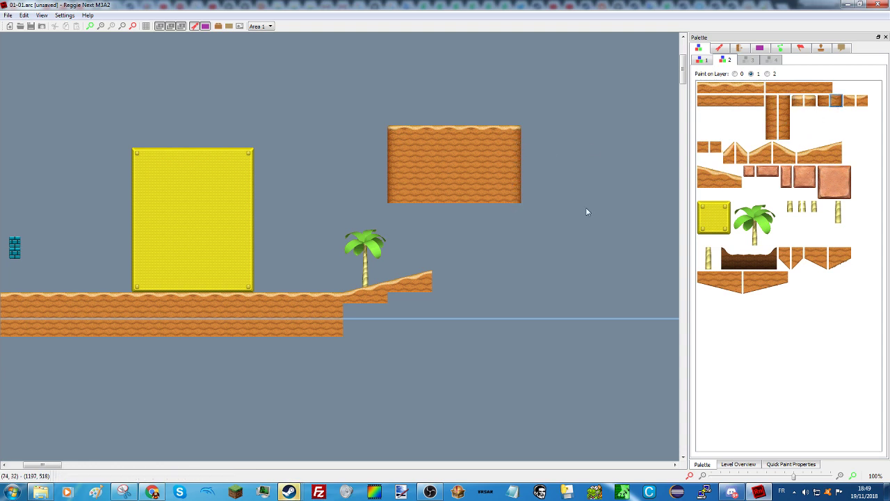
left_click(516, 207)
left_click(824, 100)
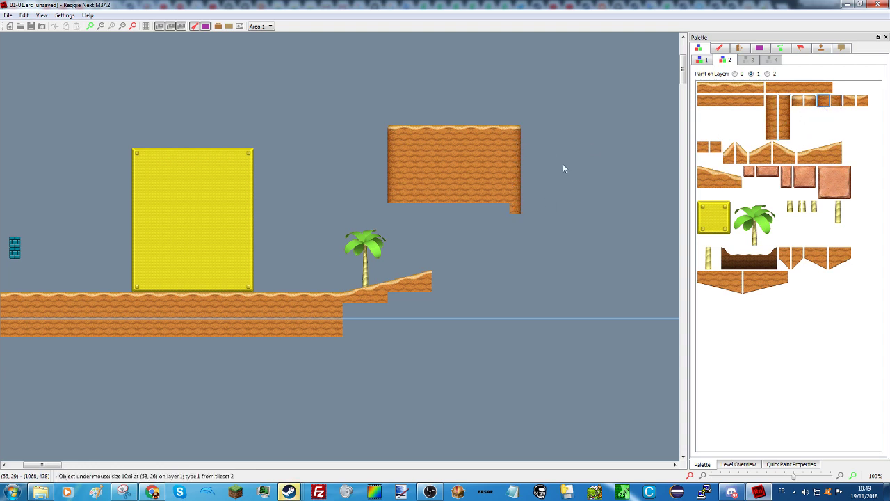
left_click(393, 210)
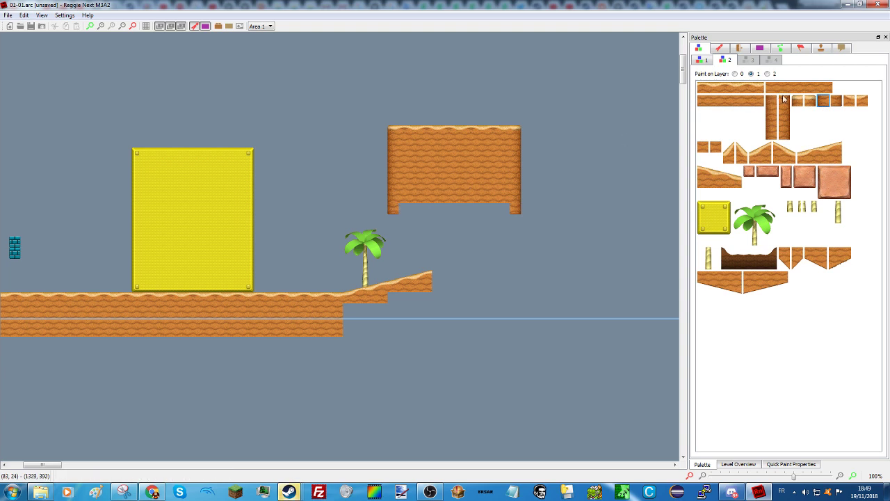
left_click(730, 100)
left_click_drag(402, 209, 502, 214)
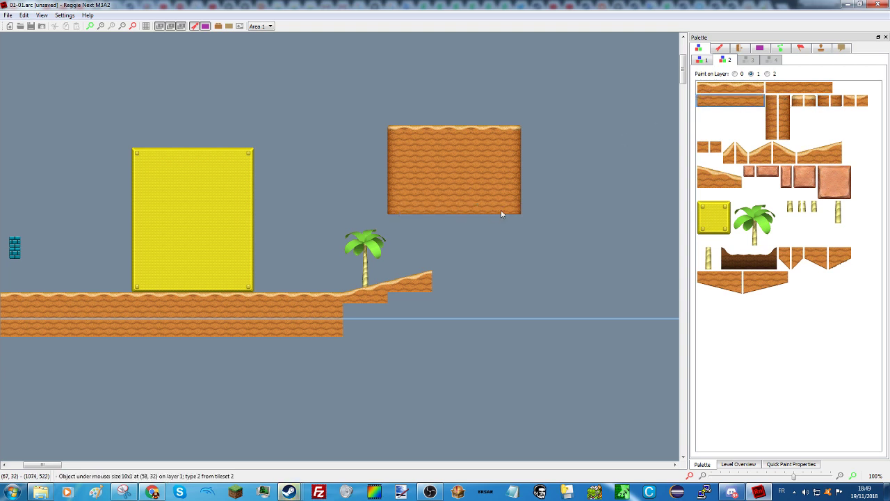
left_click(769, 89)
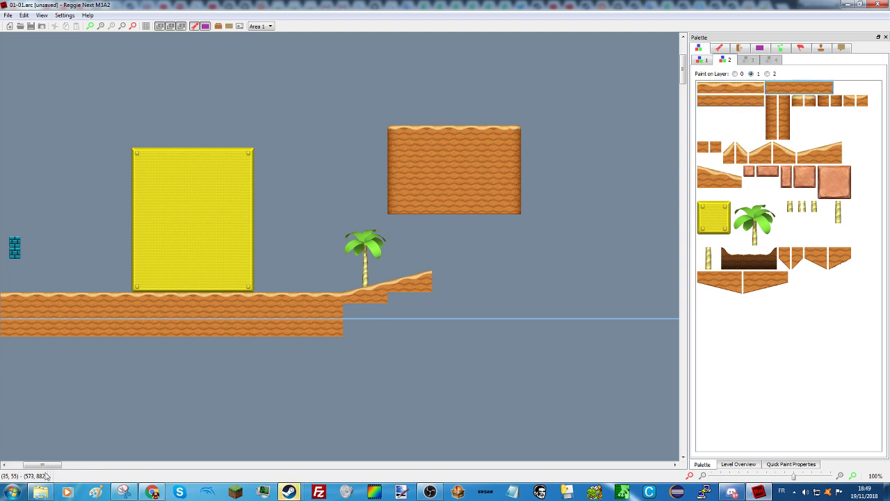
left_click_drag(43, 473, 51, 473)
mouse_move(521, 185)
left_mouse_down()
mouse_move(664, 317)
mouse_move(607, 236)
mouse_move(515, 169)
left_mouse_up()
left_click(750, 89)
key("Delete")
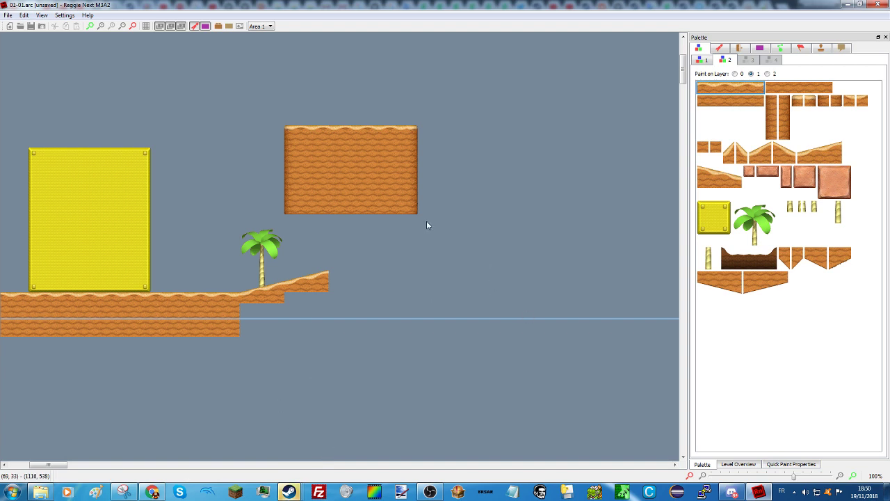
Step: Move all pieces of the floating platform together about 9 tiles toward the yellow block, keeping their height
left_click_drag(424, 221, 351, 176)
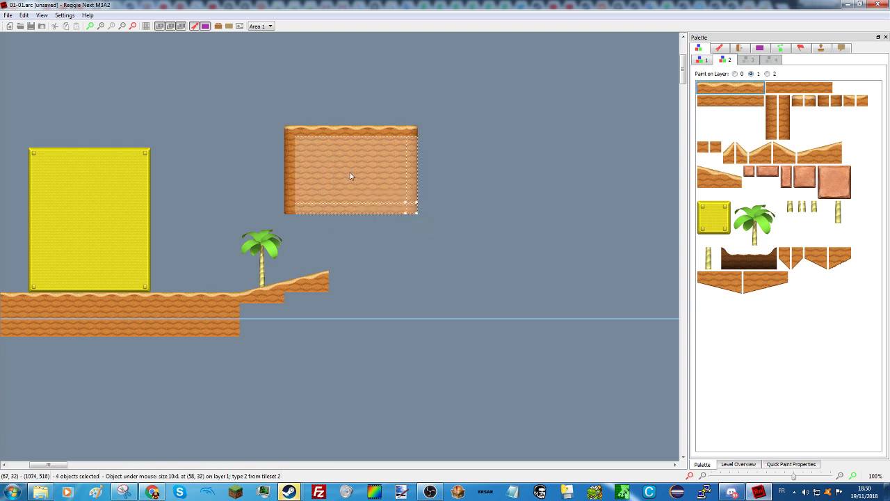
left_click_drag(453, 244, 286, 90)
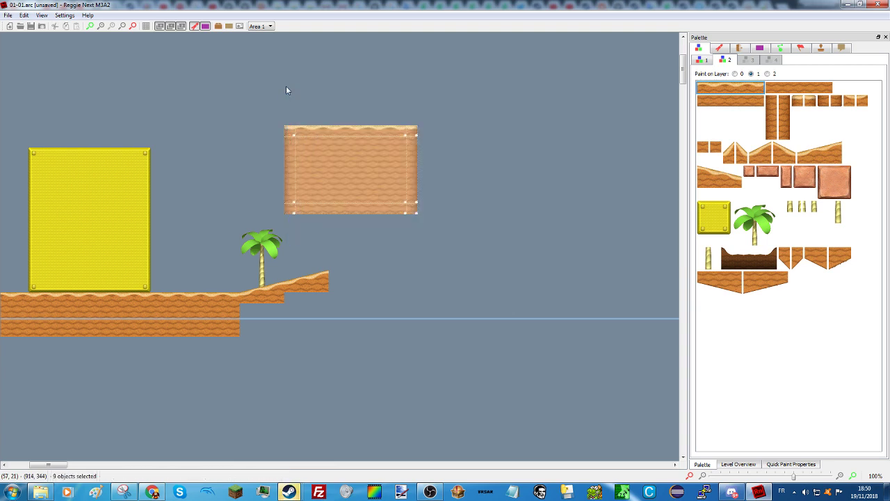
left_click_drag(380, 167, 281, 166)
left_click(394, 178)
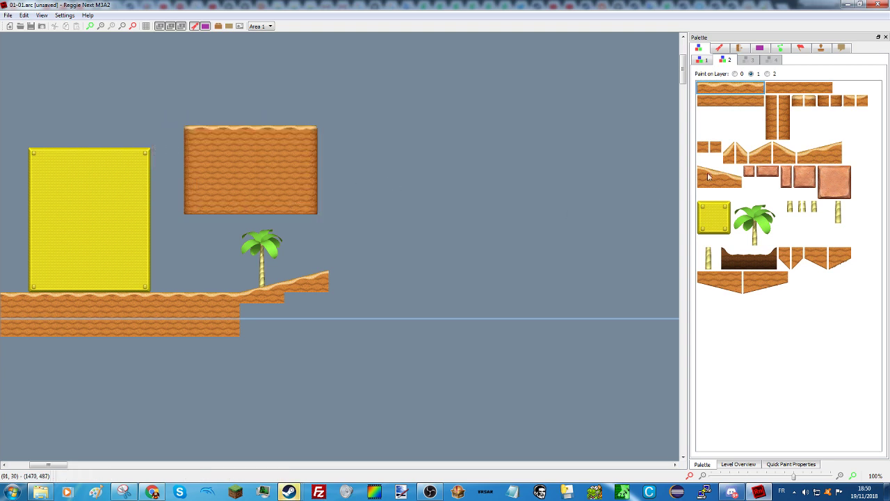
Step: Place a fire flower block from tileset 1 on layer 1, directly beside the yellow block above the ground
left_click(701, 60)
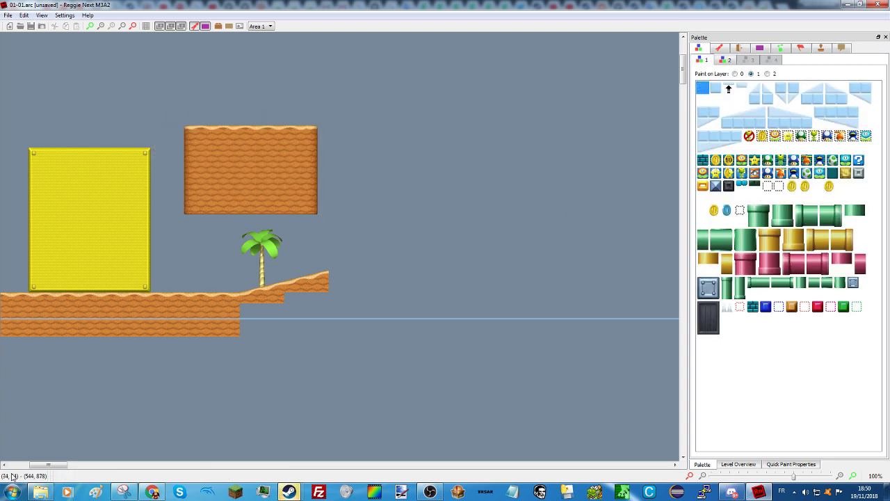
left_click_drag(48, 464, 33, 464)
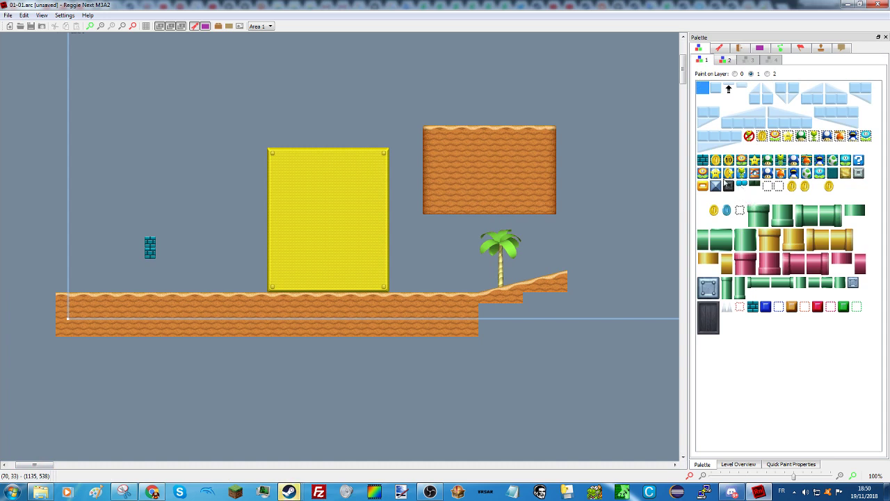
left_click(708, 176)
right_click(394, 231)
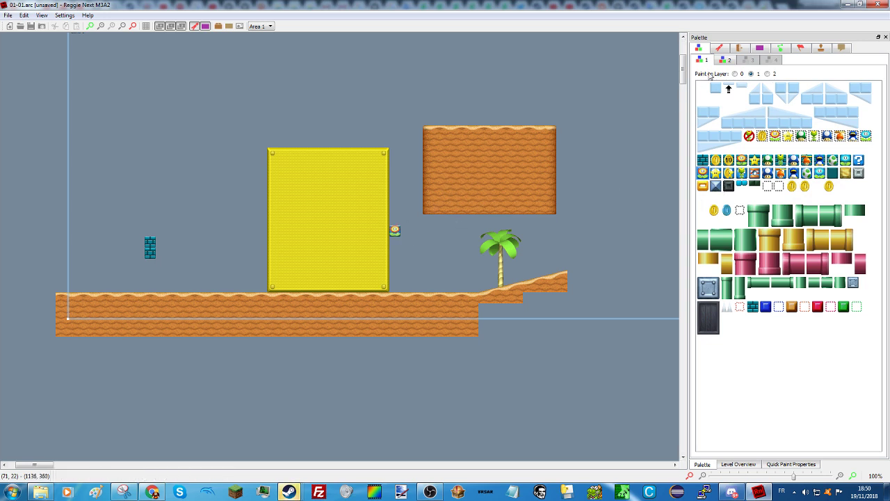
Step: Search the sprites for "goom" and place a Goomba (sprite 20) on the ground beside the yellow block
left_click(719, 47)
left_click(723, 74)
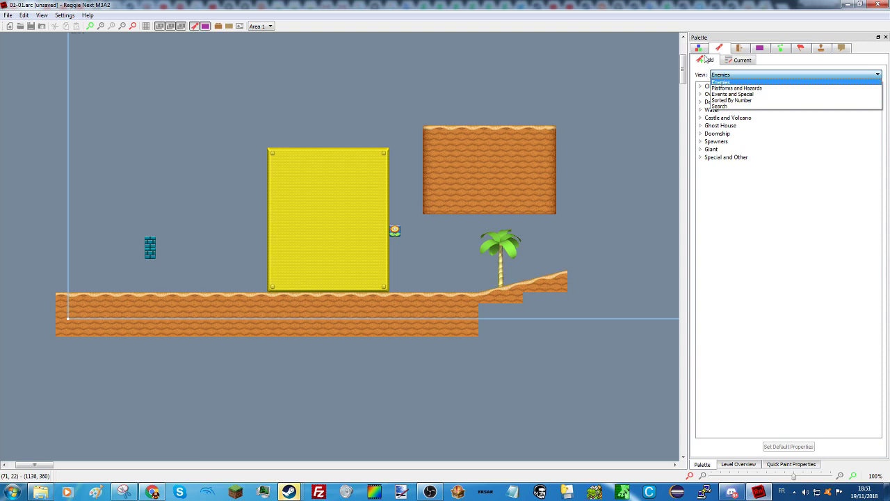
left_click(723, 106)
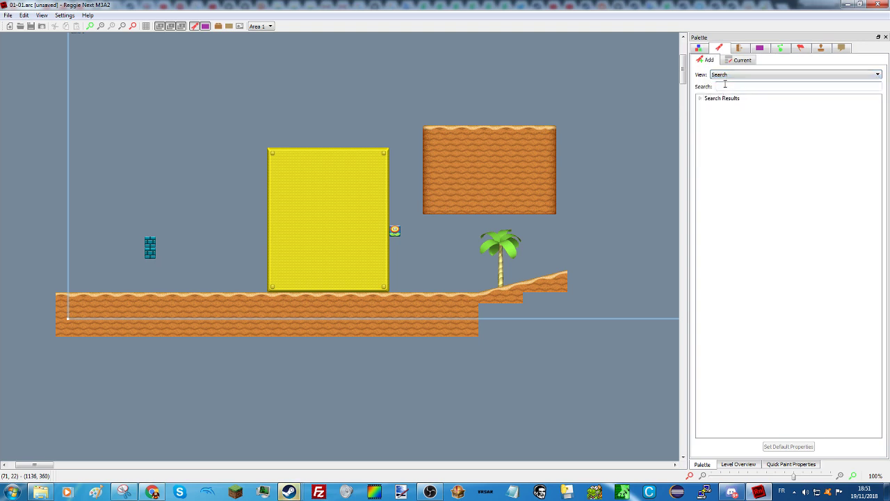
type("goom")
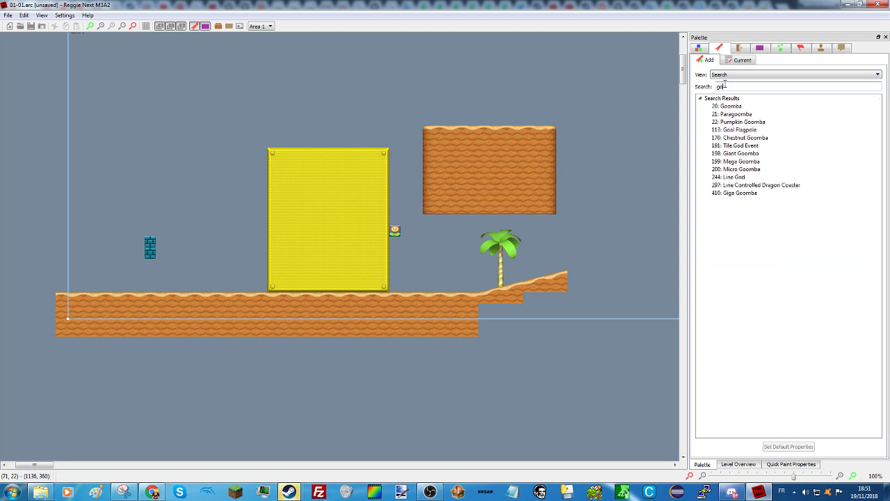
left_click(737, 107)
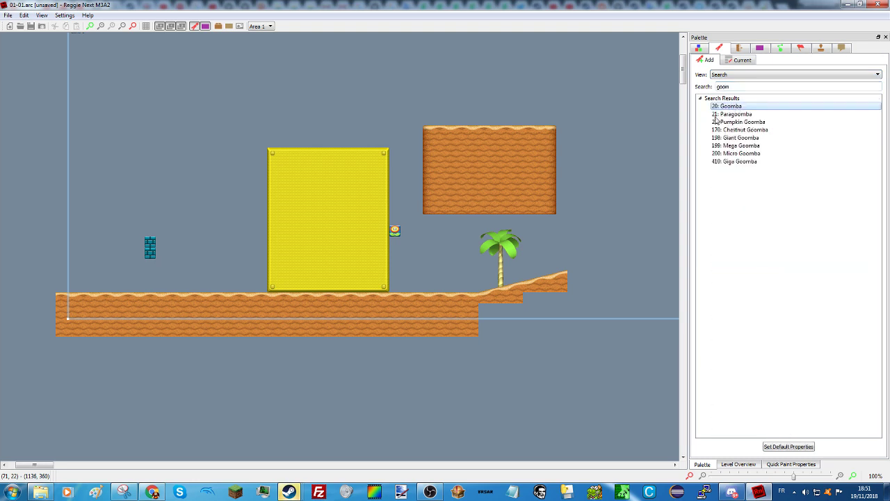
right_click(394, 282)
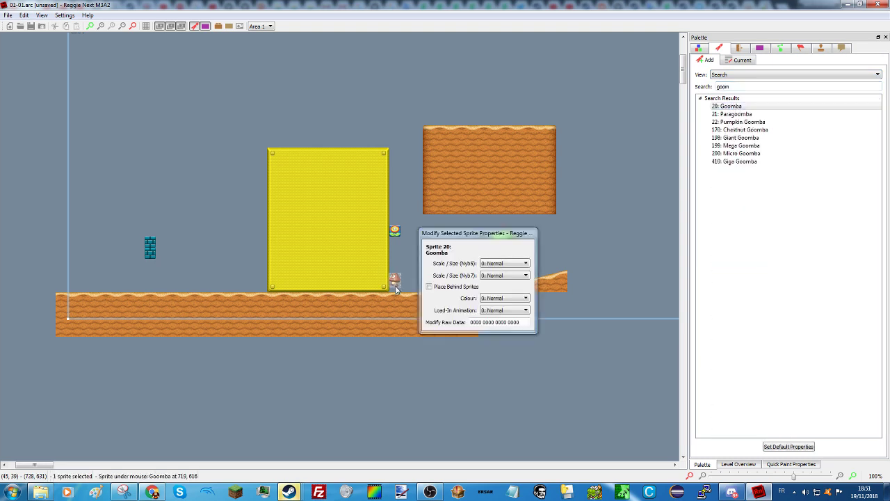
Step: Search the sprites for "questi" and place a Question Block (sprite 207) directly beside the fire flower block
double_click(742, 84)
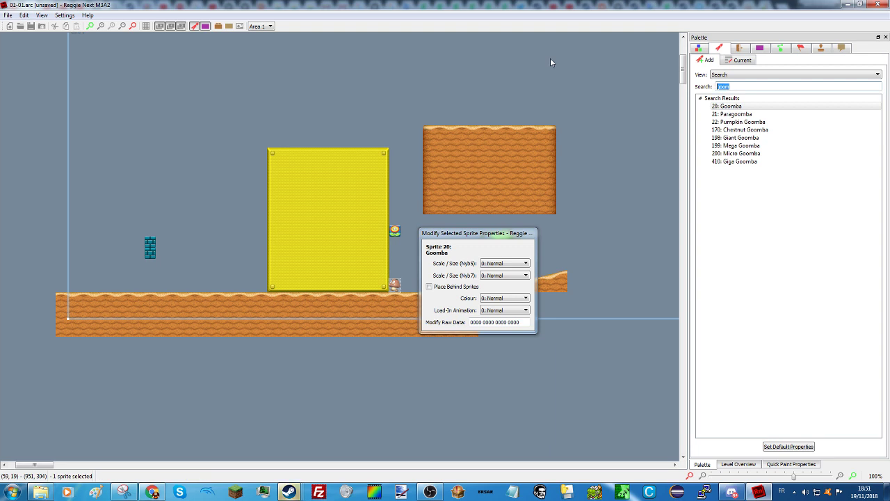
type("quest")
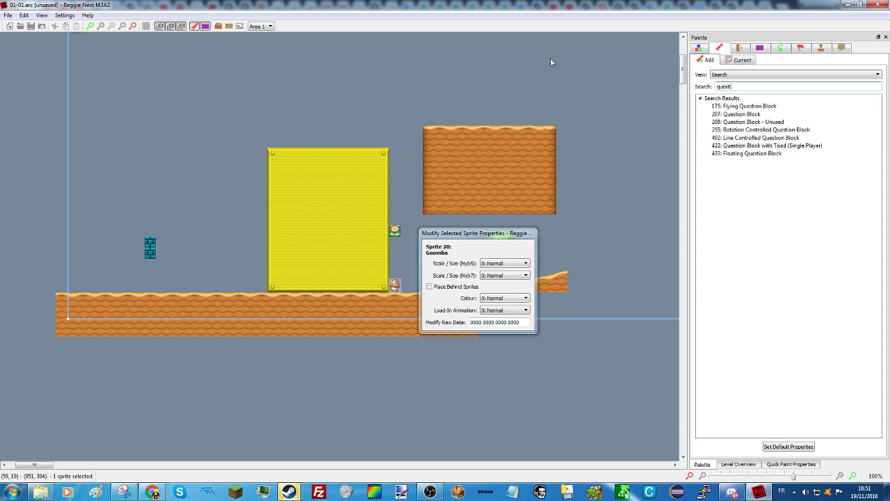
left_click(736, 114)
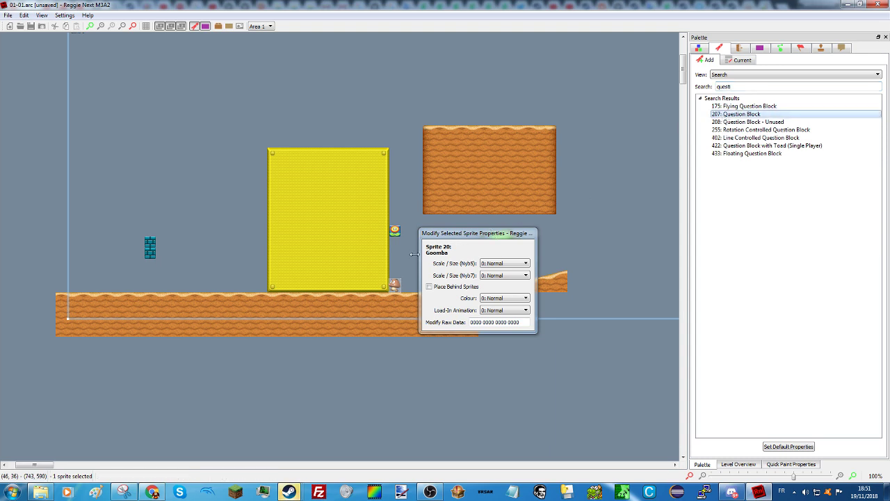
right_click_drag(403, 263, 406, 232)
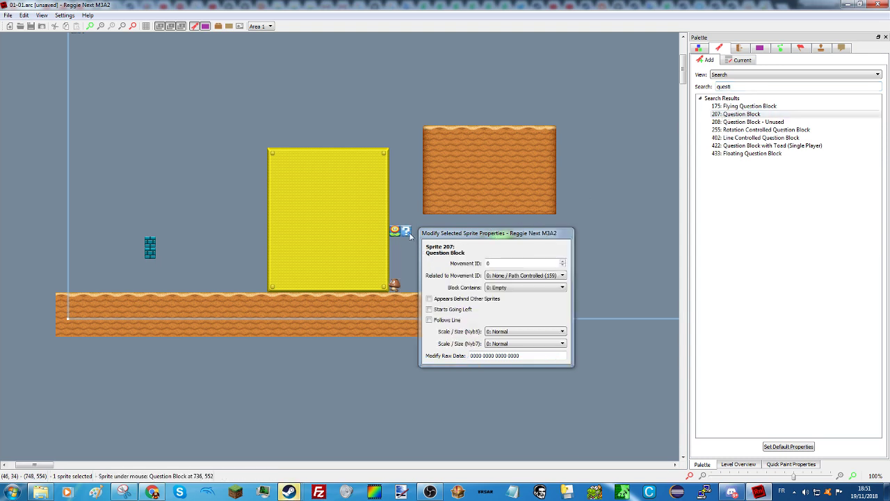
Step: Look through the content options of the Question Block sprite and make the block contain 2: Hammer
left_click(507, 288)
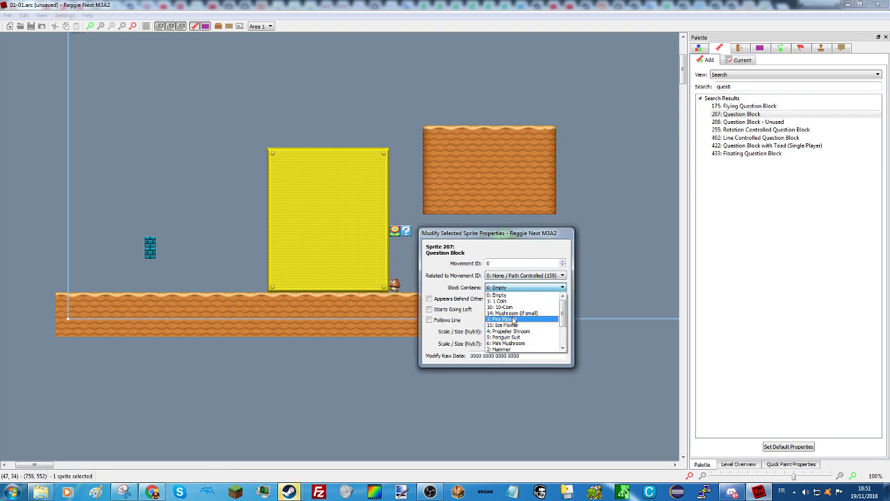
mouse_move(561, 314)
left_mouse_down()
mouse_move(561, 339)
mouse_move(559, 324)
left_mouse_up()
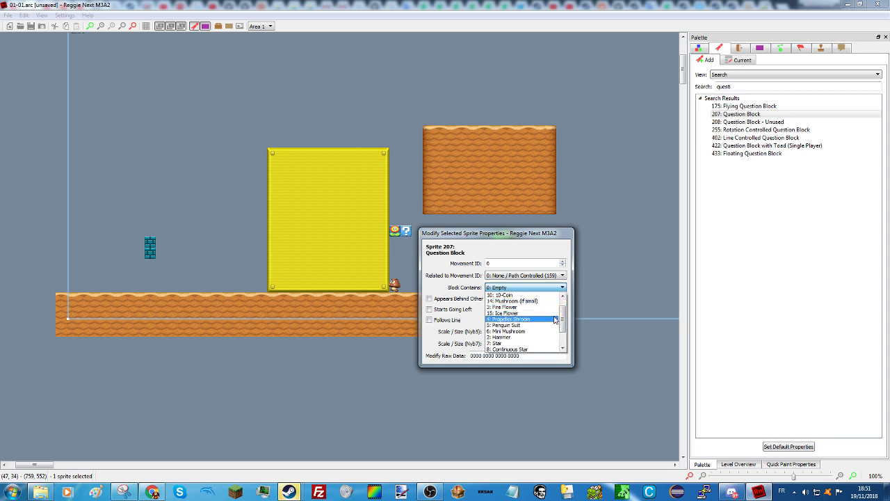
left_click_drag(562, 324, 562, 309)
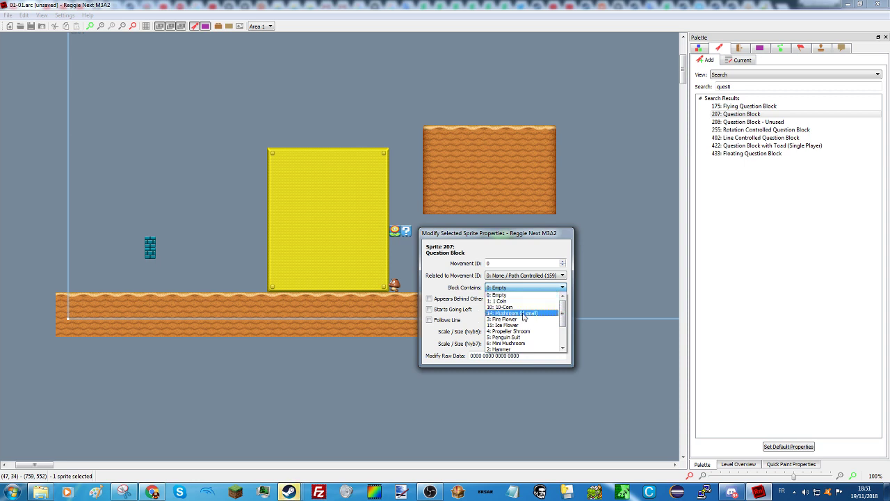
left_click(520, 349)
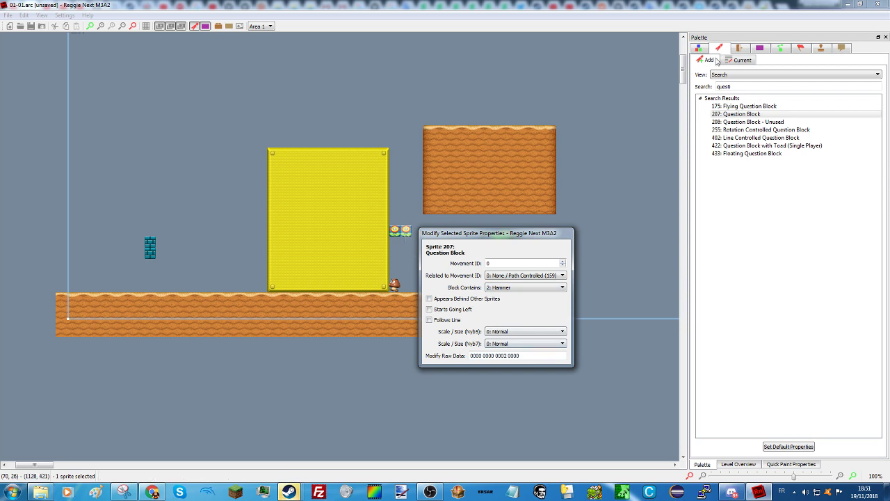
Step: Search the sprites for "brick" and try out a Brick Block (sprite 209) in the air above the yellow block
left_click(697, 48)
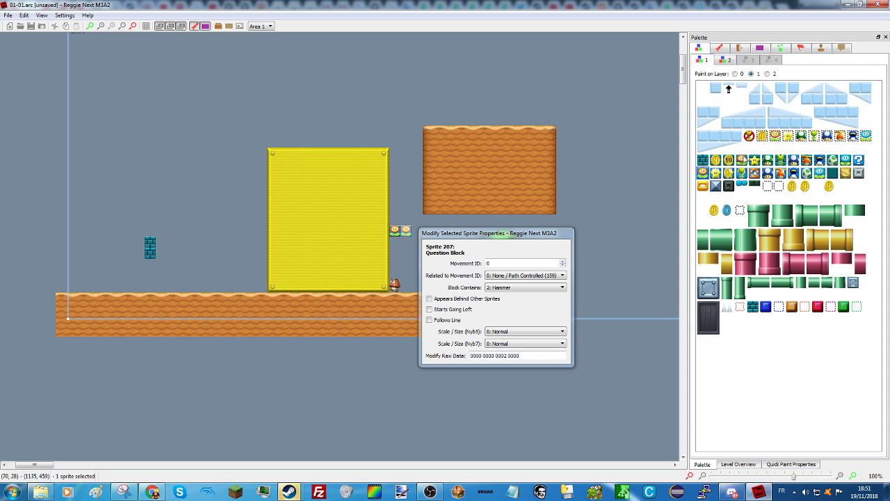
left_click(719, 51)
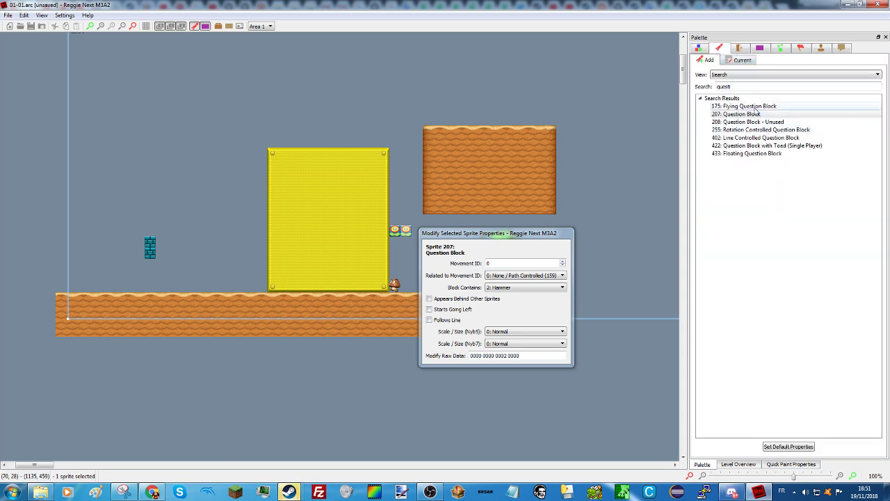
left_click_drag(731, 86, 521, 91)
type("brd")
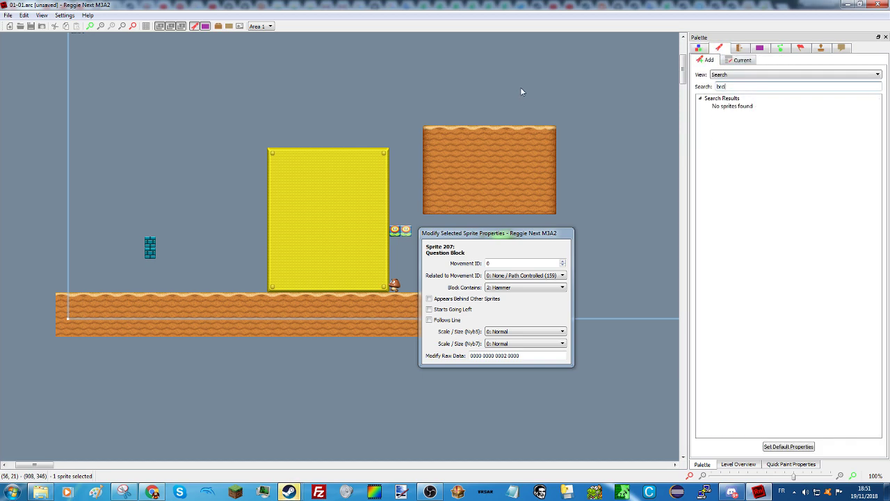
key("BackSpace")
type("ick")
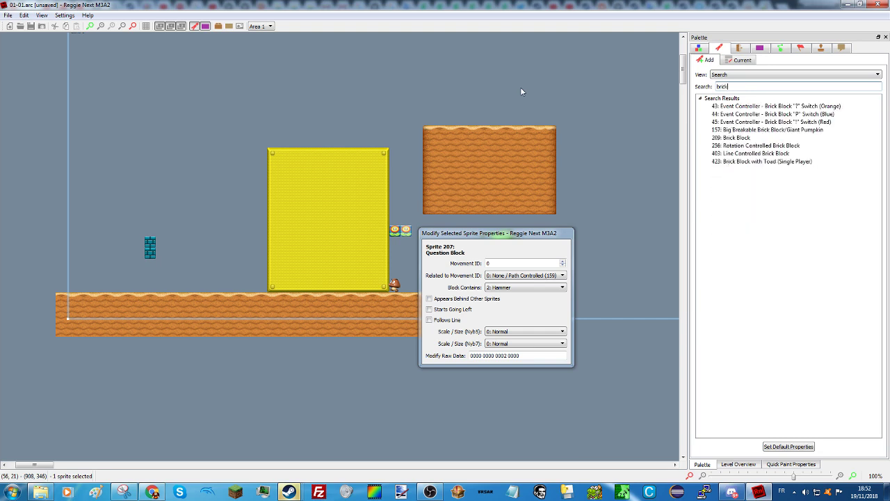
left_click(373, 81)
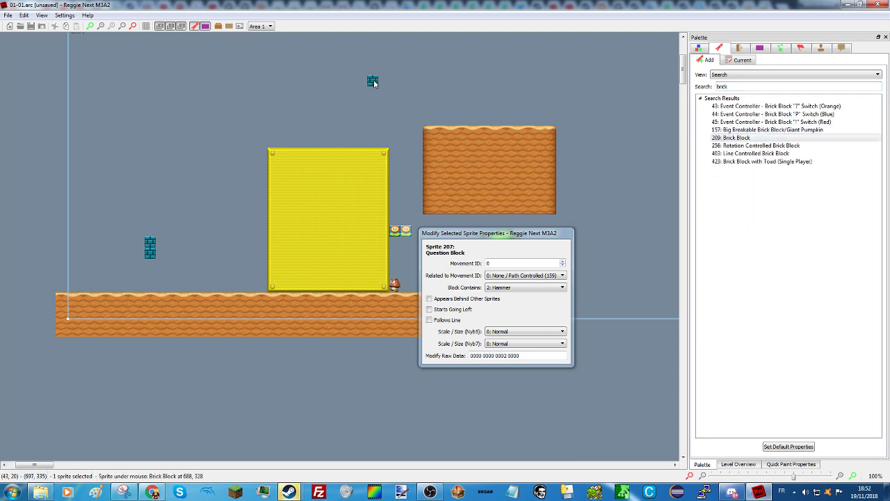
key("Delete")
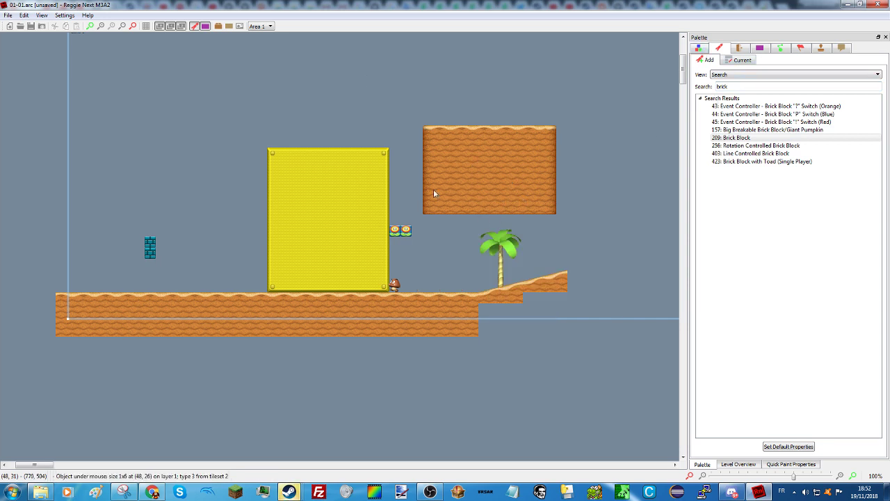
Step: Move the fire flower block and the Question Block sprite together one tile down
left_click_drag(433, 189, 402, 243)
left_click(400, 211)
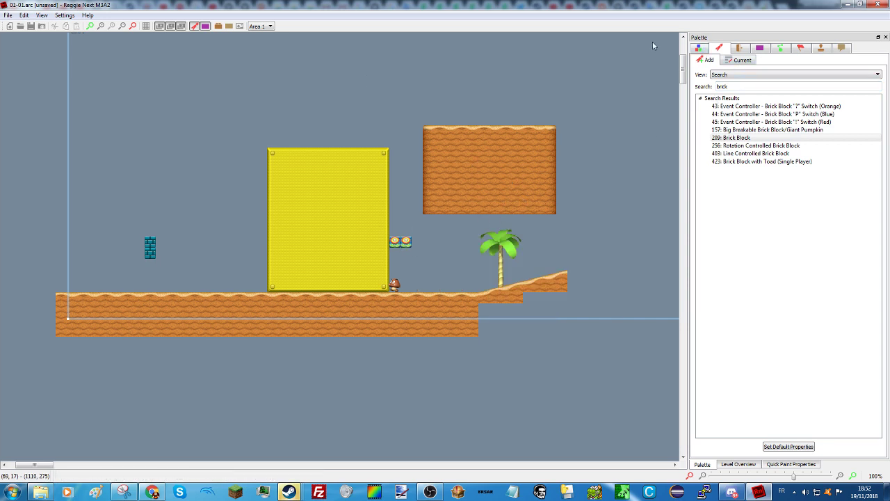
Step: Place two upward-facing green pipes from tileset 1, one on the ground before the yellow block and one on top of the floating platform
left_click(699, 48)
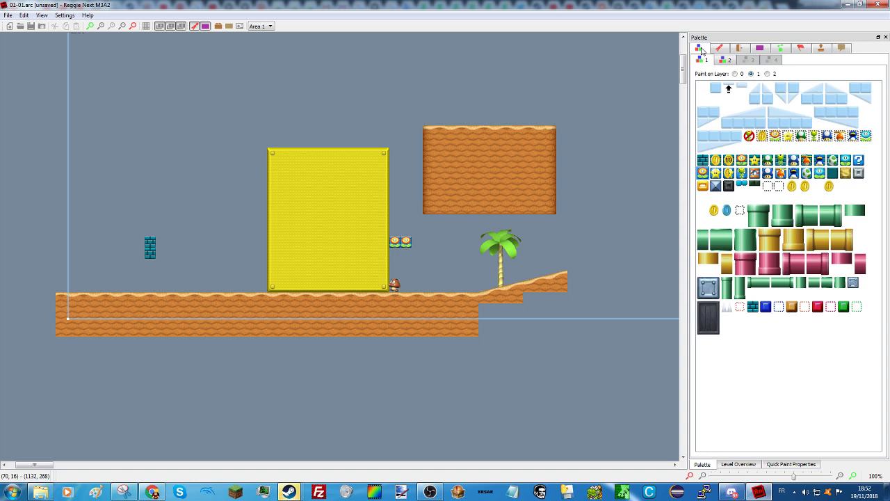
left_click(759, 221)
left_click(222, 278)
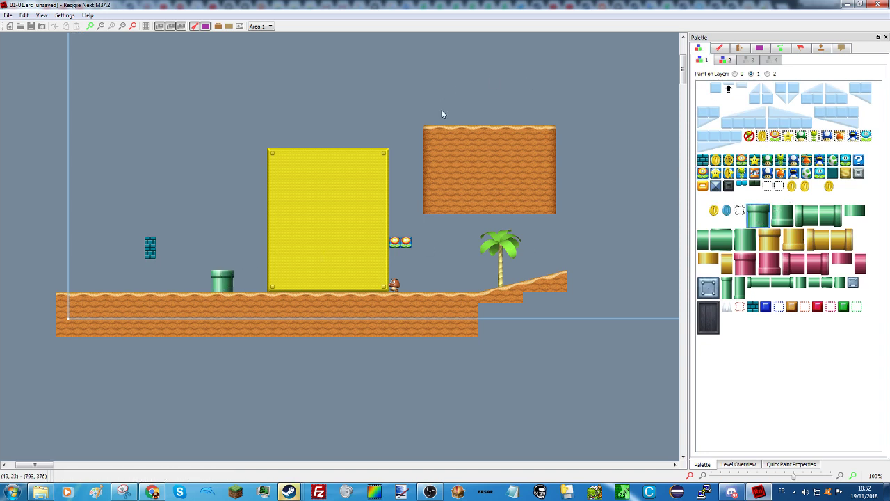
left_click_drag(473, 122, 479, 105)
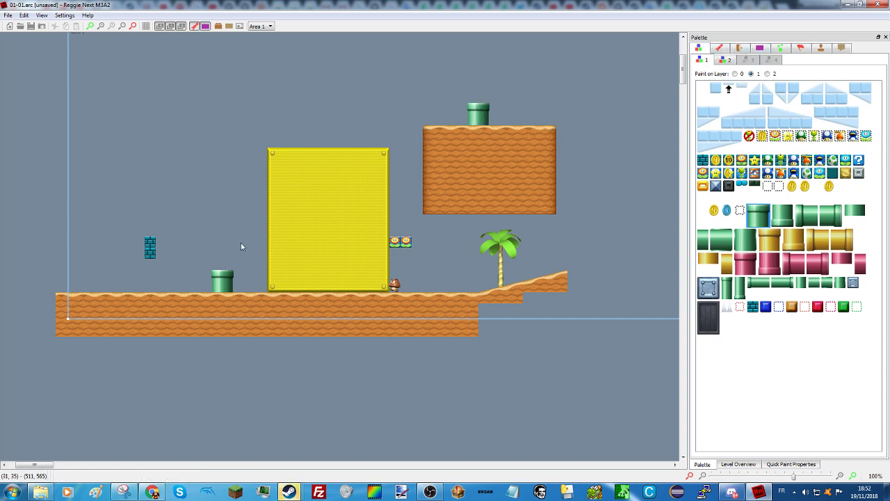
Step: Move the brick block object five tiles up and one tile to the left
left_click_drag(149, 250, 139, 198)
left_click(221, 191)
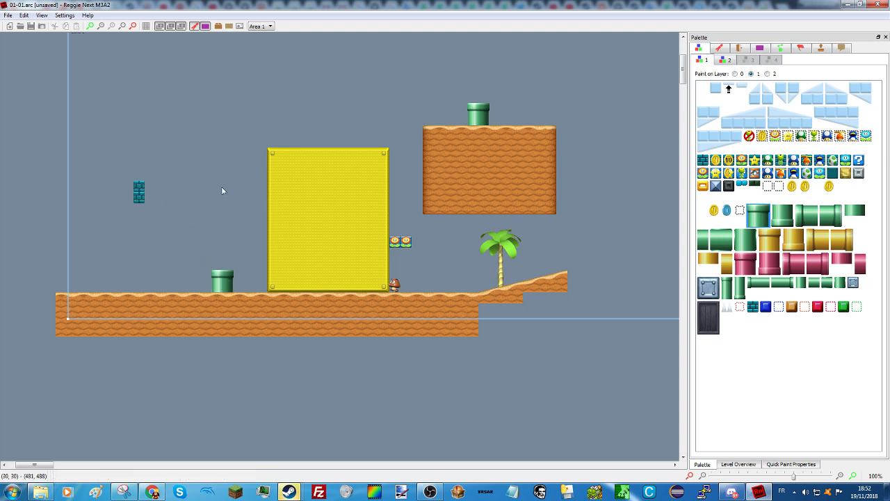
Step: Add a Normal entrance on the ground to the left of the green pipe, at about 376, 624
left_click(719, 48)
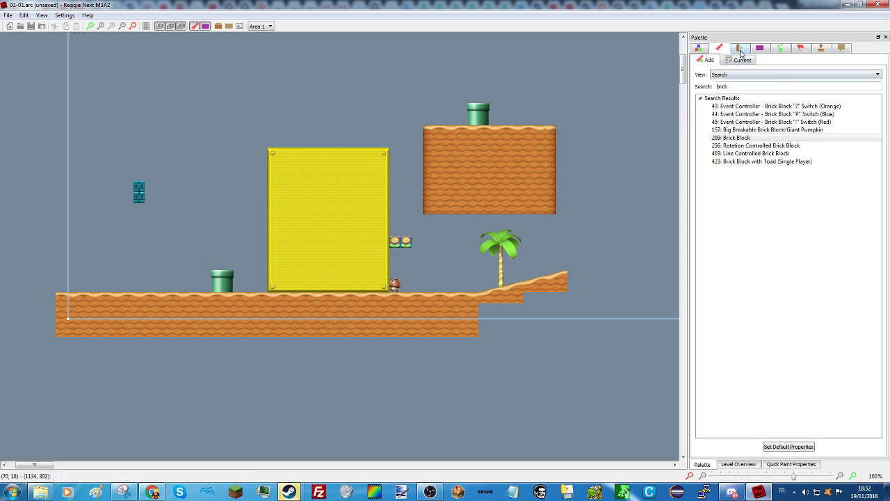
left_click(739, 49)
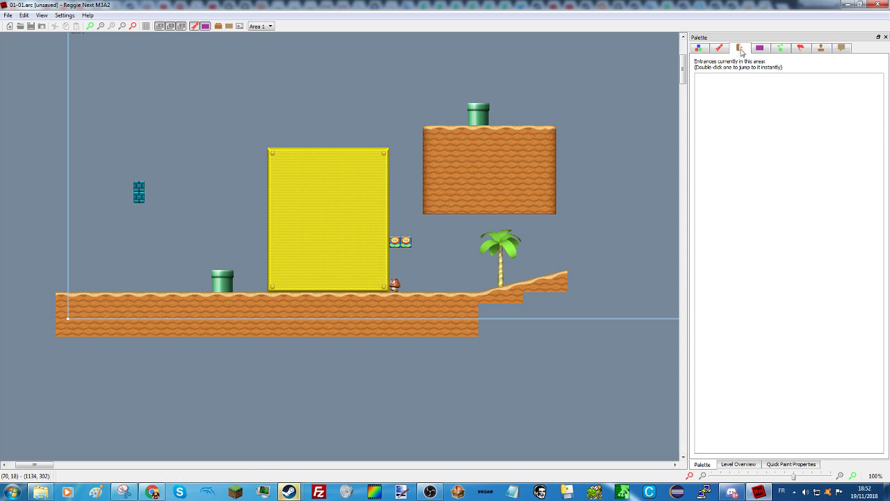
right_click_drag(213, 78, 166, 287)
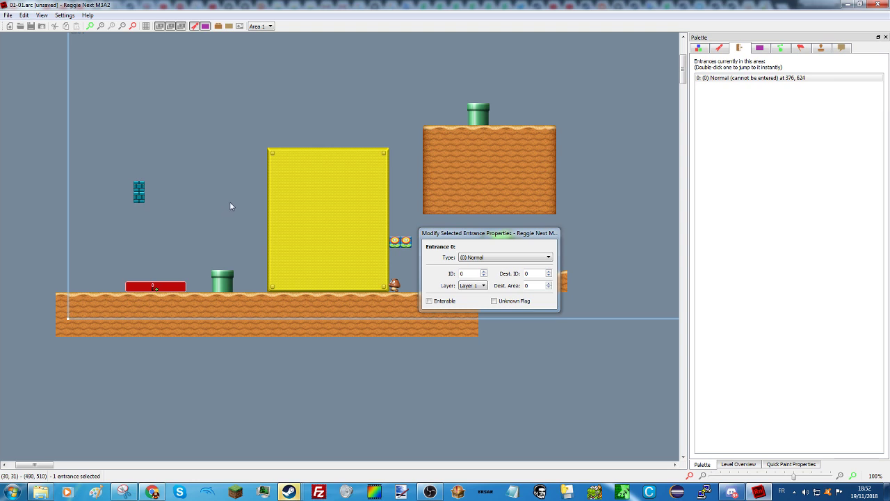
Step: Add a second entrance of type Pipe Facing Up on top of the ground pipe and make it enterable
right_click(219, 169)
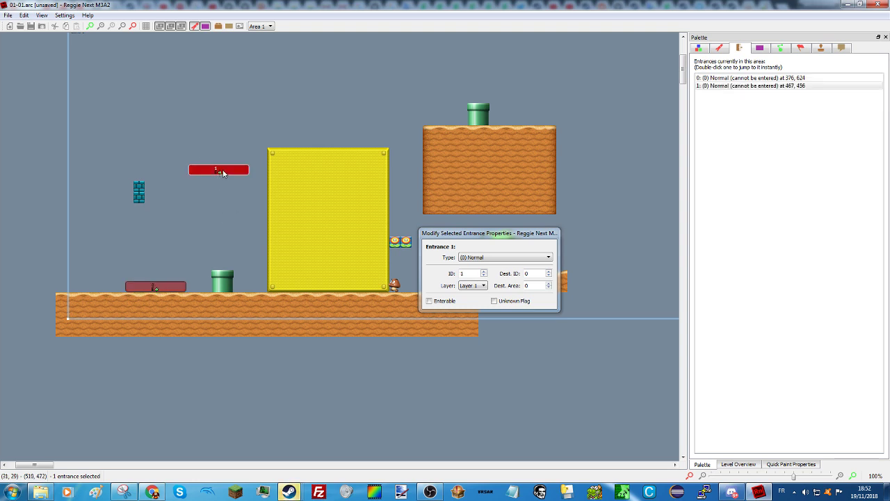
left_click_drag(219, 172, 228, 231)
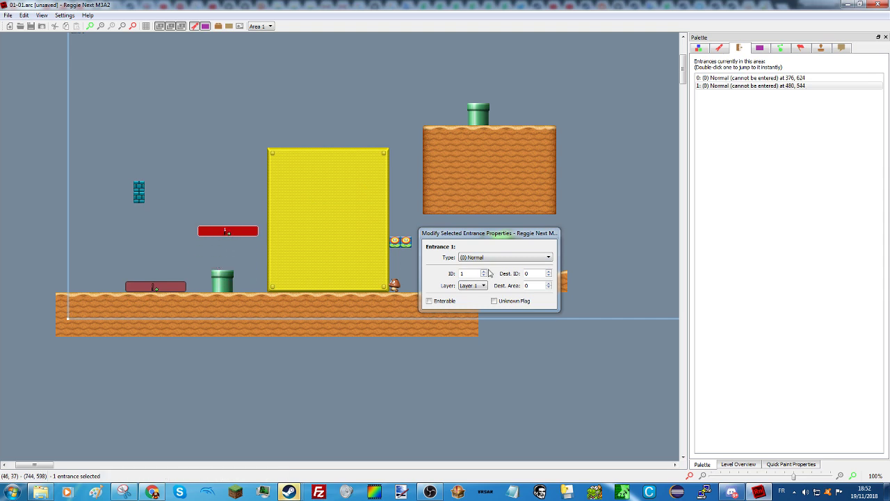
left_click(491, 258)
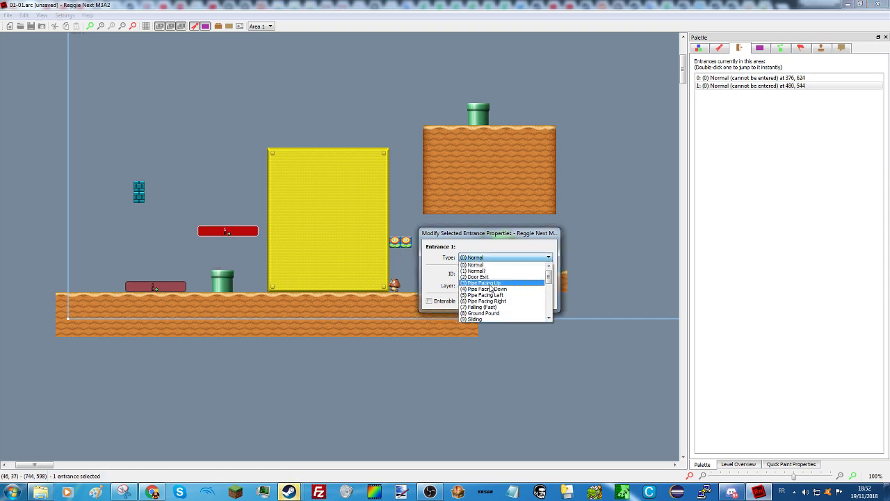
left_click(489, 283)
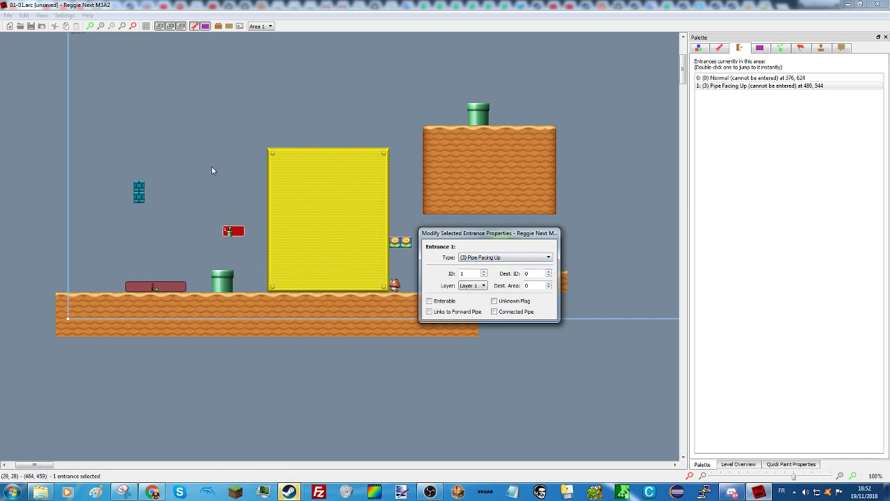
mouse_move(237, 237)
left_mouse_down()
mouse_move(248, 265)
mouse_move(225, 280)
left_mouse_up()
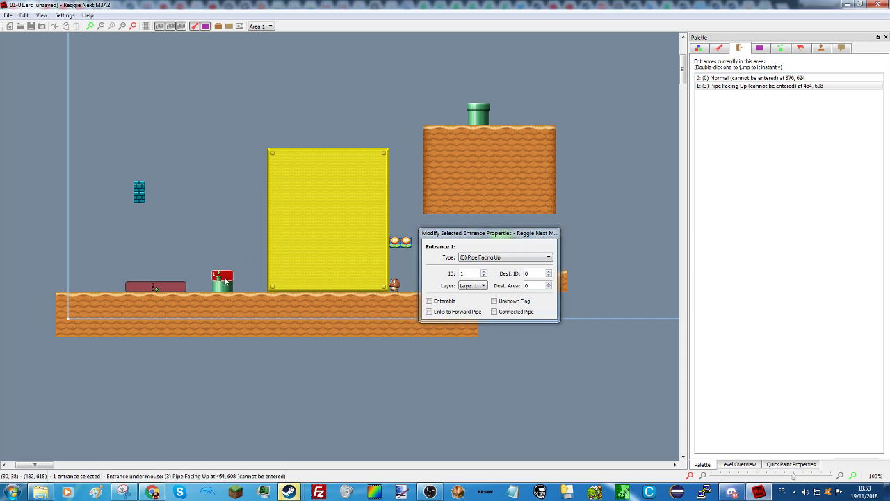
left_click(440, 303)
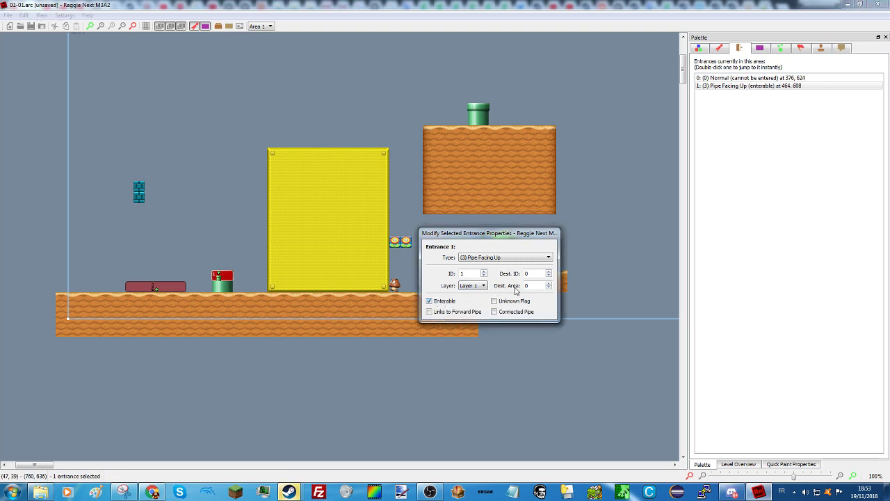
Step: Add a third entrance of type Pipe Facing Up and position it on the pipe on the floating platform
right_click(518, 70)
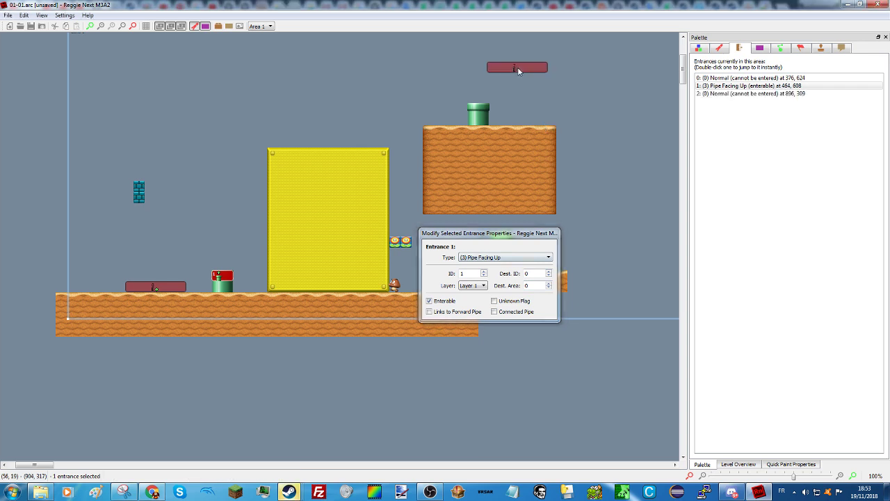
left_click(518, 70)
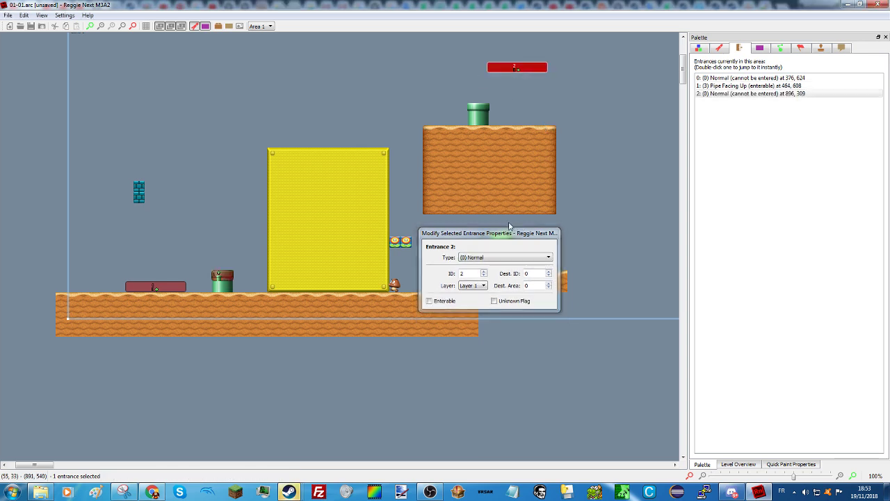
left_click(487, 259)
left_click(487, 259)
left_click(491, 287)
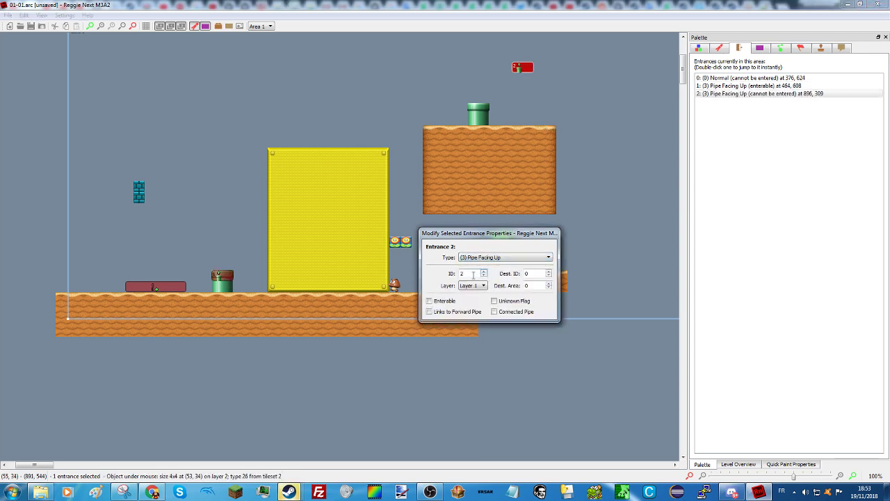
left_click_drag(520, 69, 475, 110)
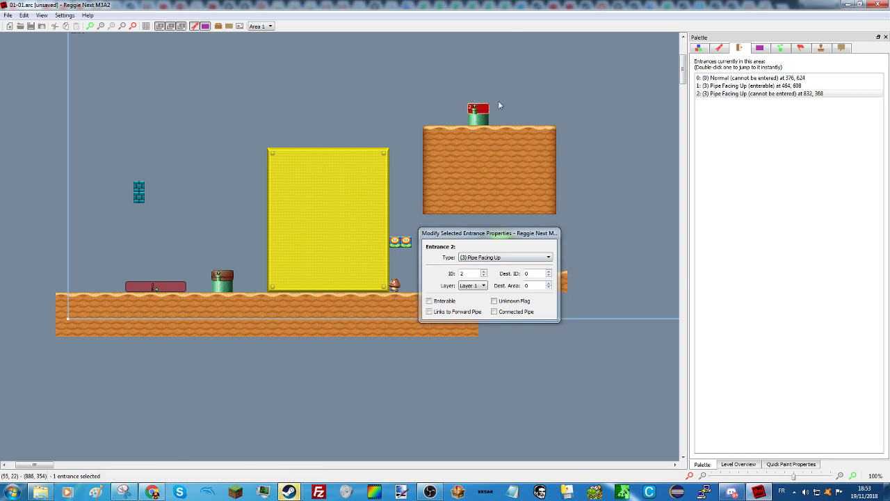
Step: Set the ground pipe entrance's destination ID to 2, keeping destination area 0
left_click(221, 276)
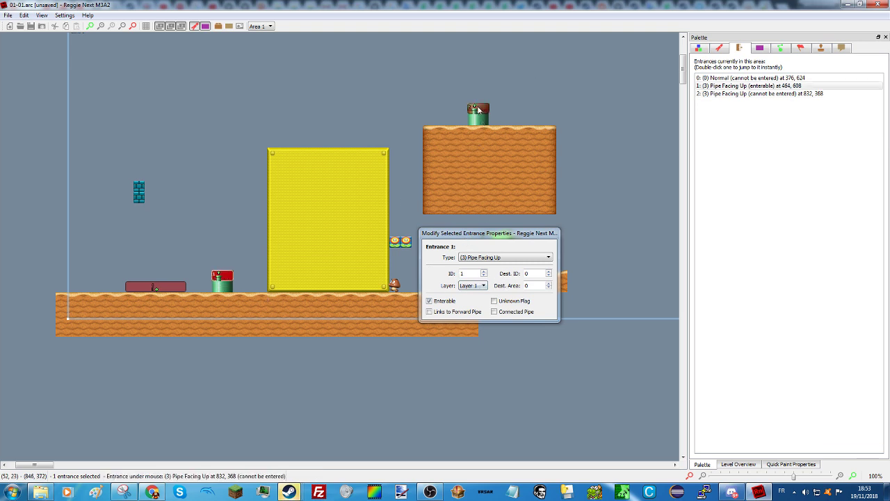
left_click(548, 271)
left_click(548, 271)
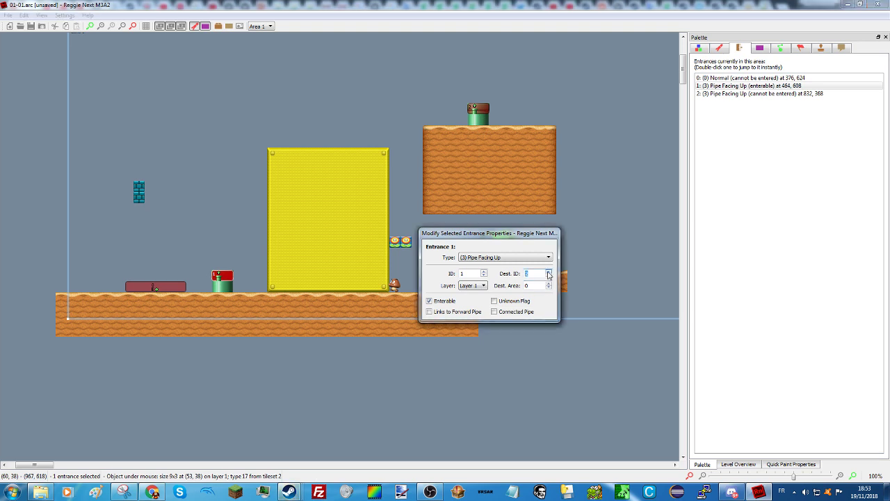
left_click(536, 285)
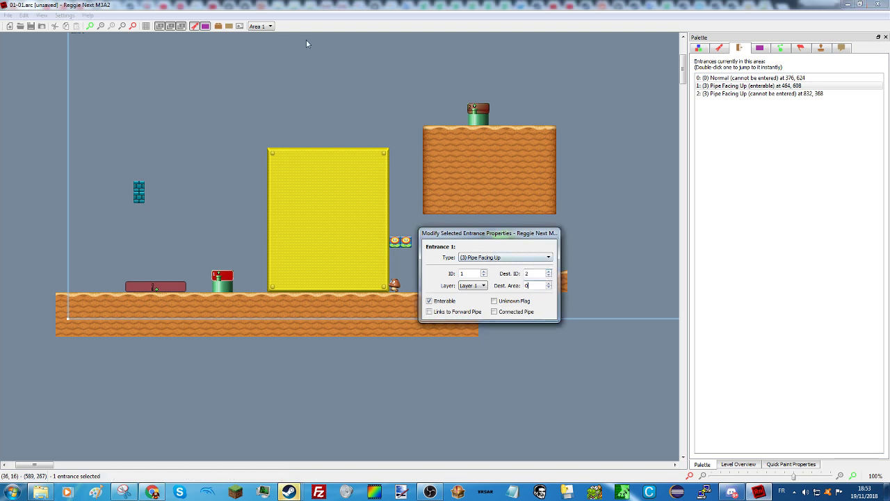
Step: Set the ground pipe entrance's destination area to 1
left_click(271, 26)
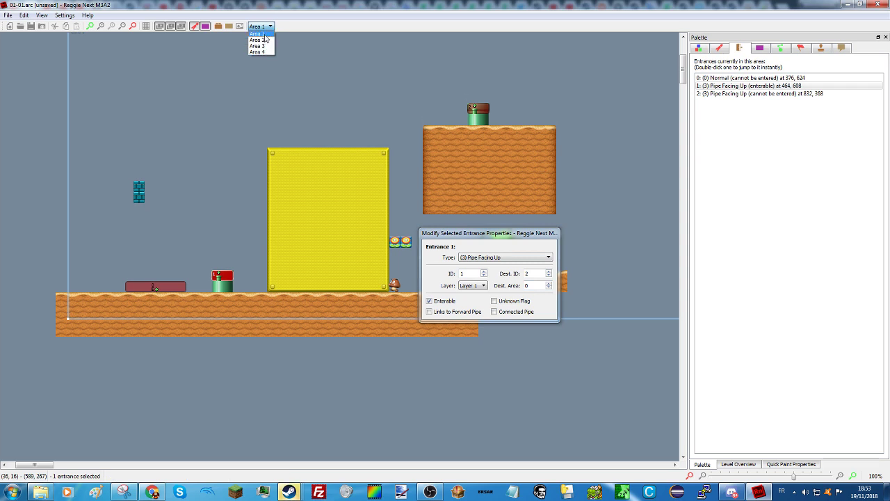
left_click(265, 40)
left_click(486, 257)
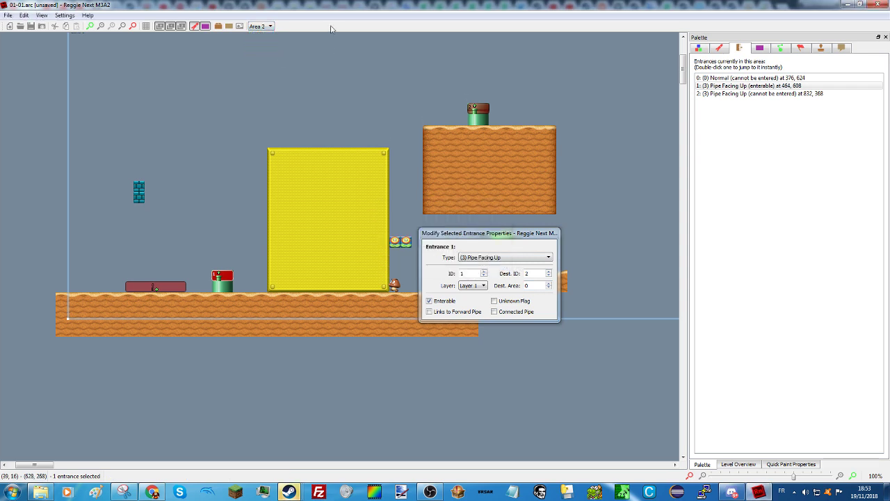
left_click(266, 28)
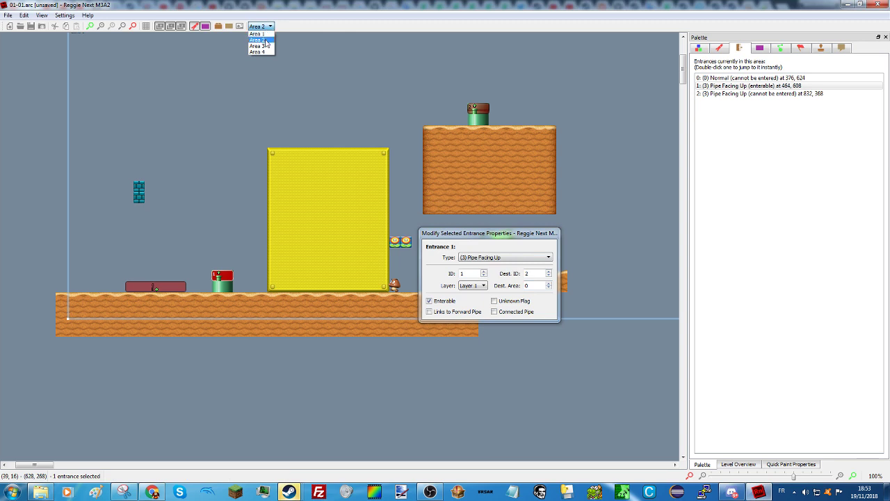
left_click(265, 27)
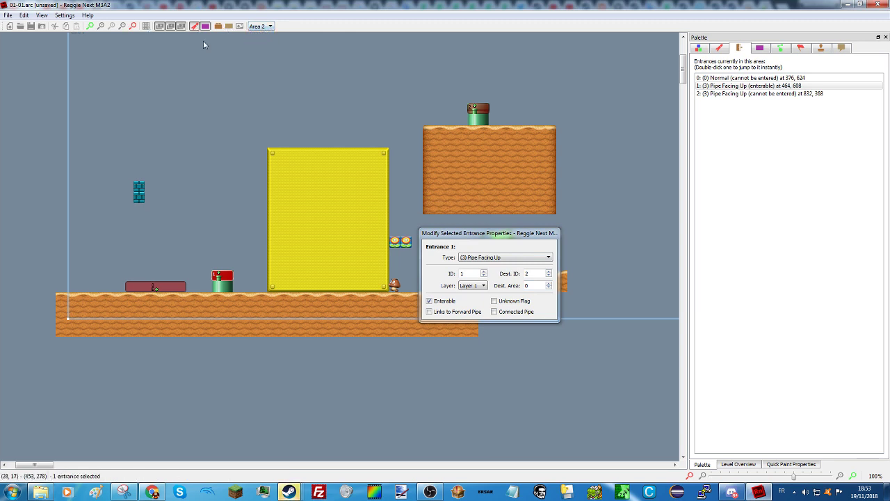
left_click(549, 284)
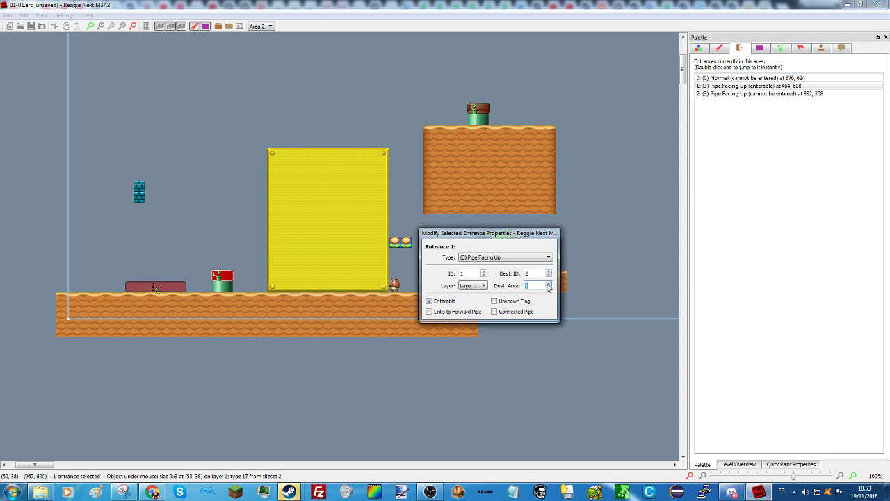
left_click(376, 86)
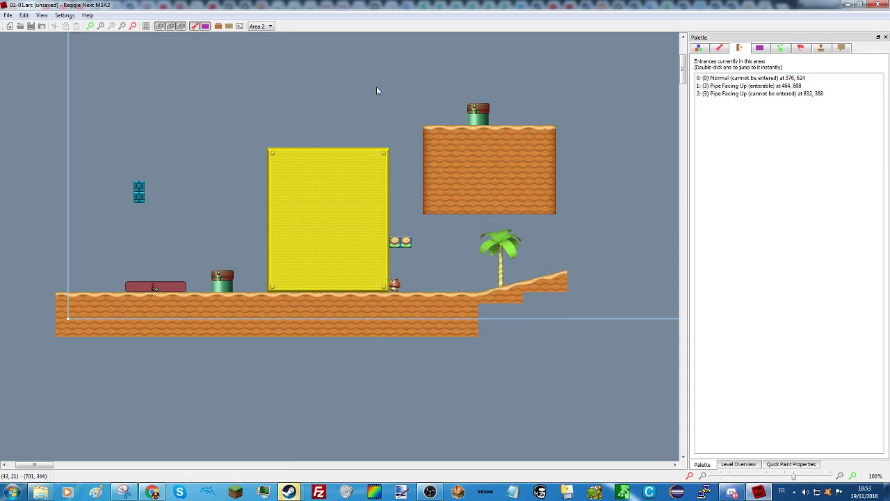
Step: Switch the level view to Area 2 and return to Area 1
left_click(264, 26)
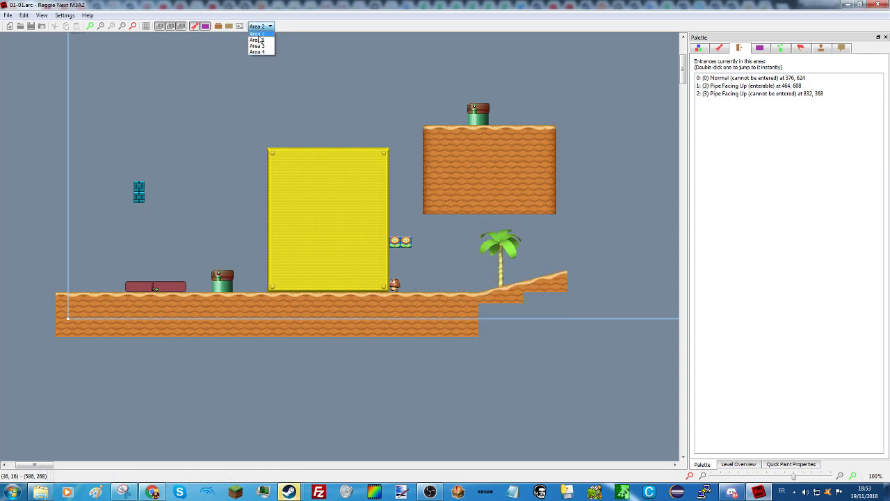
left_click(265, 27)
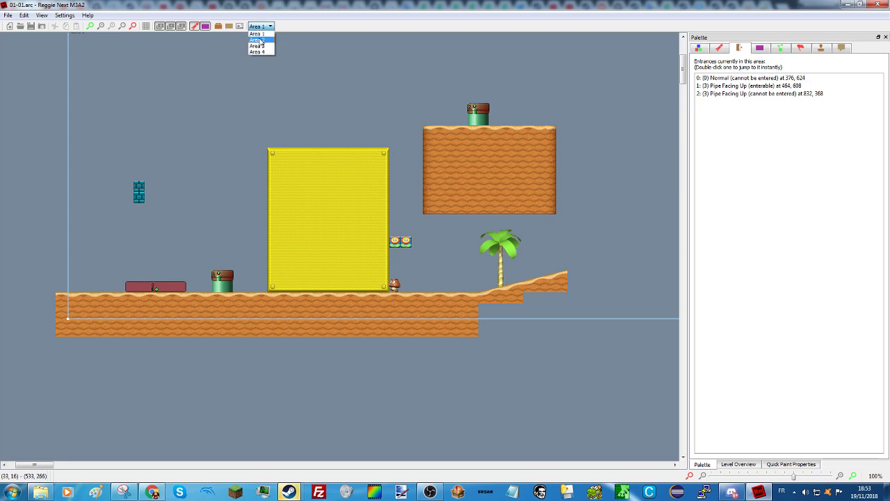
left_click(262, 40)
left_click(264, 27)
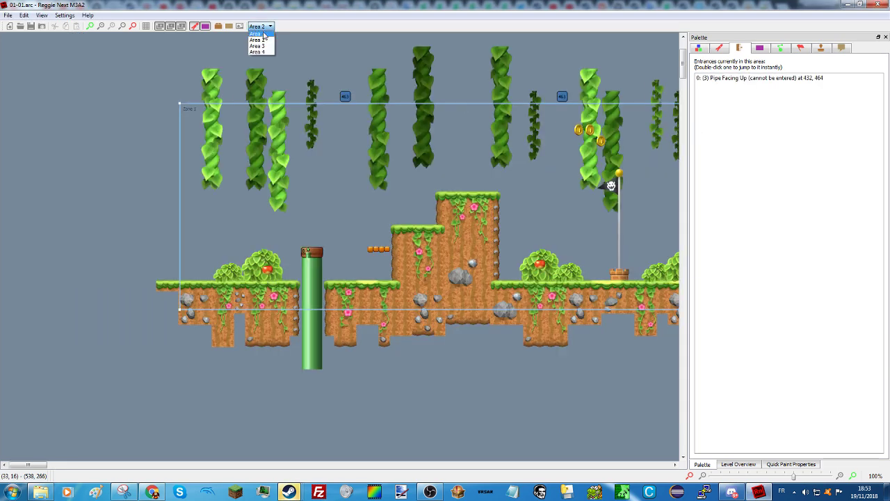
left_click(263, 32)
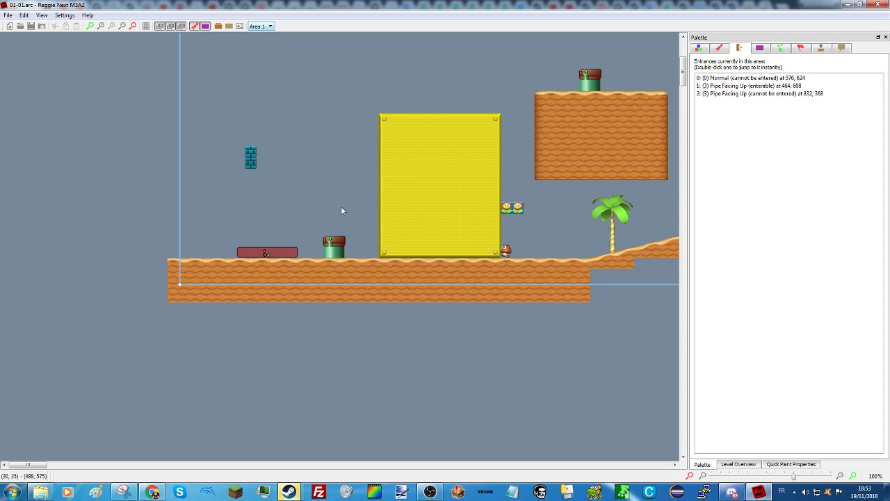
Step: Review the entrance properties of the ground pipe and of the pipe on the floating platform
left_click(338, 238)
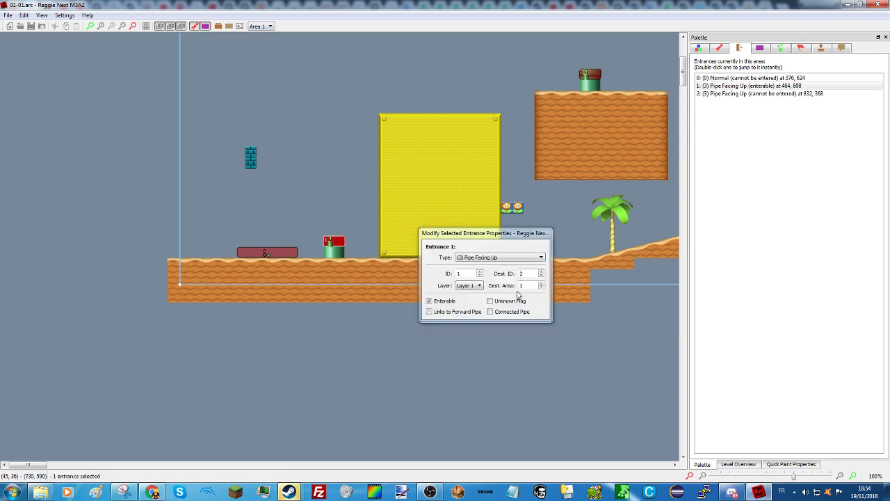
left_click(590, 75)
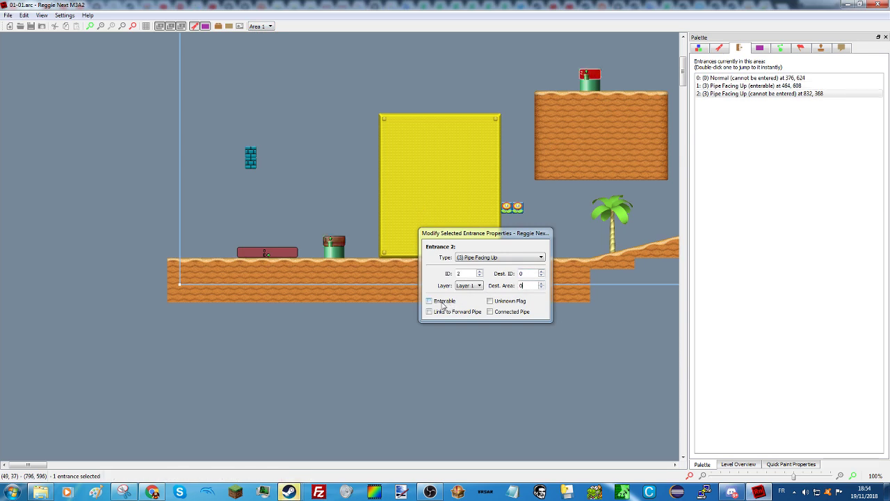
left_click(323, 160)
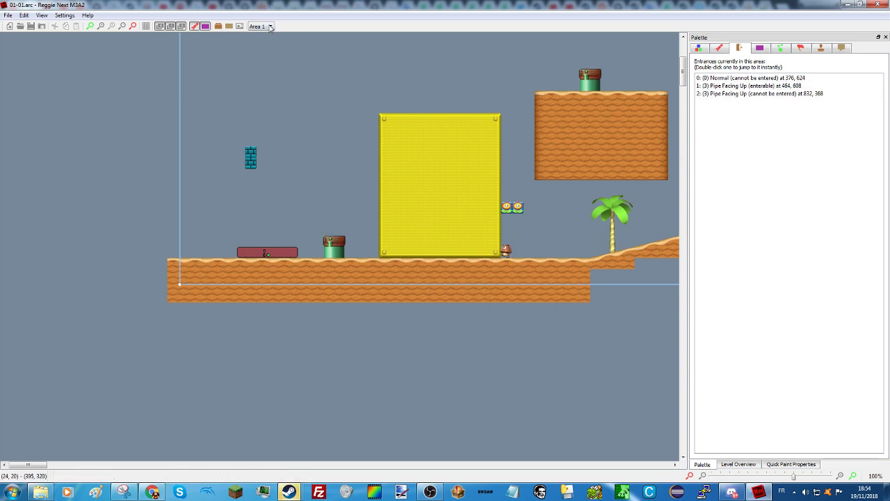
Step: Switch to the grassy Area 2 with the hanging vines and delete that area from the level
left_click(270, 26)
left_click(260, 38)
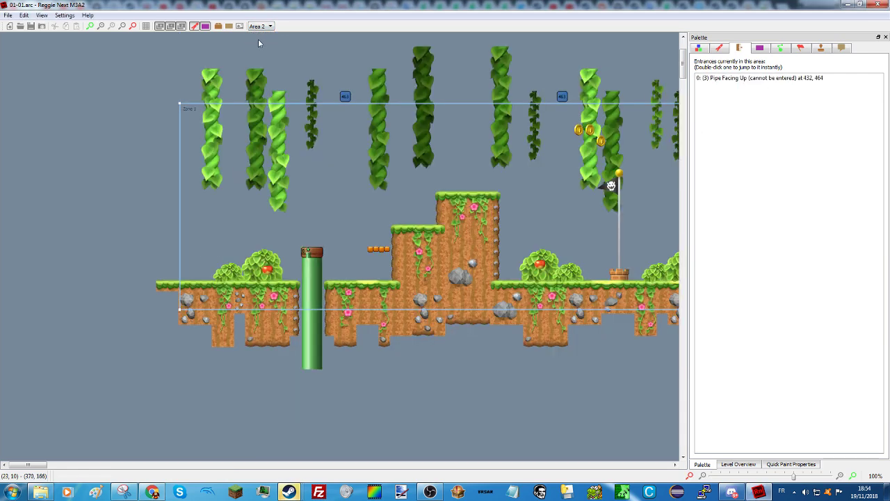
left_click(65, 16)
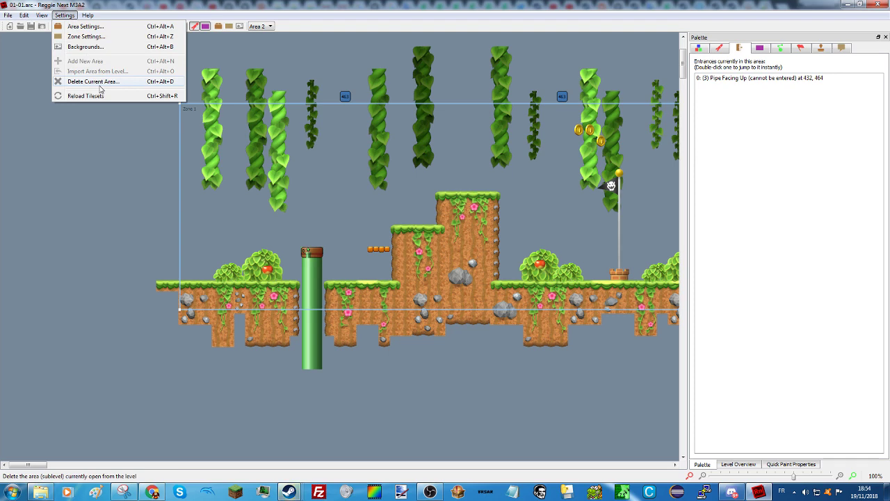
left_click(698, 48)
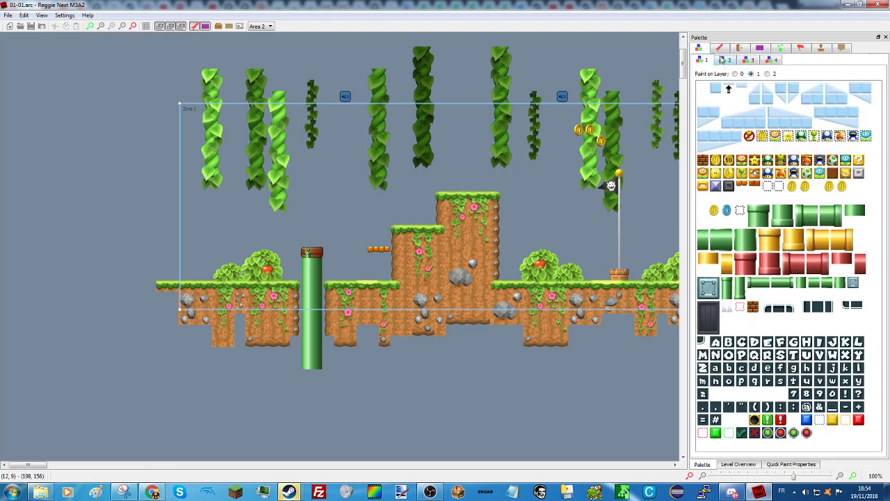
left_click(723, 59)
left_click(65, 15)
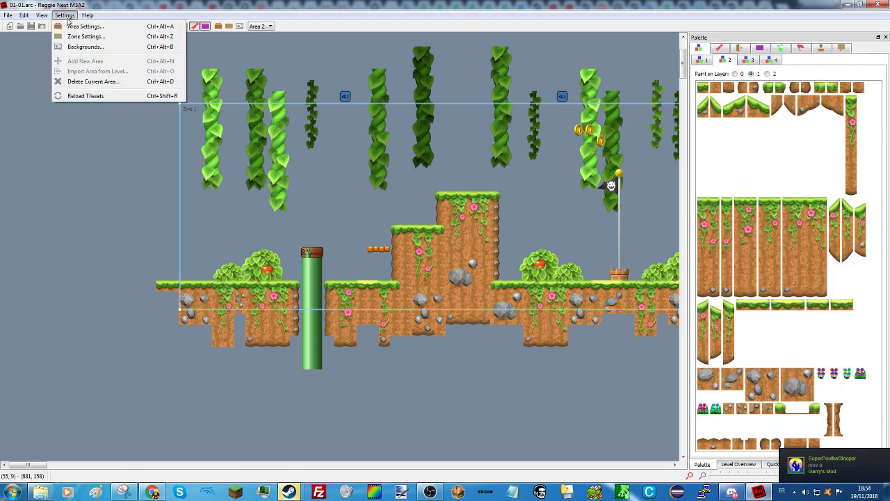
left_click(121, 82)
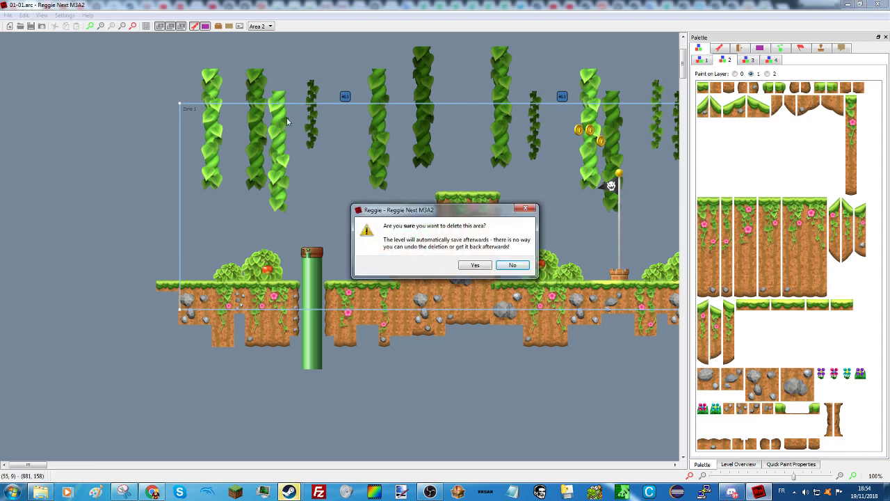
left_click(488, 265)
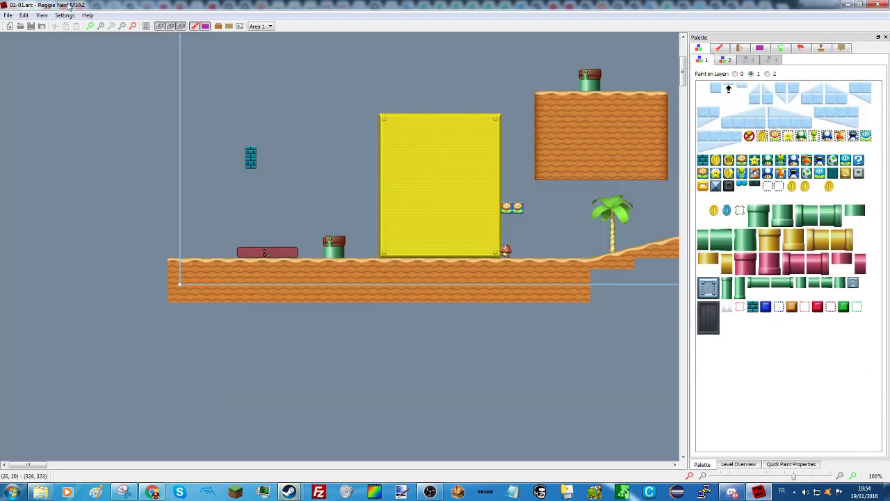
Step: Switch to Area 3 and delete it from the level
left_click(64, 15)
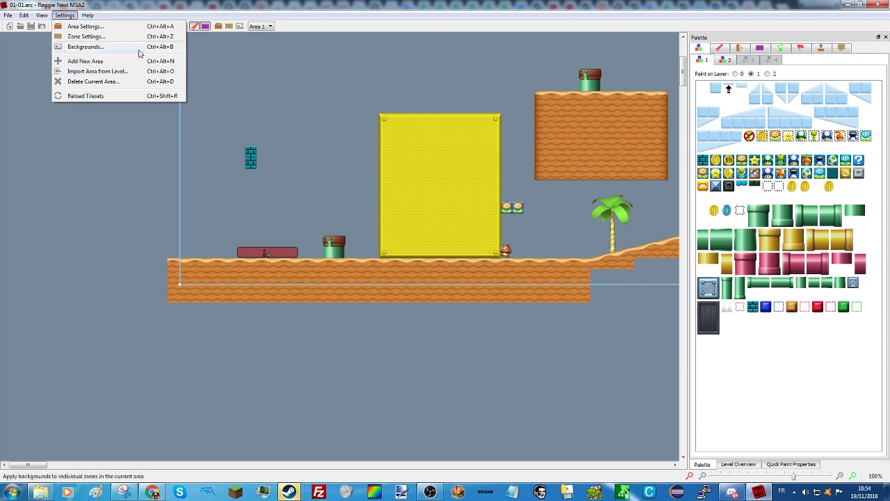
left_click(270, 26)
left_click(257, 44)
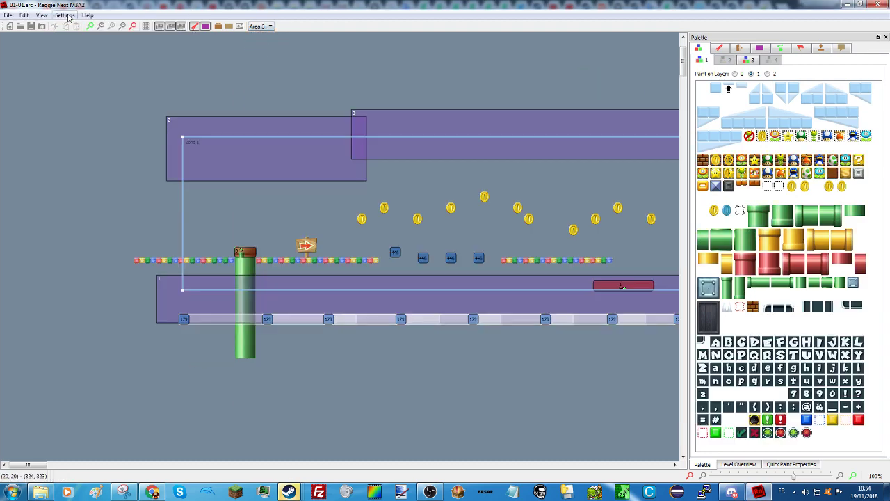
left_click(63, 14)
left_click(93, 82)
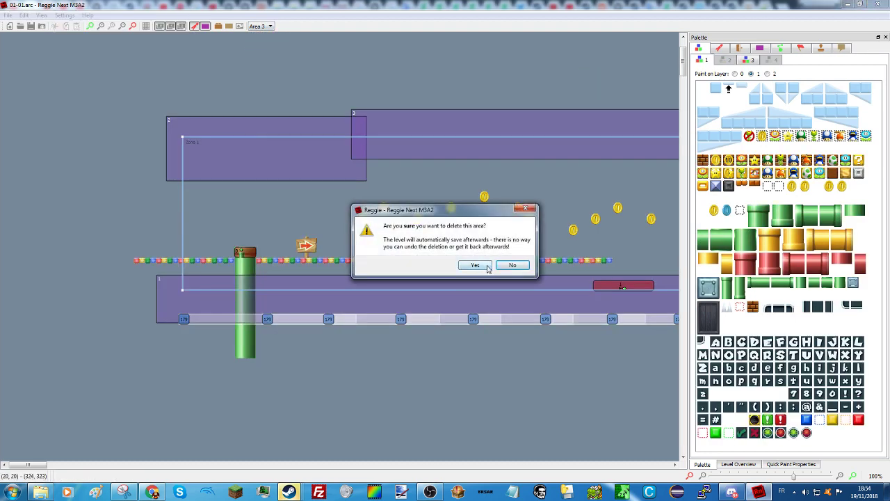
left_click(479, 265)
Step: Switch to the remaining cave area, Area 2, and delete it so that only Area 1 is kept
left_click(269, 26)
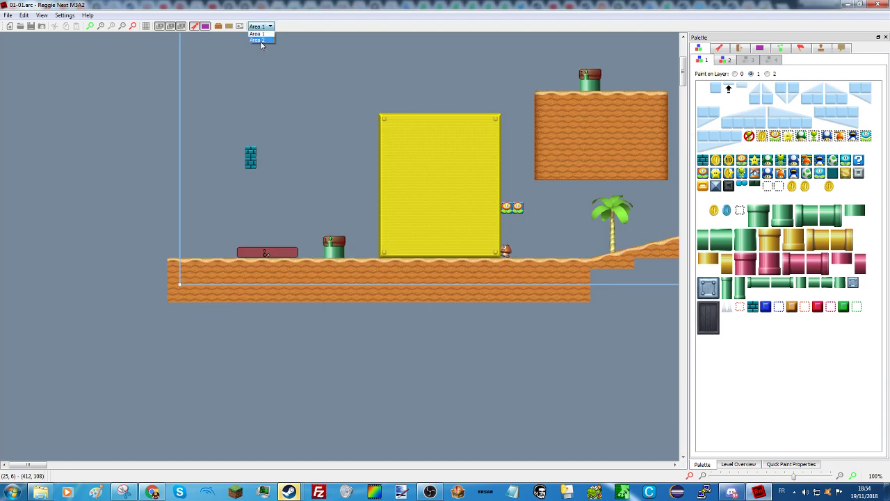
left_click(257, 39)
left_click(64, 15)
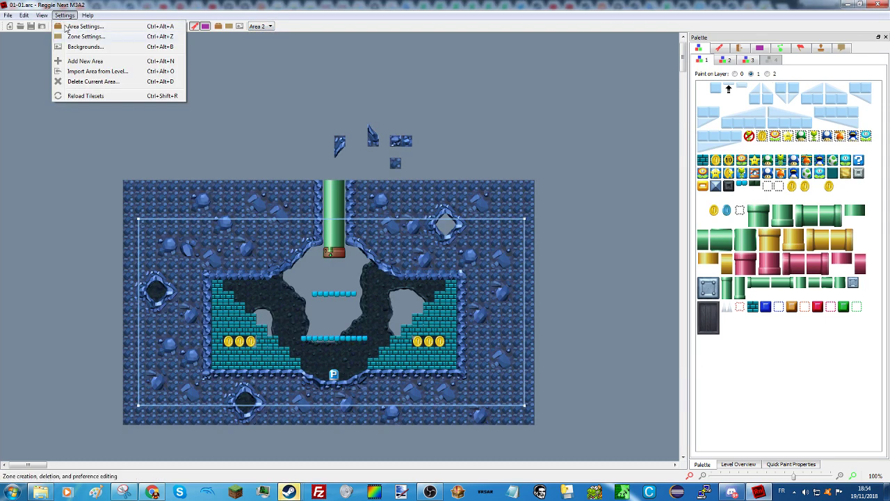
left_click(93, 81)
left_click(475, 265)
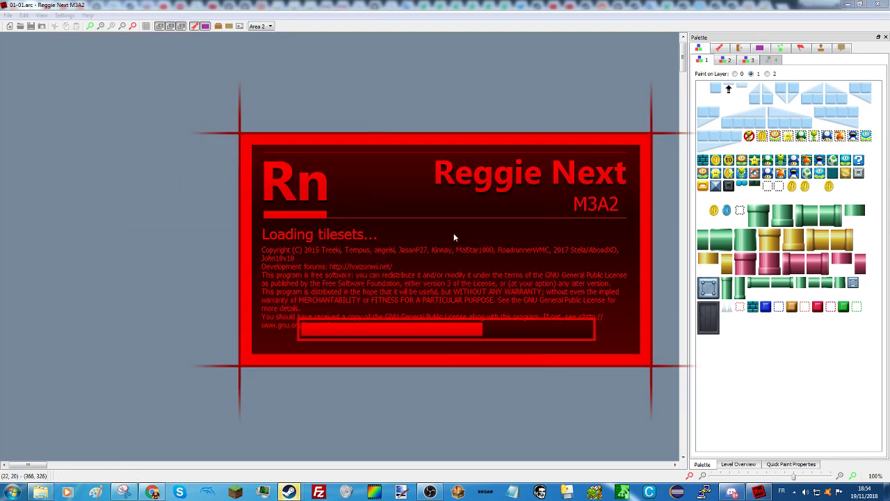
left_click(64, 15)
left_click(118, 172)
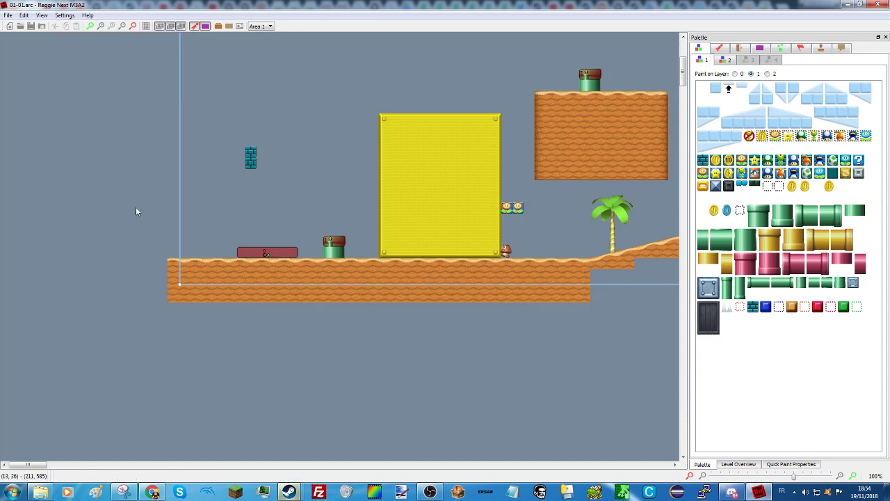
Step: Extend the level with a flat strip of desert ground from tileset 2, starting at the top end of the slope
scroll(140, 424, "up", 2)
scroll(174, 389, "left", 3)
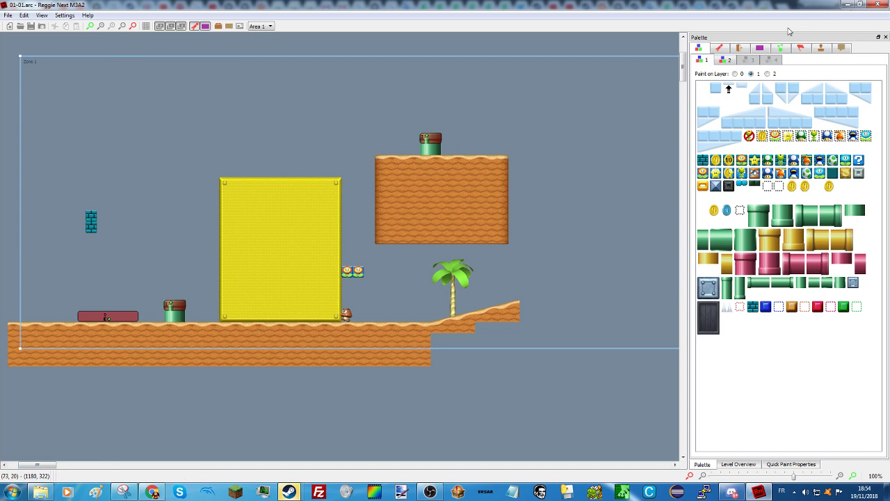
left_click(760, 47)
left_click(704, 47)
left_click(724, 61)
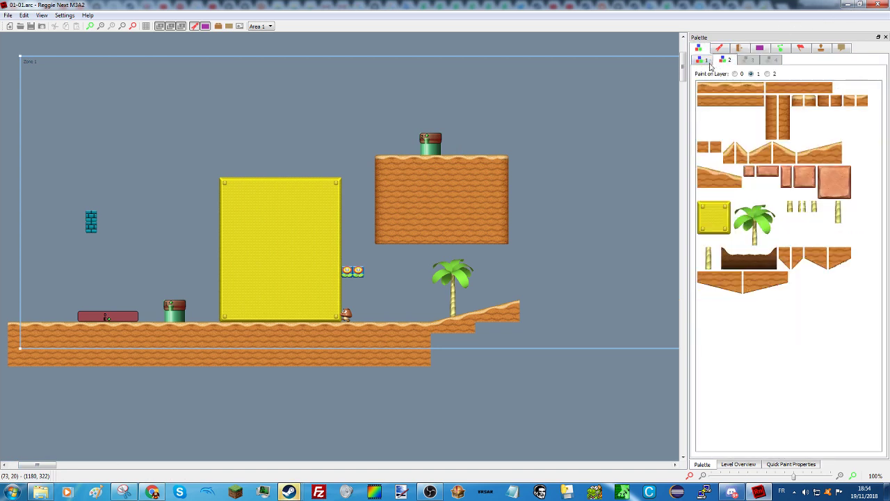
left_click(716, 86)
right_click_drag(526, 304, 673, 304)
left_click_drag(37, 465, 55, 465)
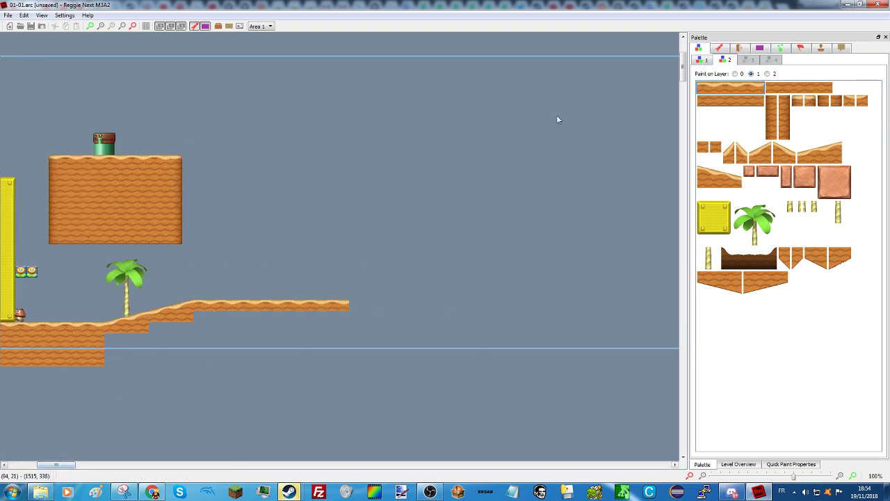
Step: Draw a location about 54 by 117 standing on the new flat ground and snap it to the grid
left_click(739, 47)
left_click(759, 47)
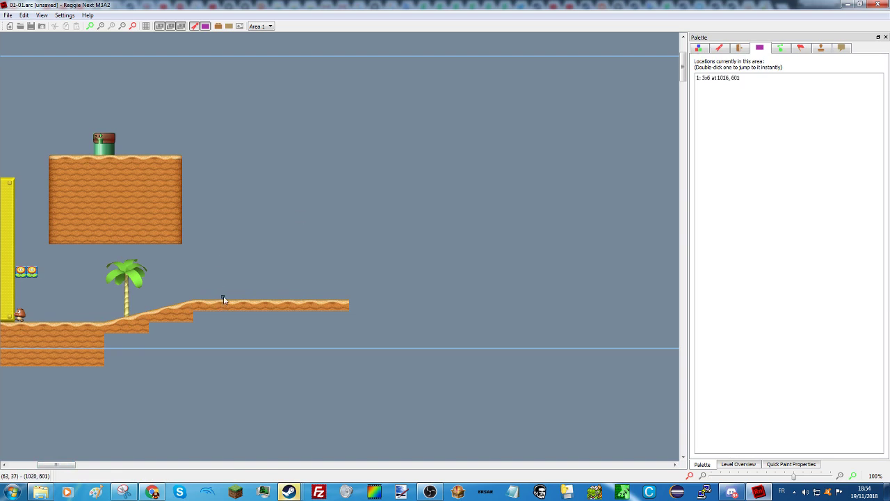
right_click_drag(224, 295, 258, 219)
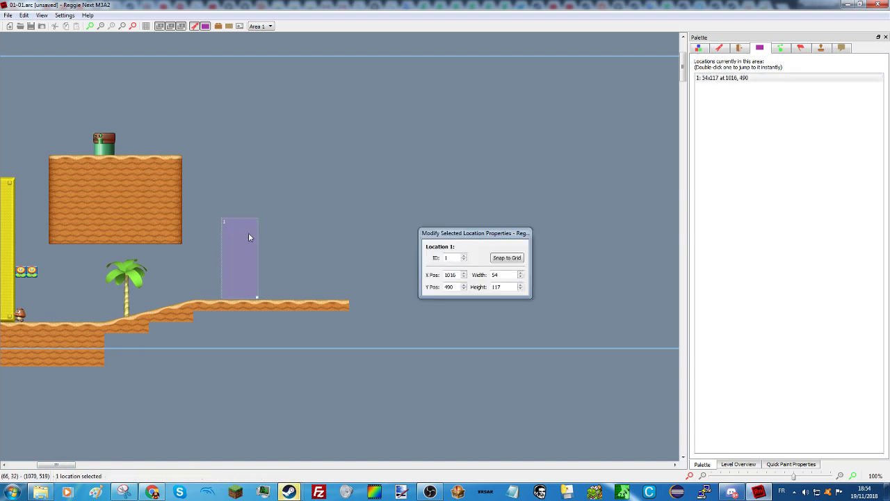
left_click(497, 258)
left_click(281, 251)
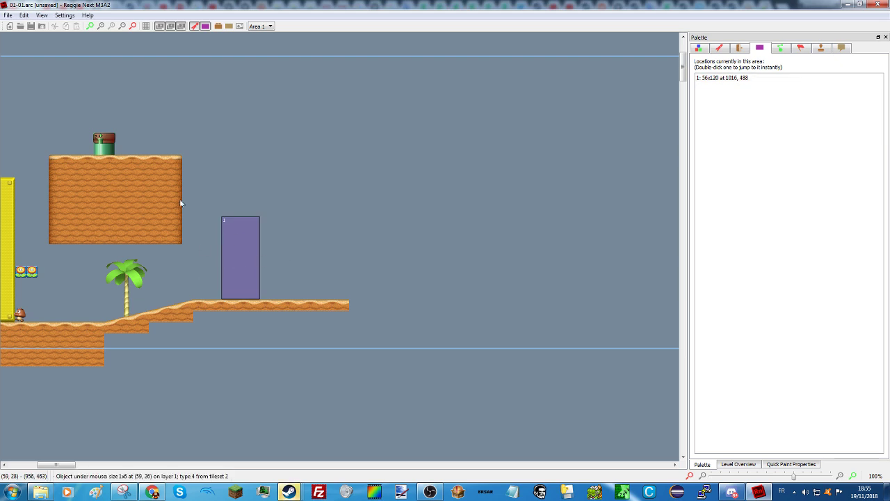
Step: Search the sprites for "if" and choose sprite 38, Event Controller - "IF" (Uses Locations)
left_click(738, 49)
left_click(719, 48)
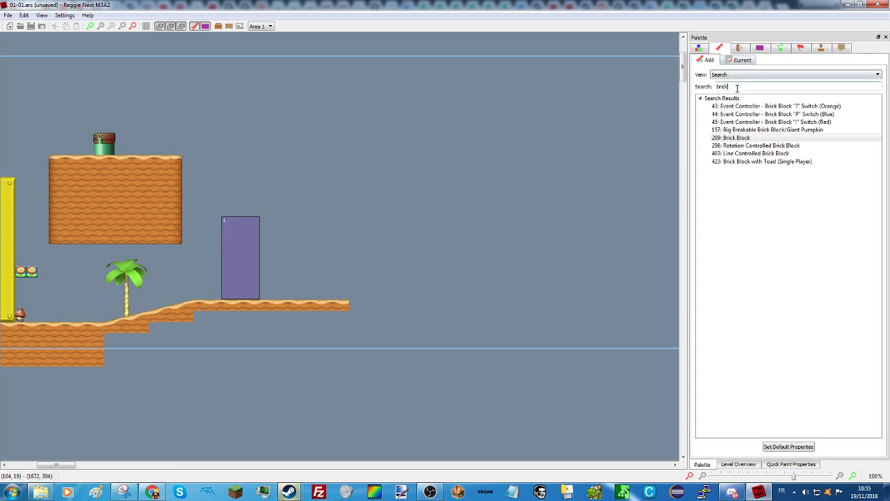
double_click(721, 86)
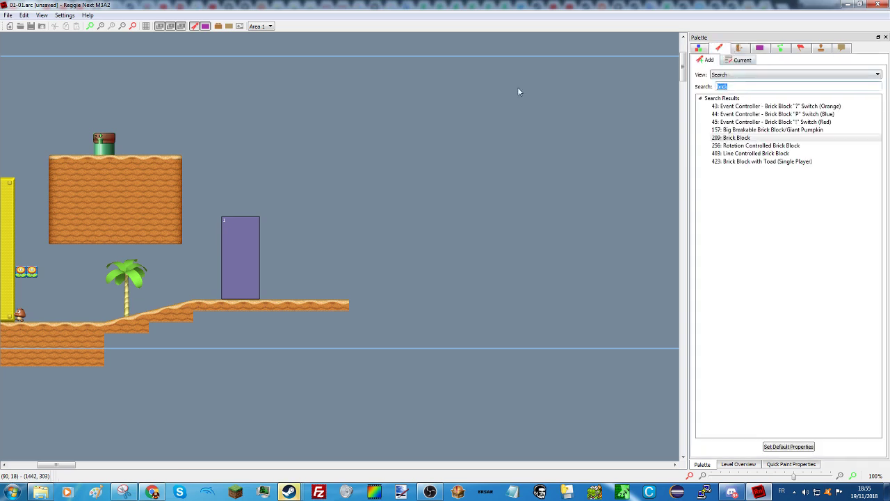
type("if")
left_click(784, 146)
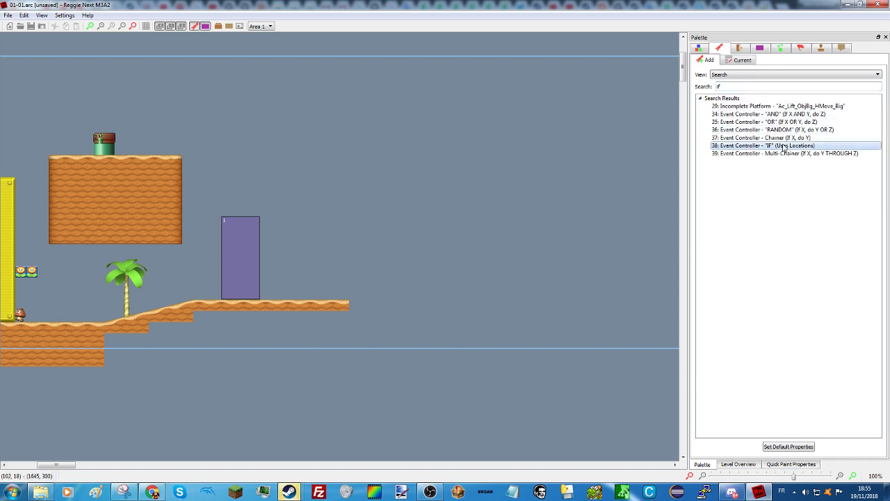
Step: Place an "IF" event controller sprite beside location 1, with enemy location ignored, Mario Location ID 1 and Target Event ID 22
right_click(235, 146)
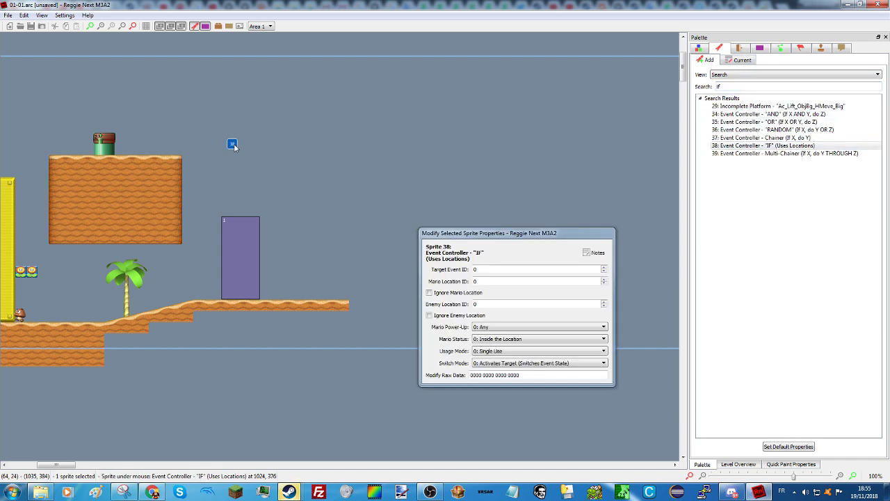
left_click_drag(233, 143, 247, 211)
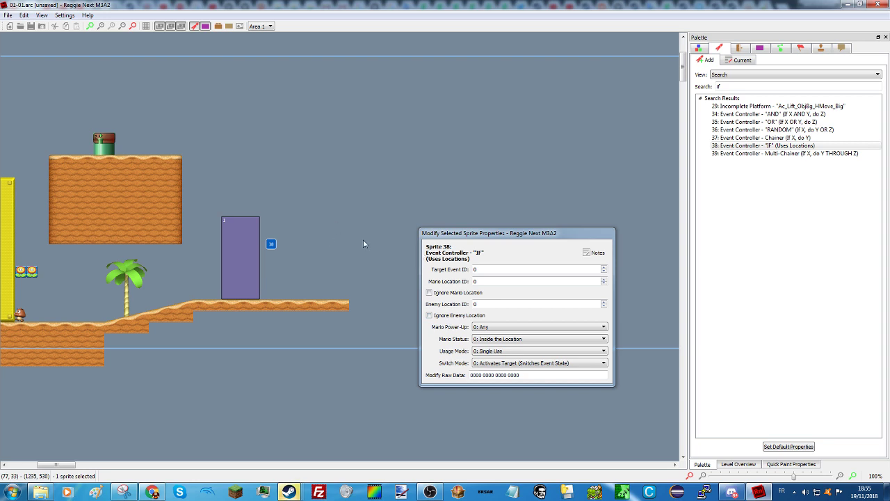
left_click(443, 317)
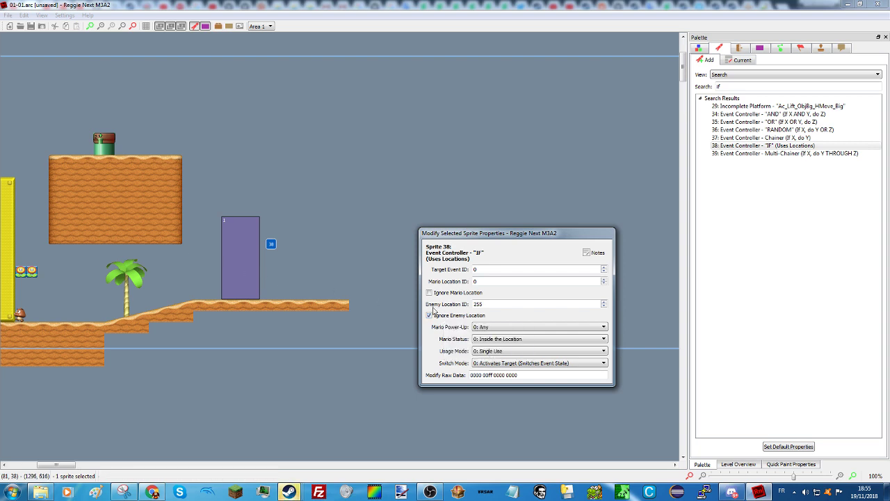
left_click(472, 281)
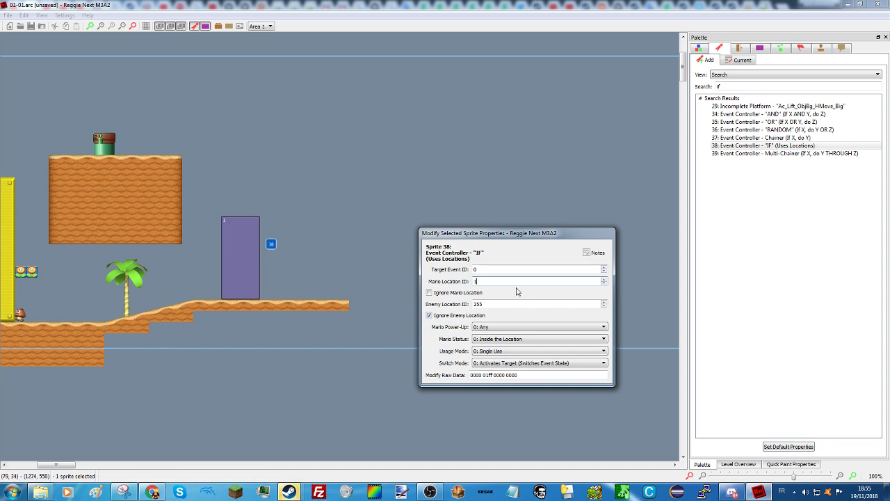
left_click(489, 271)
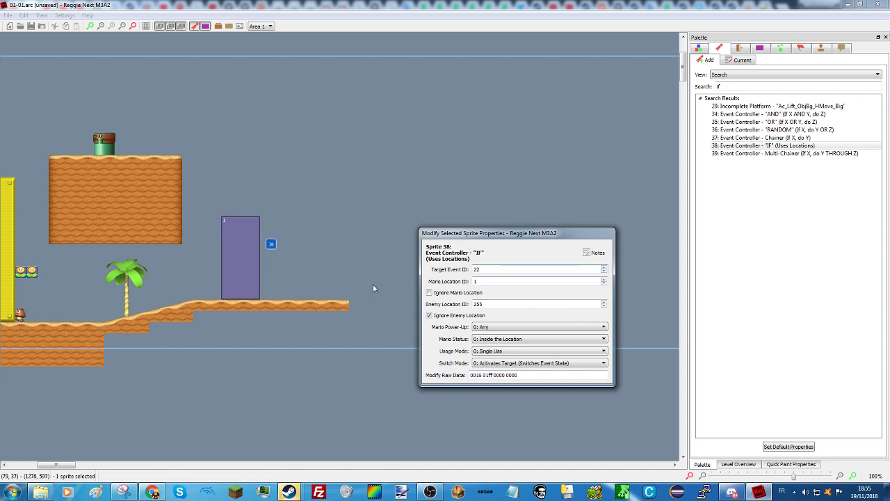
Step: Try 13: Star as the IF controller's Mario Power-Up and restore 0: Any
left_click(489, 327)
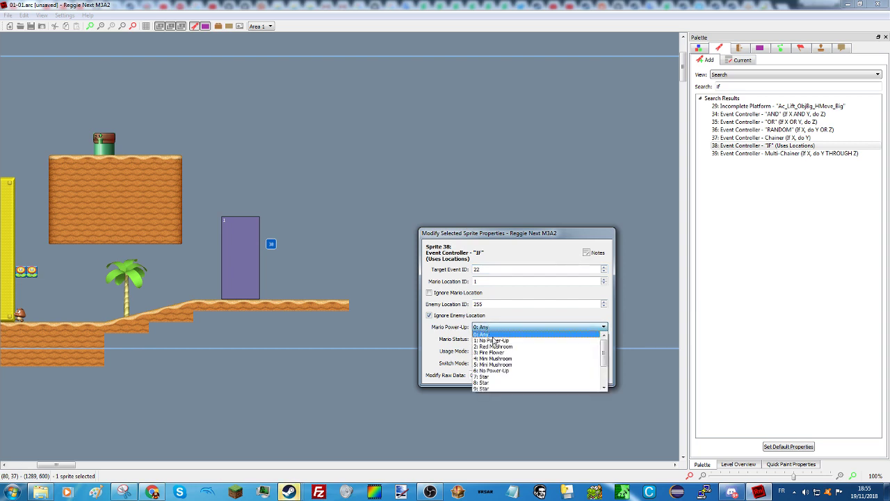
scroll(497, 368, "down", 2)
left_click(499, 376)
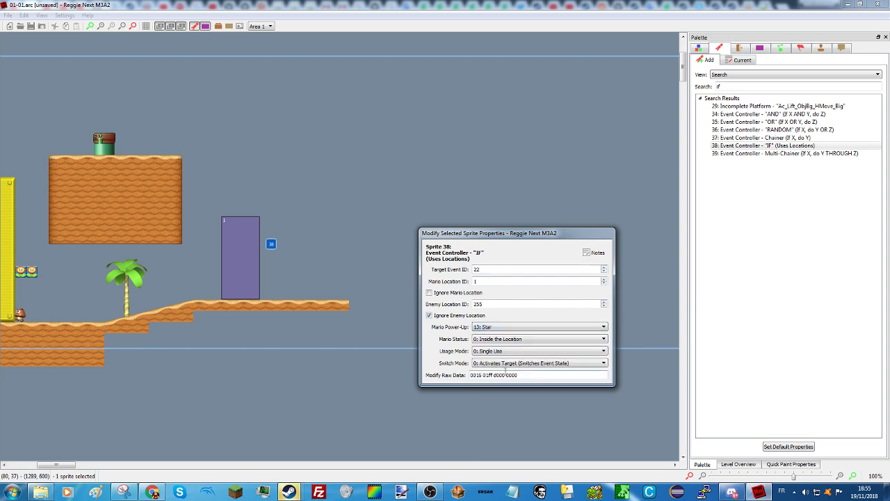
left_click(495, 326)
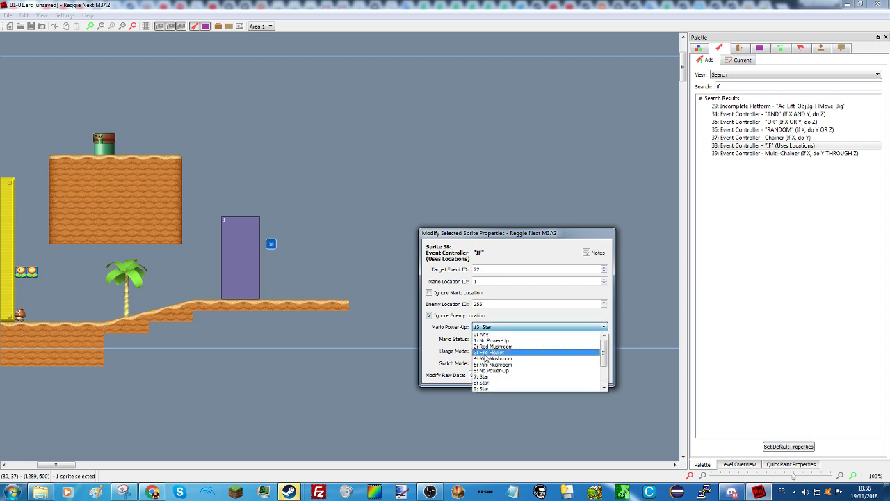
left_click(492, 335)
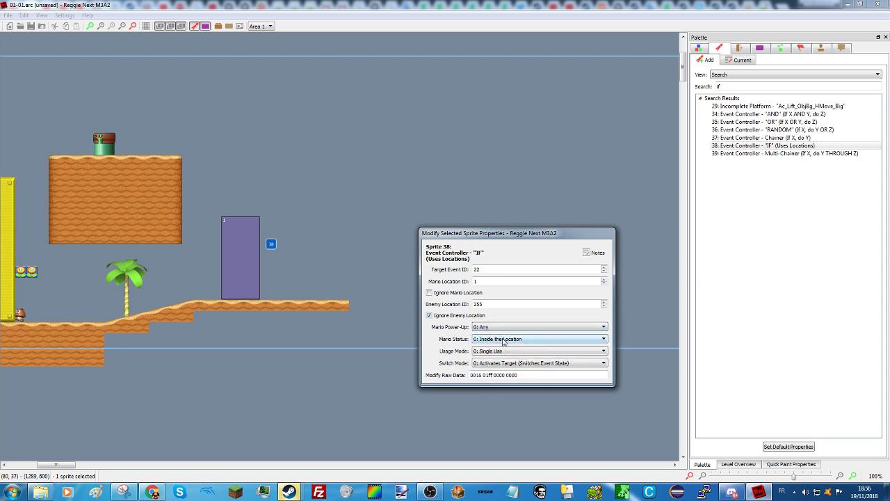
Step: Examine the Mario Status, Usage Mode and Switch Mode options of the IF controller
left_click(502, 341)
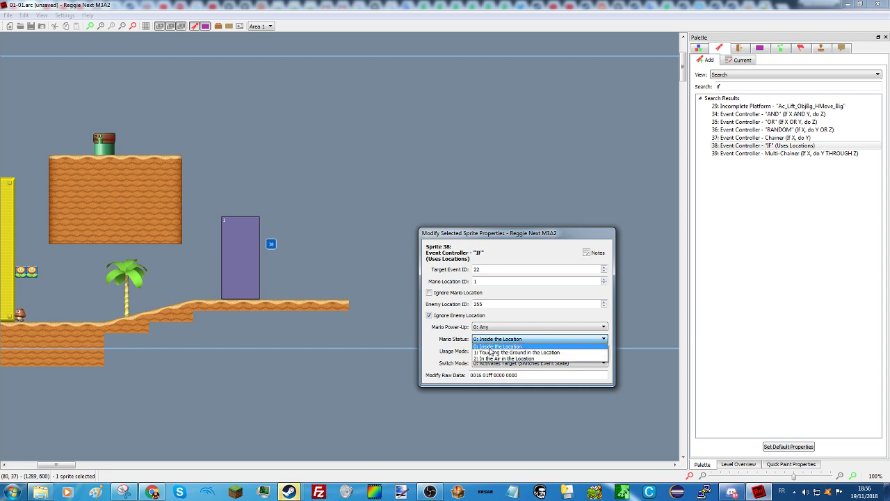
left_click(491, 346)
left_click(487, 351)
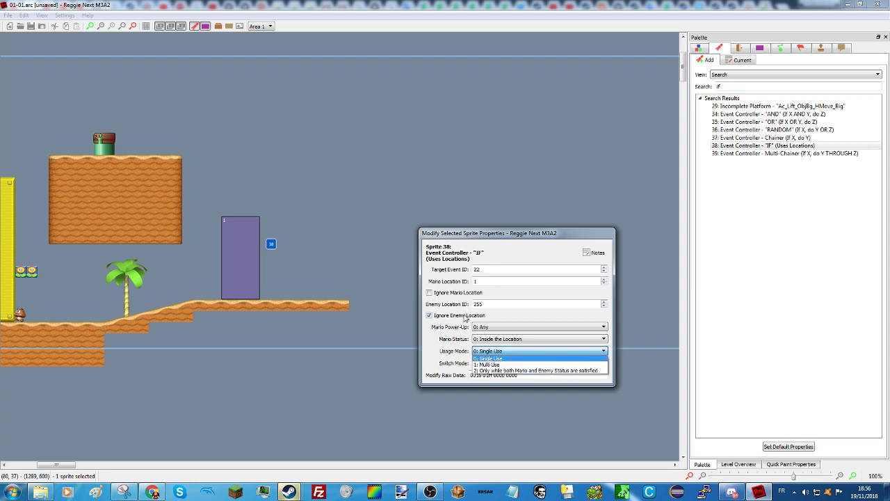
left_click(485, 351)
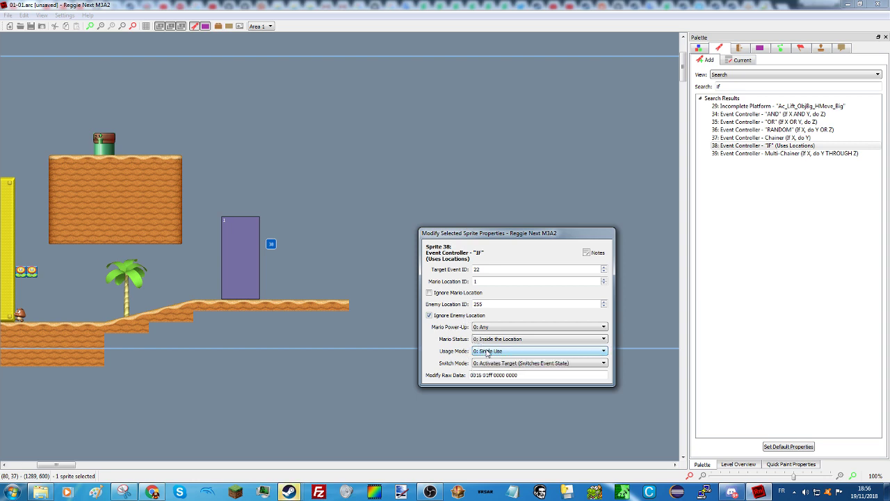
left_click(493, 364)
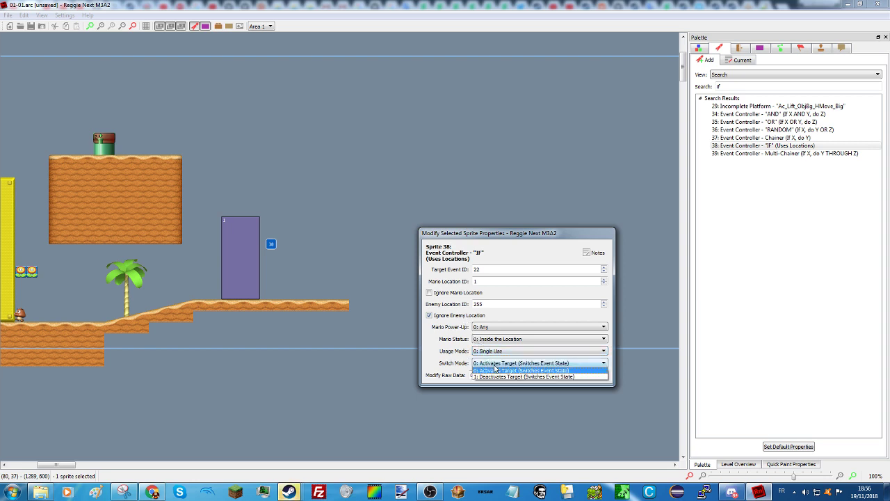
left_click(508, 370)
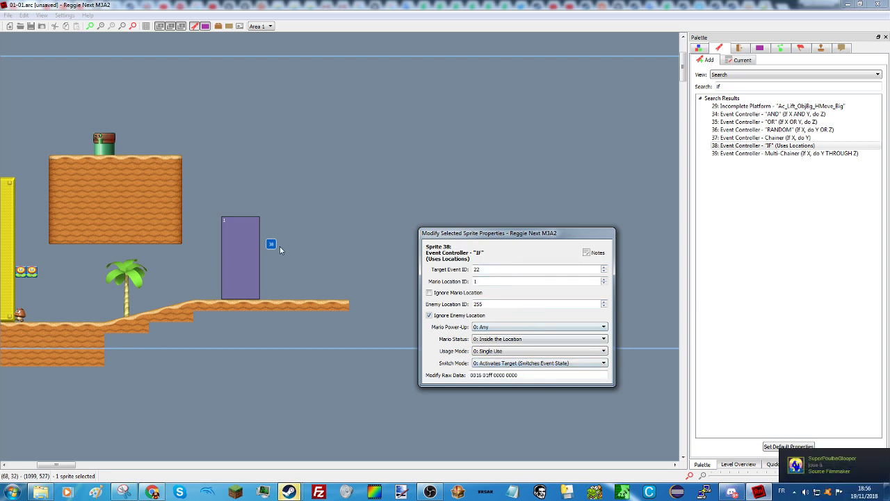
Step: Move the IF controller to the top edge of location 1 and place a Tile God Event sprite to the right of the location
left_click_drag(271, 243, 237, 208)
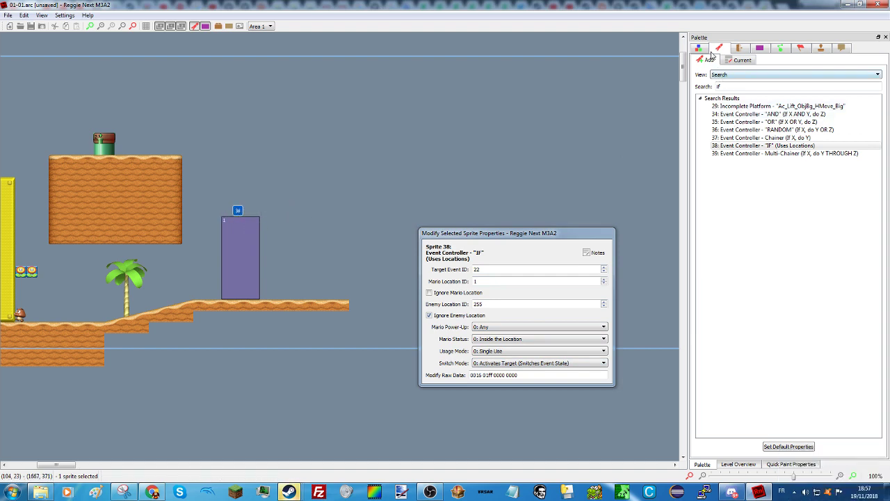
double_click(725, 86)
type("tile")
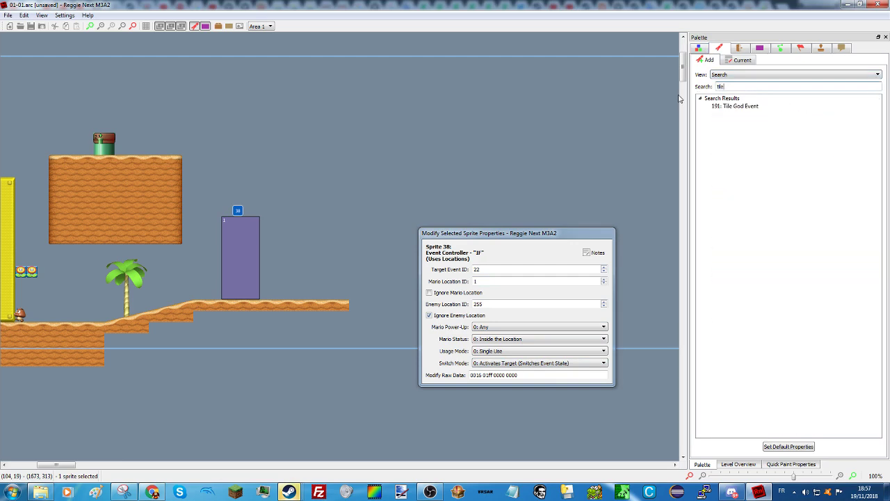
left_click(726, 106)
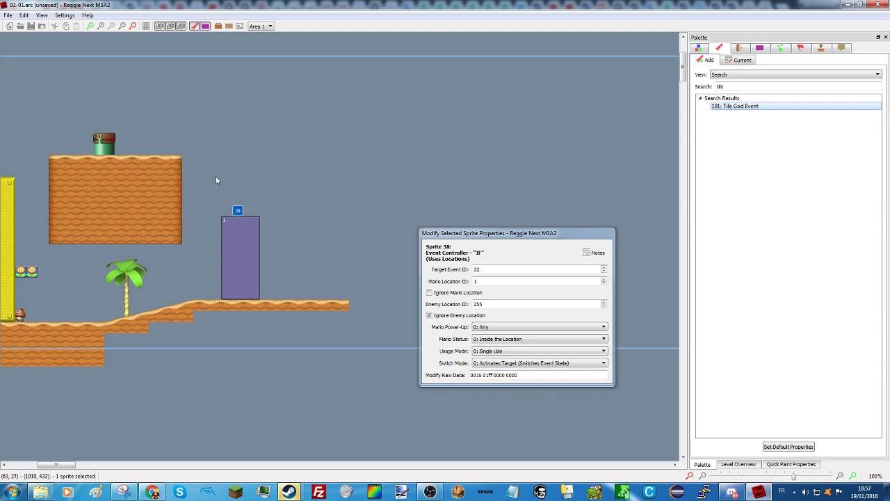
left_click(242, 212)
left_click_drag(242, 212, 237, 212)
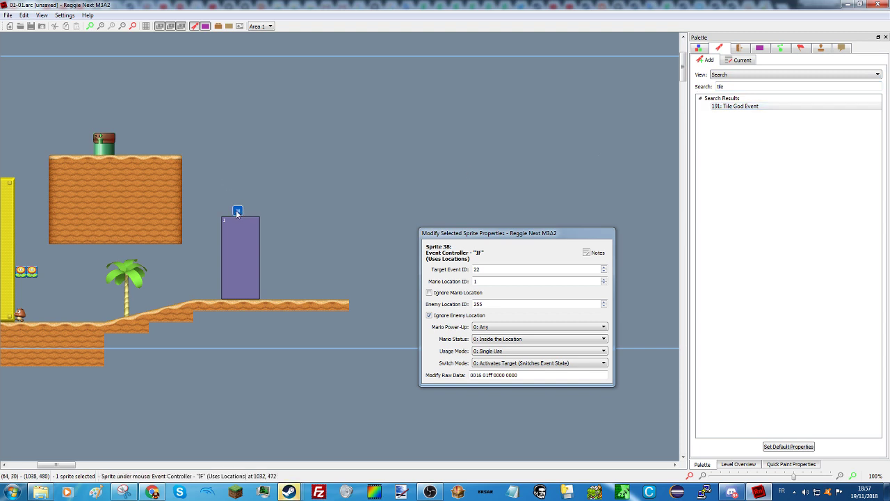
left_click(296, 236)
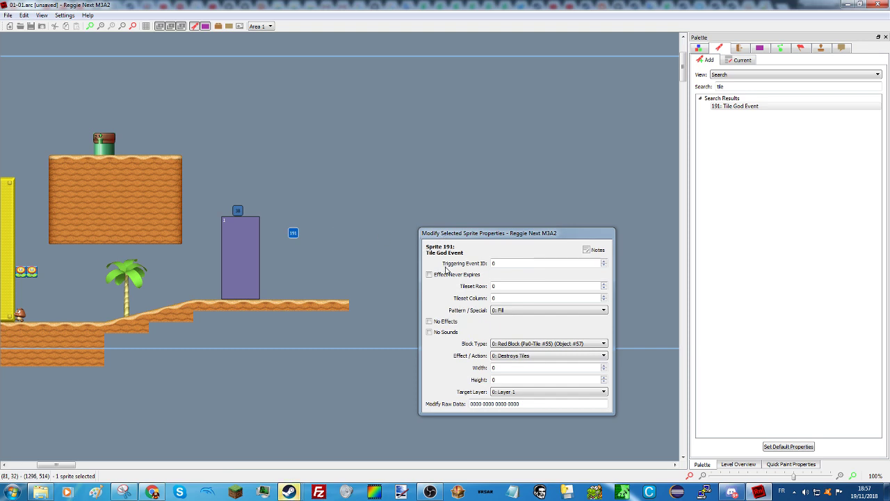
Step: Set the Tile God Event's Triggering Event ID to 22 and make its effect never expire
left_click(514, 262)
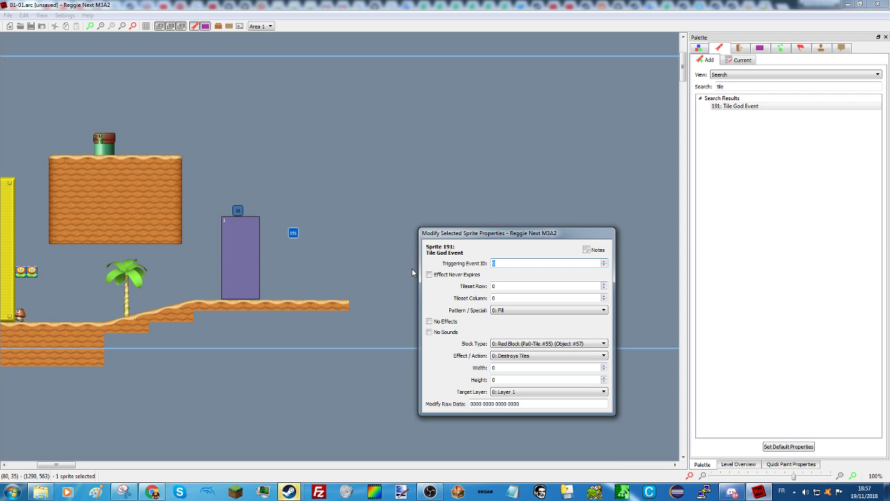
type("22")
left_click(447, 274)
Step: Examine the Tile God Event's fill, checkers and inverted checkers pattern options, keeping 0: Fill
left_click(501, 310)
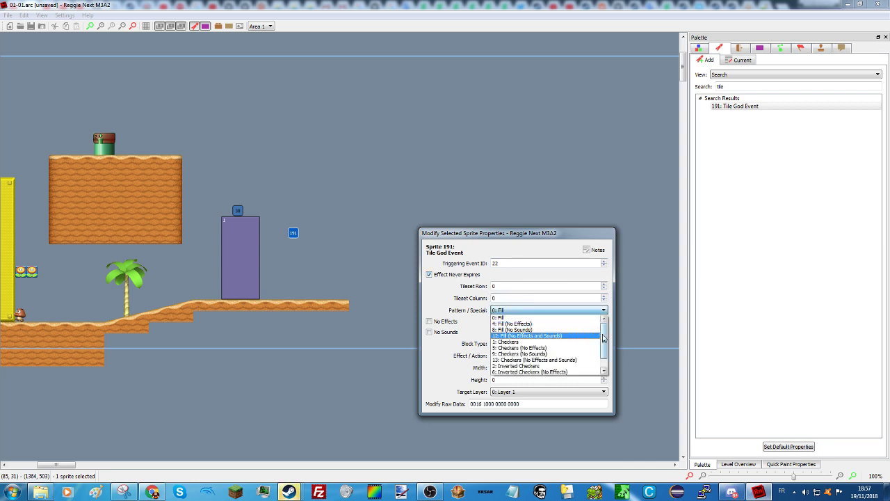
mouse_move(603, 338)
left_mouse_down()
mouse_move(602, 351)
mouse_move(602, 335)
left_mouse_up()
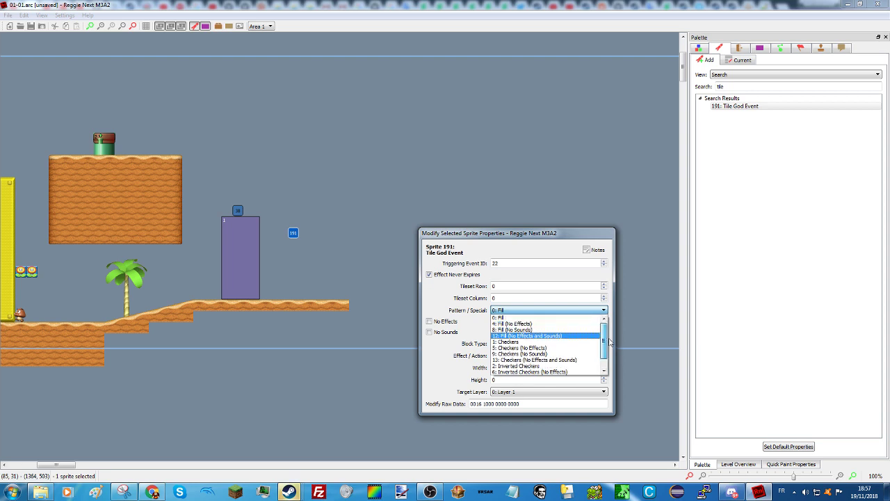
left_click(564, 312)
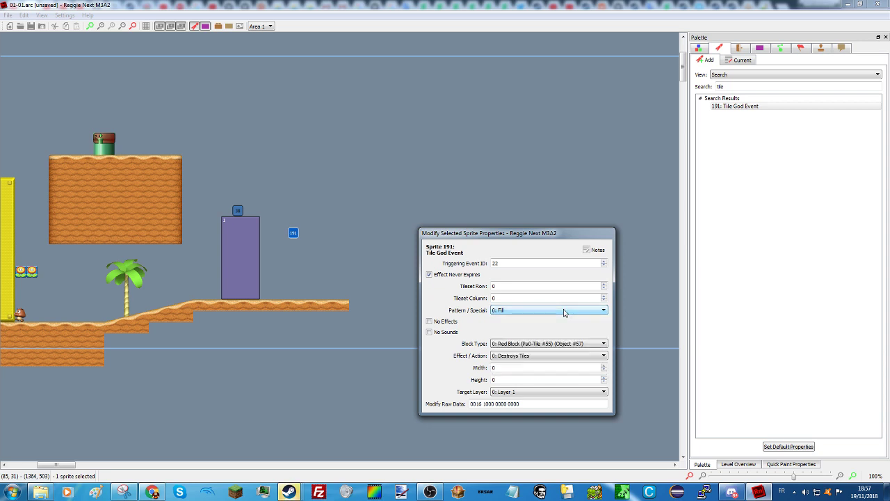
left_click(563, 313)
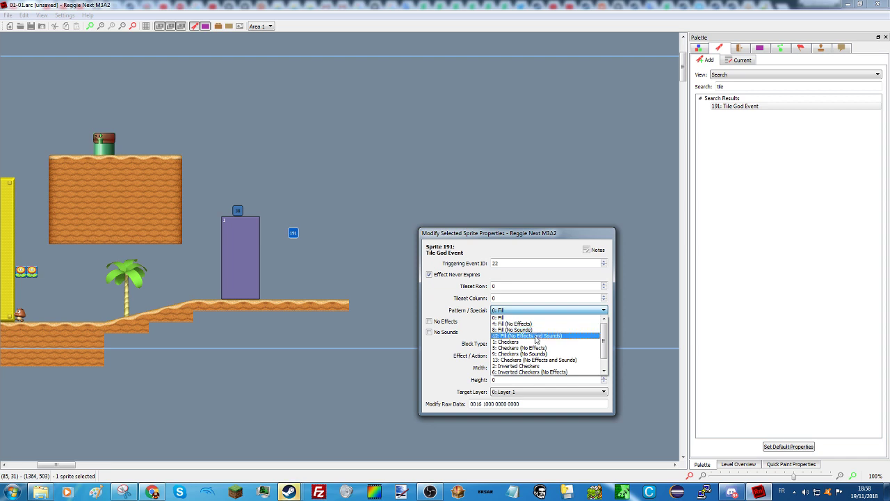
scroll(535, 340, "down", 1)
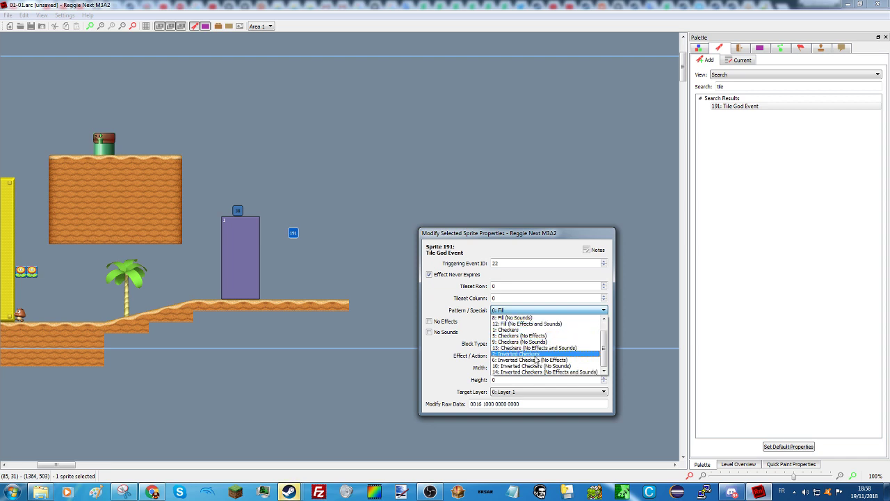
scroll(523, 318, "up", 1)
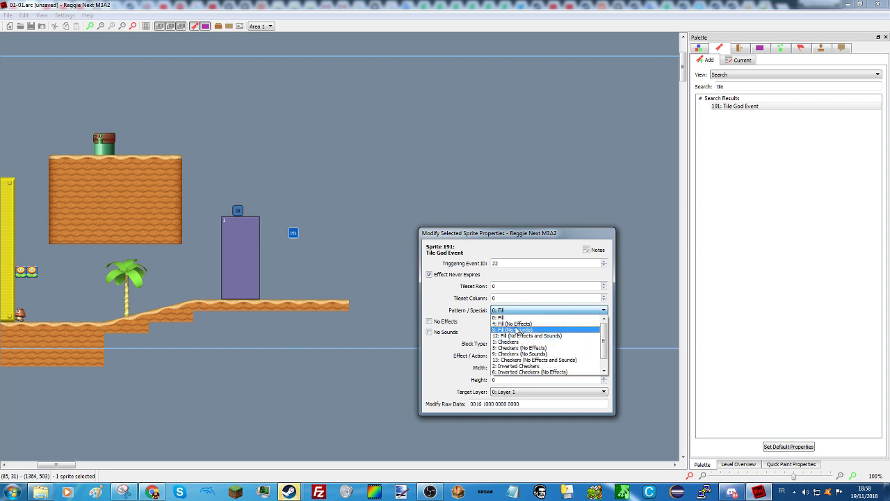
left_click(515, 319)
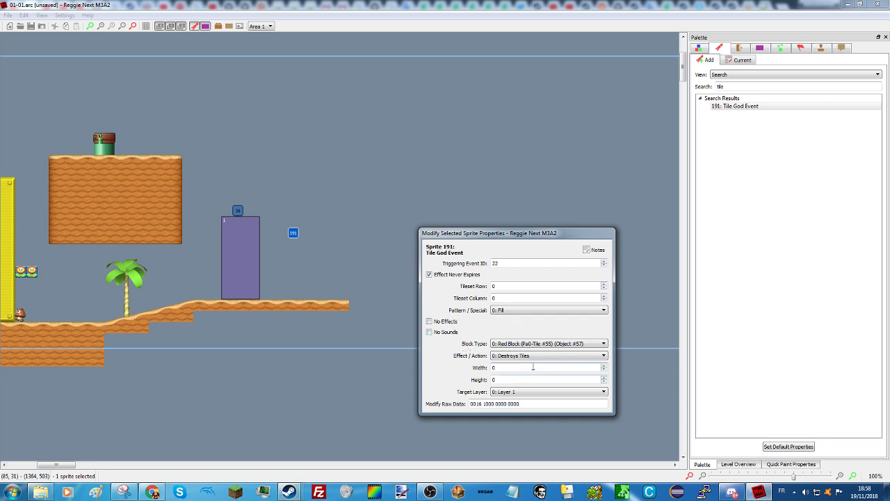
Step: Set the Tile God Event's block type to 9: Tile from Pa1 and its action to 1: Spawns Tiles
left_click(545, 344)
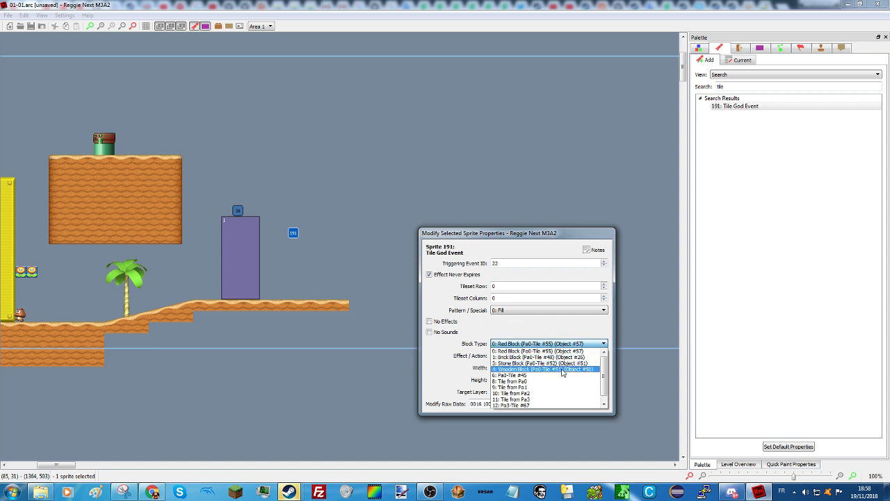
left_click(606, 384)
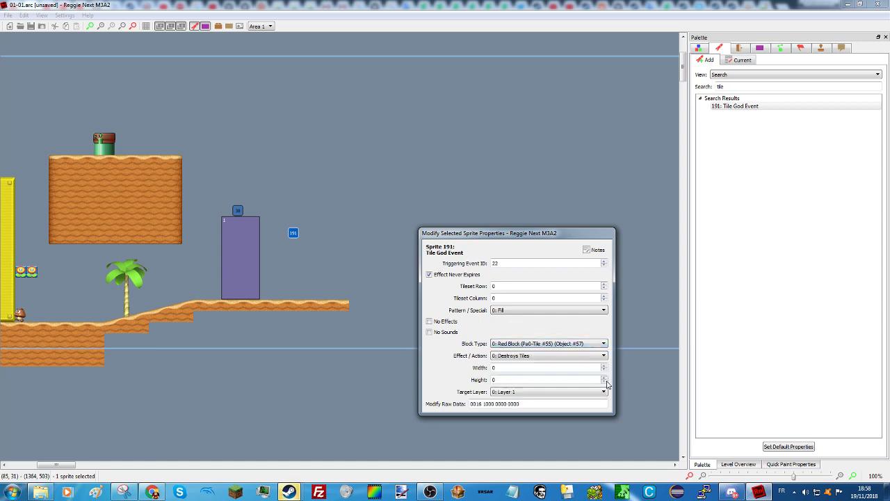
left_click(591, 343)
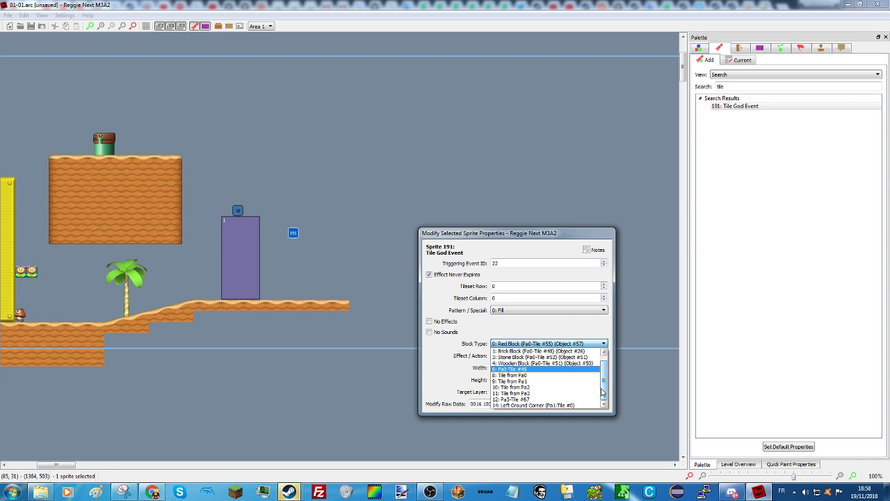
scroll(602, 388, "up", 1)
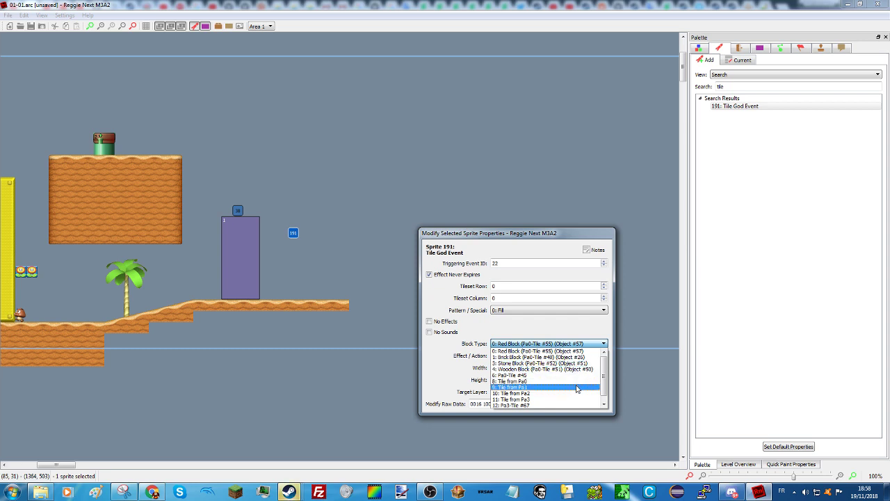
left_click(576, 387)
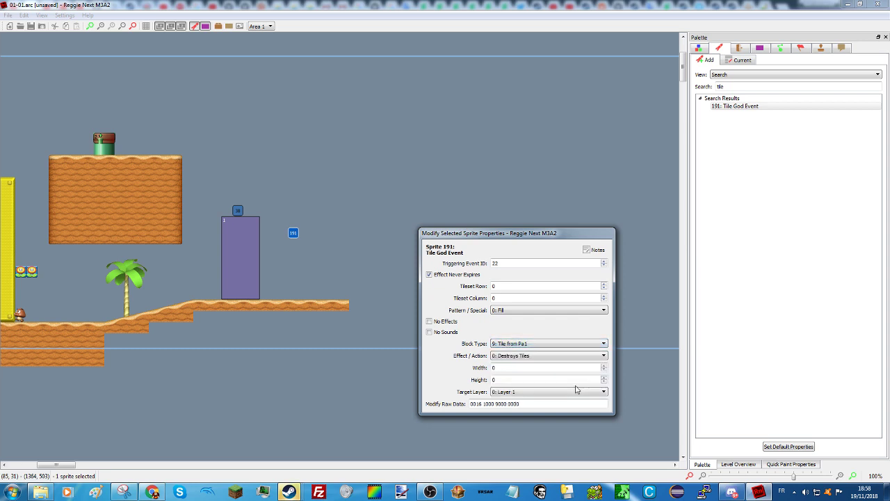
left_click(548, 357)
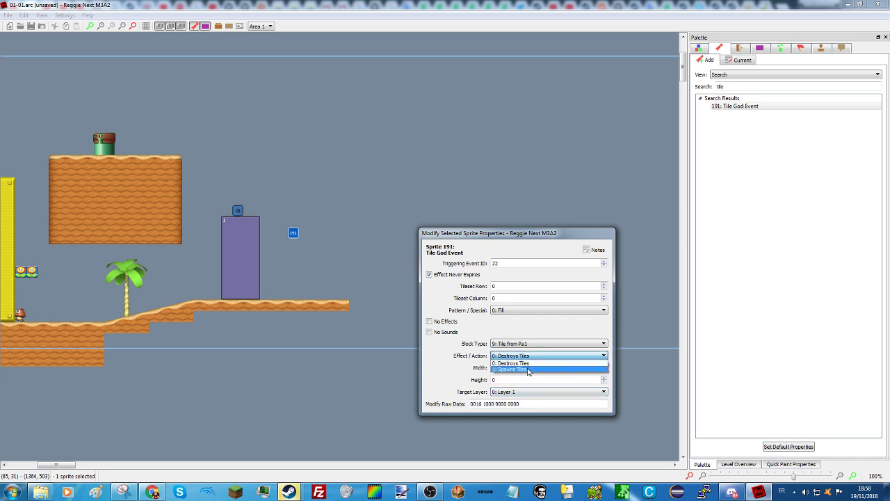
left_click(528, 369)
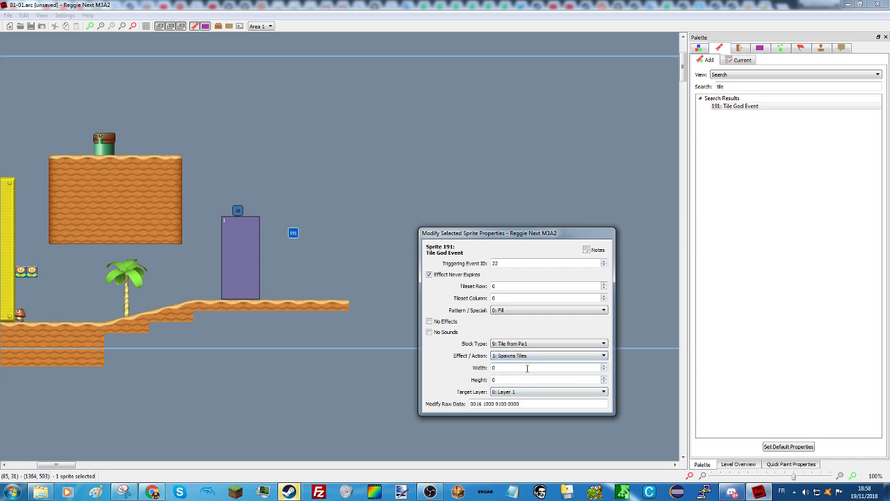
Step: Set the Tile God Event's area to a width of 4 and a height of 2
left_click(604, 366)
left_click(603, 366)
left_click(604, 366)
left_click(603, 365)
left_click(604, 378)
left_click(604, 377)
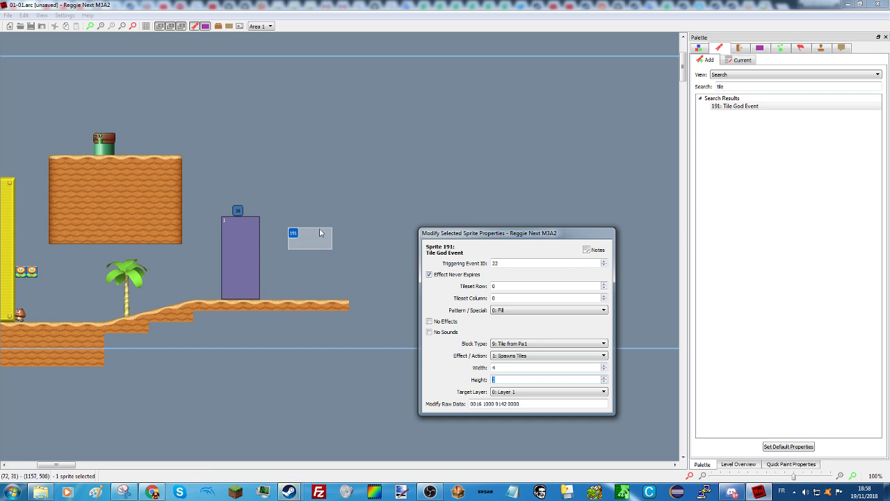
Step: Keep the Tile God Event's target layer at 0: Layer 1 and show the desert tileset's objects in the palette
left_click(505, 393)
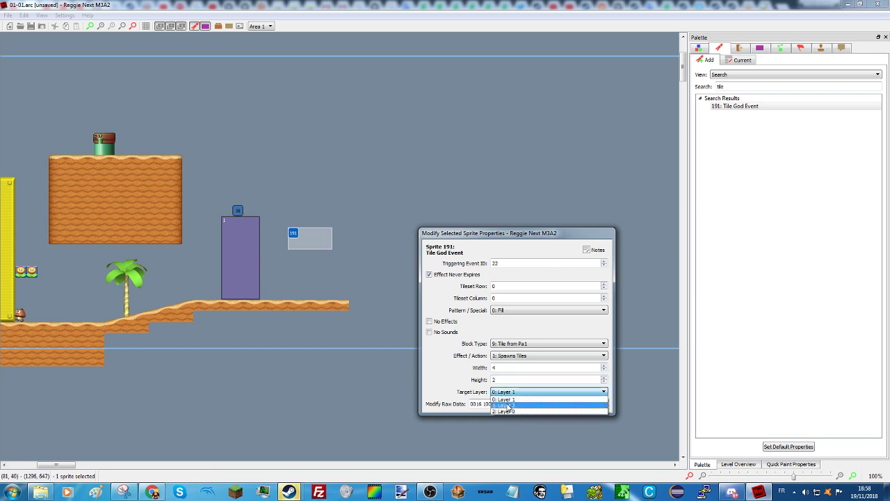
left_click(508, 399)
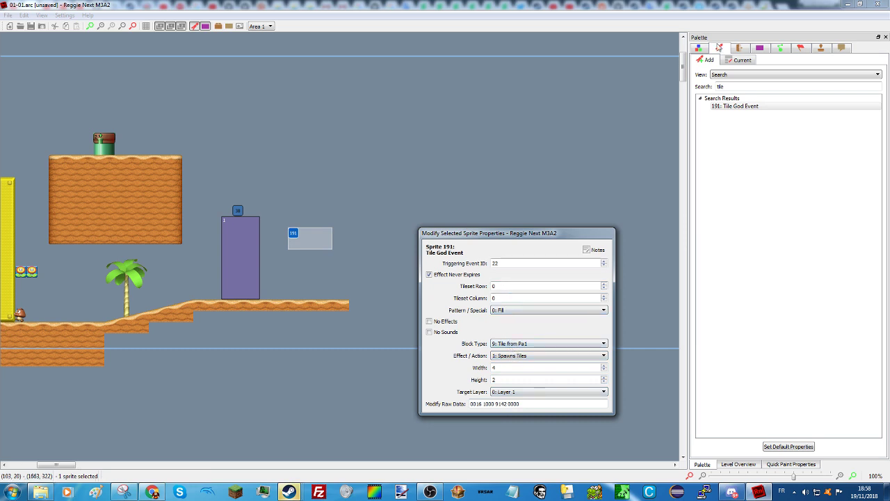
left_click(700, 48)
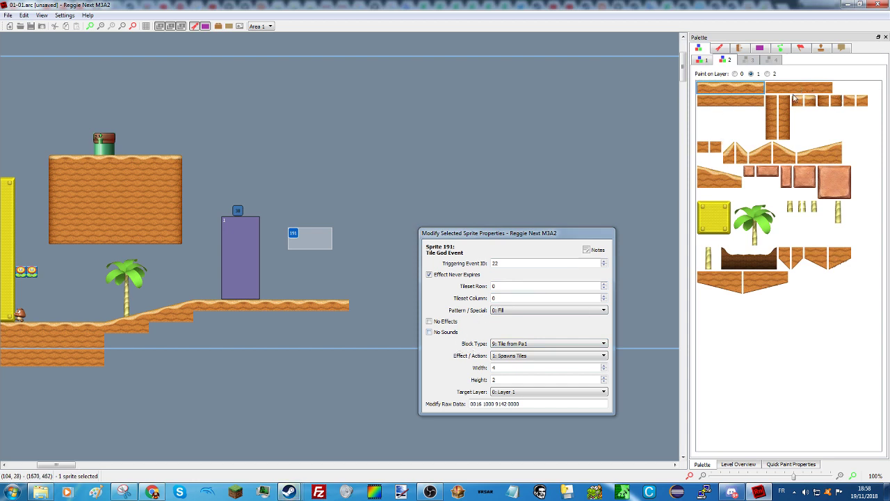
Step: Switch to the Puzzle tileset editor and start opening a tileset file
left_click(515, 492)
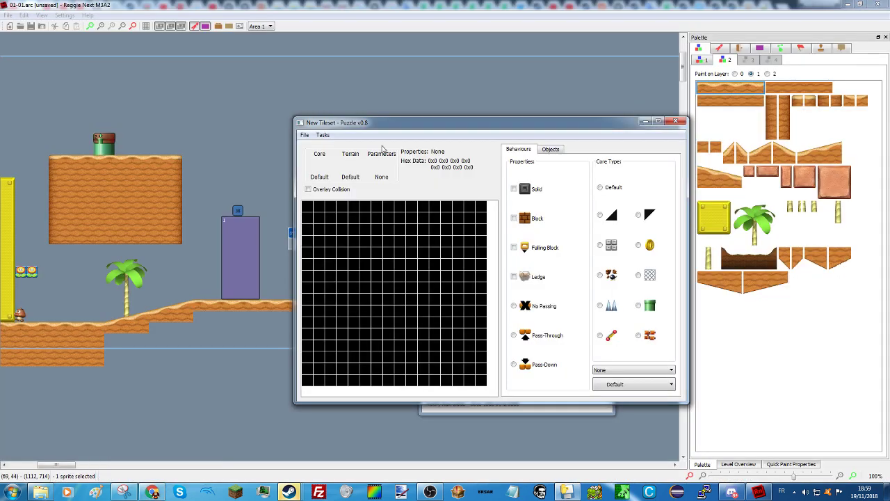
left_click(304, 135)
left_click(328, 164)
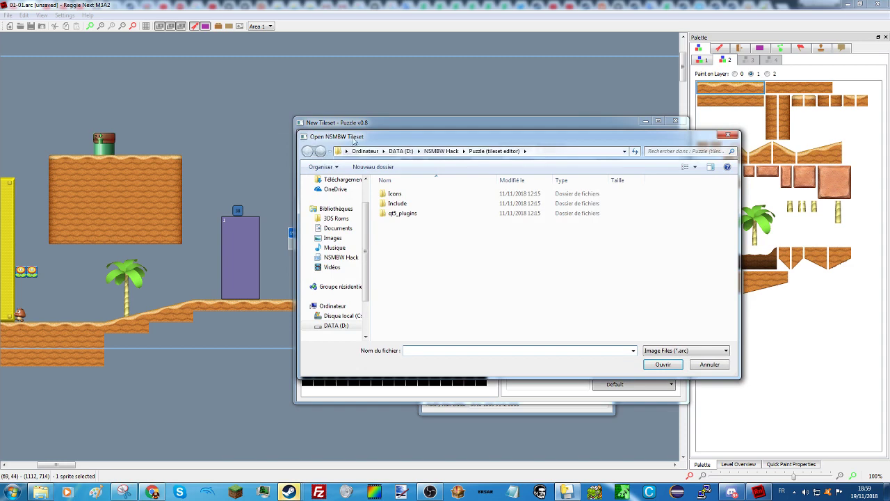
Step: Look up the Pa1 tileset's file name in Reggie's area settings, leave them unchanged, and return to Puzzle's file dialog
left_click(65, 15)
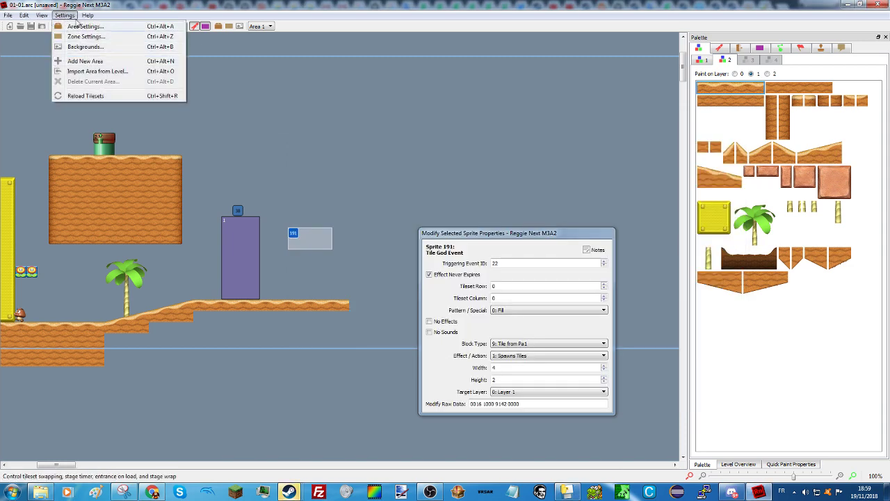
left_click(73, 26)
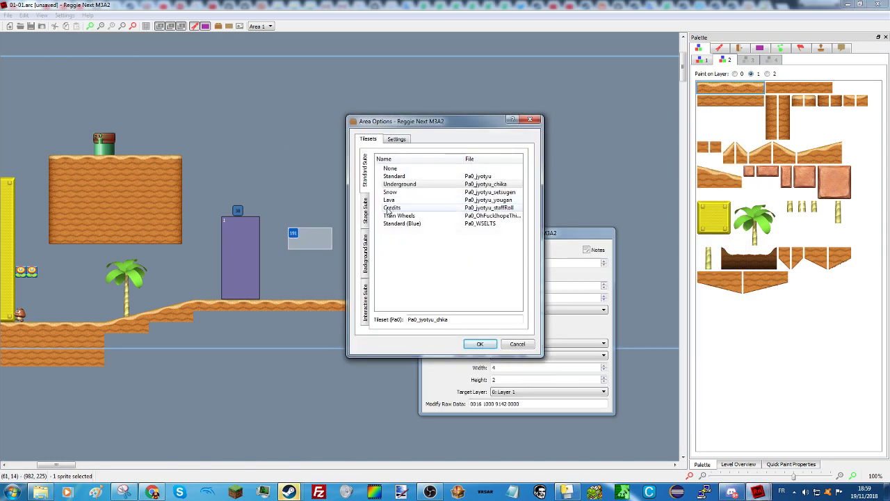
left_click(364, 210)
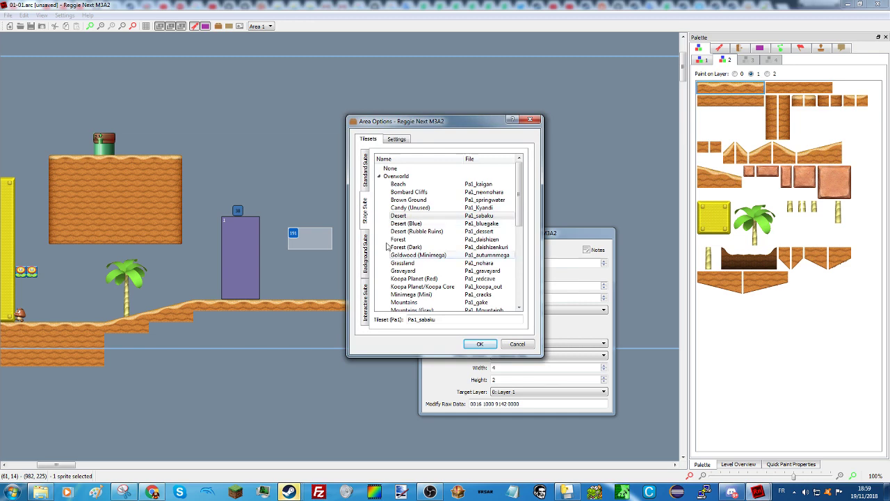
left_click(517, 344)
key("alt+Tab")
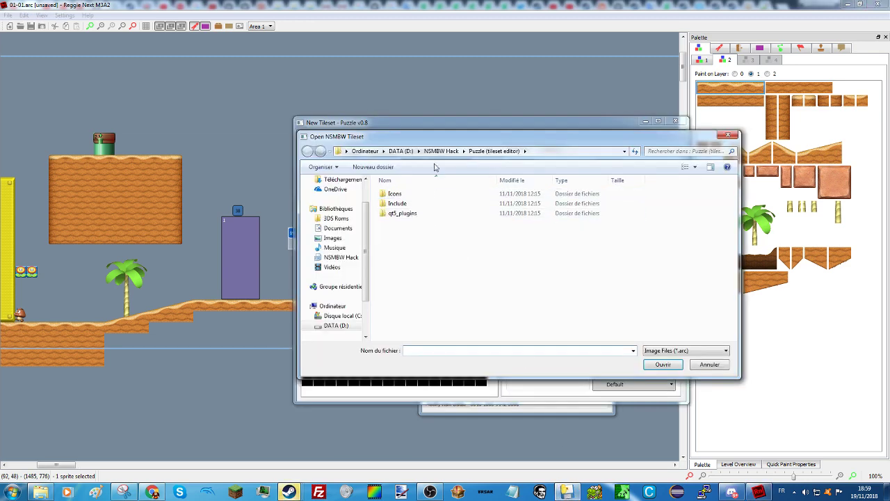
Step: Browse to the Texture folder of NewerSMBW inside Stage Folder
key("alt+Up")
scroll(417, 264, "down", 5)
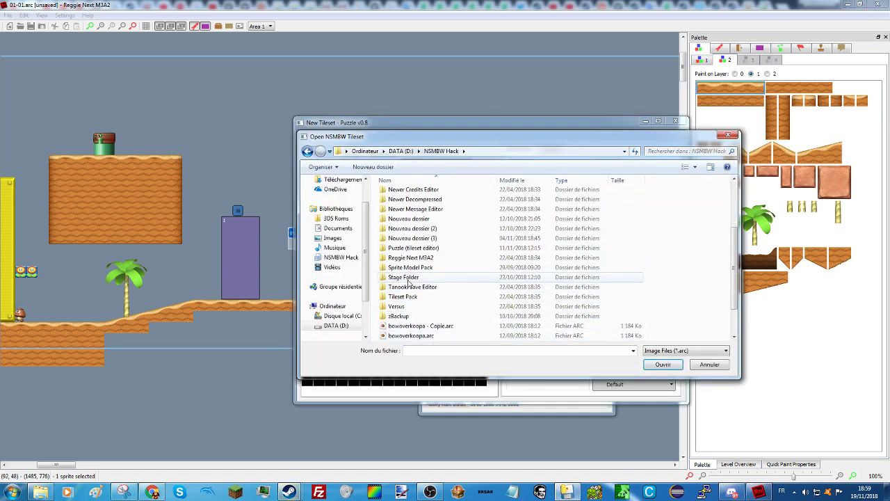
double_click(404, 277)
left_click(411, 233)
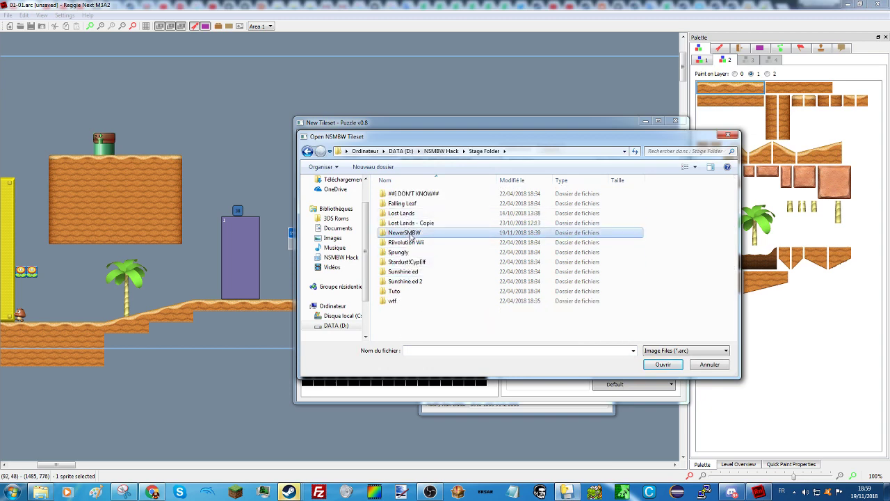
double_click(409, 234)
double_click(404, 198)
Step: Find and open the Pa1_sabaku.arc tileset
left_click(416, 232)
left_click(419, 241)
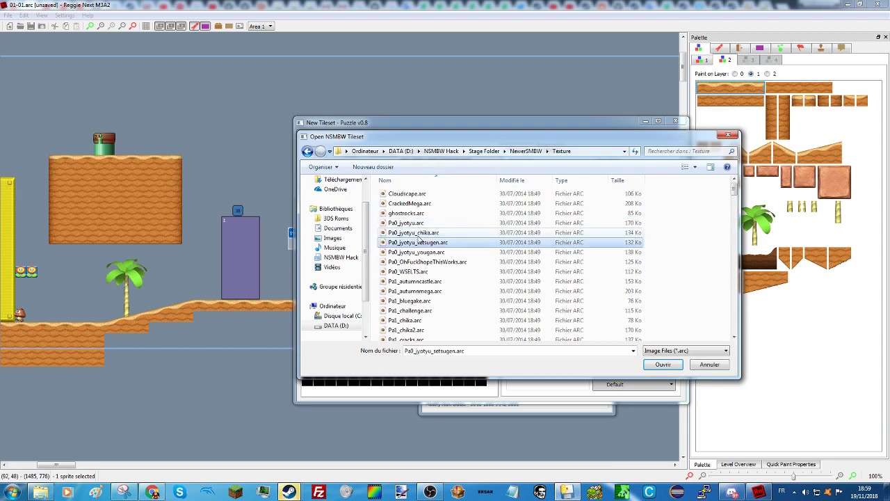
key("Down")
key("Down")
key("Down")
key("Down")
scroll(421, 264, "down", 2)
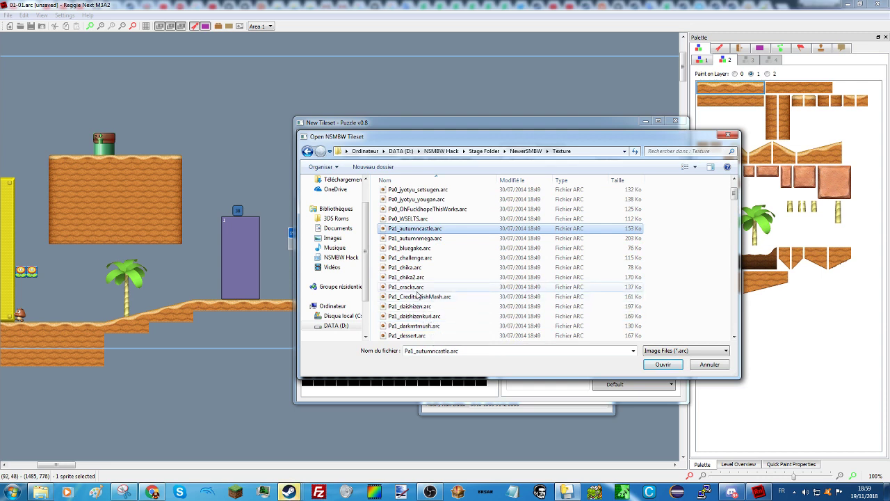
scroll(425, 299, "down", 1)
scroll(427, 313, "down", 2)
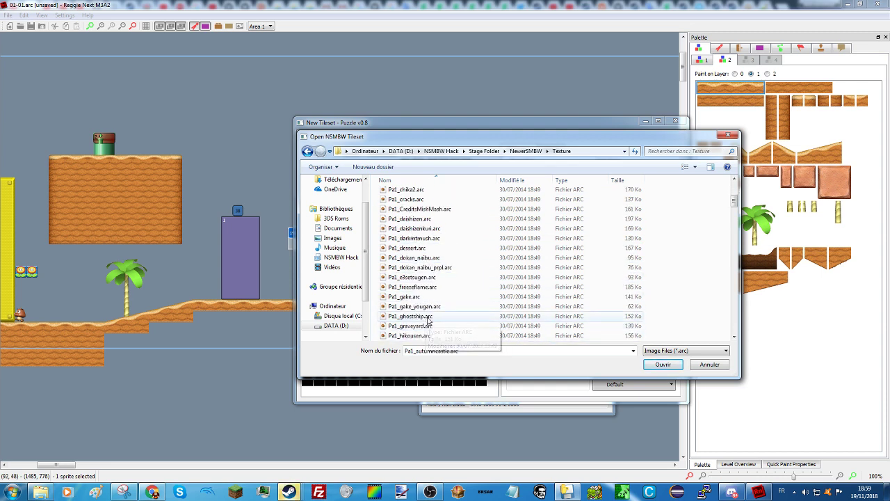
scroll(426, 310, "up", 1)
scroll(426, 310, "down", 8)
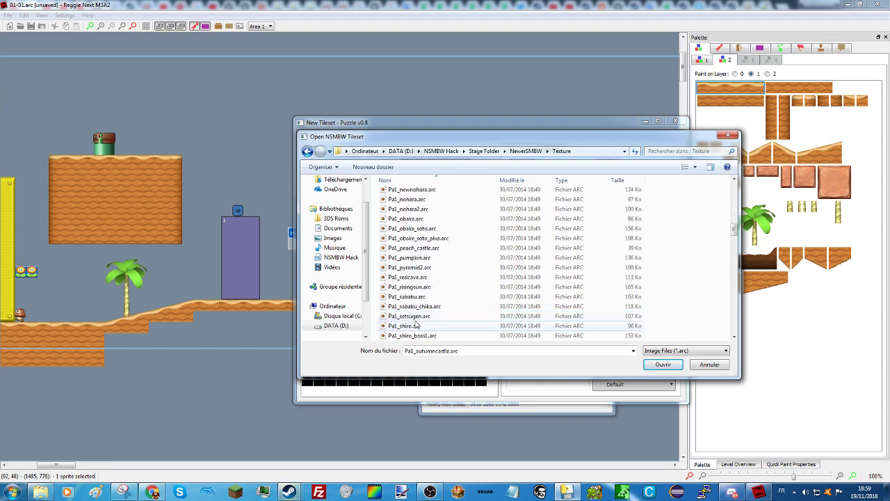
scroll(415, 309, "down", 2)
double_click(411, 298)
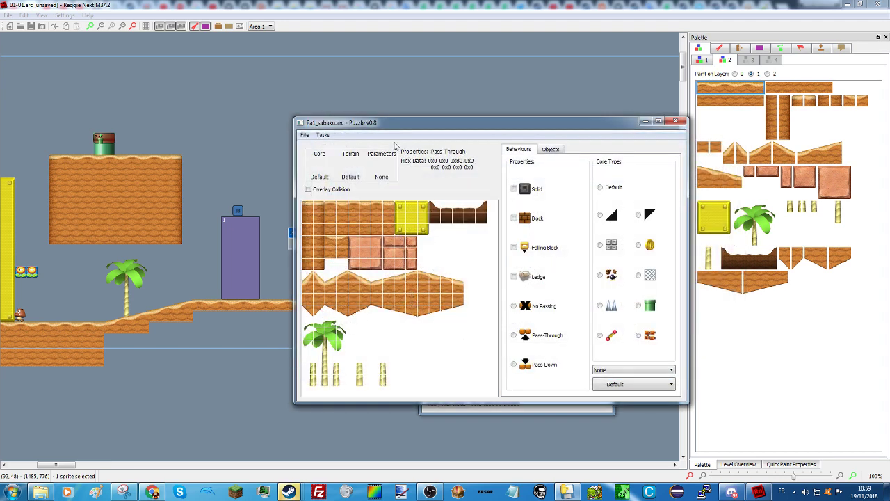
Step: Move the Puzzle window beside the sprite properties and set the Tile God Event's tileset column to 10 for the yellow block's centre tile
left_click_drag(389, 119, 633, 150)
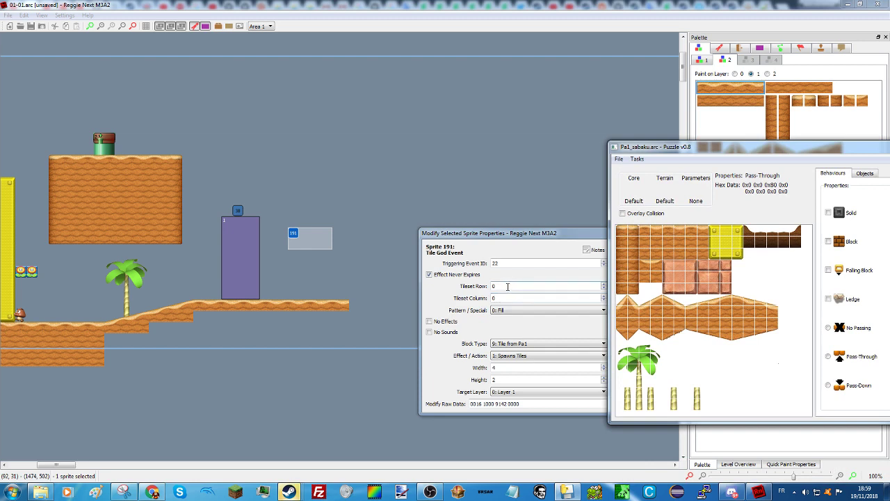
left_click(631, 231)
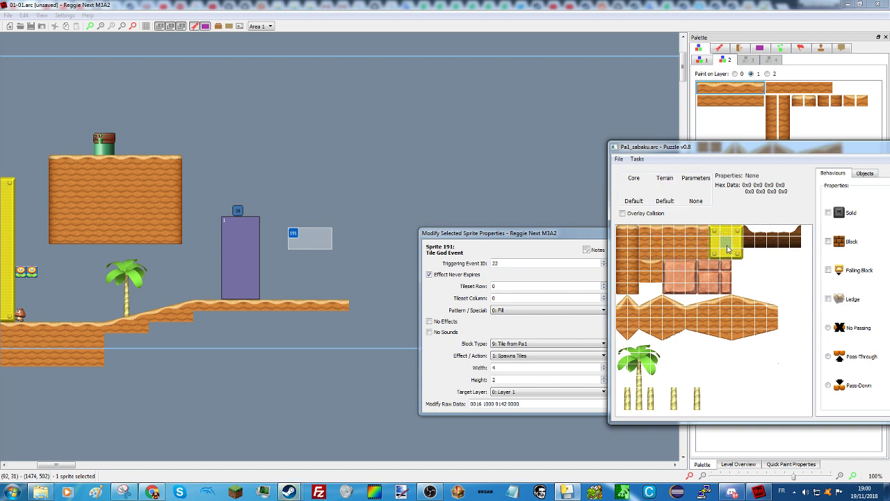
double_click(514, 298)
type("10")
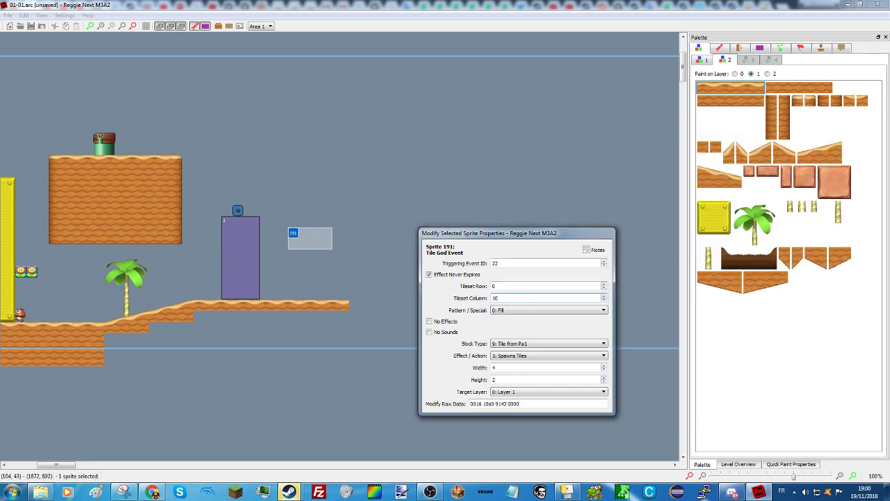
Step: Check the yellow tile's row in Puzzle, set the Tile God Event's tileset row to 2, and view its sprite notes
left_click(567, 492)
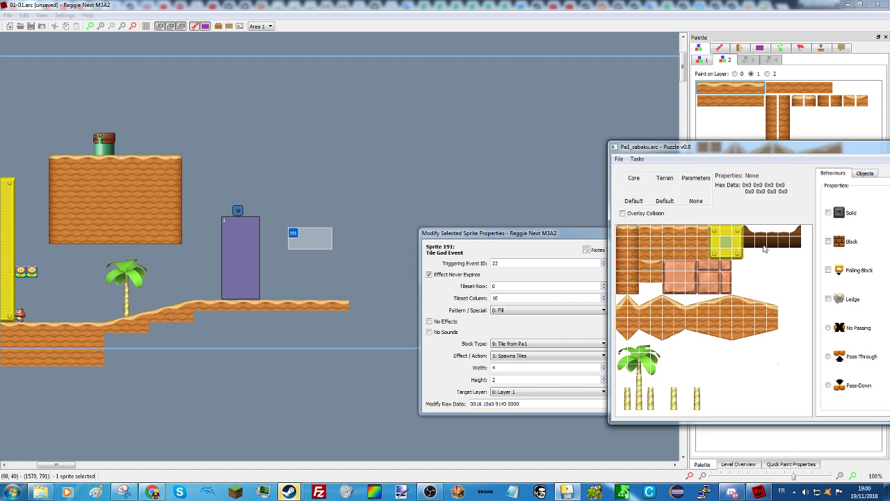
double_click(502, 286)
type("2")
left_click(597, 250)
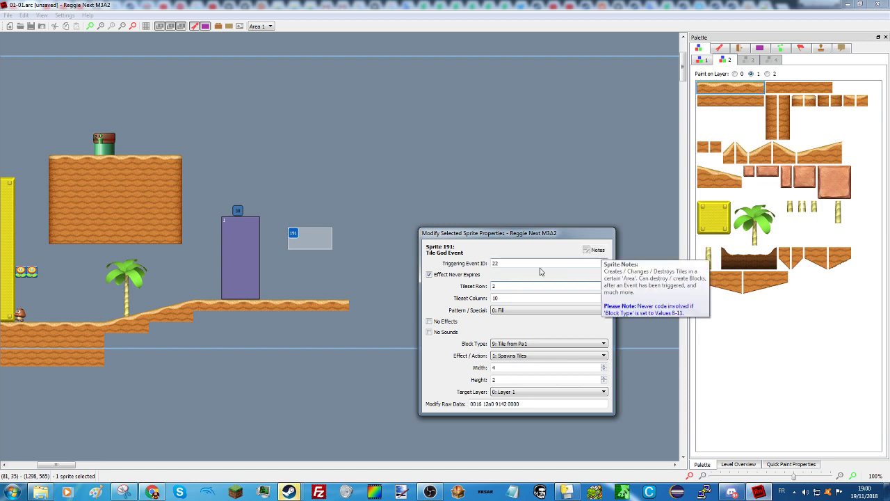
Step: Paint a 5 by 4 yellow block in the empty sky and delete it
left_click(714, 218)
right_click_drag(453, 113, 503, 152)
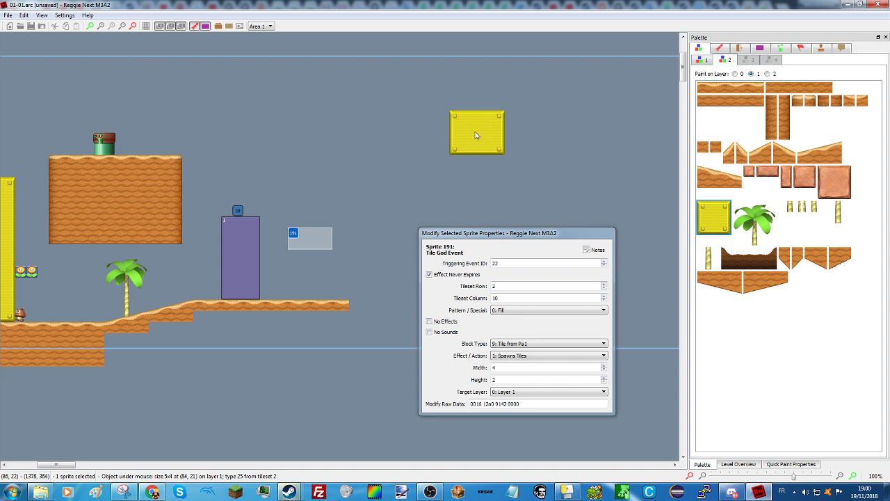
left_click(473, 135)
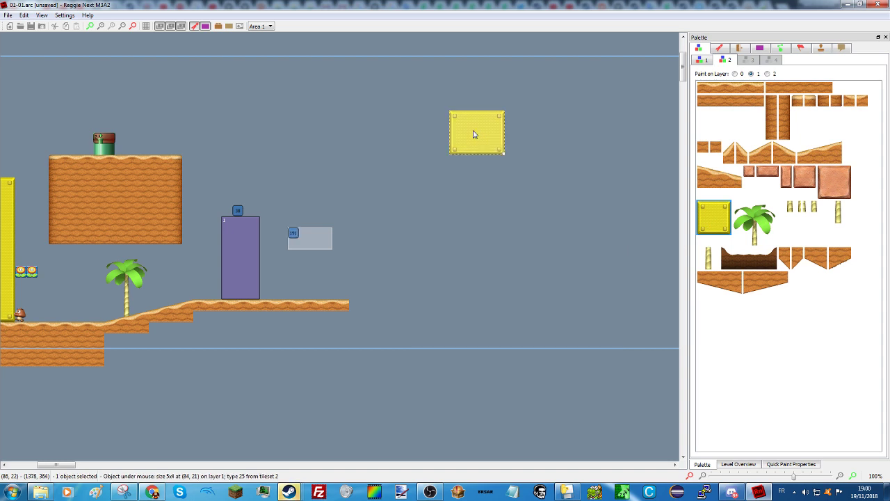
key("Delete")
Step: Move the Tile God Event down beside location 1, closer to the ground, and deselect it
left_click(293, 233)
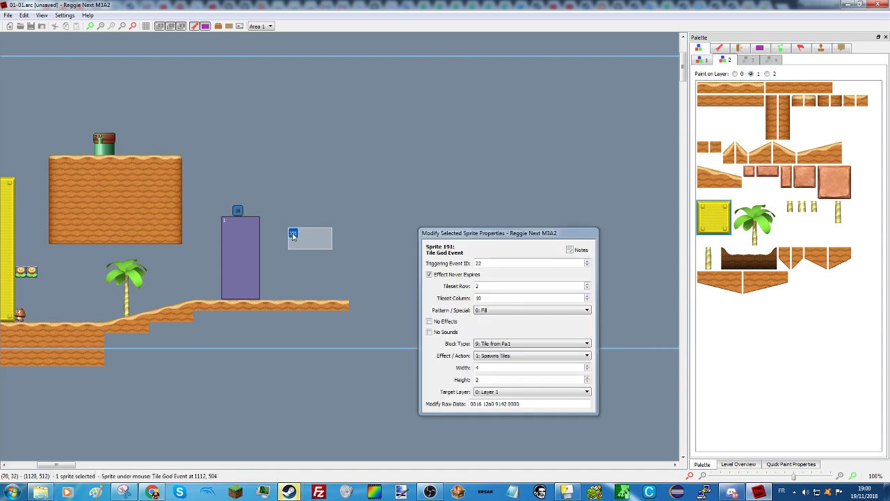
left_click_drag(297, 236, 278, 270)
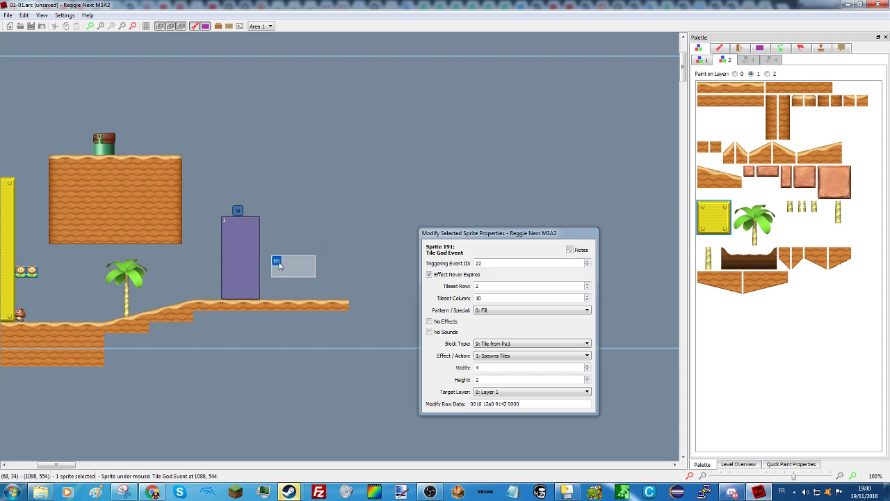
left_click(282, 283)
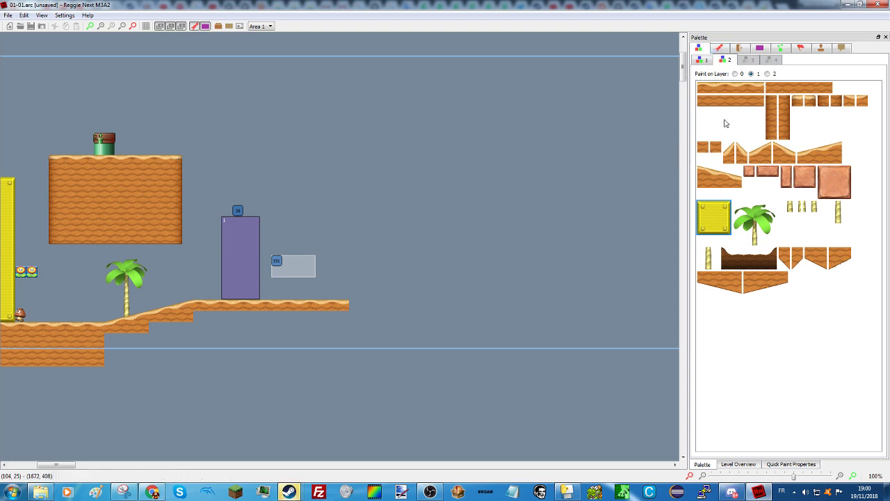
Step: Extend the desert ground well past location 1 and fill the area beneath its surface with ground tiles
left_click(730, 87)
left_click_drag(351, 307, 128, 356)
left_click(778, 91)
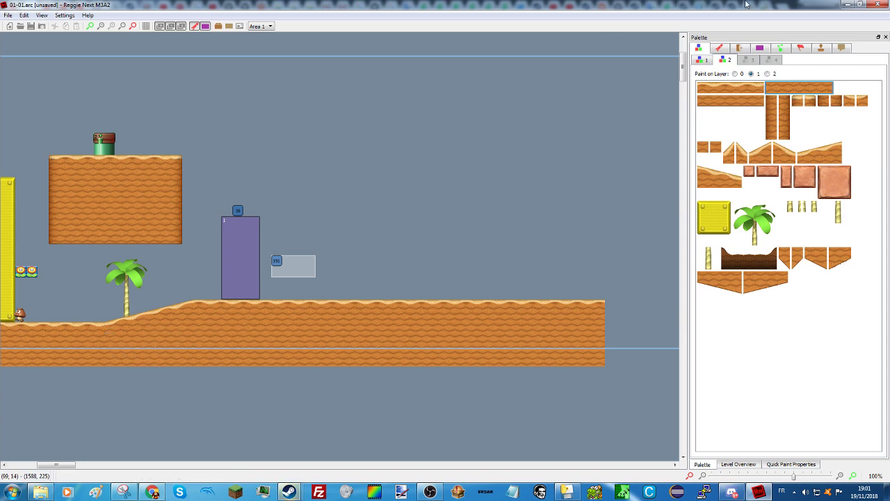
Step: Search the sprite list for "swi"
left_click(719, 47)
left_click(765, 87)
type("s")
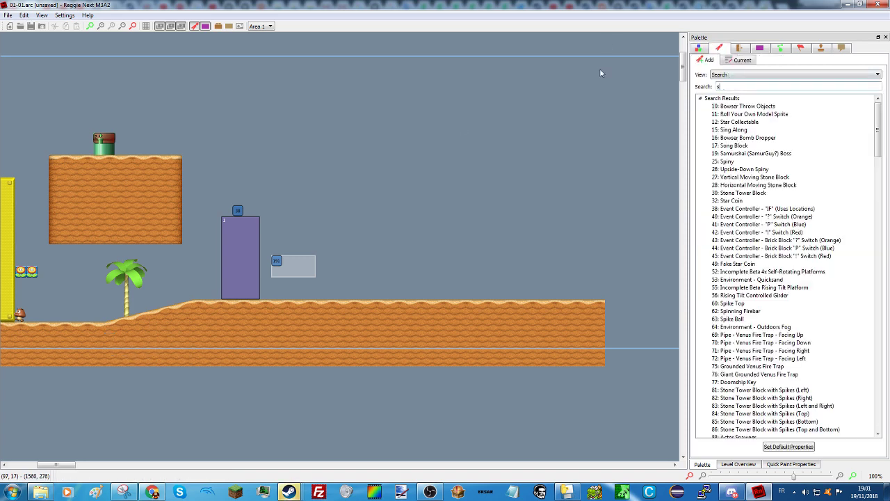
type("witcvh")
key("BackSpace")
key("BackSpace")
key("BackSpace")
key("BackSpace")
key("BackSpace")
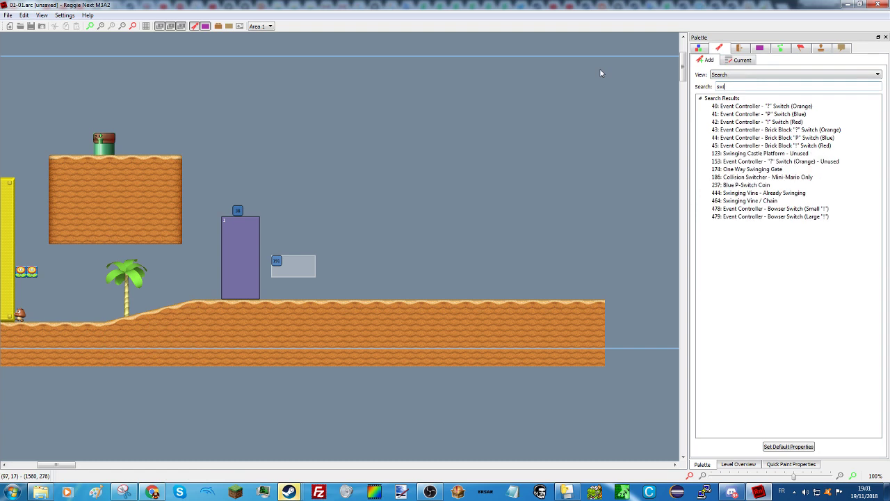
type("icvh")
key("BackSpace")
key("BackSpace")
key("BackSpace")
key("BackSpace")
type("i")
Step: Place an orange ? switch, a blue P switch and a red ! switch along the ground past the Tile God Event
left_click(761, 105)
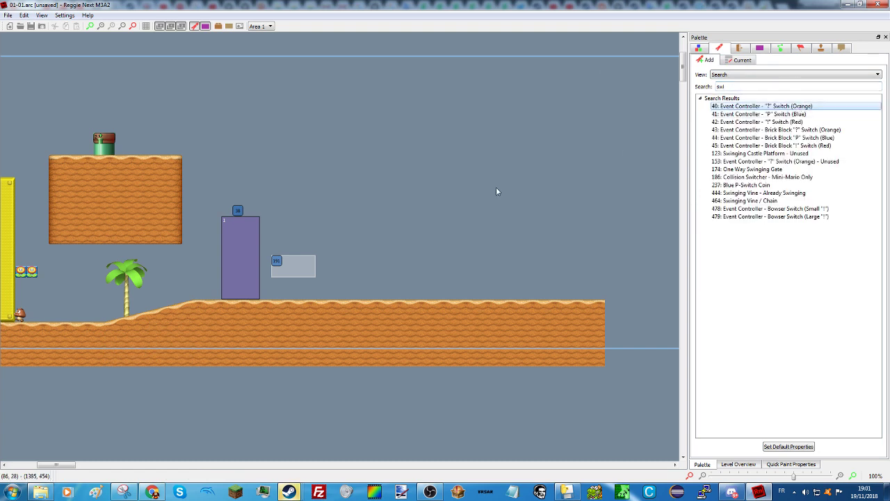
right_click(364, 294)
left_click(761, 113)
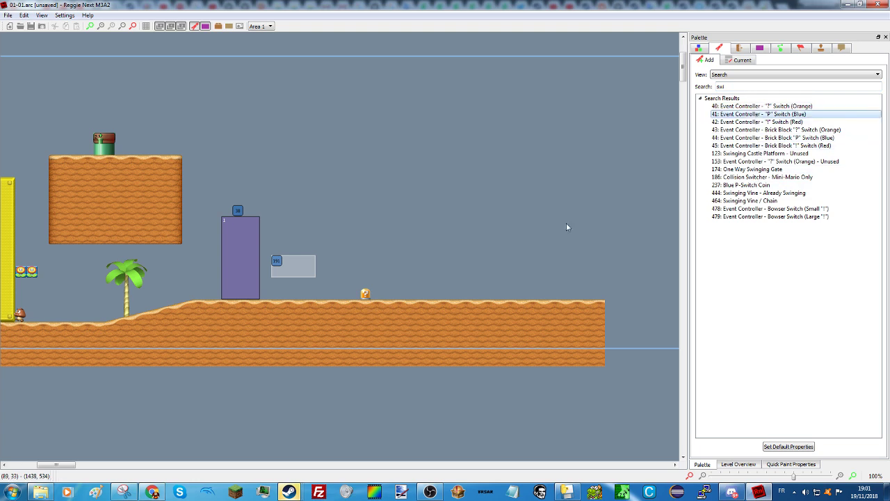
right_click(398, 288)
left_click(758, 122)
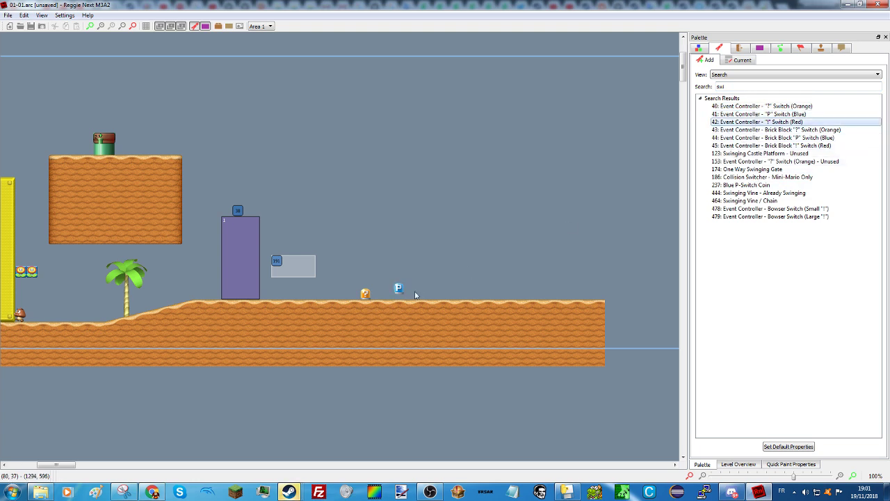
right_click(427, 290)
Step: Lower the P and ! switches onto the ground and view the properties of the orange ? switch
left_click(398, 288)
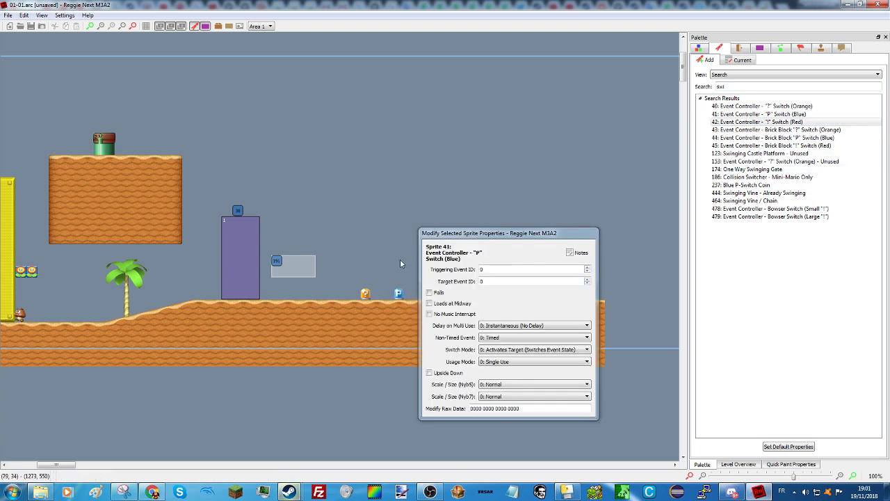
left_click(400, 263)
scroll(399, 263, "down", 3)
left_click(432, 227)
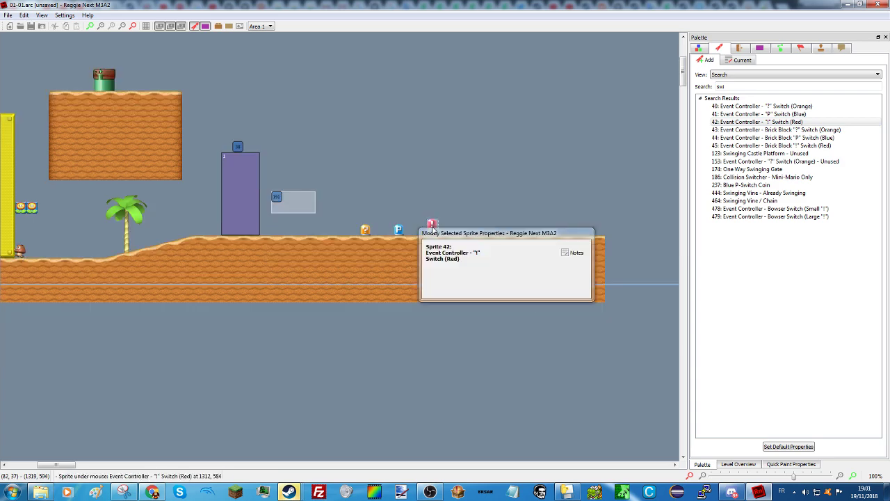
left_click(396, 230)
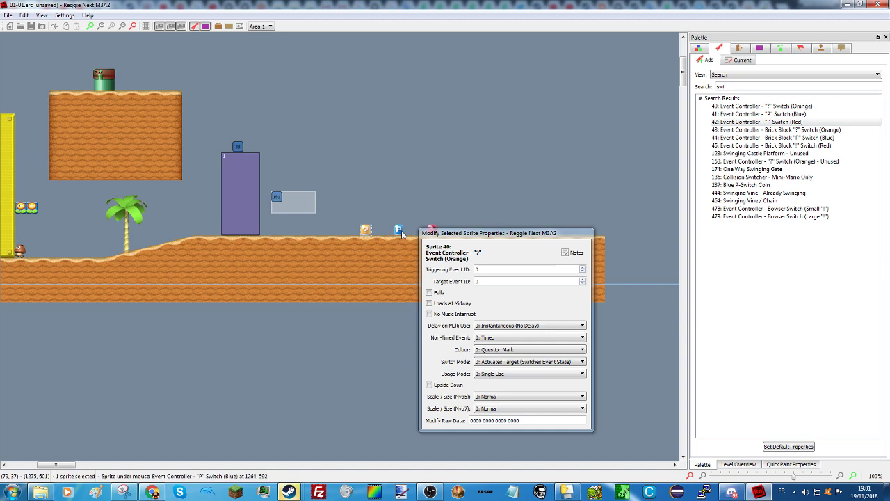
Step: Compare the switches' properties and delete the blue P switch and the red ! switch from the ground
left_click(431, 228)
left_click(366, 230)
left_click(399, 231)
mouse_move(507, 305)
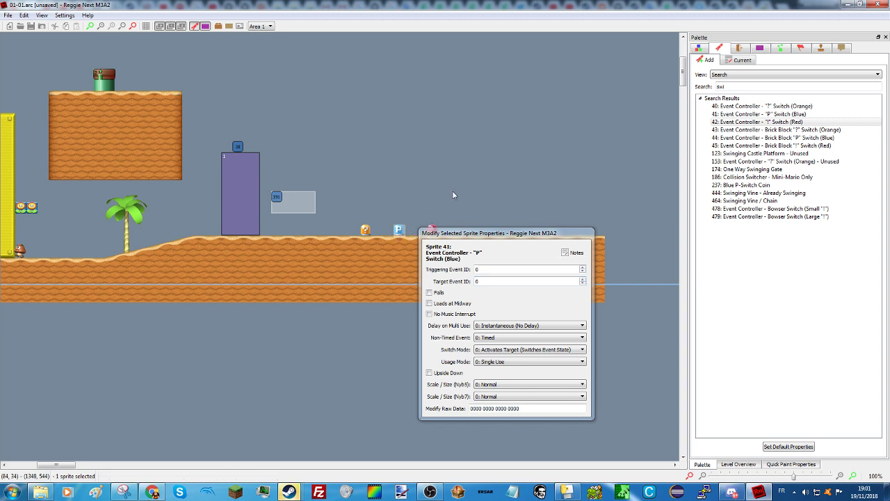
key("Delete")
left_click(432, 230)
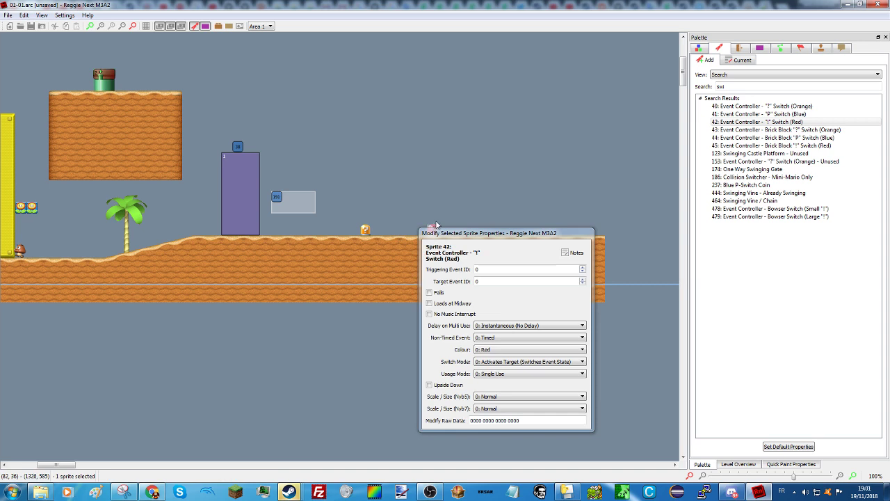
Step: Set the orange ? switch's target event ID to 11 and leave its triggering event ID at 0
left_click(365, 230)
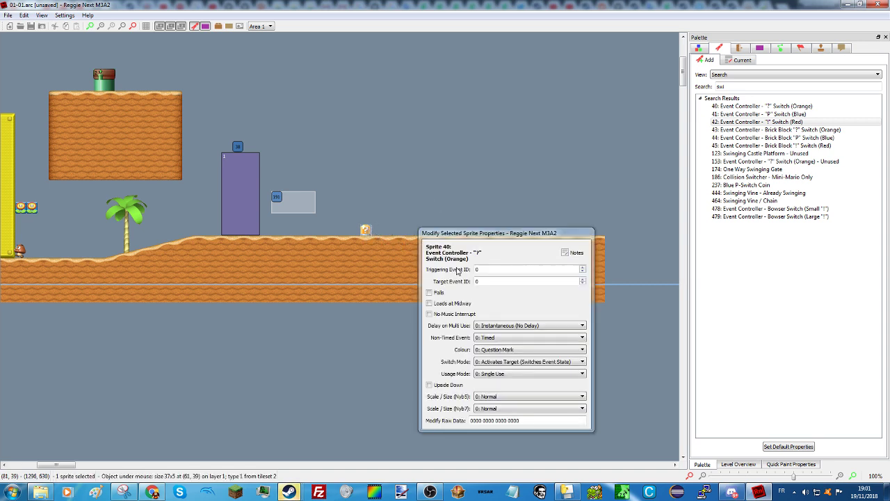
left_click(483, 270)
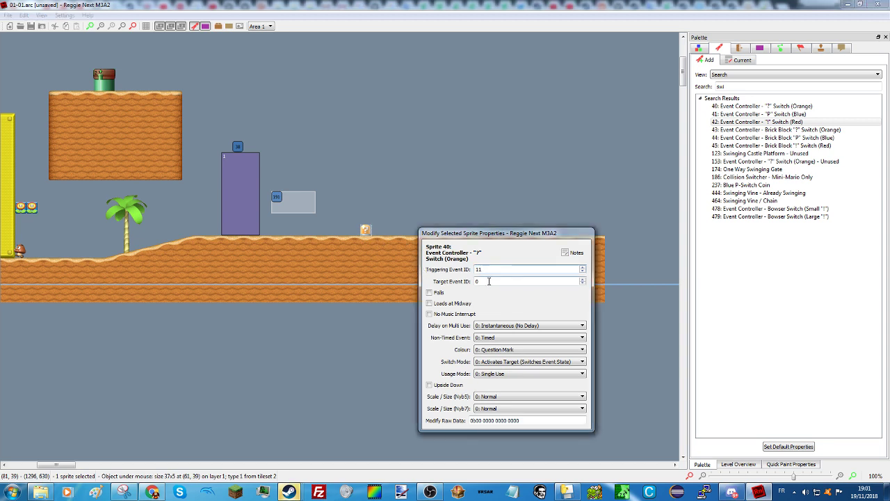
key("Return")
type("11")
key("Tab")
type("11")
Step: Keep the ? switch's multi-use delay on Instantaneous and set its event to Non Timed
mouse_move(440, 294)
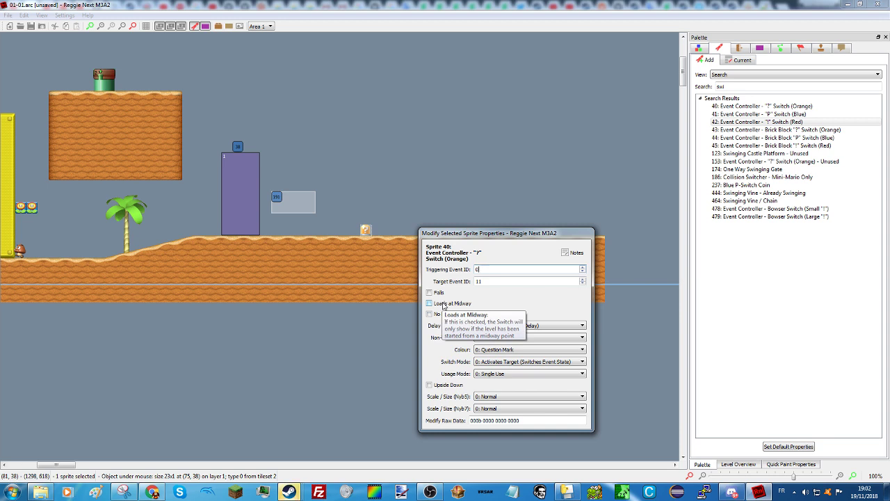
mouse_move(460, 319)
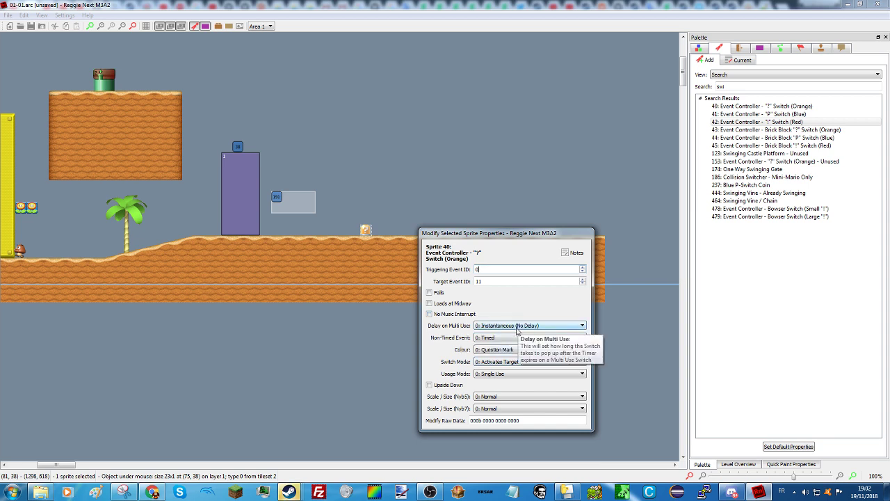
left_click(517, 330)
left_click(517, 330)
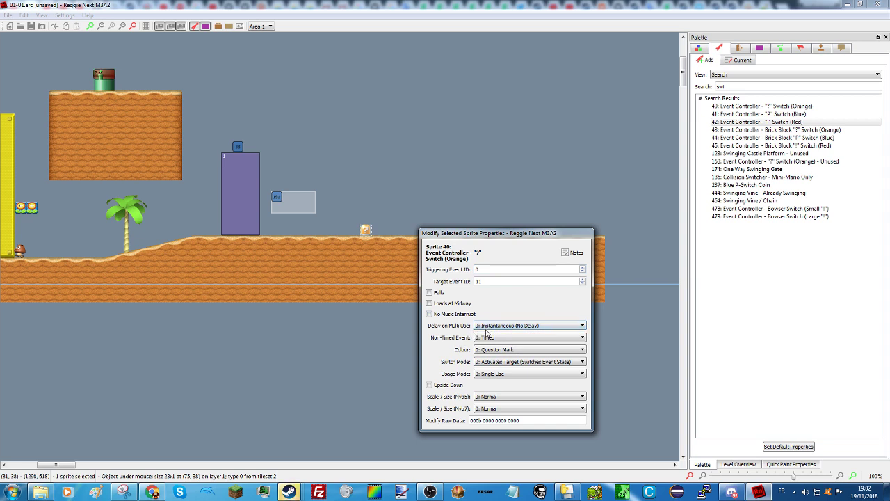
left_click(497, 327)
left_click(506, 331)
left_click(507, 339)
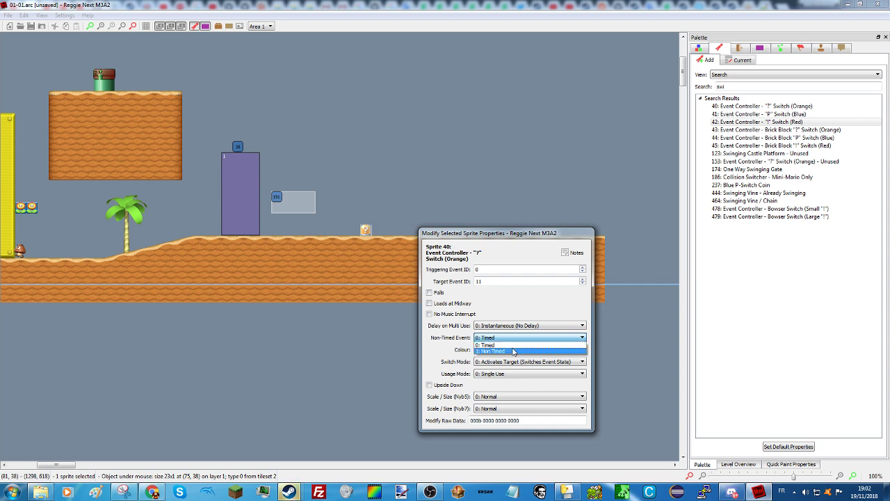
left_click(514, 351)
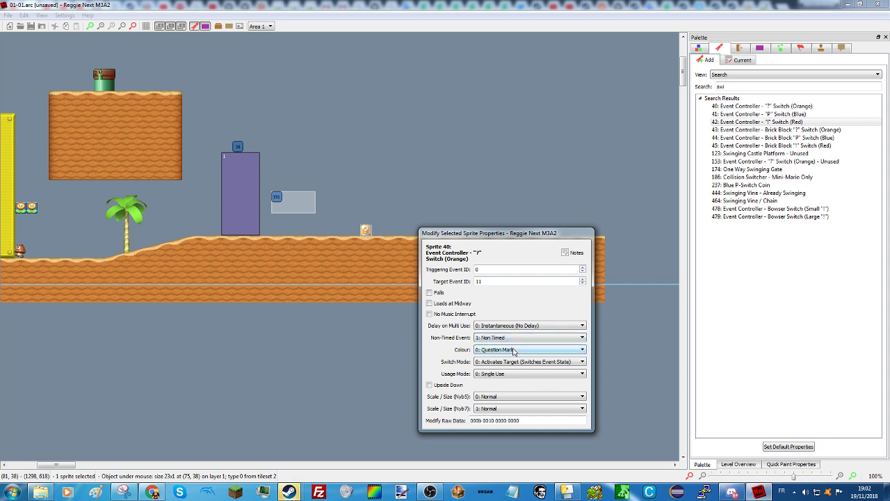
Step: Review the ? switch's colour, switch mode, usage mode and scale options, keeping Question Mark, Activates Target and Single Use
left_click(507, 352)
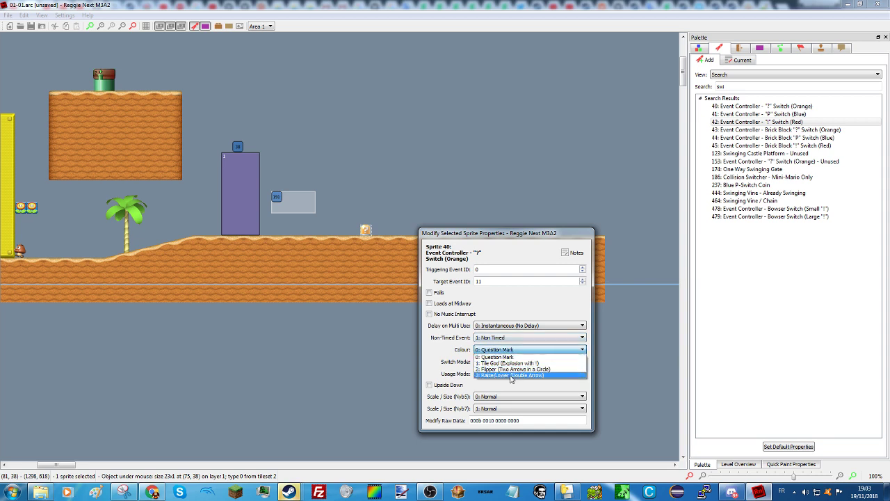
left_click(510, 356)
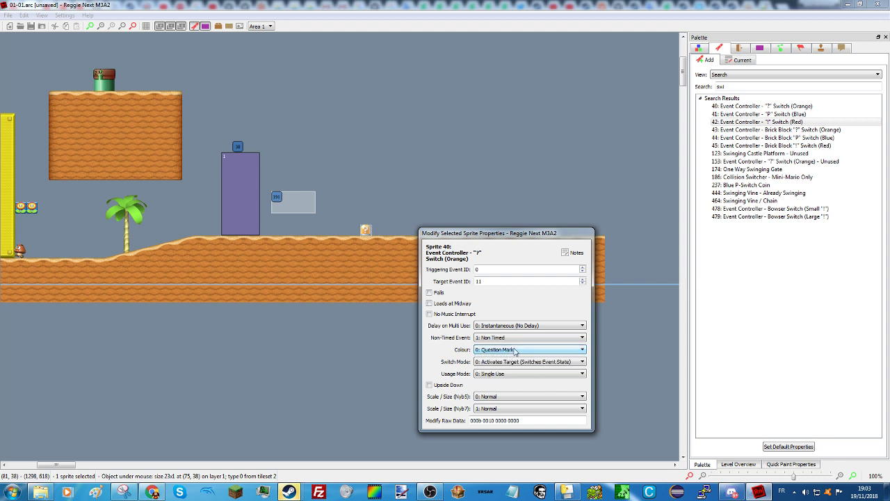
left_click(511, 366)
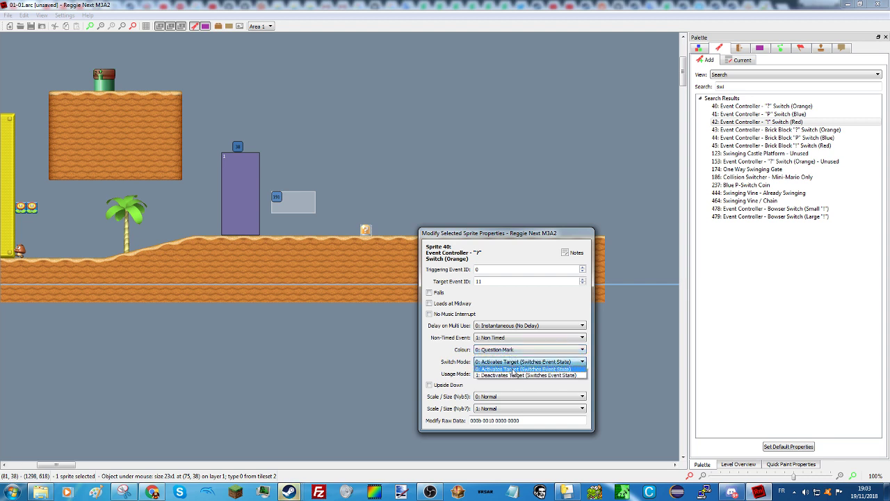
left_click(508, 370)
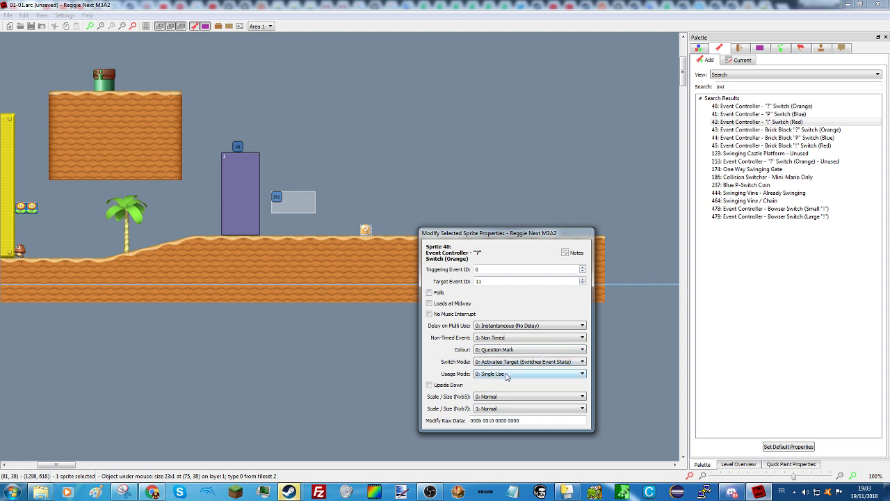
left_click(506, 376)
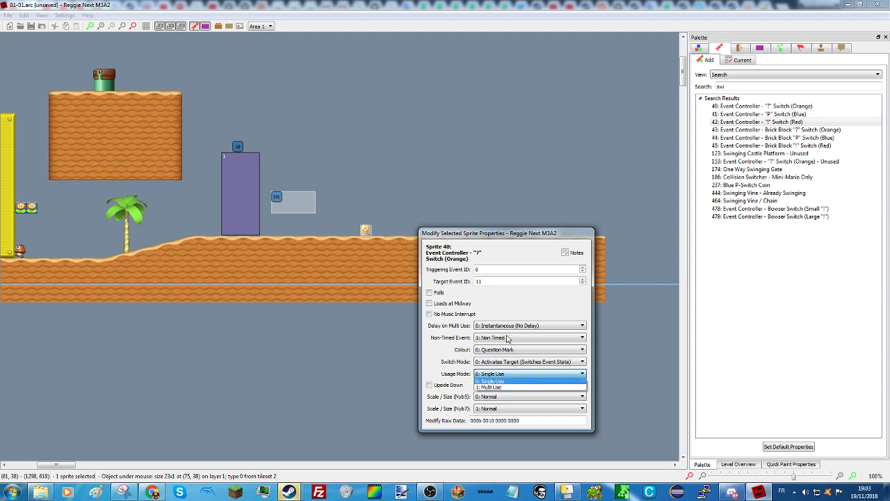
left_click(501, 382)
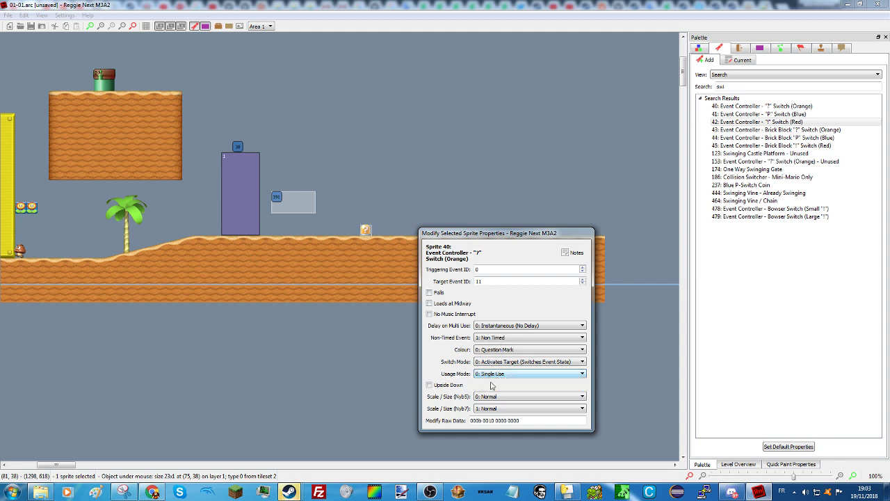
left_click(455, 387)
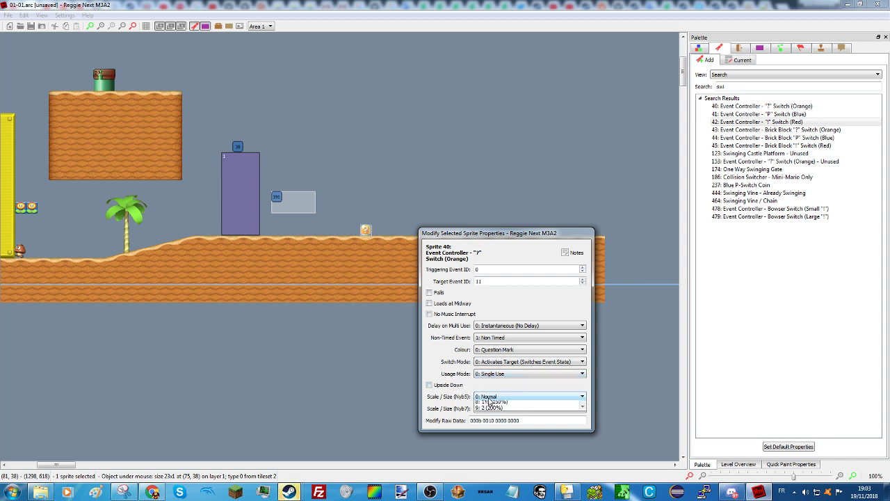
left_click(488, 400)
left_click(495, 406)
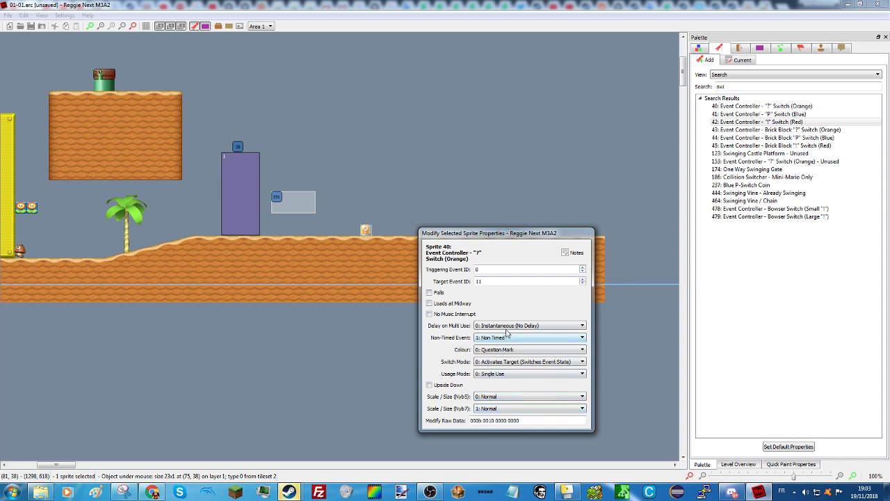
Step: Move the ? switch closer to the Tile God Event and place a copy of that event beyond the switch
left_click_drag(365, 230, 348, 230)
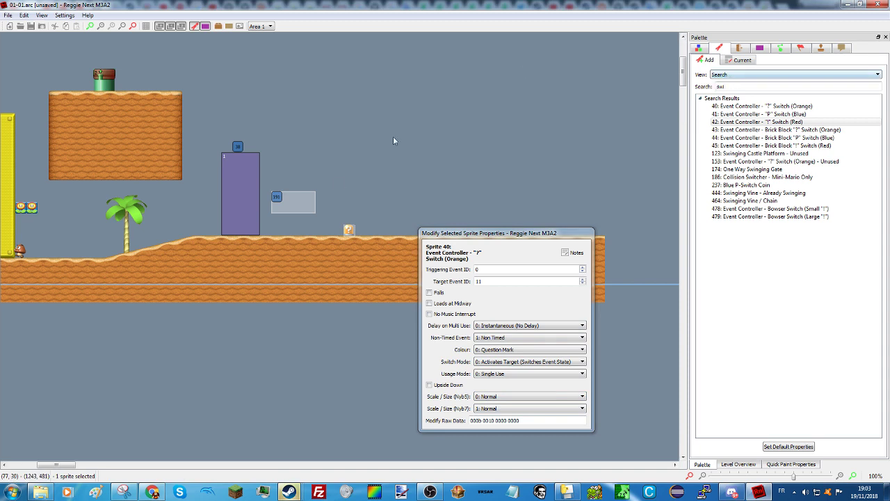
left_click(308, 203)
key("ctrl+c")
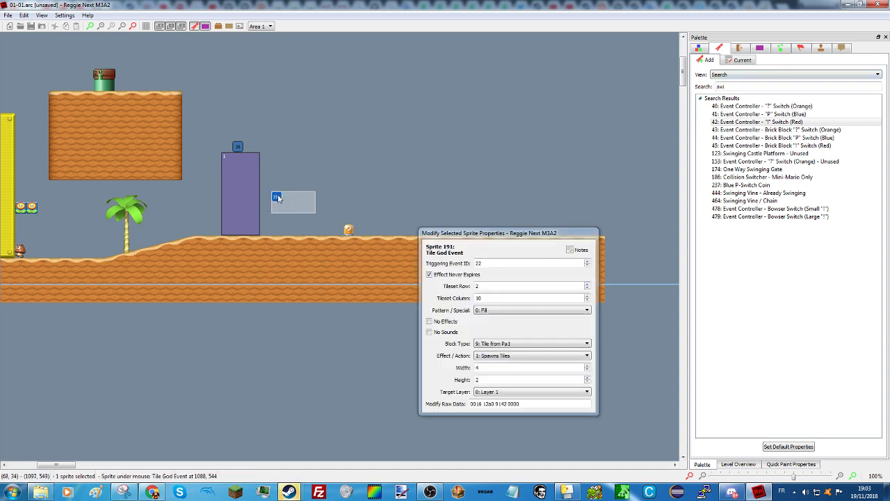
key("ctrl+v")
left_click_drag(351, 247, 395, 208)
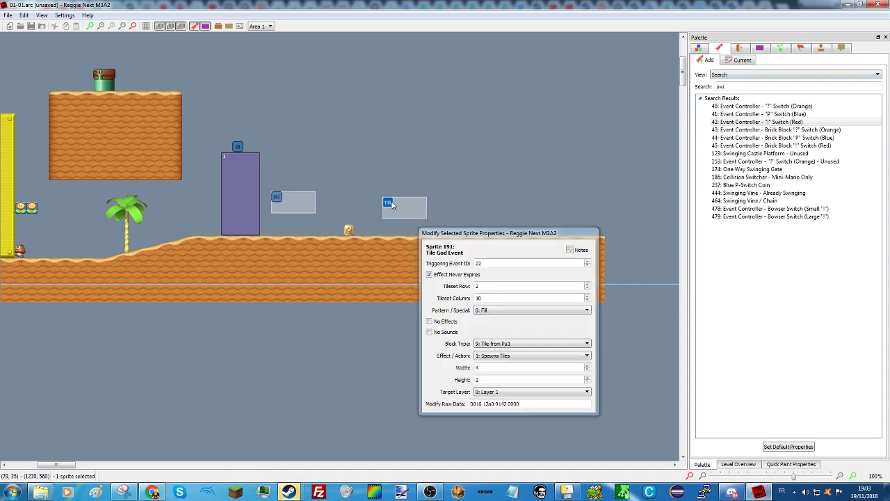
Step: Set the copied Tile God Event's triggering event ID to 11, block type to Brick Block, and tileset row and column to 0
double_click(502, 262)
type("11")
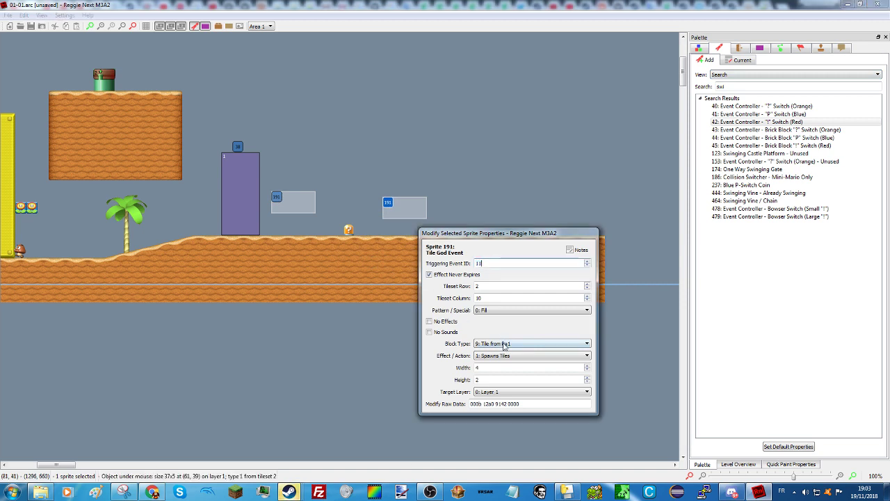
left_click(505, 343)
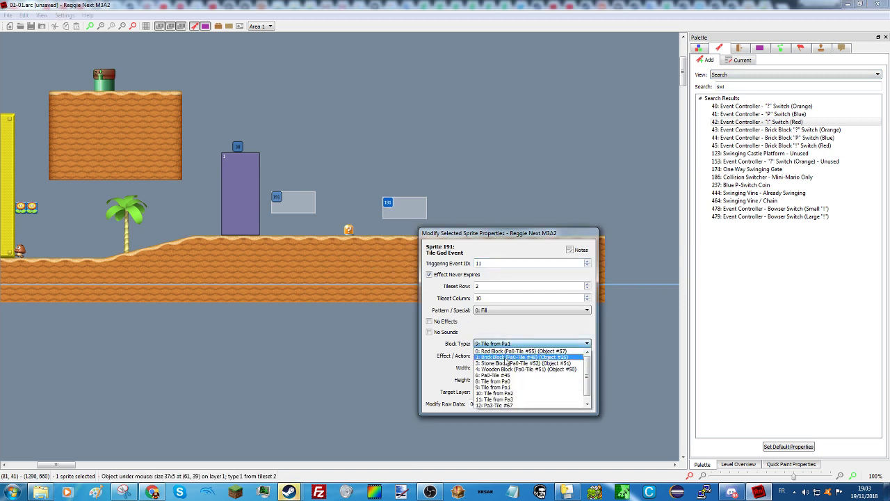
left_click(506, 357)
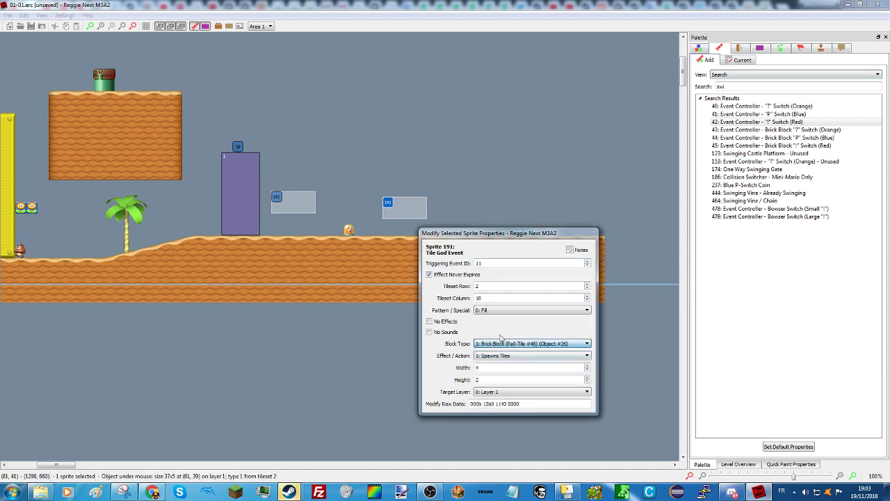
double_click(485, 285)
type("0")
double_click(498, 298)
type("0")
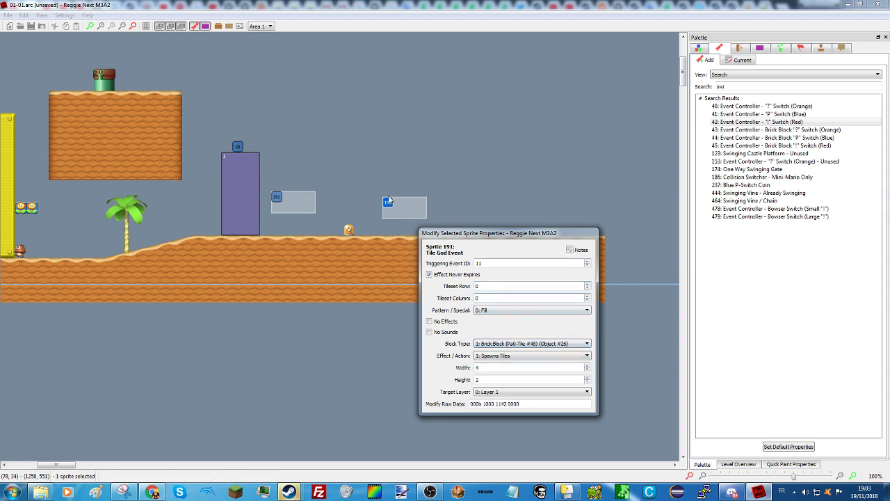
Step: Align the copied Tile God Event with the original's height, using a temporary four-tile ground column as a guide, and delete the column
mouse_move(385, 201)
left_mouse_down()
mouse_move(386, 211)
mouse_move(379, 198)
mouse_move(387, 199)
mouse_move(370, 199)
mouse_move(381, 199)
left_mouse_up()
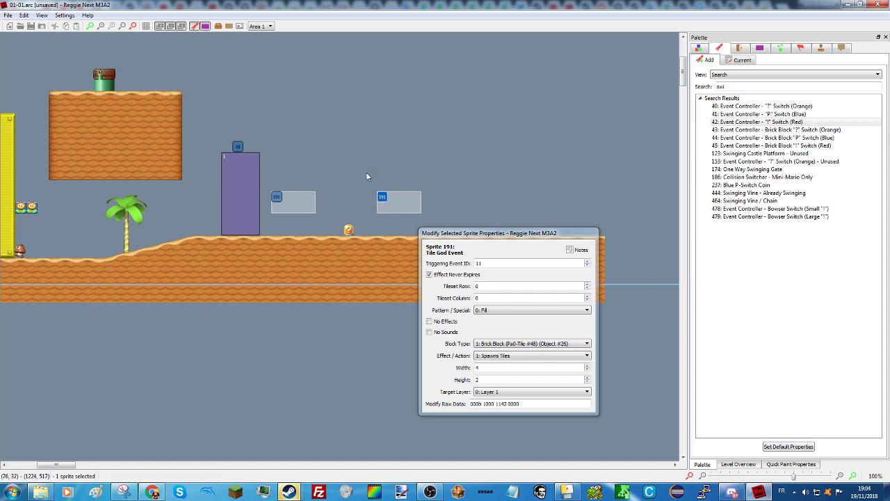
left_click(367, 176)
left_click(699, 48)
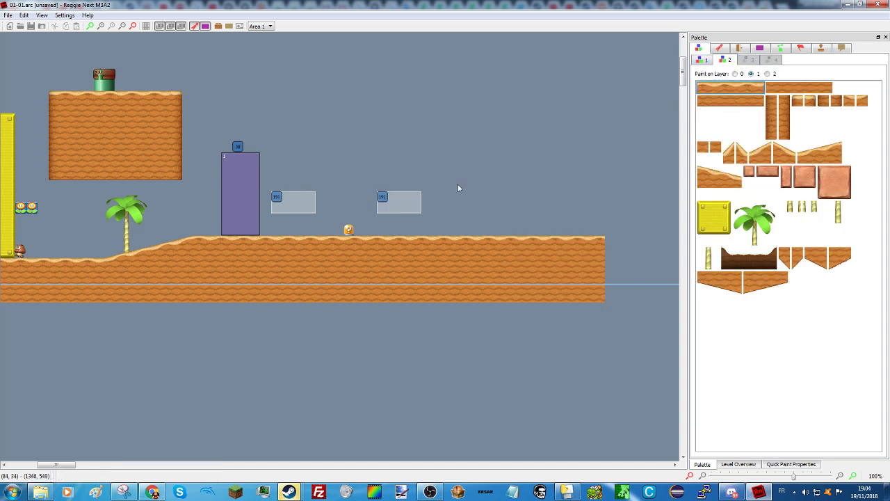
mouse_move(421, 231)
right_mouse_down()
mouse_move(385, 201)
mouse_move(271, 199)
mouse_move(422, 201)
right_mouse_up()
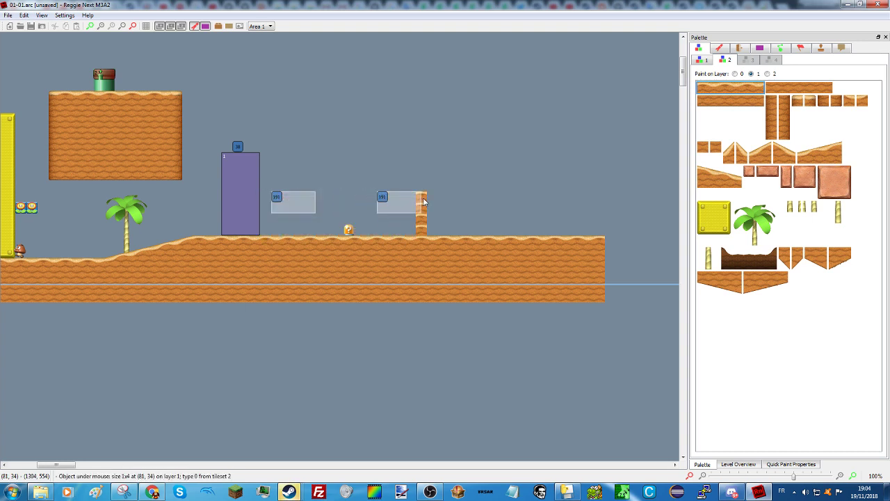
left_click_drag(405, 209, 411, 211)
left_click(421, 222)
key("Delete")
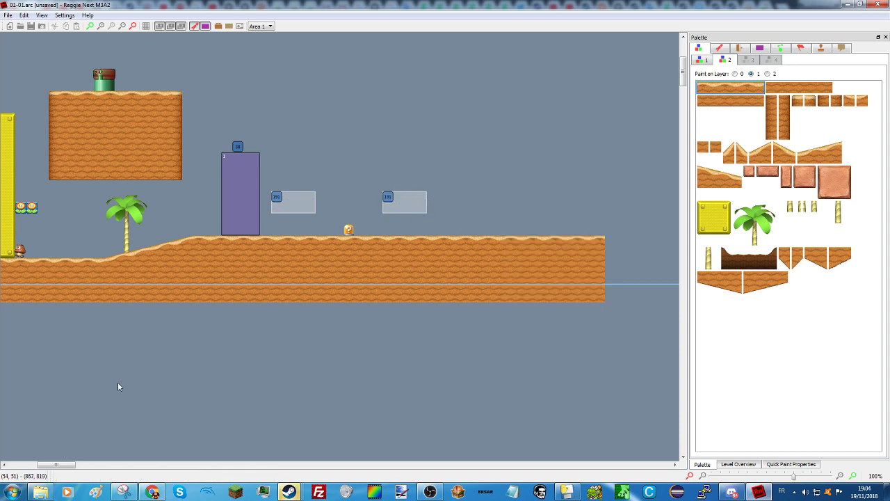
Step: Try Foggy Cavern (0902) and Overworld Hills (0102) as Zone 1's first scenery background, and settle on Pyramids (0402)
left_click_drag(67, 465, 48, 470)
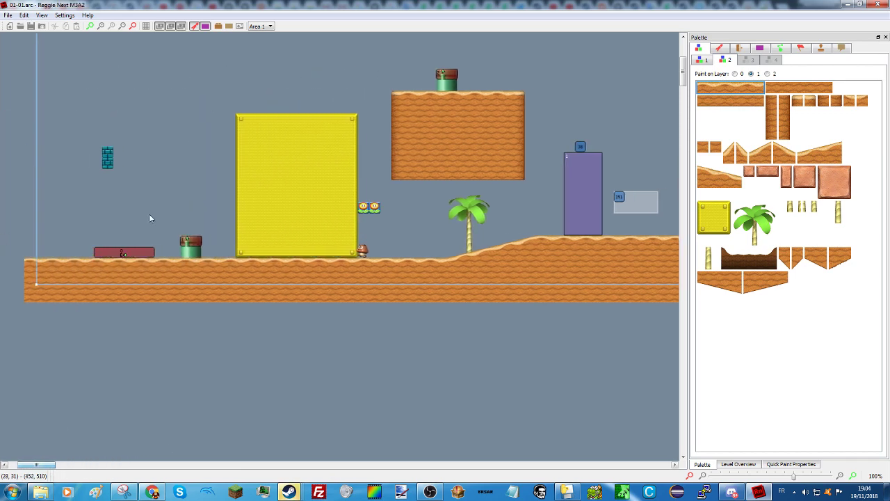
left_click(240, 25)
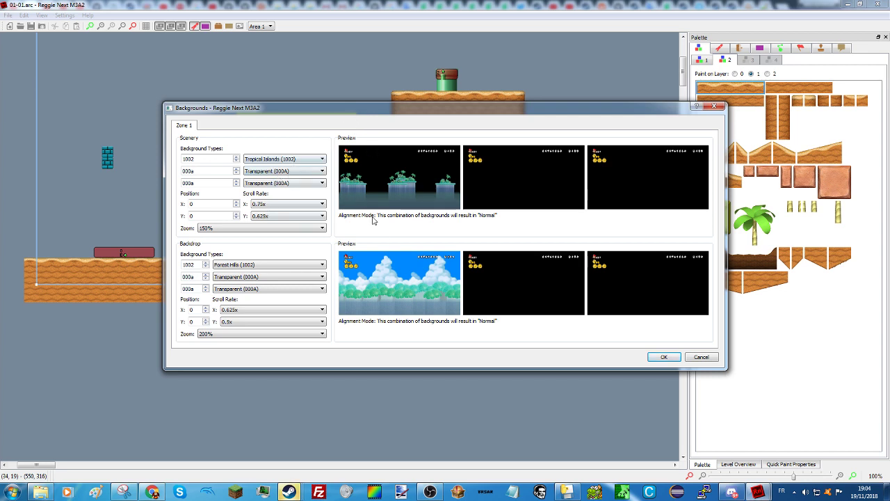
left_click(298, 159)
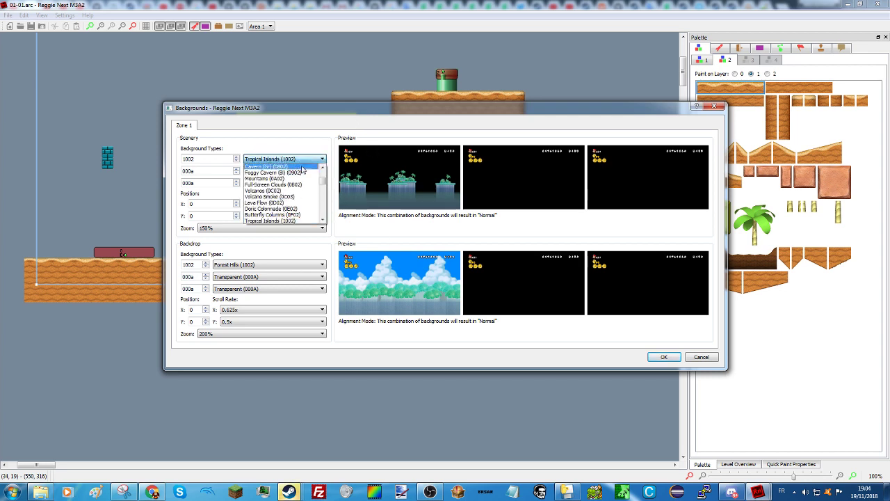
left_click(304, 172)
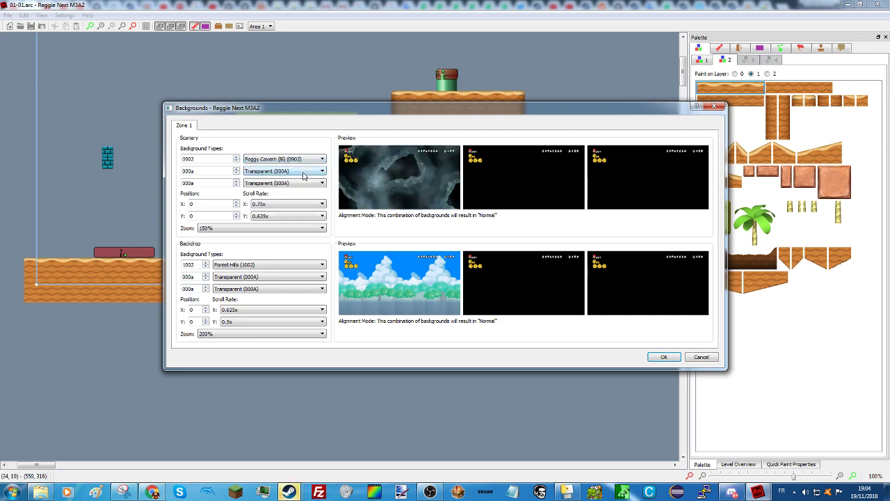
left_click(304, 162)
scroll(306, 171, "up", 5)
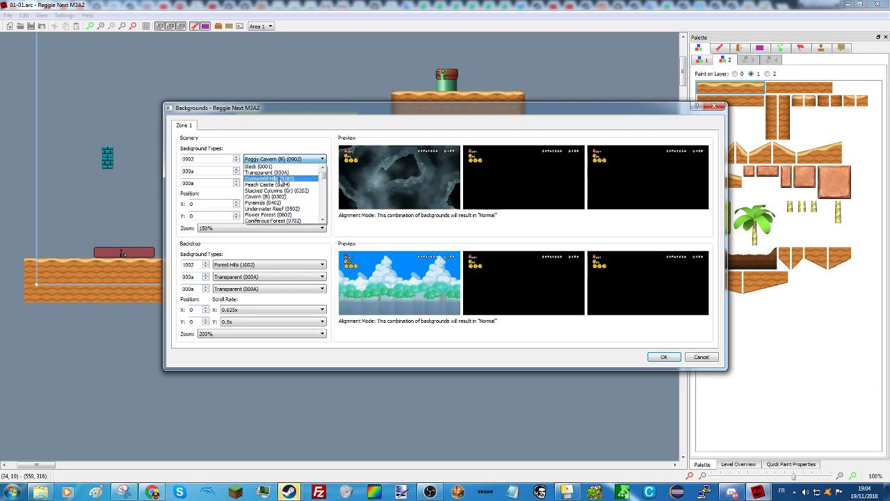
left_click(281, 179)
left_click(301, 159)
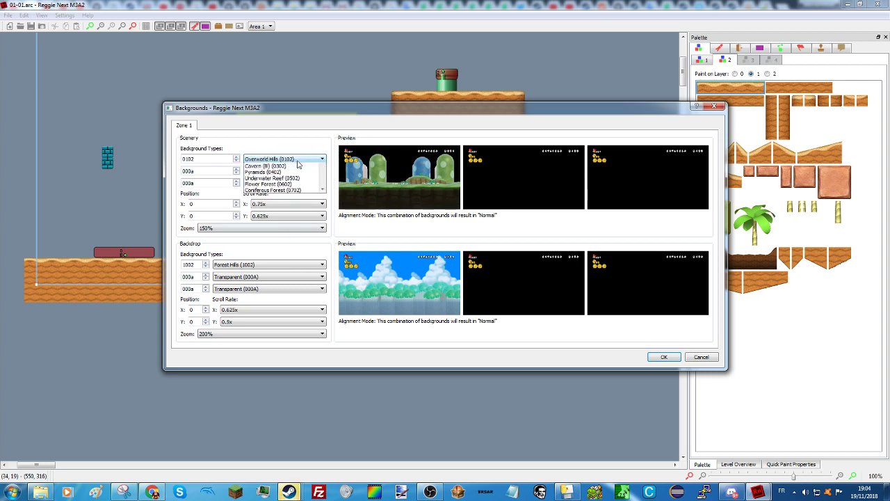
left_click(289, 202)
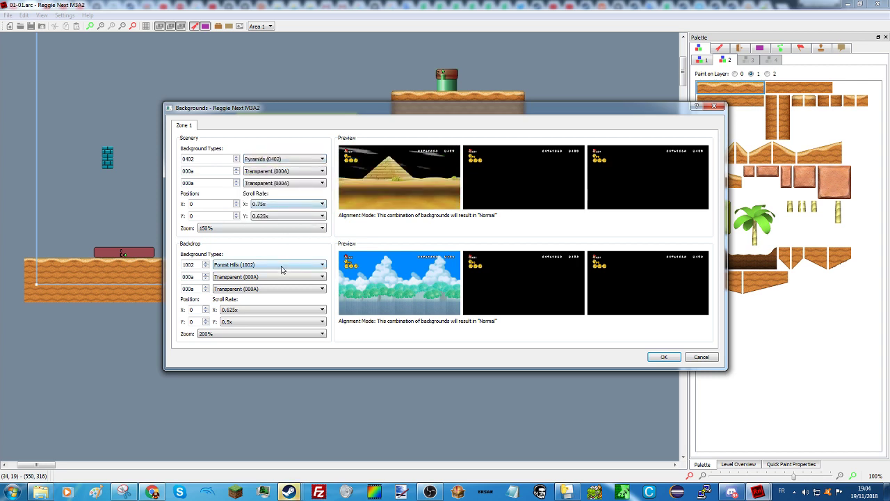
Step: Set Zone 1's first backdrop background to Desert Pyramids (0402) and apply the background settings
double_click(195, 265)
type("402")
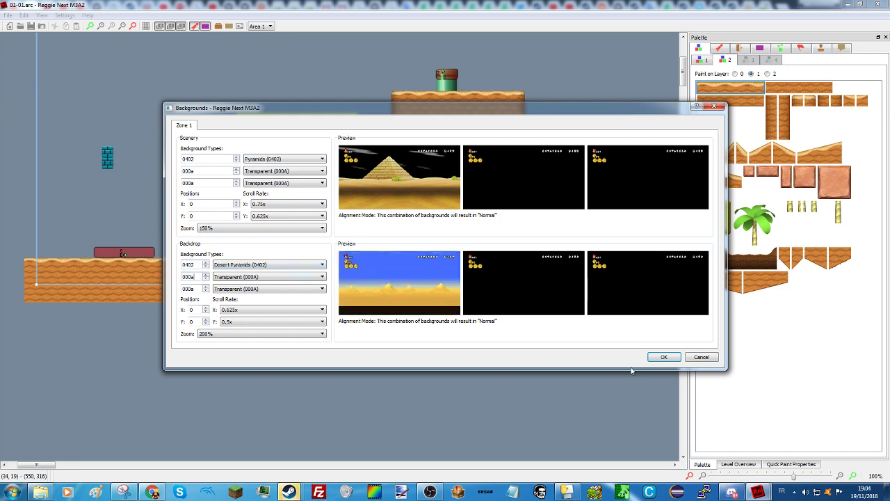
left_click(660, 359)
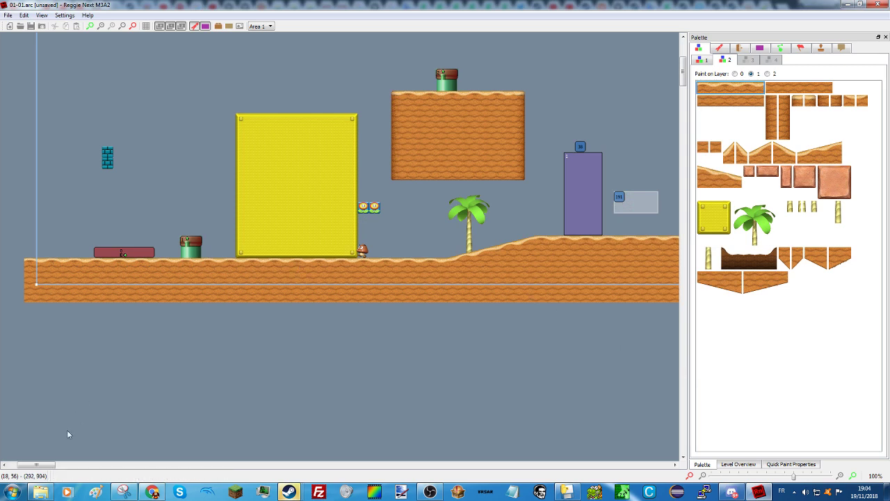
Step: Search the sprites for "star" and place a Star Coin (32) just beyond the second Tile God Event
left_click_drag(47, 465, 75, 464)
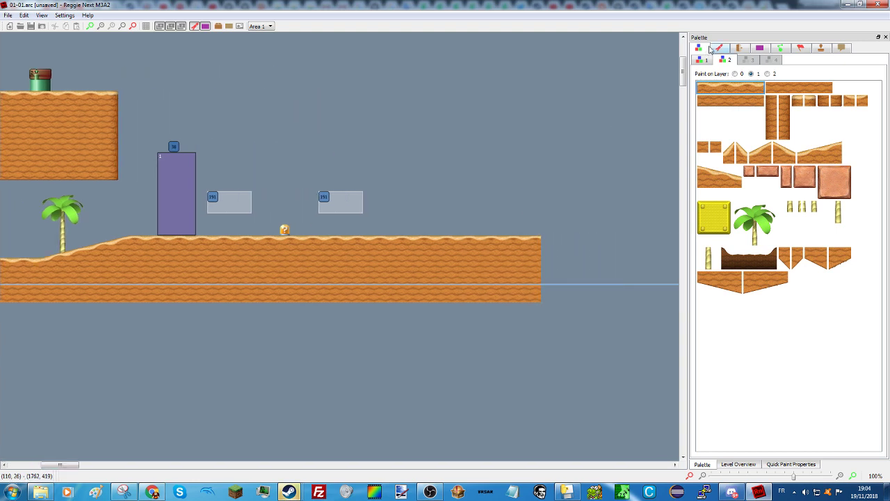
left_click(719, 48)
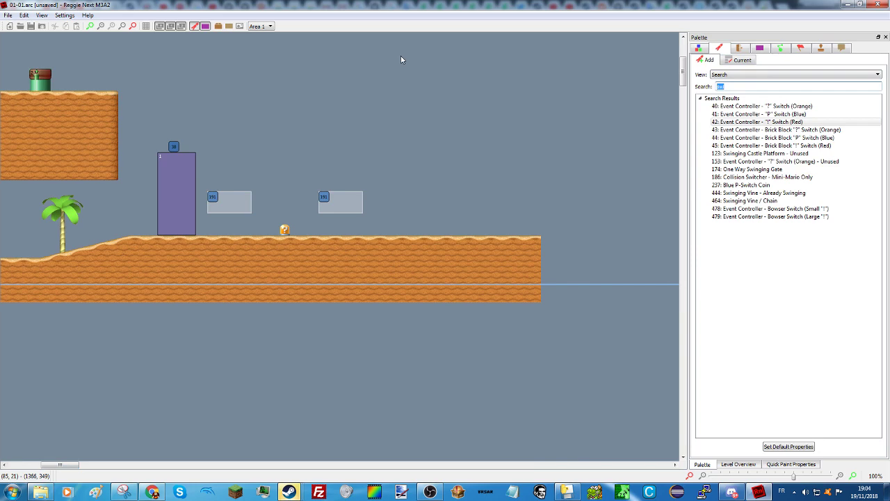
type("star")
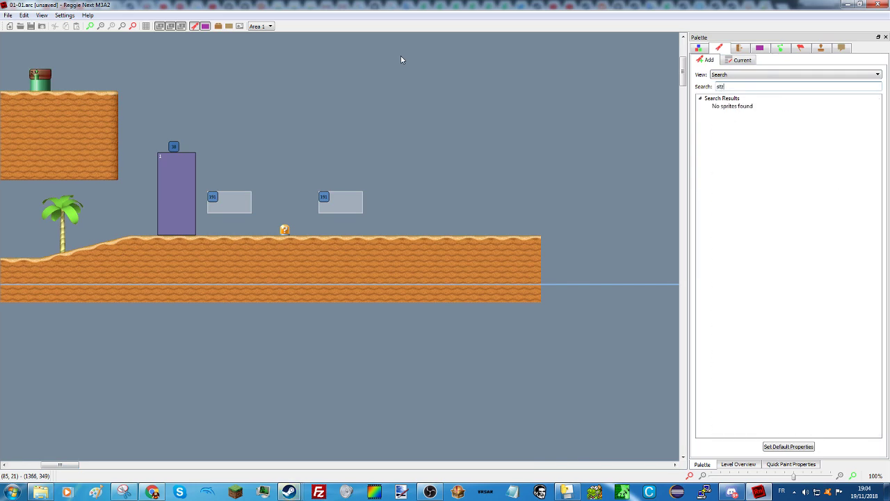
left_click(737, 115)
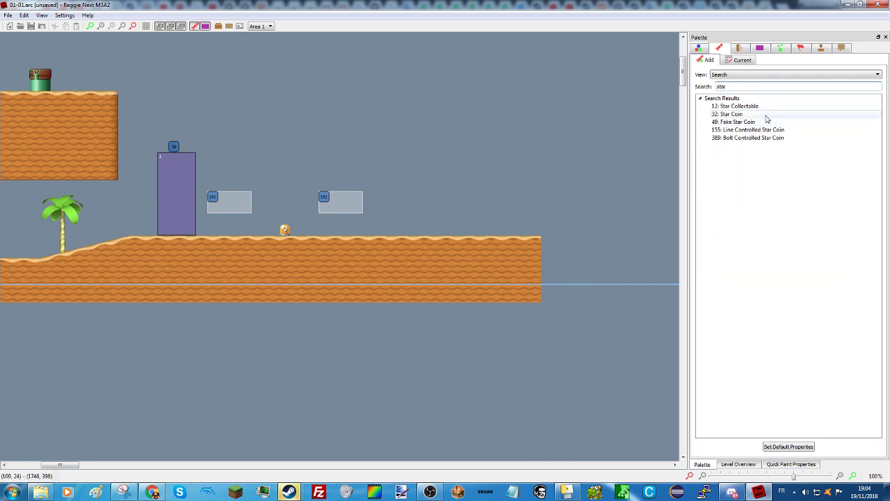
left_click(390, 154)
left_click_drag(390, 154, 418, 200)
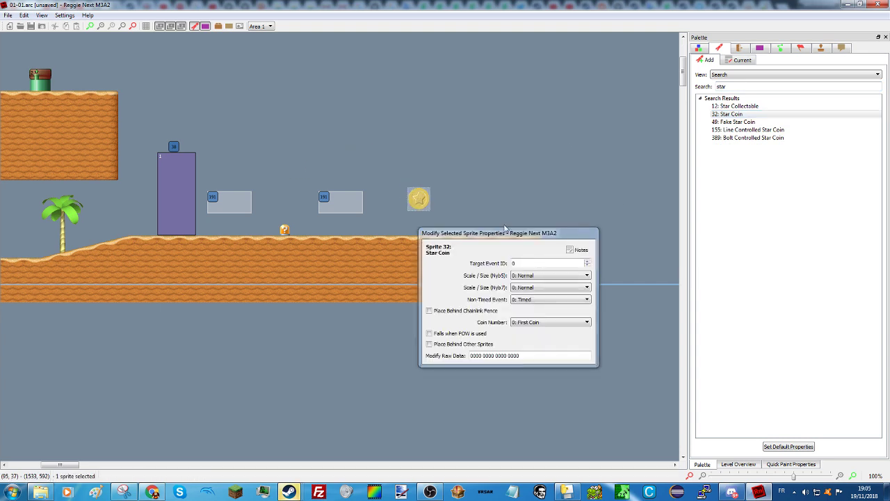
Step: Search the sprites for "magic" and place a Magic Platform (169) a short distance beyond the Star Coin
double_click(735, 87)
type("magic")
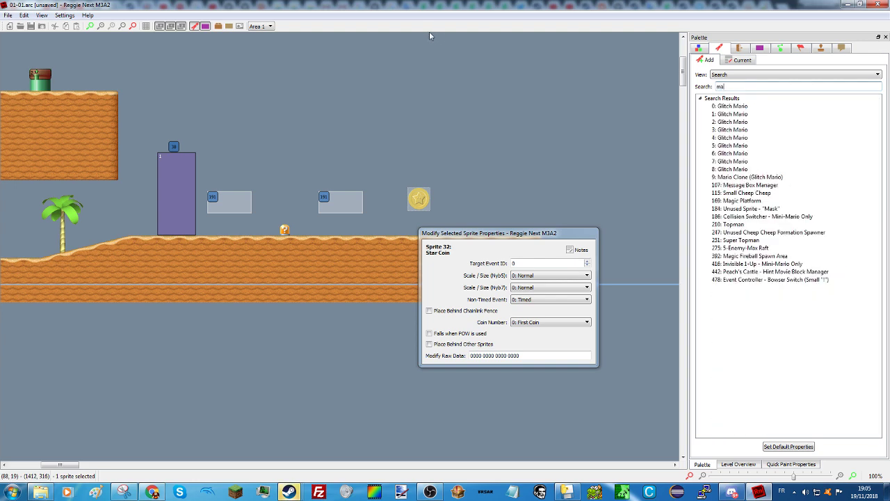
left_click(737, 105)
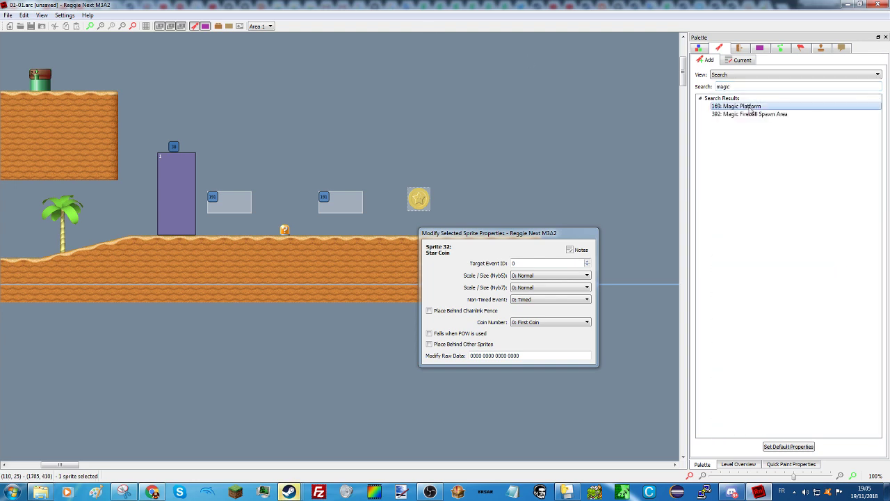
left_click(508, 189)
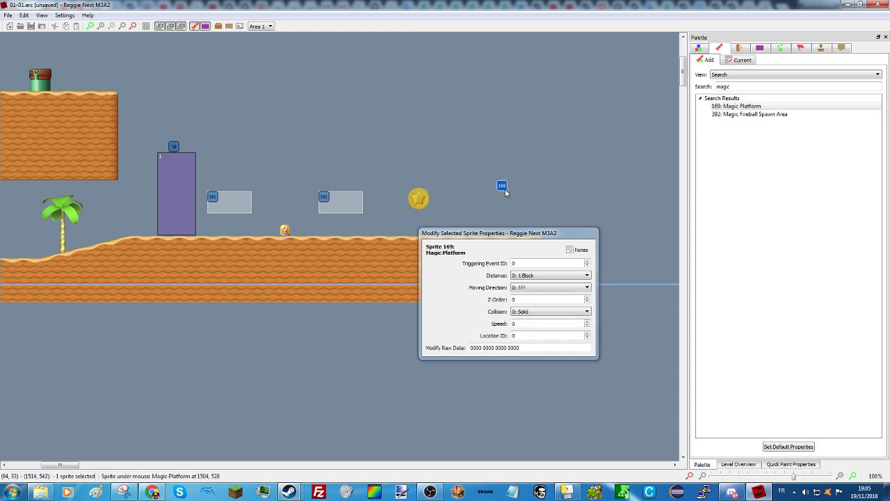
left_click_drag(508, 190, 481, 194)
left_click(538, 151)
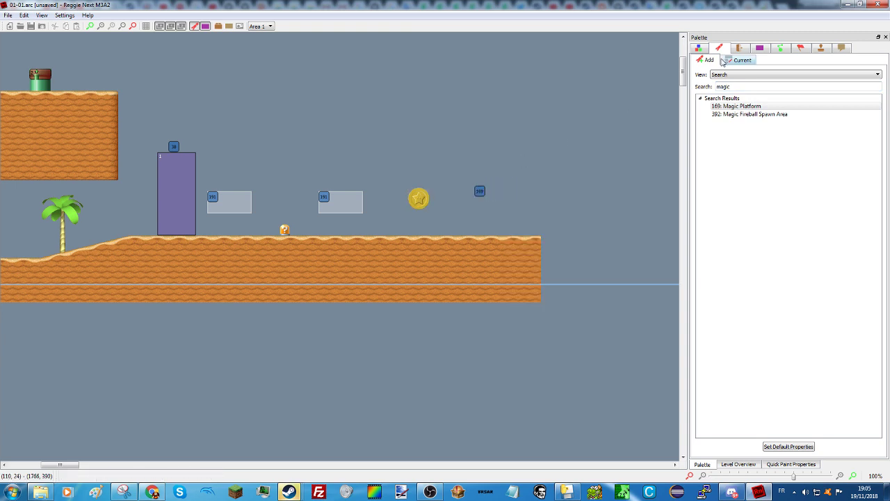
Step: Place a large stone block beyond the Magic Platform sprite and cover it exactly with a new 48x48 location, ID 2
left_click(699, 48)
left_click(819, 181)
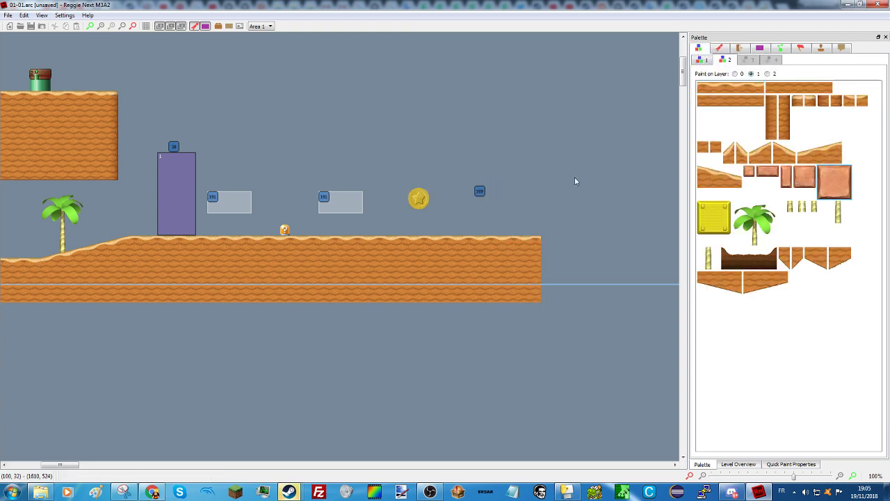
mouse_move(514, 183)
right_mouse_down()
mouse_move(549, 223)
mouse_move(642, 233)
mouse_move(513, 186)
mouse_move(521, 198)
right_mouse_up()
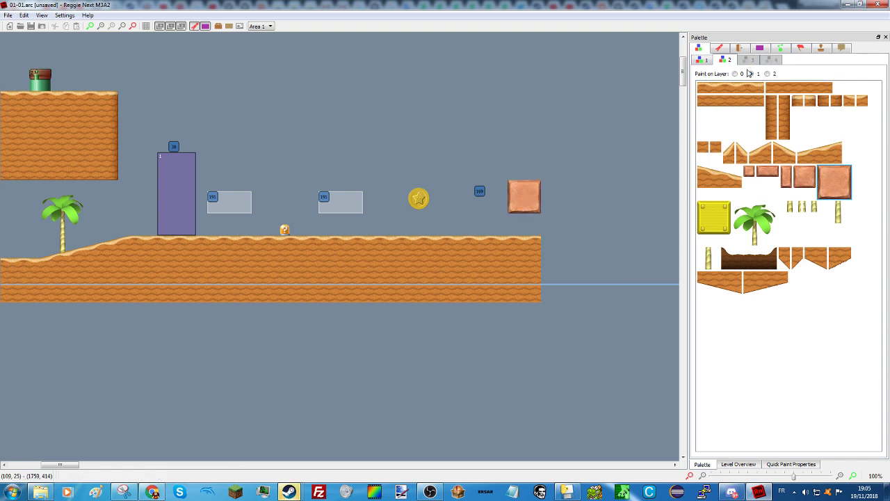
left_click(759, 47)
right_click_drag(509, 180, 540, 214)
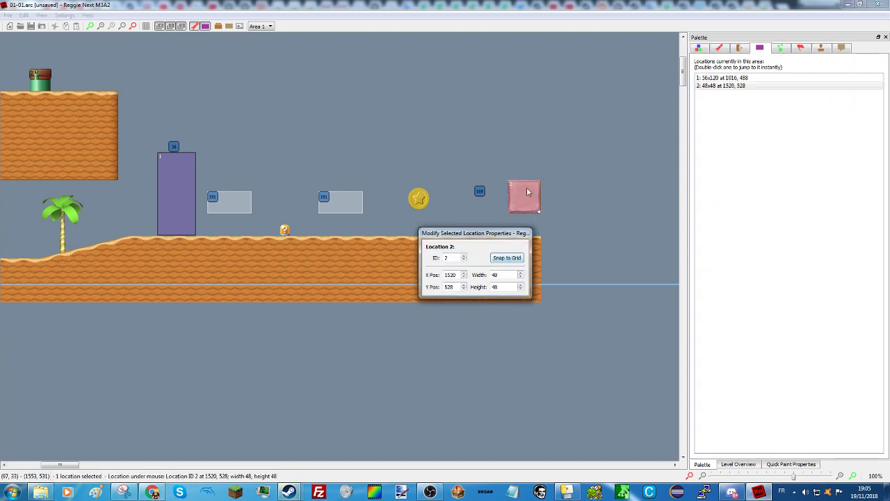
left_click(547, 181)
Step: Set the Magic Platform's triggering event ID to 3
left_click(479, 190)
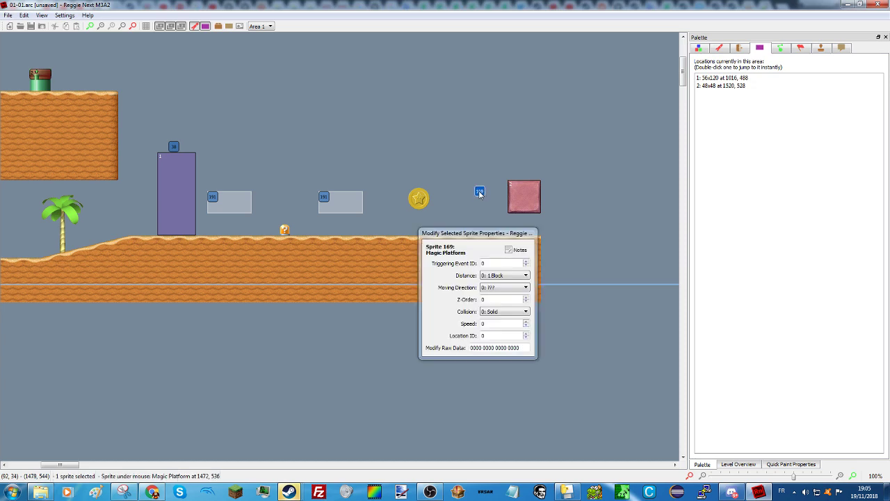
left_click(490, 262)
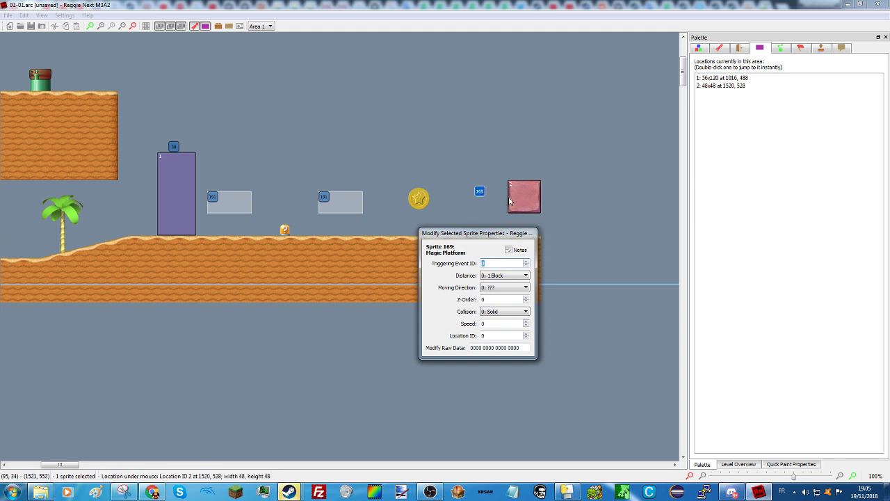
left_click(577, 147)
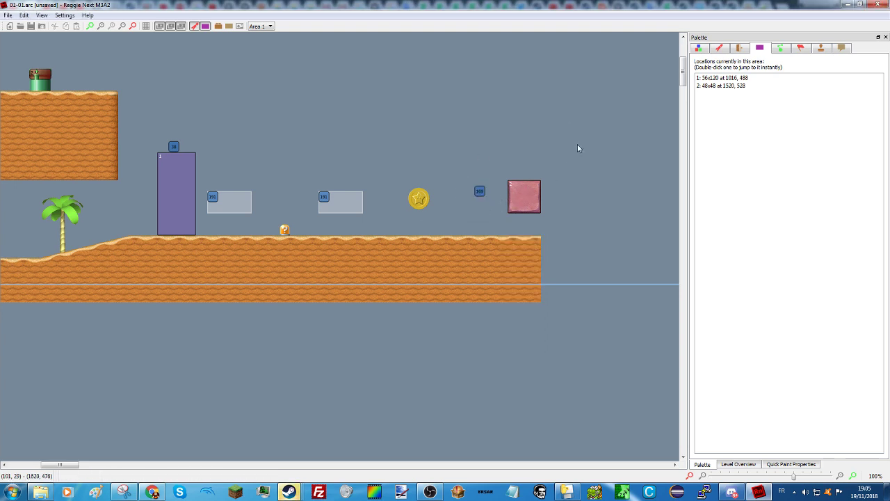
Step: Place a copy of the ? switch on the ground near the Star Coin and set its target event ID to 3
left_click(285, 230)
left_click_drag(287, 231, 438, 233)
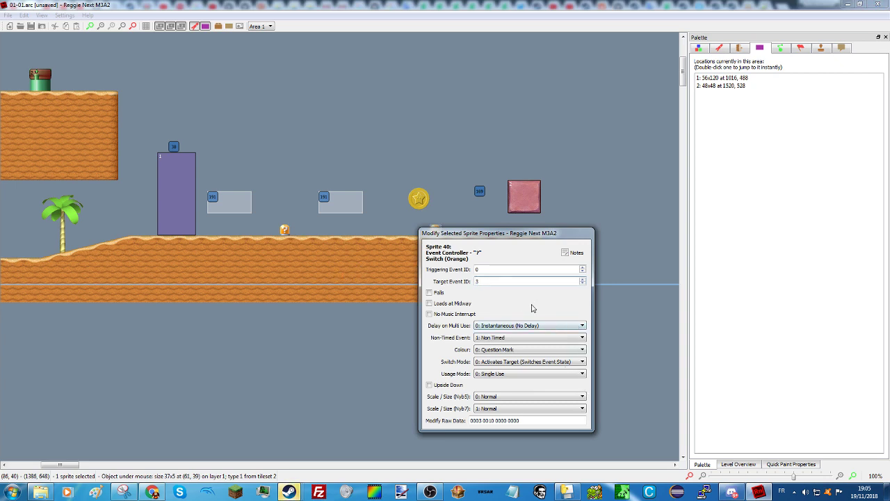
left_click(617, 324)
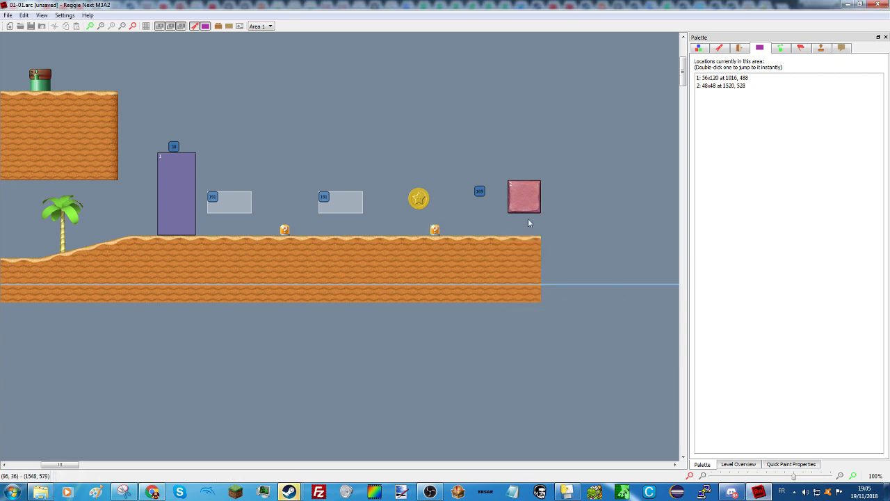
Step: Move the stone block together with location 2 directly below the far end of the ground
left_click_drag(517, 173, 525, 321)
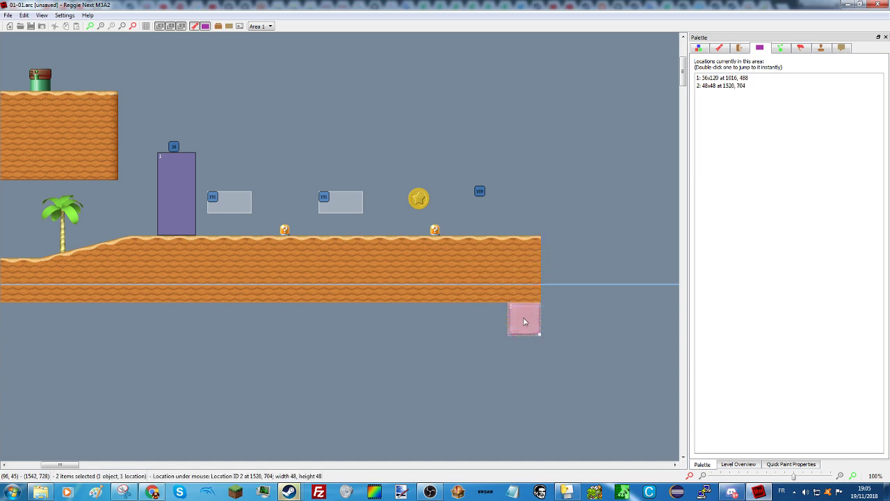
left_click(482, 191)
left_click(487, 199)
Step: Align the Magic Platform sprite with the corner of a temporary large stone block, and delete that block
left_click(480, 191)
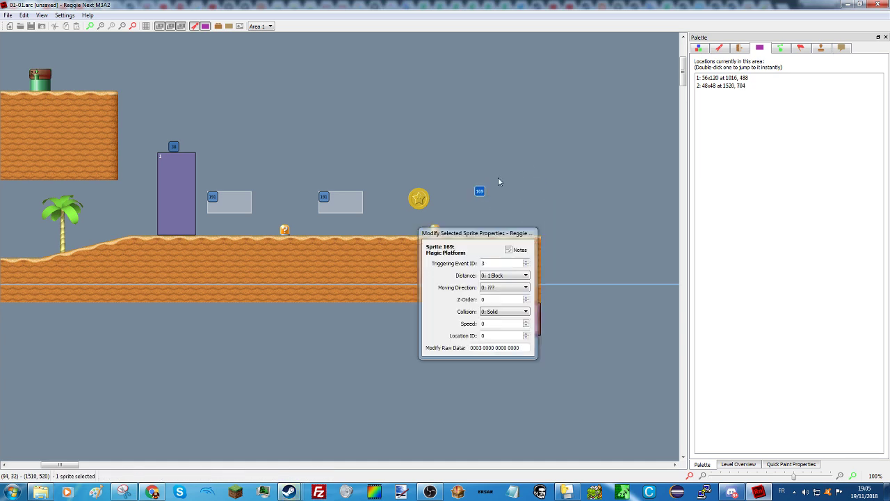
left_click(698, 48)
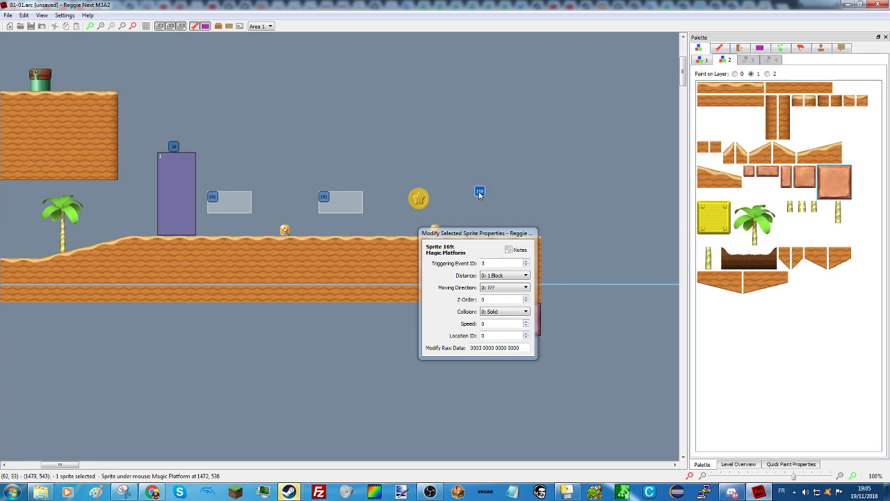
mouse_move(478, 185)
left_mouse_down()
mouse_move(504, 213)
mouse_move(486, 195)
left_mouse_up()
left_click(496, 197)
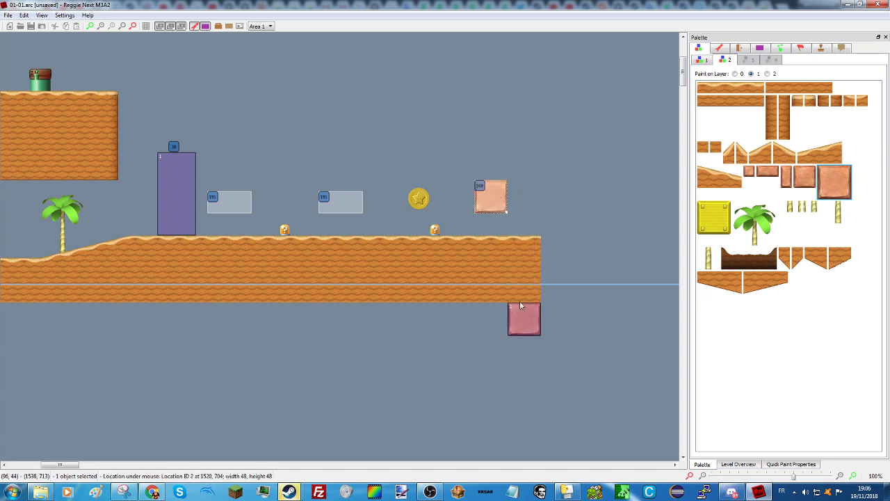
key("Delete")
left_click(531, 324)
Step: Set the Magic Platform's location ID to 2, moving direction to Up, distance to 10 Blocks and speed to 10, keeping collision Solid
left_click(479, 185)
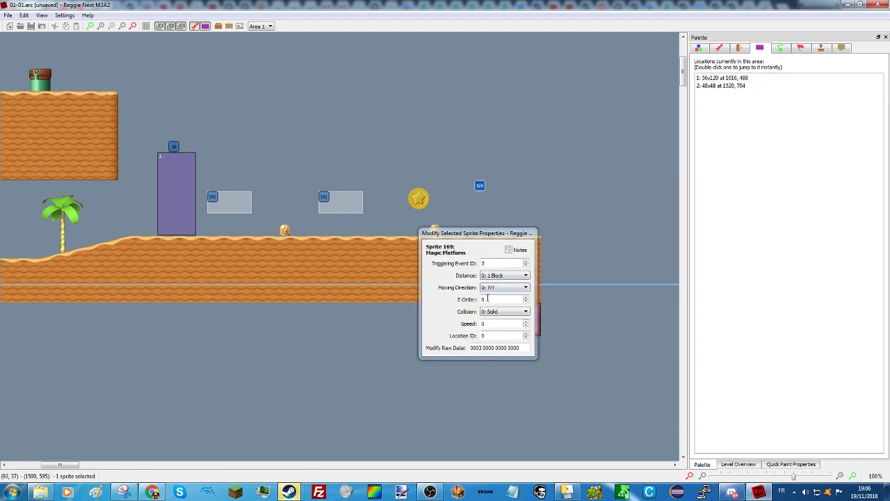
left_click(501, 335)
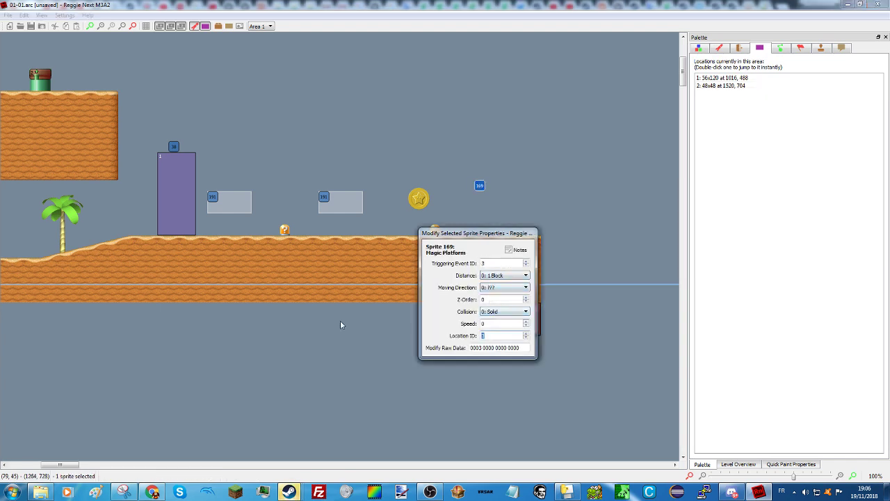
left_click(492, 288)
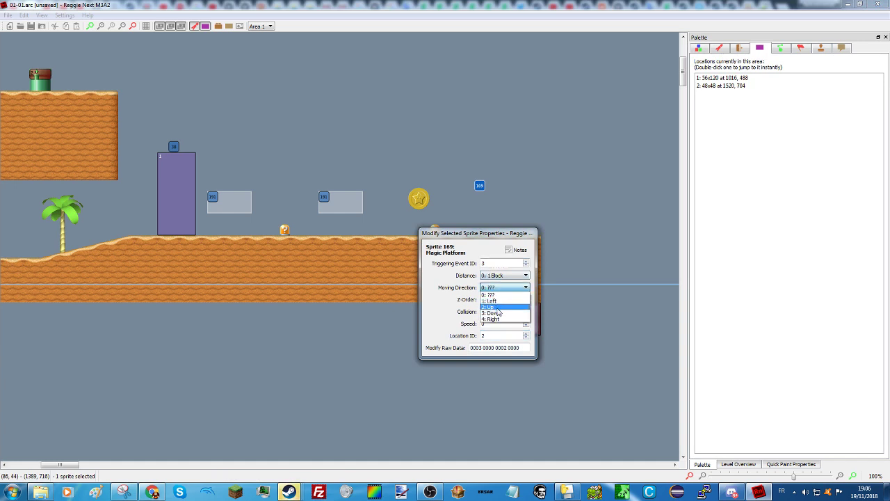
left_click(496, 308)
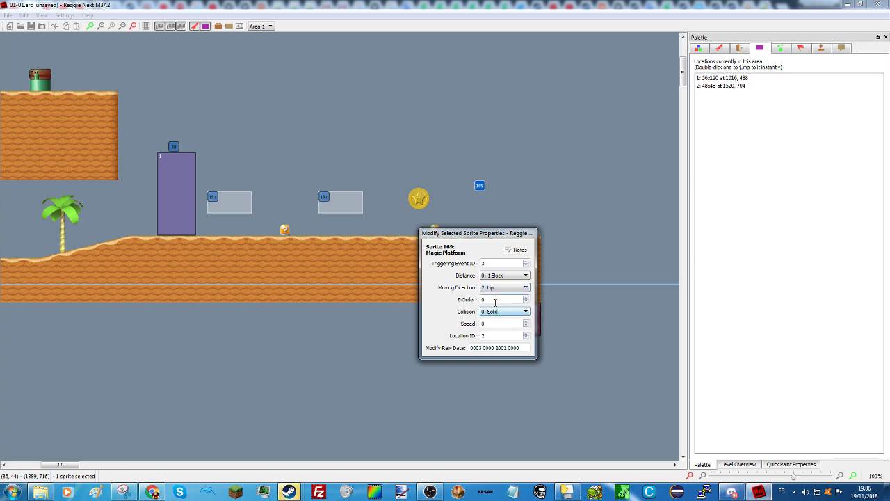
left_click(496, 277)
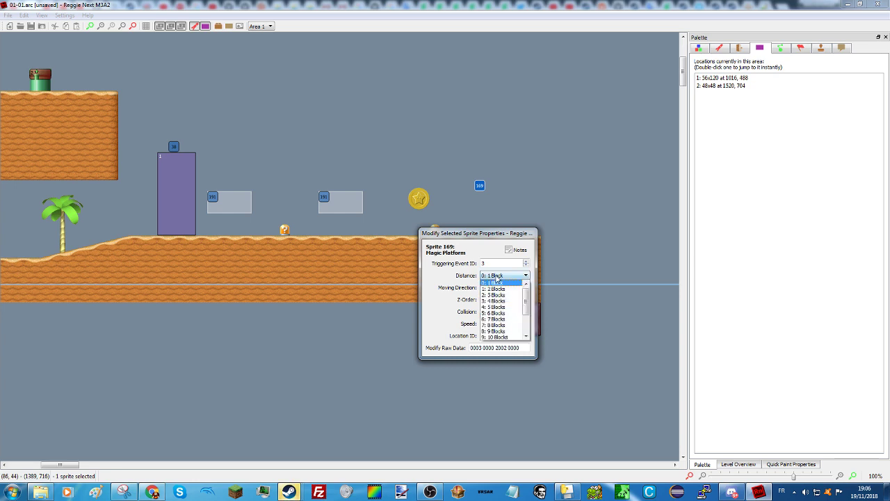
left_click(498, 337)
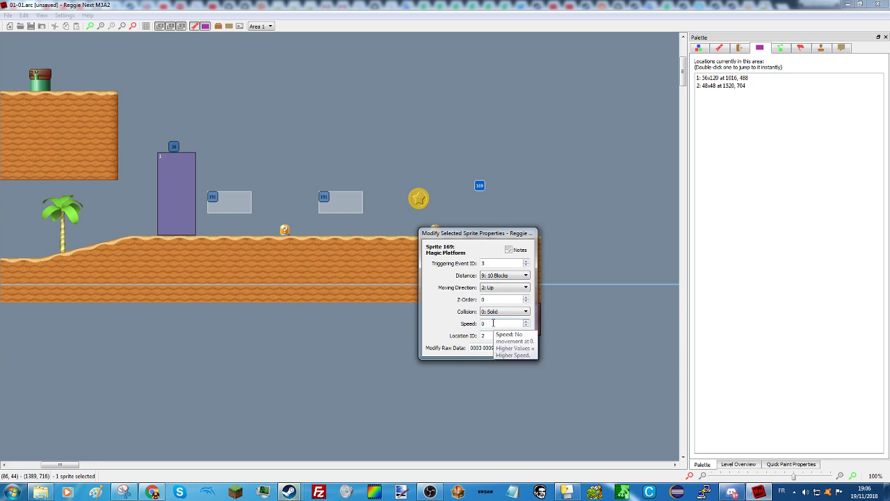
double_click(493, 322)
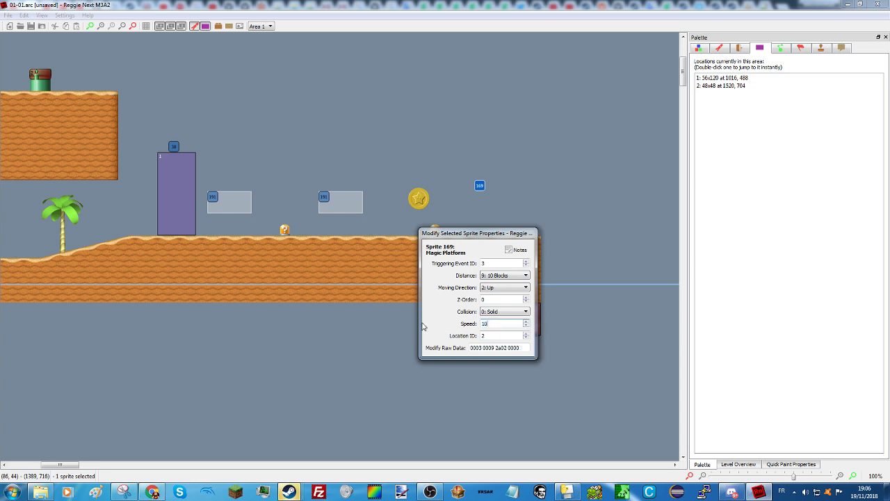
left_click(507, 314)
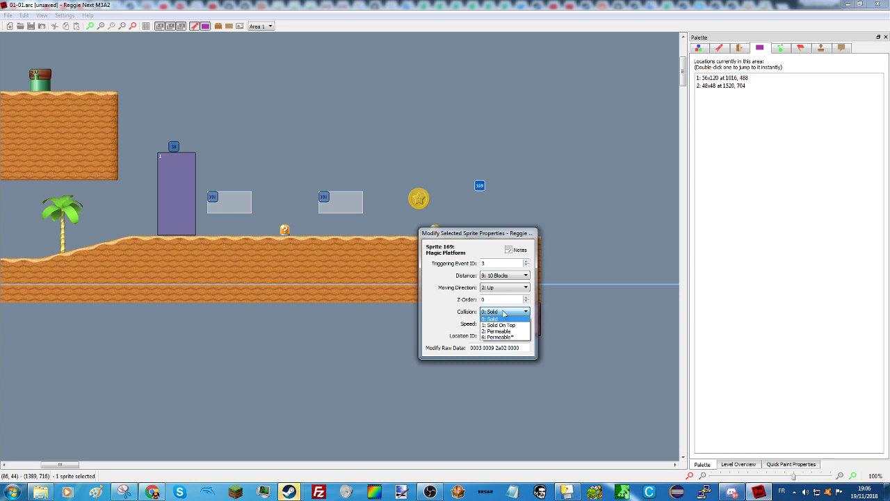
left_click(502, 319)
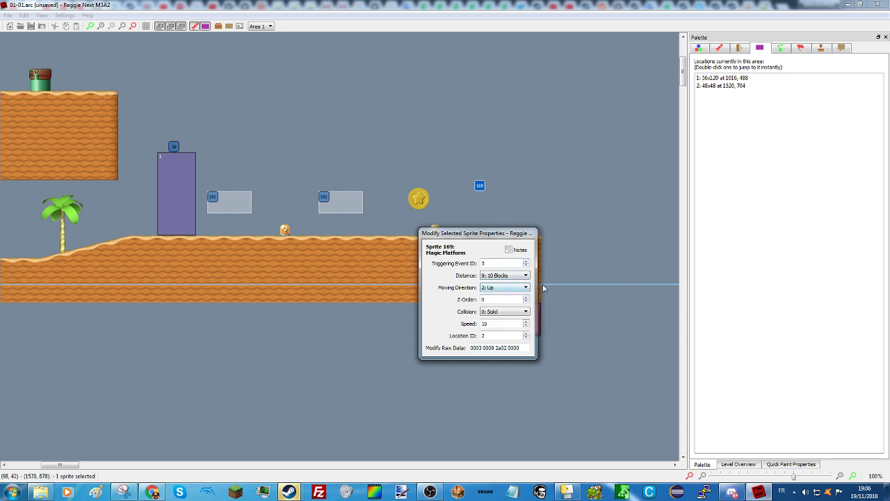
Step: Place a large stone block with its upper corner at the Magic Platform sprite
left_click(479, 185)
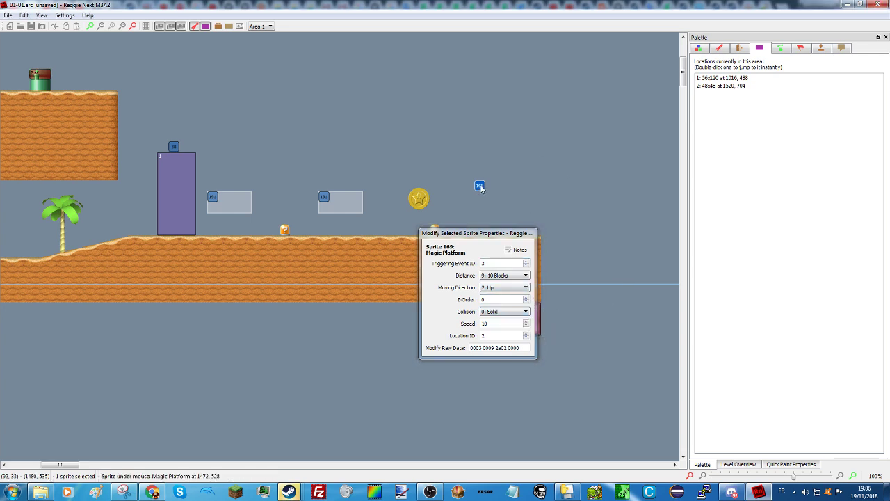
left_click(515, 179)
left_click(699, 48)
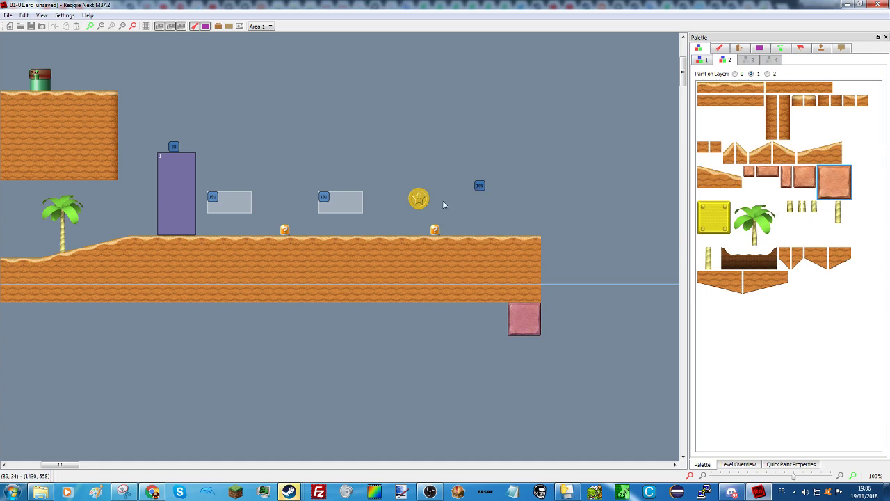
right_click_drag(481, 186, 495, 205)
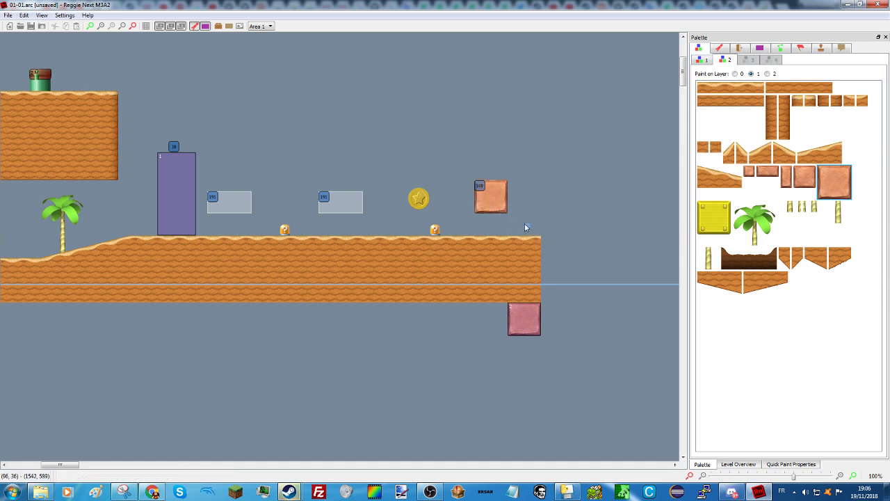
Step: Lower the Magic Platform sprite together with its temporary stone block onto the ground surface, and delete that block
left_click_drag(527, 224, 478, 211)
left_click(488, 176)
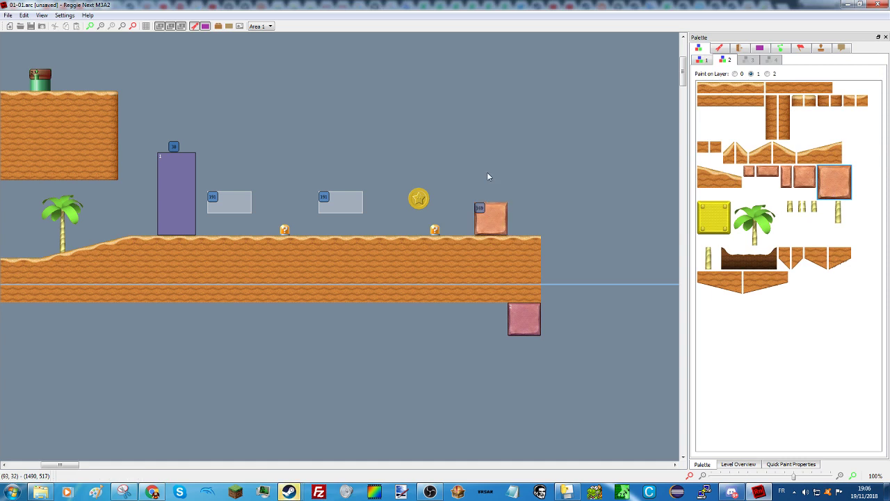
left_click(496, 224)
key("Delete")
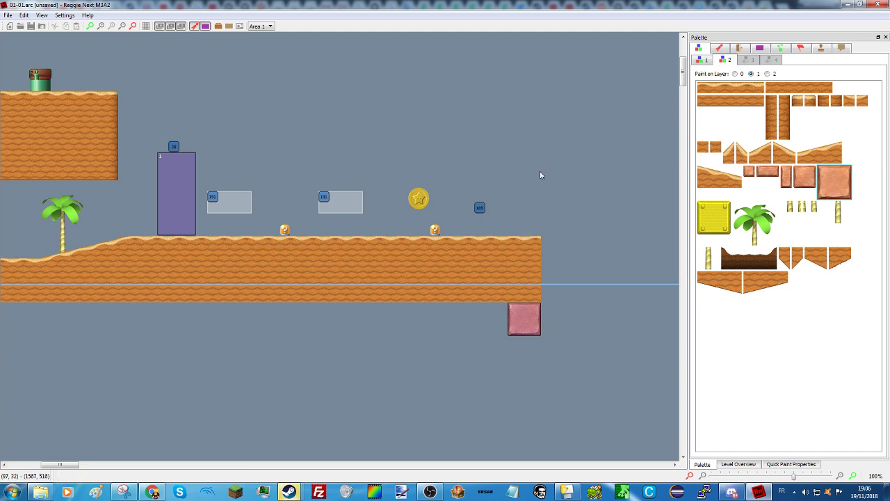
left_click(759, 492)
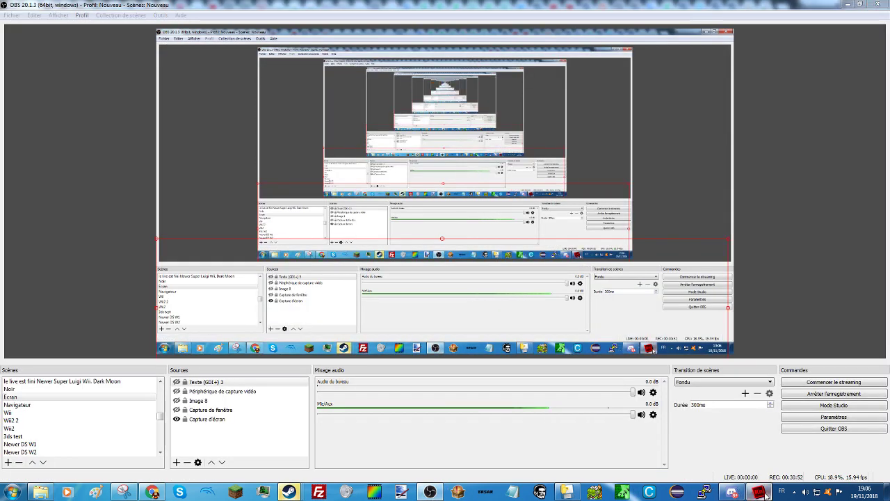
left_click(761, 492)
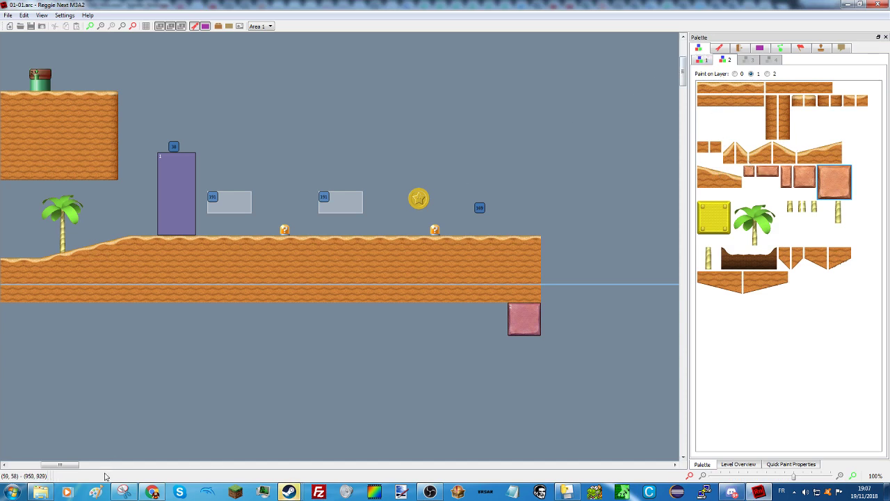
Step: Place a Koopa Troopa sprite on the ground just past the Goomba beside the yellow block
left_click(719, 48)
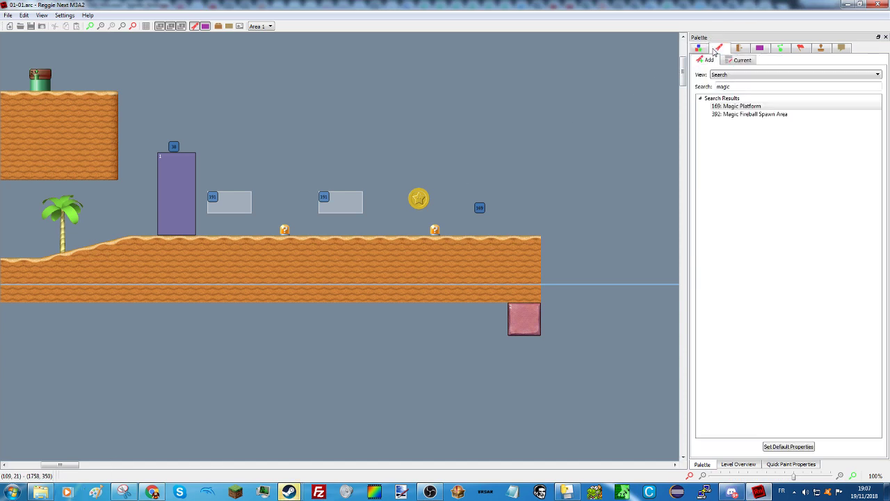
type("koo")
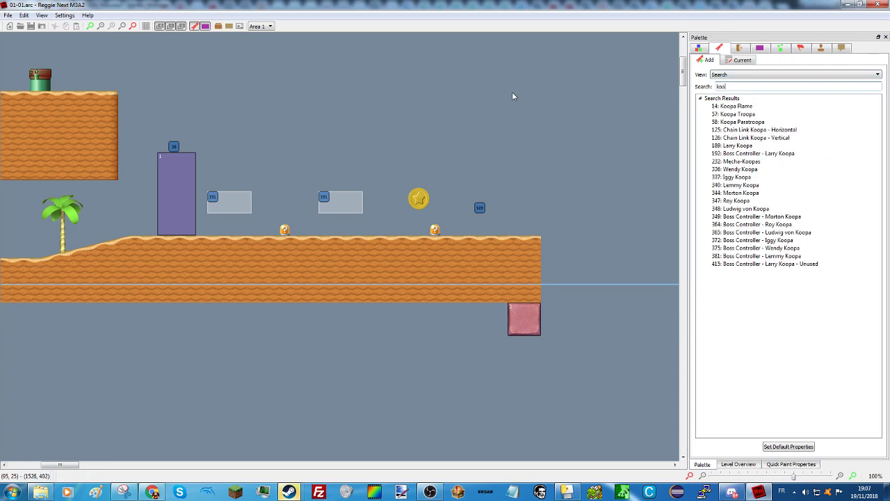
left_click(737, 114)
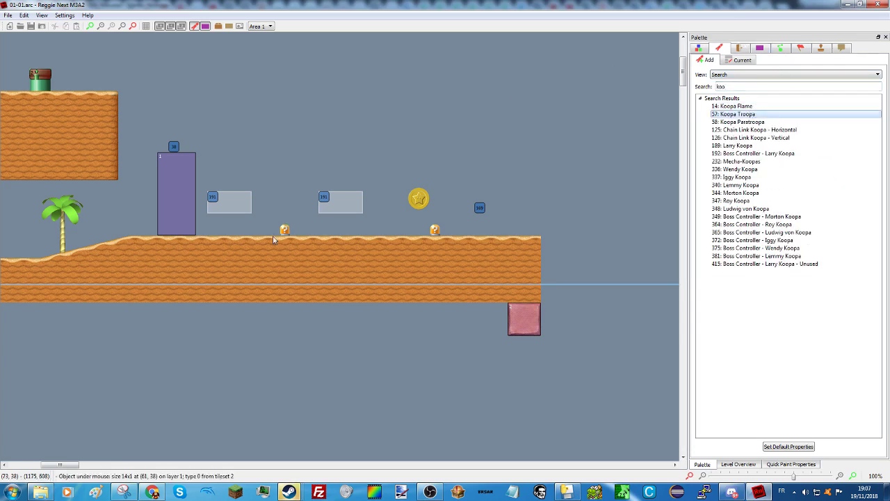
left_click_drag(80, 464, 66, 443)
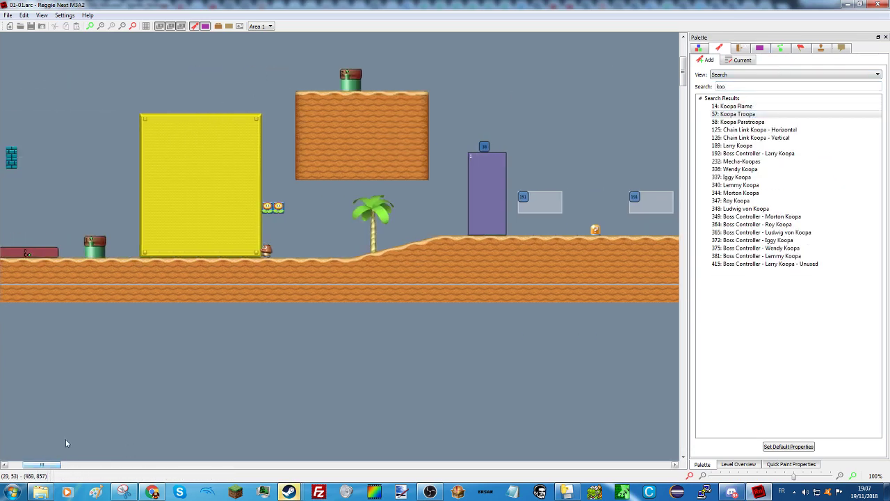
right_click(299, 252)
Step: Set the colour of the Goomba beside the yellow block to Bella
left_click(266, 249)
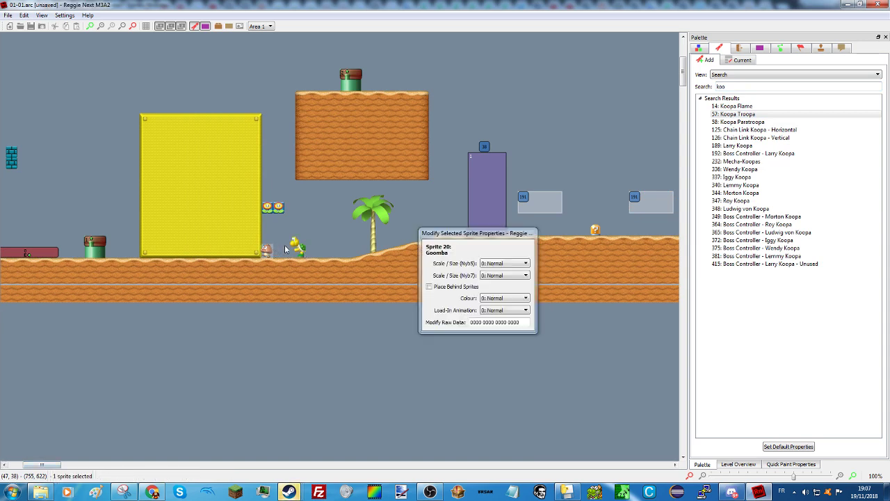
left_click(505, 297)
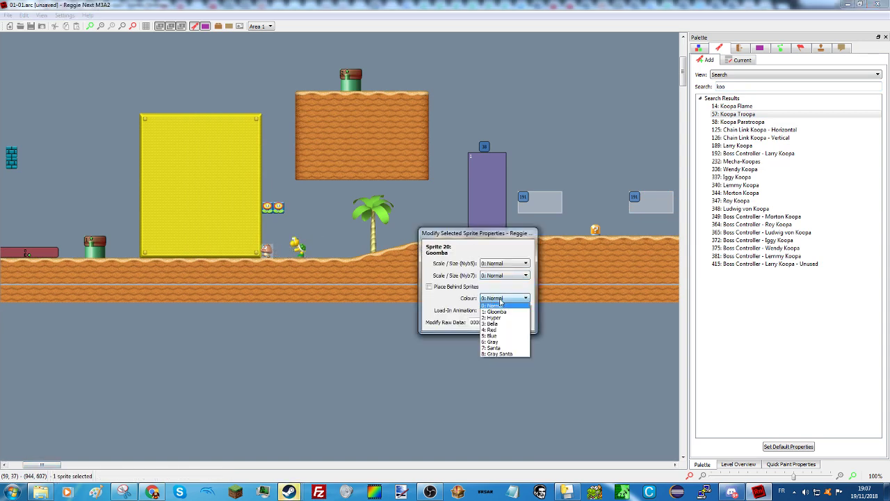
left_click(498, 324)
Step: Set the Koopa Troopa's Colour 1 to Black, Colour 2 to White and its colour scheme to Colour 2
left_click(297, 247)
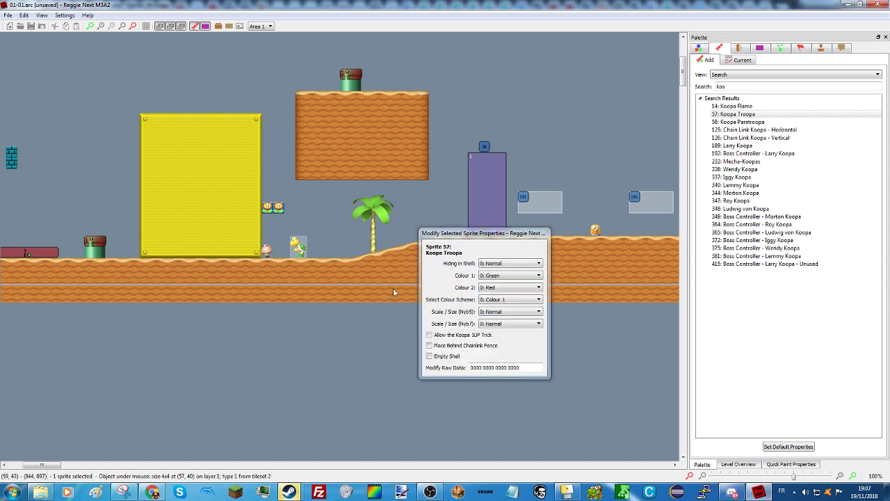
left_click(490, 292)
left_click(492, 297)
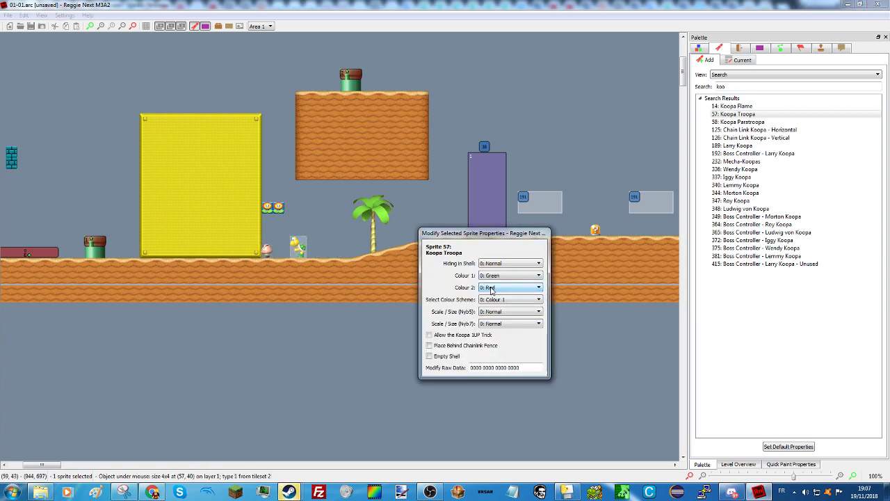
left_click(494, 299)
left_click(496, 313)
left_click(495, 275)
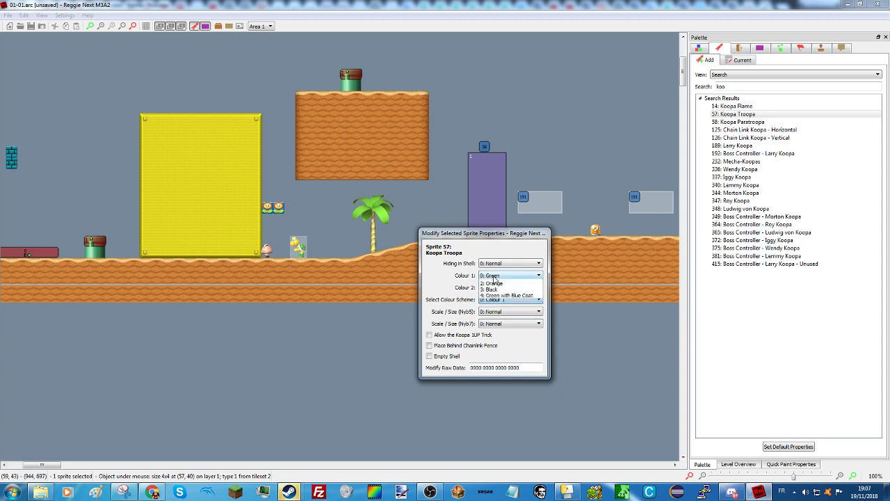
left_click(499, 300)
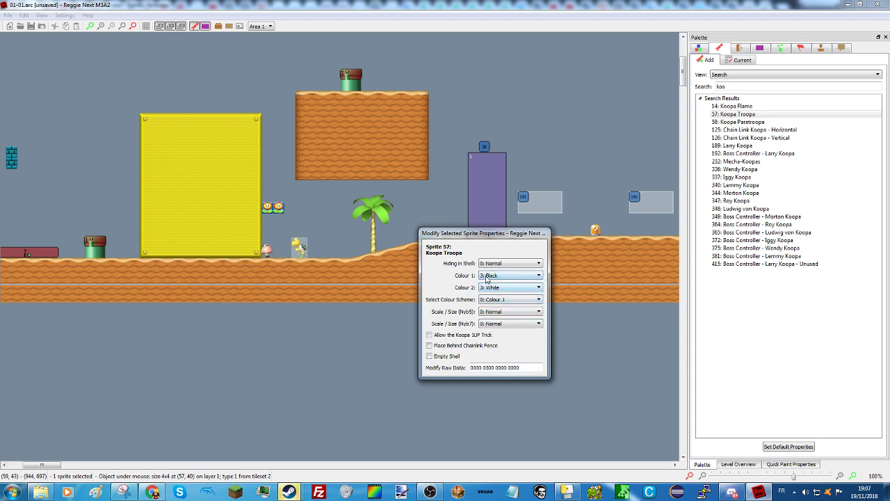
left_click(491, 299)
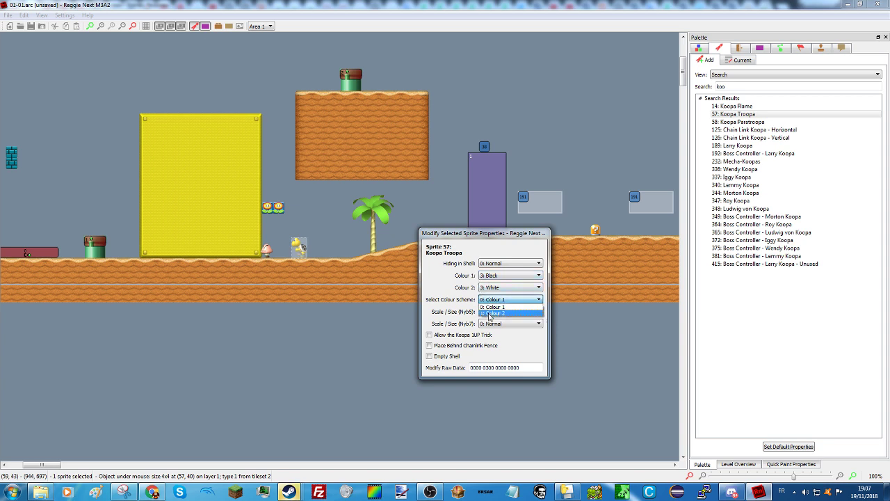
left_click(489, 314)
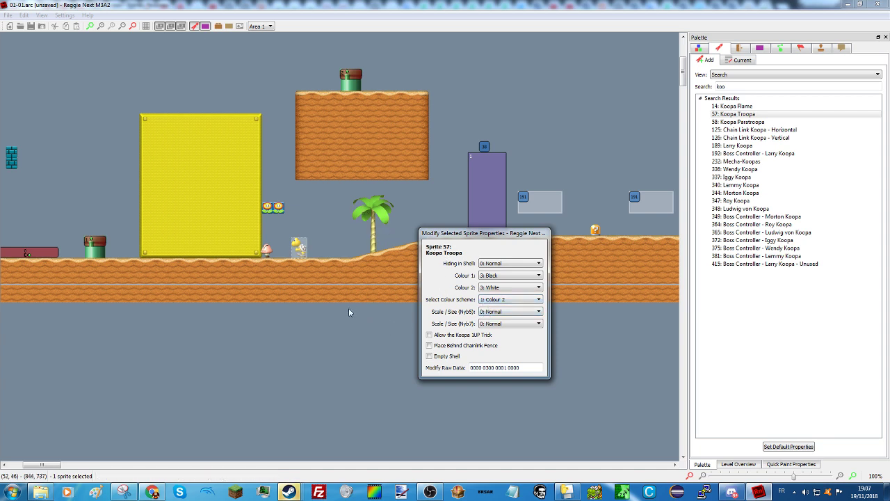
left_click(352, 326)
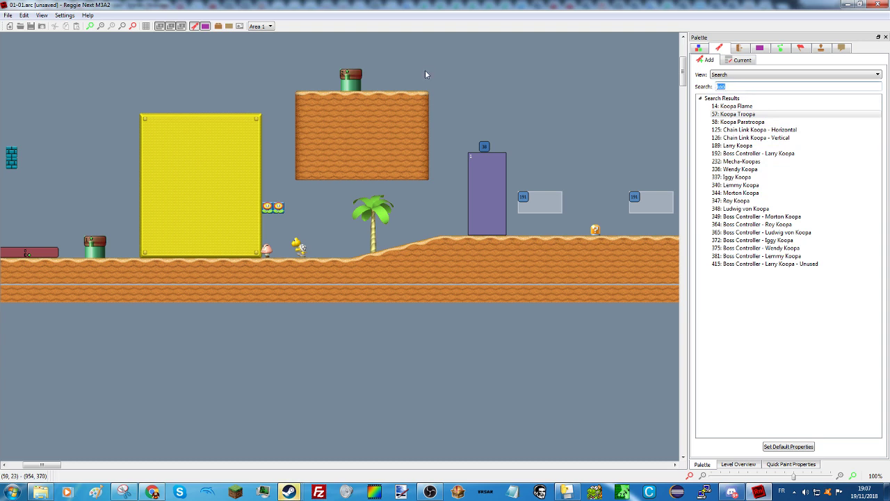
Step: Place a Song Block and a Sing Along sprite in the air, view their properties, and delete both
key("BackSpace")
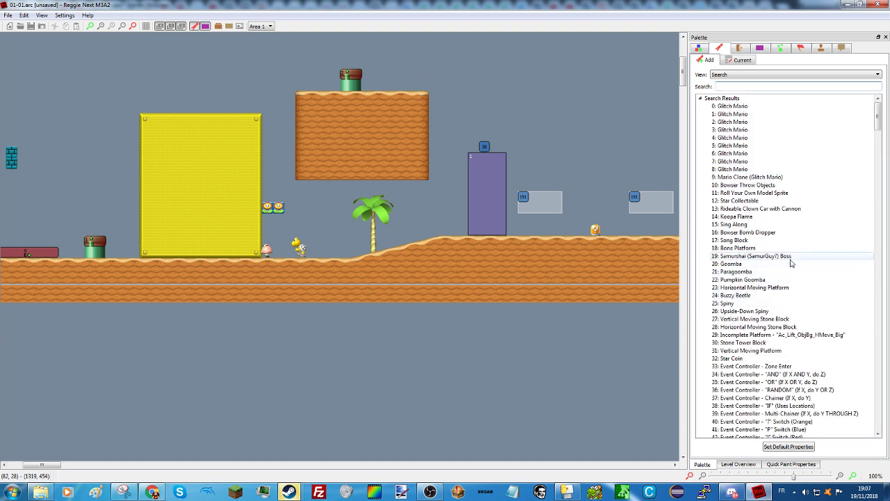
left_click(737, 240)
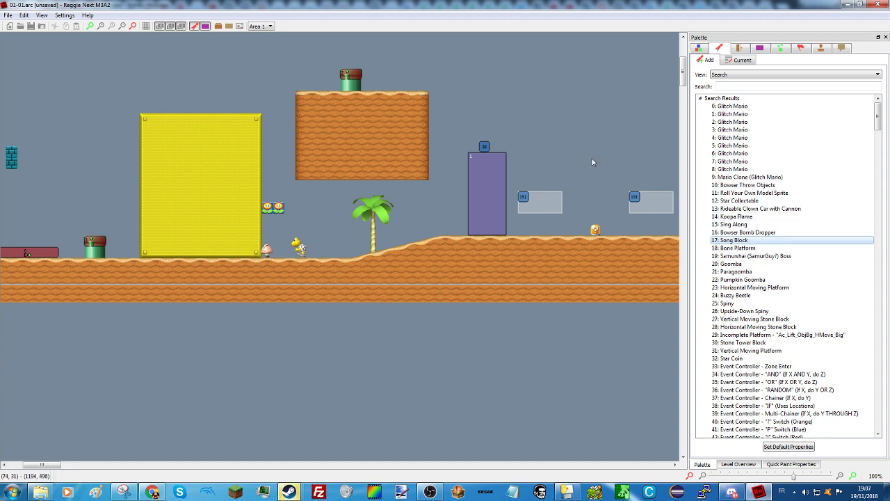
left_click(591, 160)
left_click(733, 224)
left_click(616, 164)
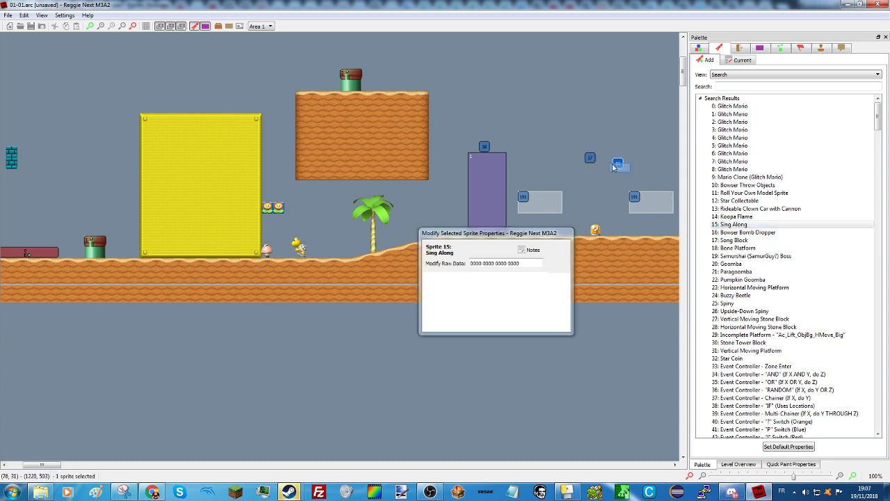
left_click(590, 158)
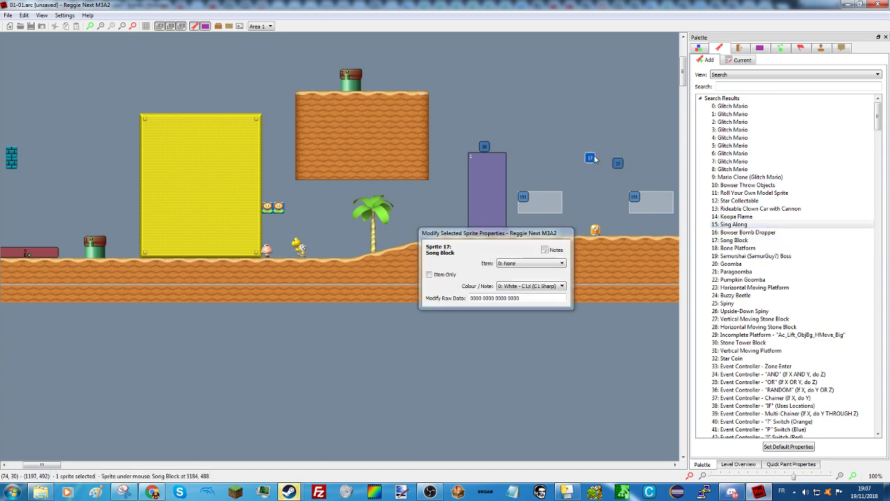
left_click_drag(637, 175, 572, 149)
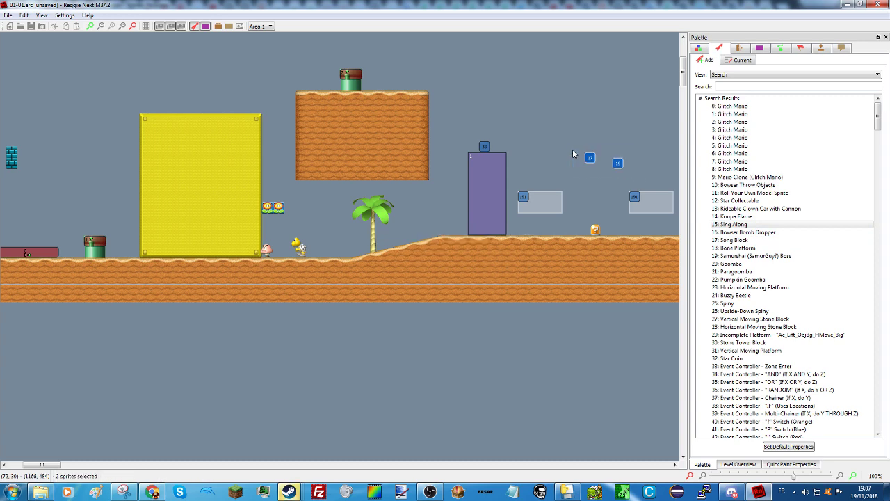
key("Delete")
Step: Place an upward-facing pipe Venus Fire Trap sprite above the purple location area, with a green pipe directly beneath it
scroll(724, 298, "down", 5)
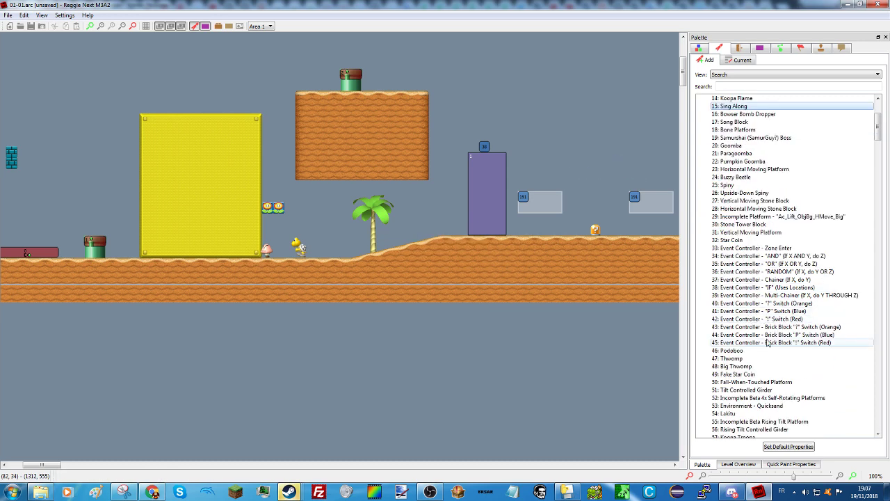
scroll(768, 342, "down", 2)
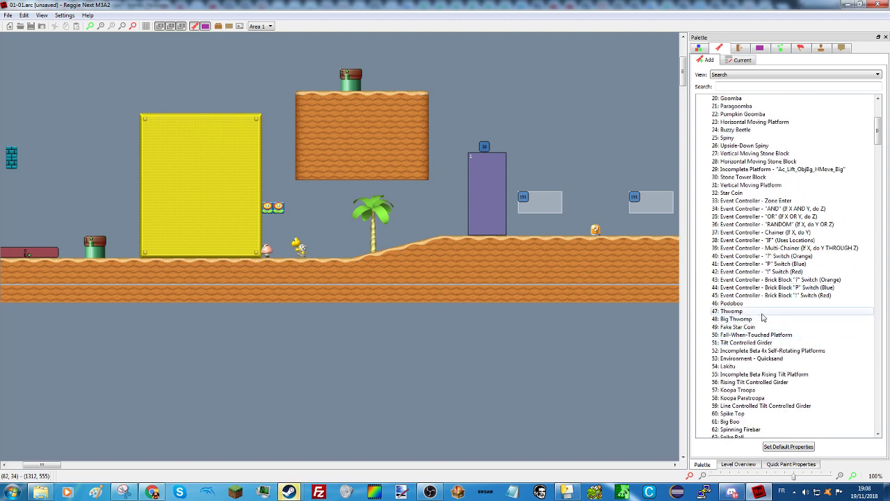
scroll(749, 328, "down", 6)
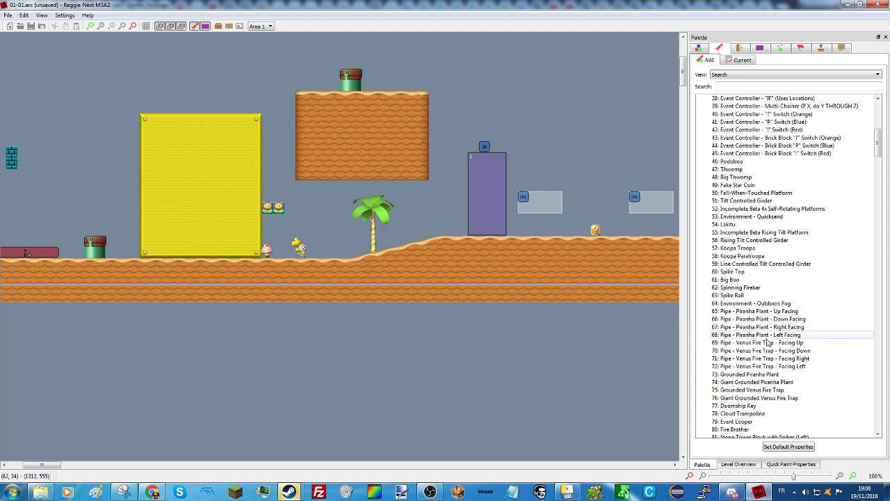
left_click(762, 342)
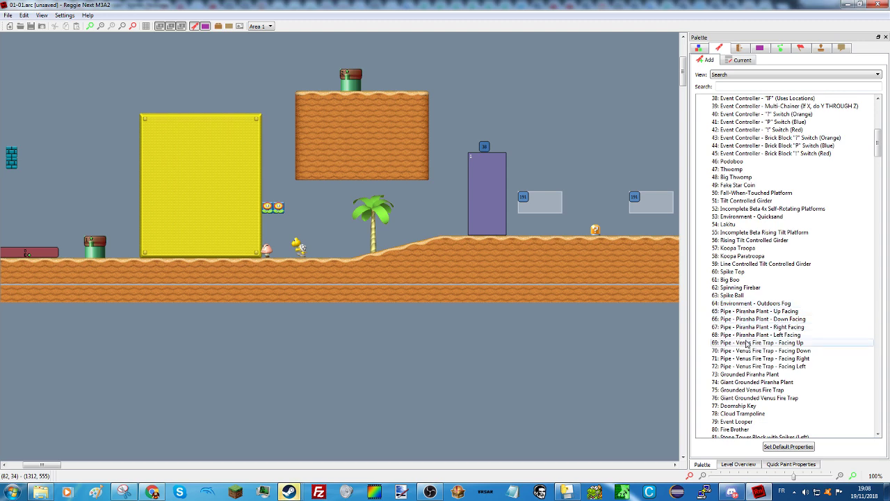
right_click(520, 112)
left_click(698, 47)
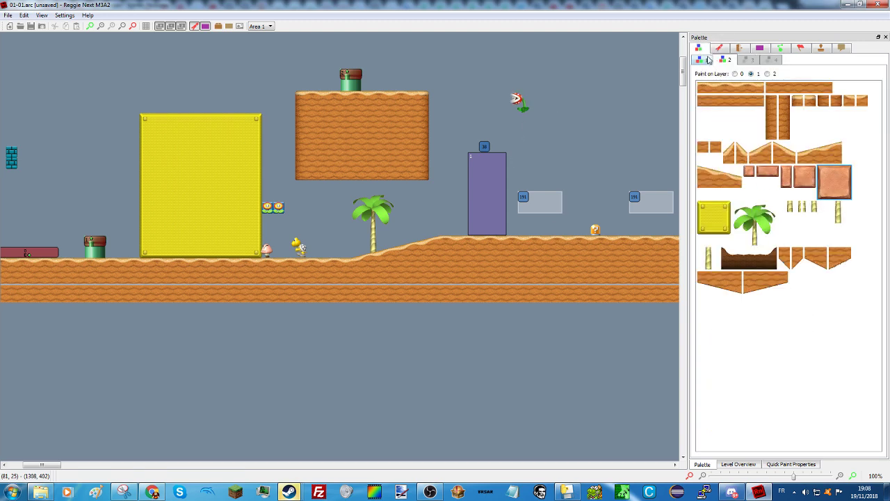
left_click(704, 60)
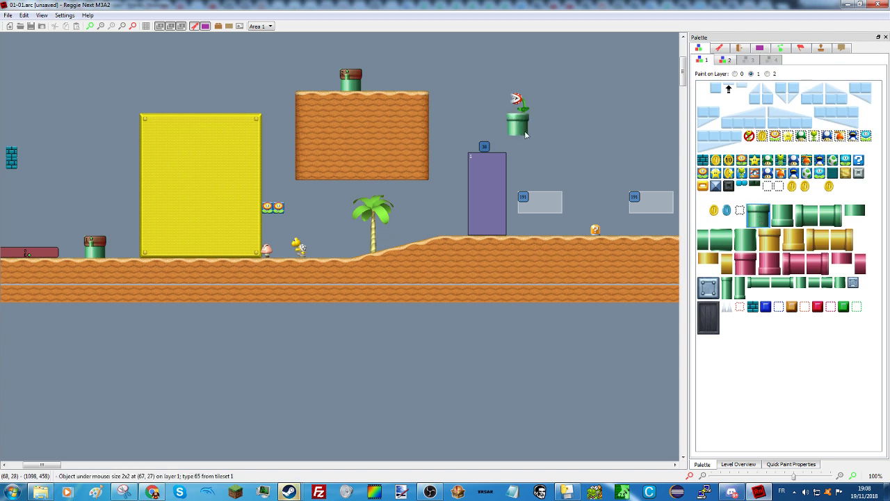
left_click(520, 115)
Step: Move the green pipe and its Venus Fire Trap onto the yellow block, and place a Propeller brick above the pair of item blocks
left_click_drag(555, 150, 497, 104)
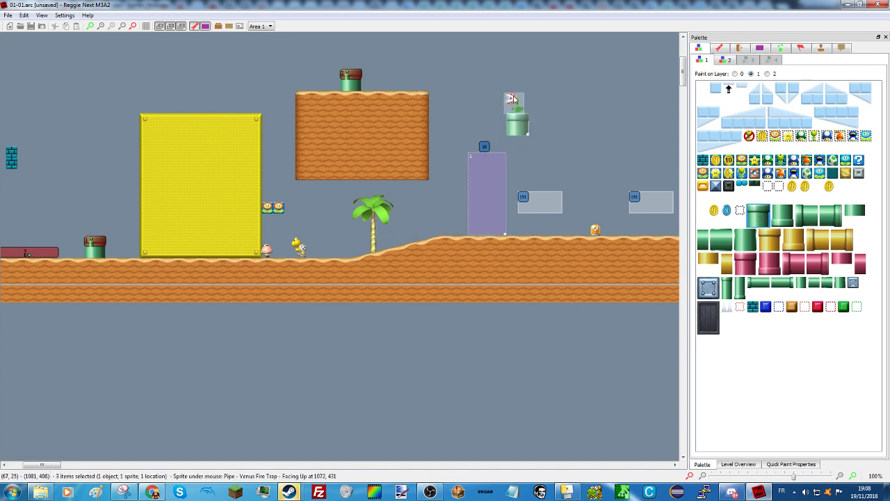
left_click(559, 146)
left_click_drag(548, 135, 210, 75)
left_click(246, 76)
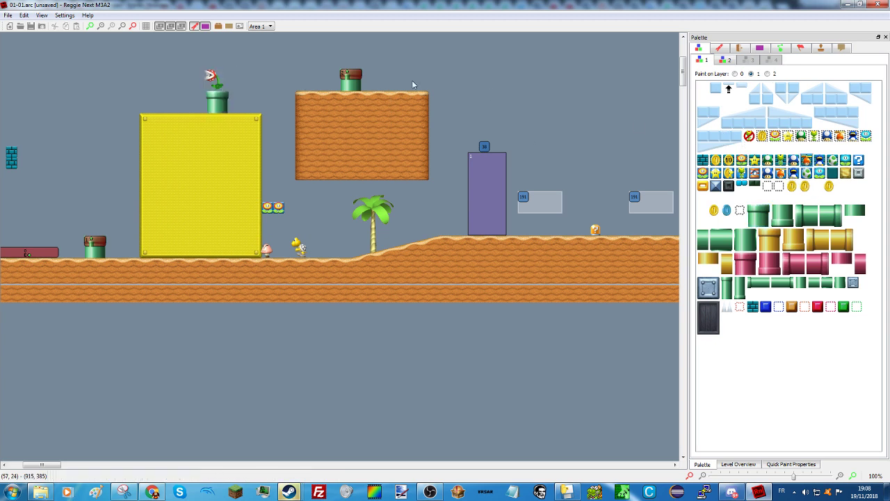
right_click(276, 177)
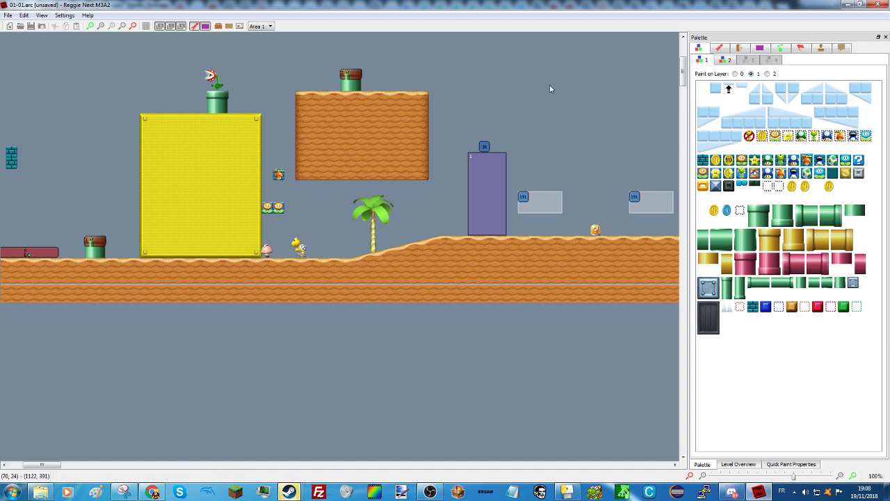
left_click(785, 52)
left_click(803, 49)
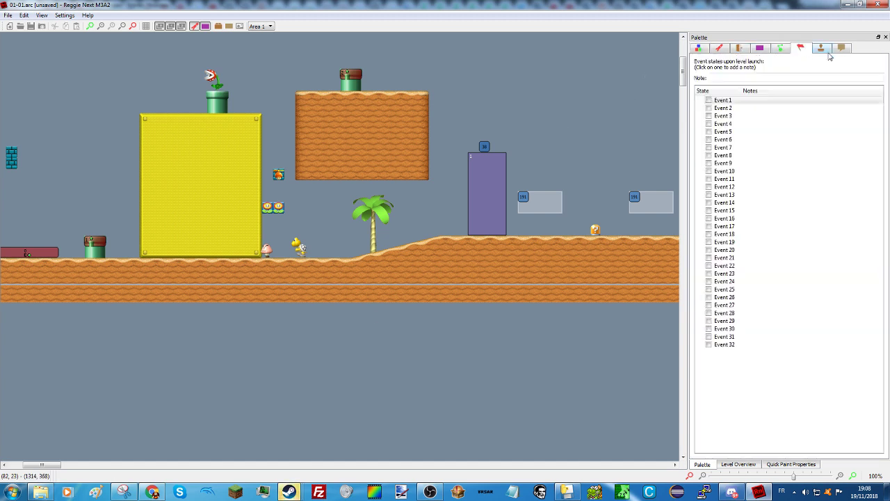
left_click(820, 47)
left_click(841, 48)
left_click(698, 48)
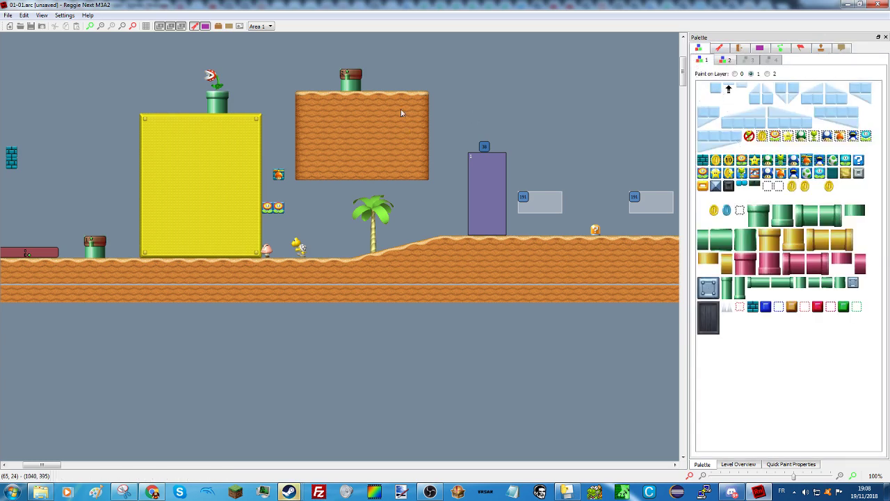
Step: Place a Hammer Brother sprite in the open air above the first Tile God area
left_click(719, 47)
scroll(793, 339, "down", 7)
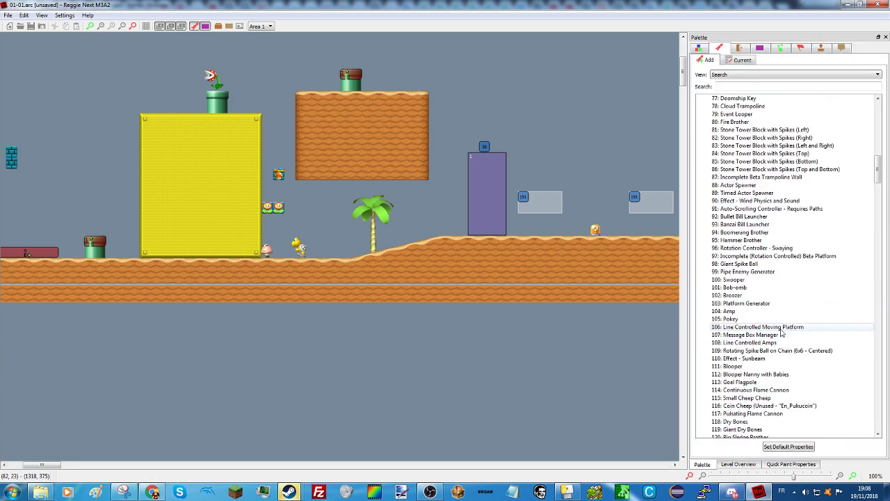
left_click(741, 239)
right_click(581, 129)
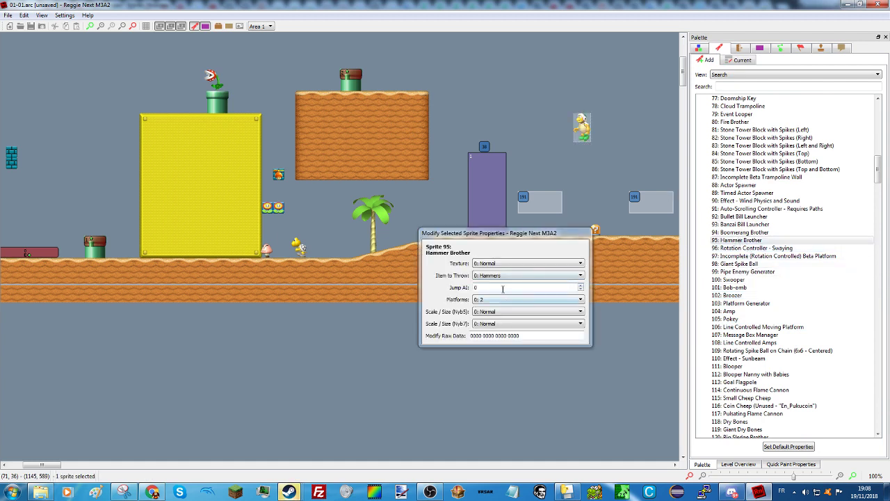
Step: Check the Hammer Brother's Item to Throw and Texture options, leaving Hammers and Normal selected, and delete the sprite
left_click(497, 276)
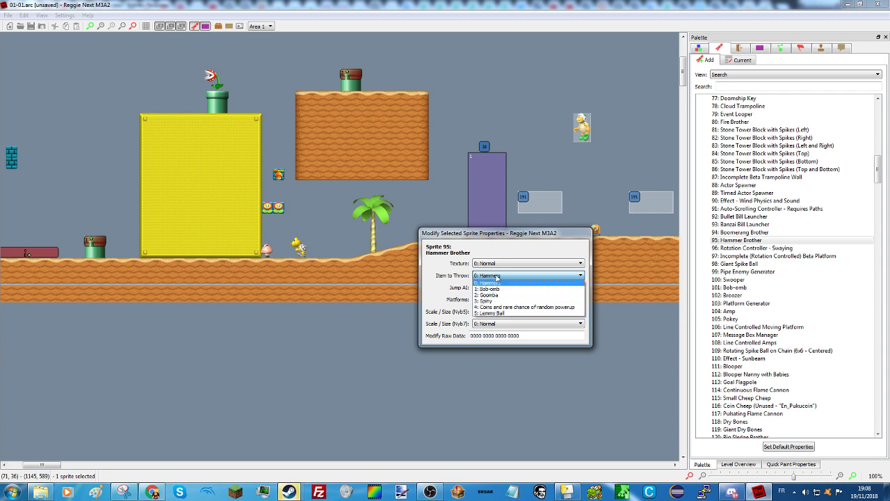
left_click(494, 282)
left_click(489, 264)
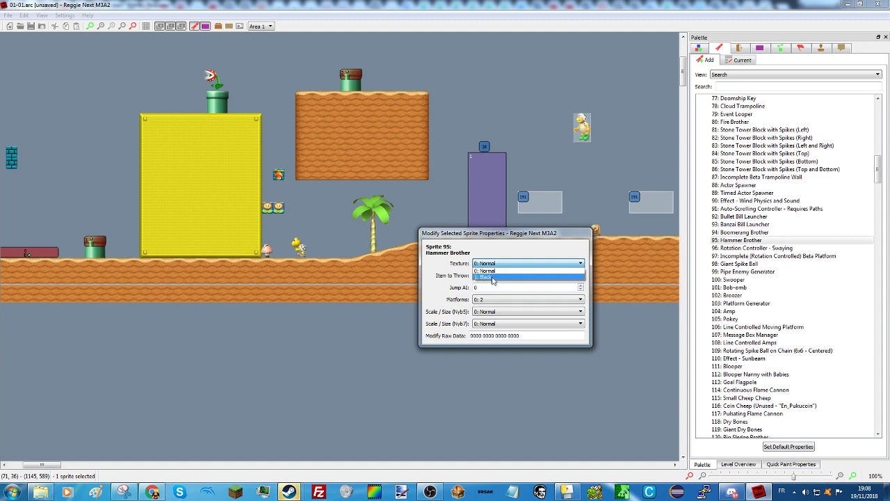
left_click(492, 277)
left_click(492, 265)
left_click(492, 270)
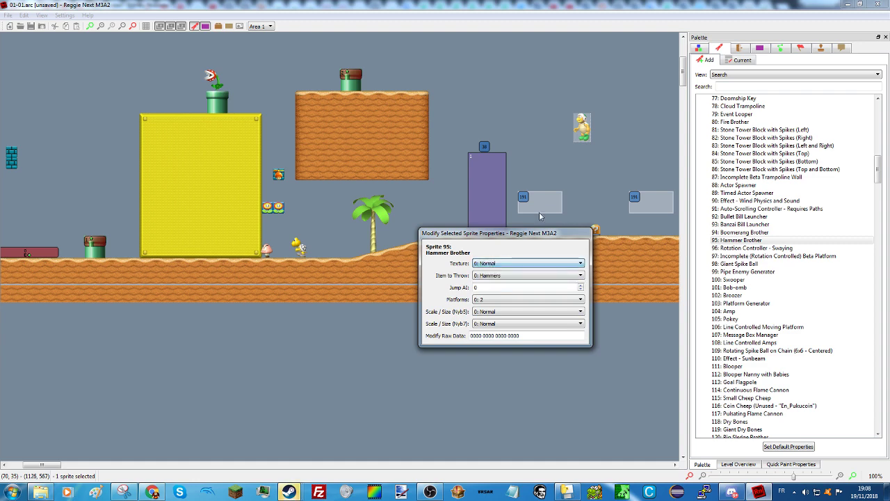
left_click(587, 131)
key("Delete")
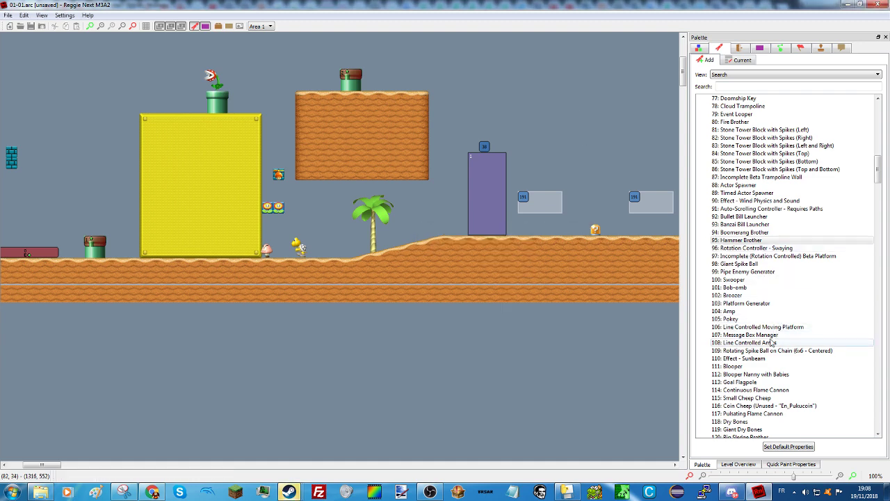
Step: Place a Goal Flagpole sprite and move it beyond the end of the desert ground, with its base at ground level
scroll(750, 344, "down", 2)
left_click(740, 334)
right_click(557, 139)
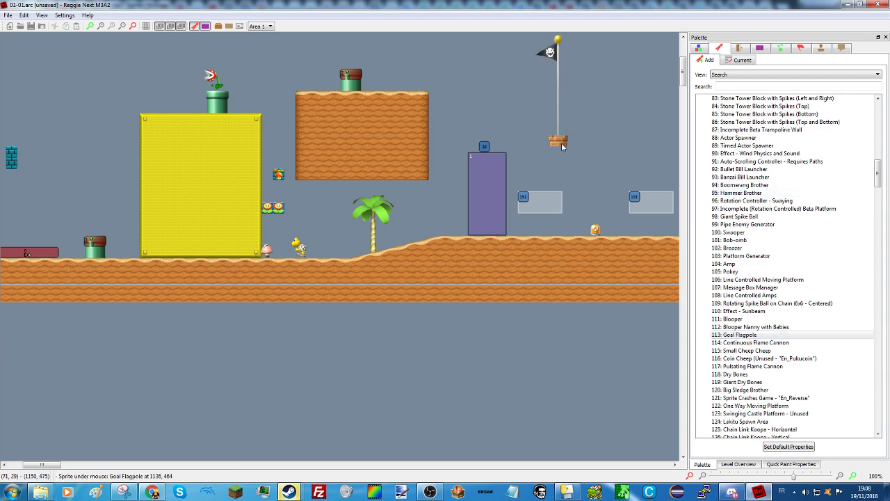
left_click_drag(56, 464, 78, 465)
left_click_drag(160, 136, 613, 232)
left_click(545, 314)
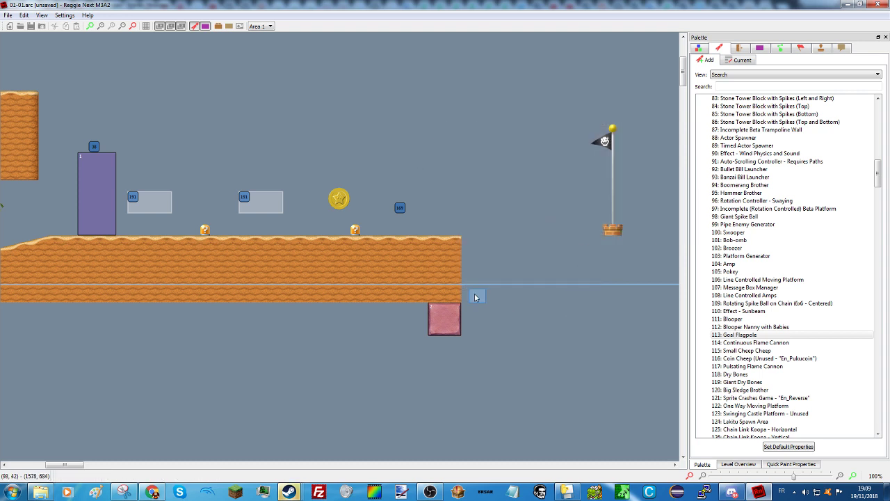
Step: Extend both desert ground objects together so they run under the flagpole and a little past the goal castle
left_click_drag(475, 297, 456, 251)
left_click_drag(471, 296, 730, 252)
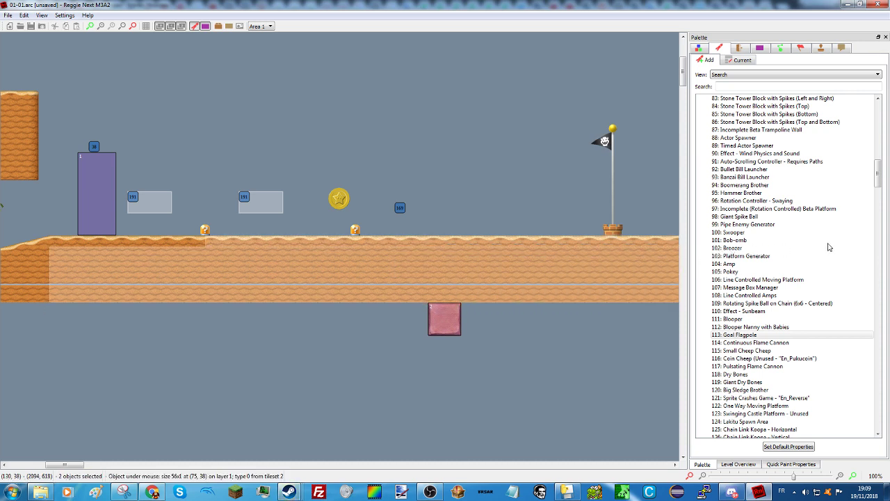
left_click_drag(70, 467, 97, 470)
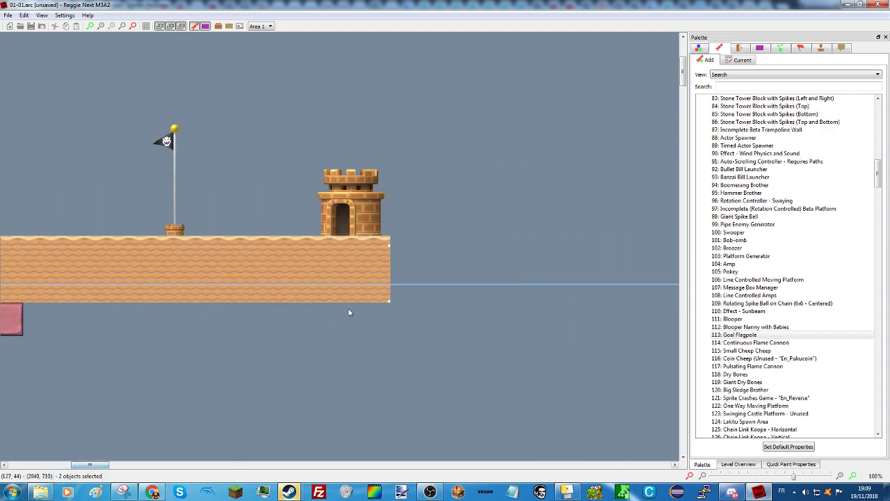
left_click_drag(389, 249, 434, 248)
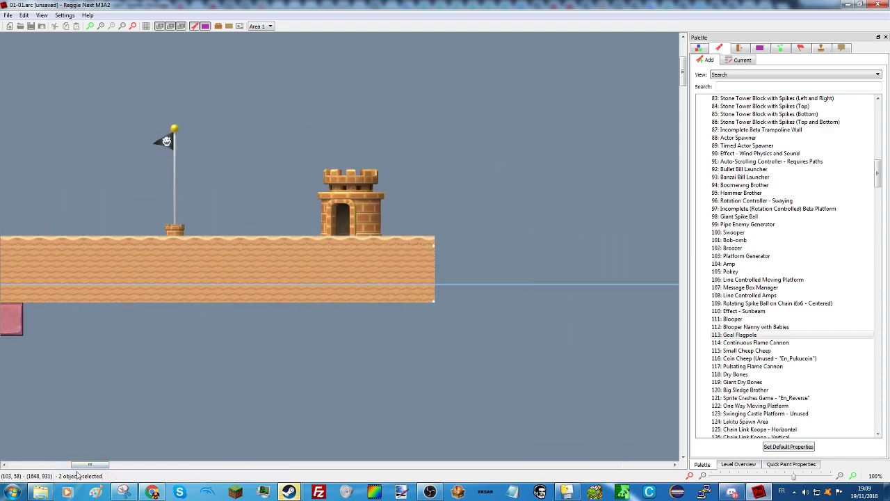
left_click_drag(94, 465, 75, 468)
left_click(189, 423)
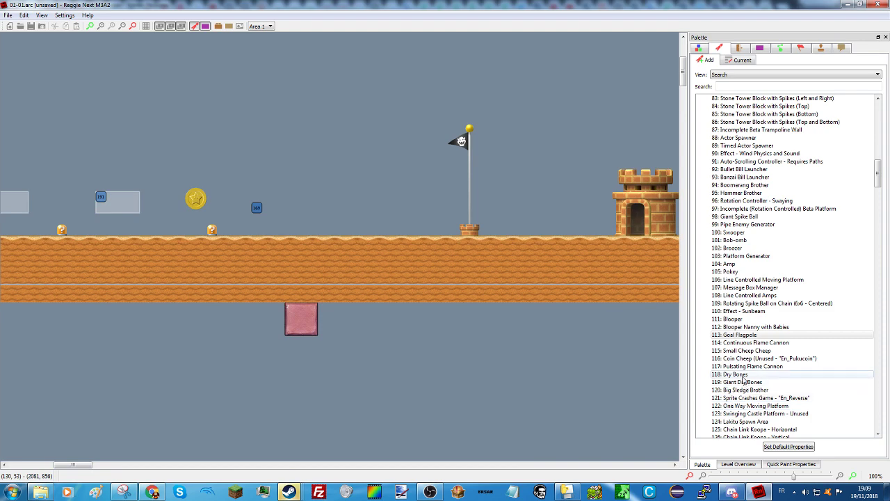
Step: Place a Message Box sprite beside the flagpole and delete it
scroll(743, 380, "down", 6)
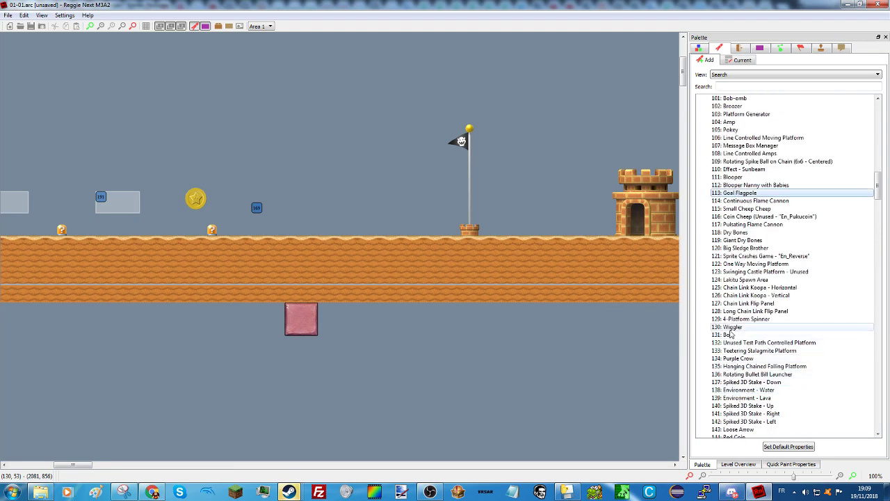
scroll(743, 389, "down", 7)
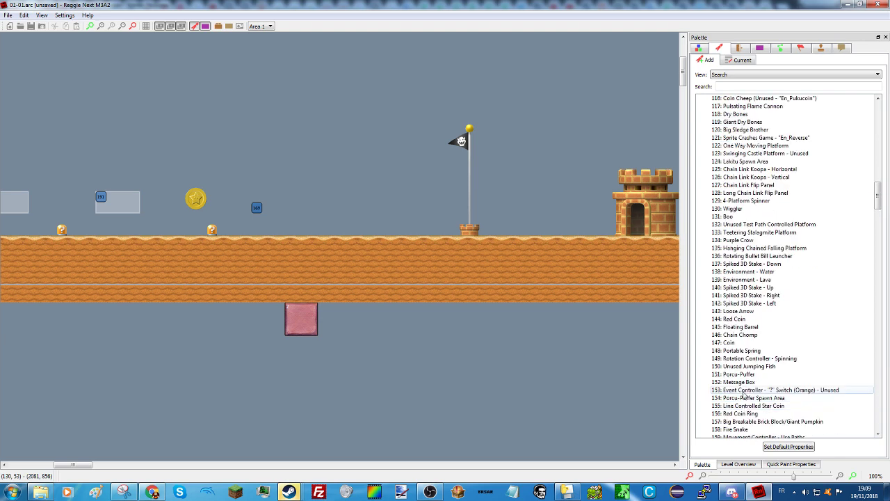
left_click(738, 334)
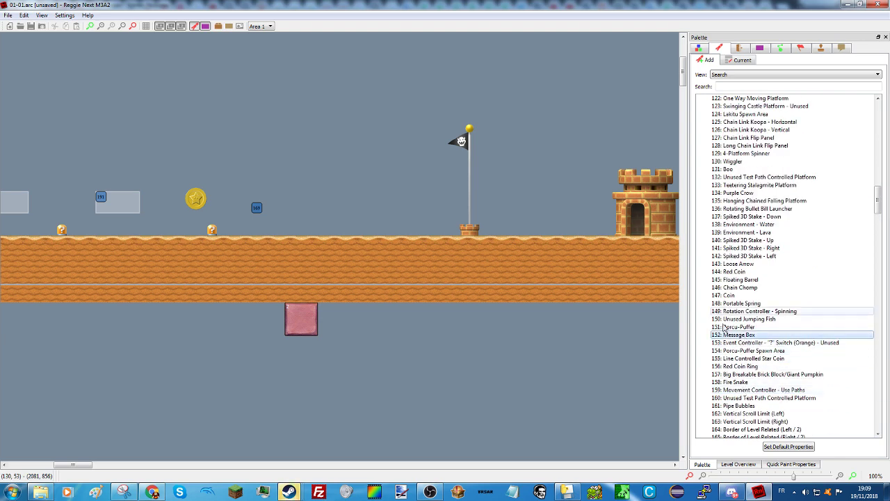
right_click(466, 178)
key("Delete")
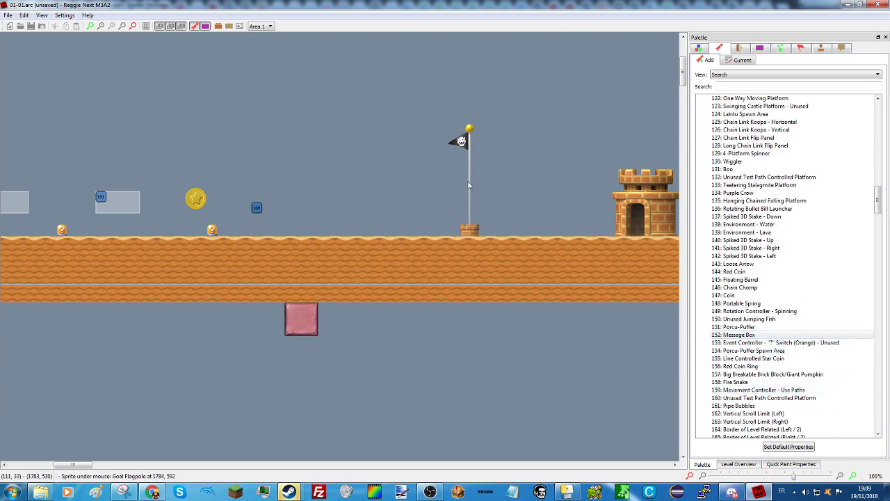
scroll(789, 351, "down", 5)
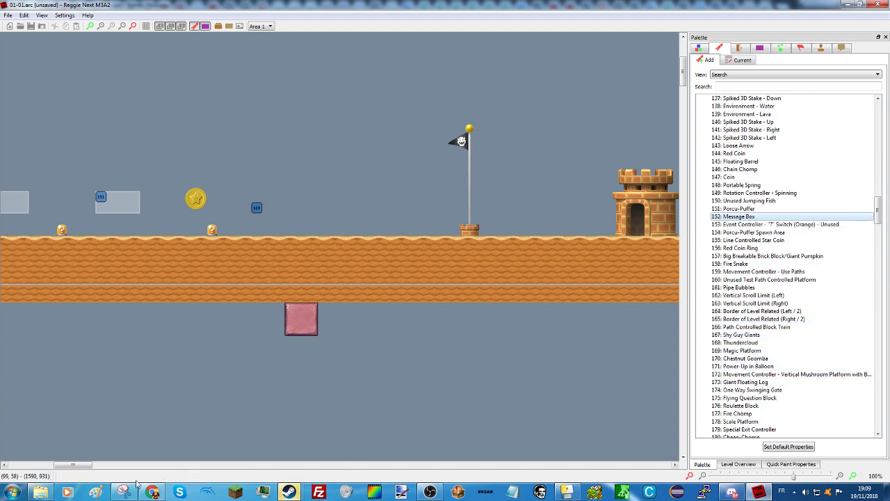
Step: Save the level, switch to File Explorer, and copy 01-01.arc from the NewerSMBW stage folder
left_click_drag(85, 466, 51, 466)
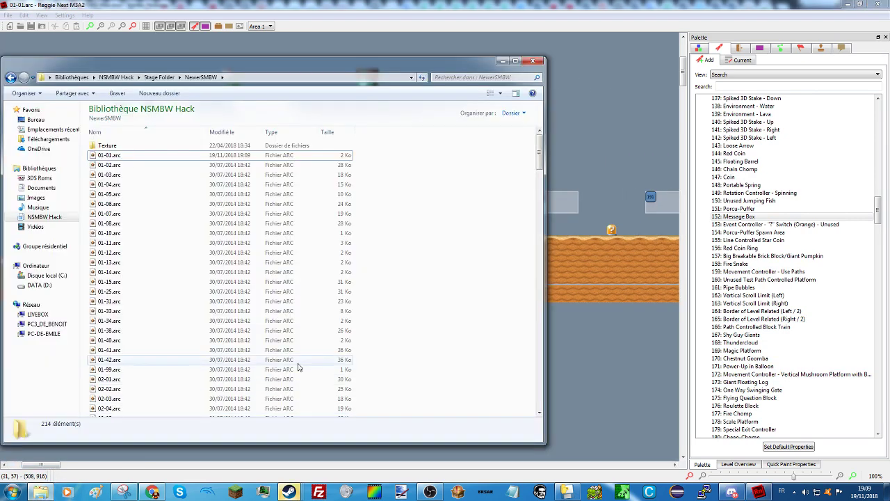
left_click(40, 492)
left_click(188, 156)
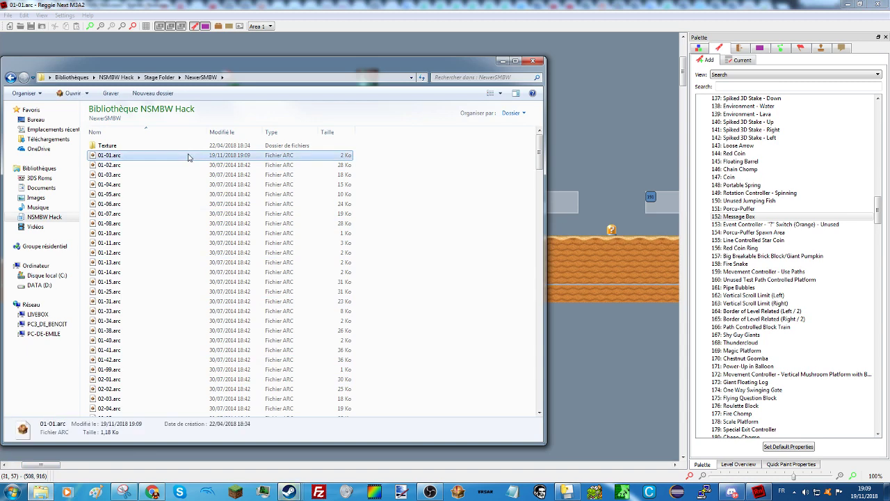
Step: Open the Stages folder in a new File Explorer window, under NSMBW Hack, Iso Builder, NewerSMBW Français, NewerSMBW
right_click(40, 492)
left_click(41, 447)
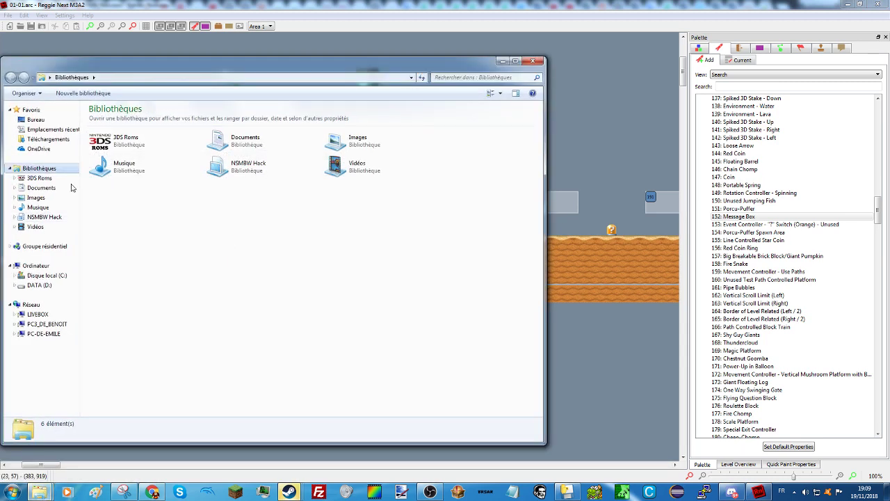
left_click(104, 211)
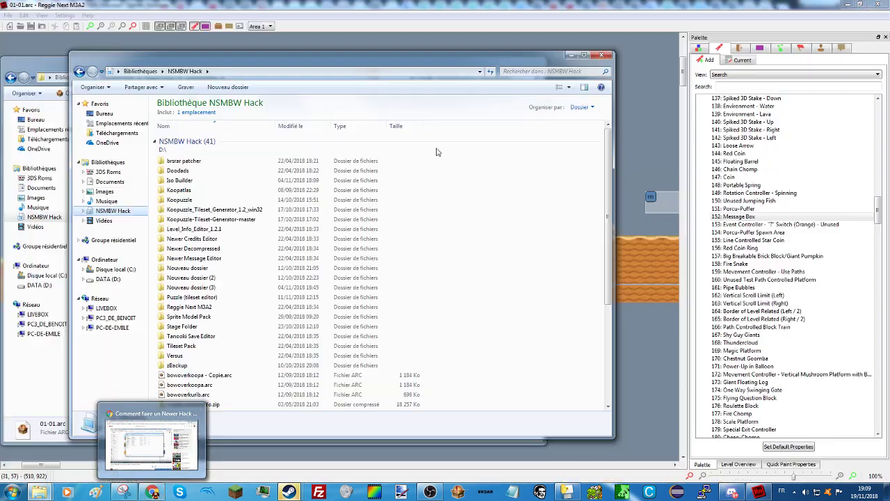
double_click(180, 180)
left_click(182, 198)
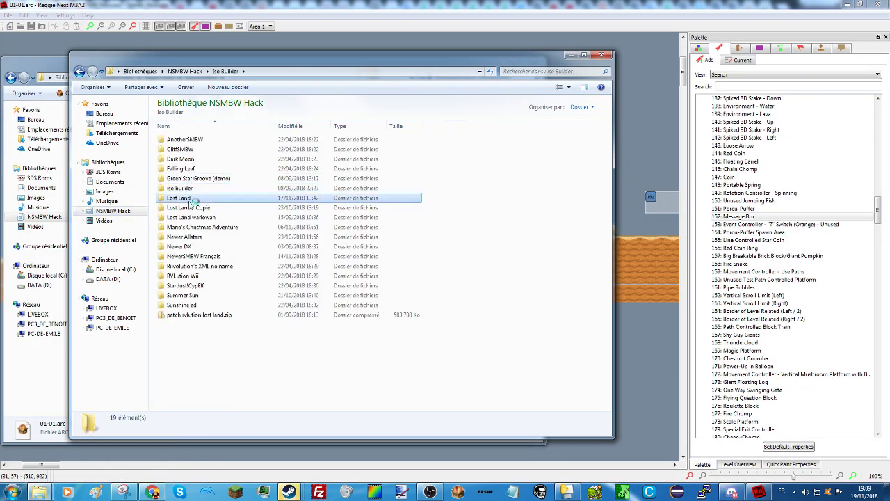
left_click(206, 257)
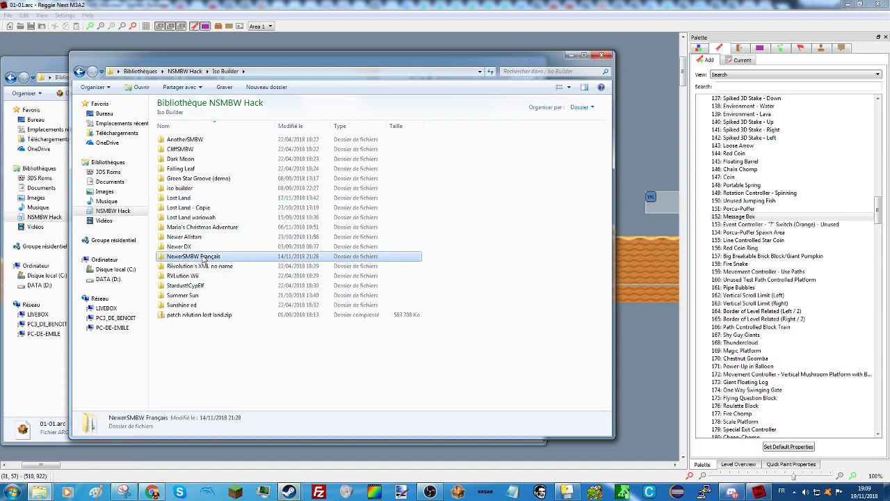
double_click(203, 257)
left_click(183, 150)
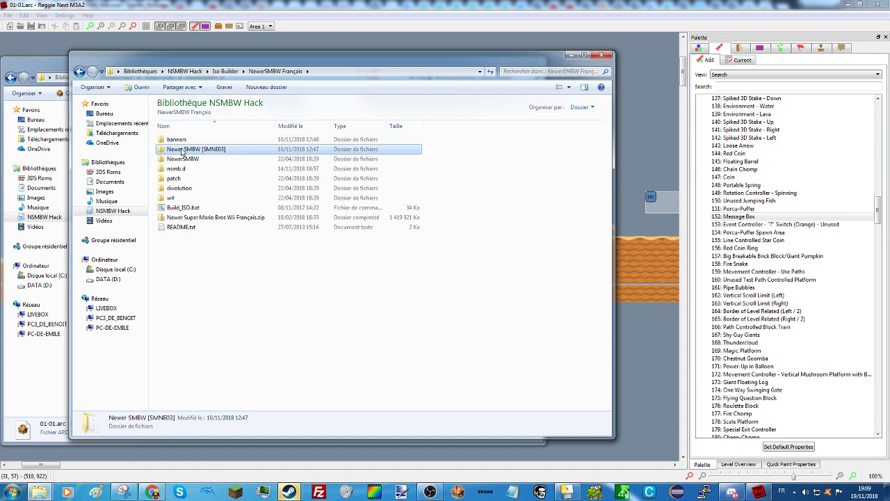
double_click(182, 159)
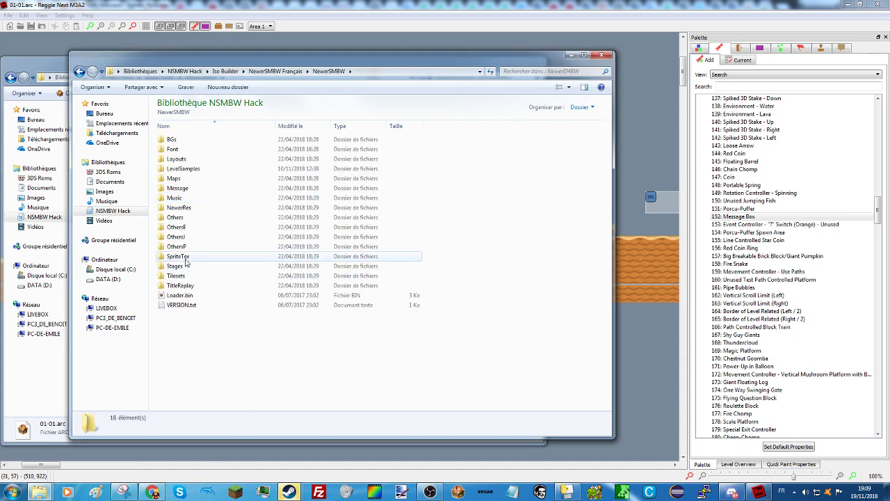
double_click(180, 265)
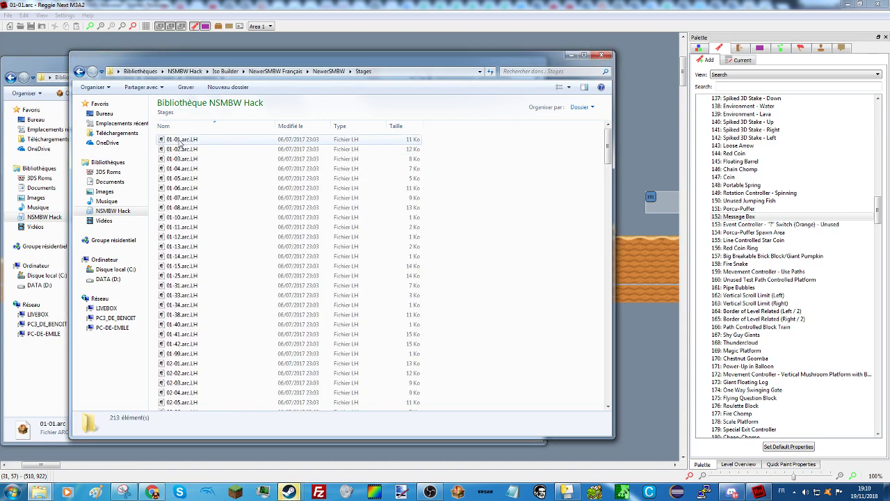
Step: Rename the original 01-01.arc.LH as 01-01-r.arc.LH and paste the custom 01-01.arc into the Stages folder
left_click(180, 140)
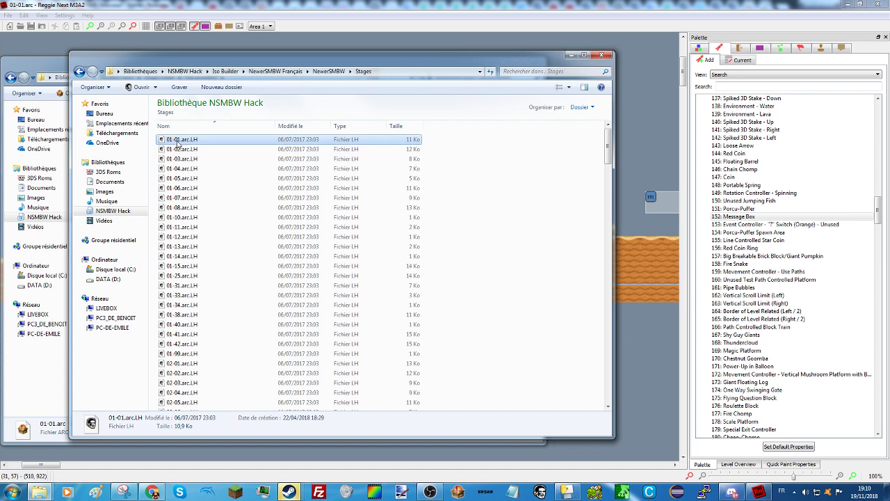
left_click(180, 142)
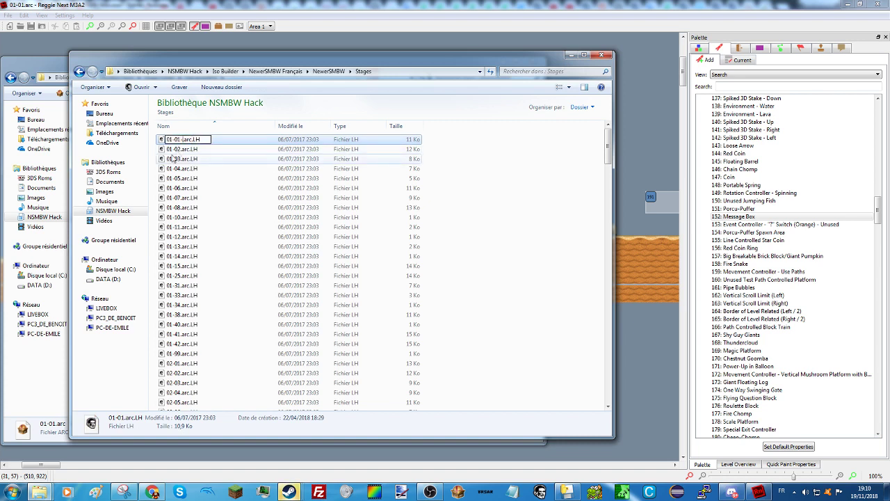
type("-r")
left_click(522, 219)
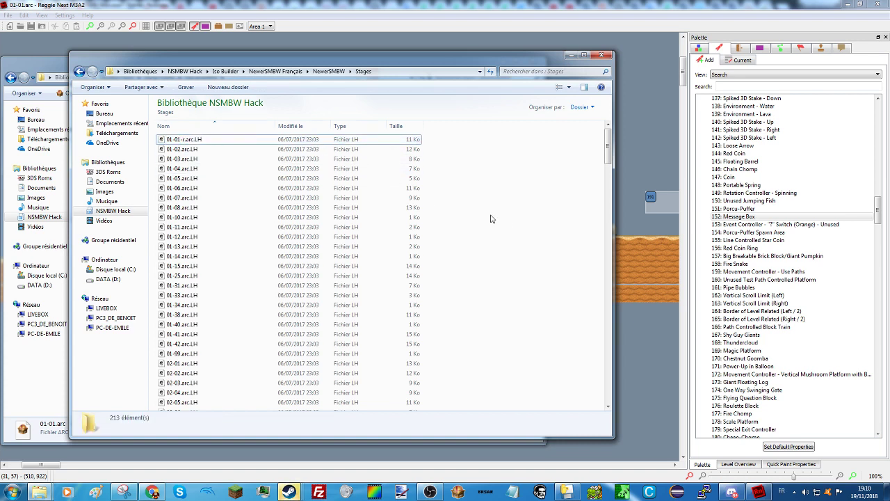
key("ctrl+v")
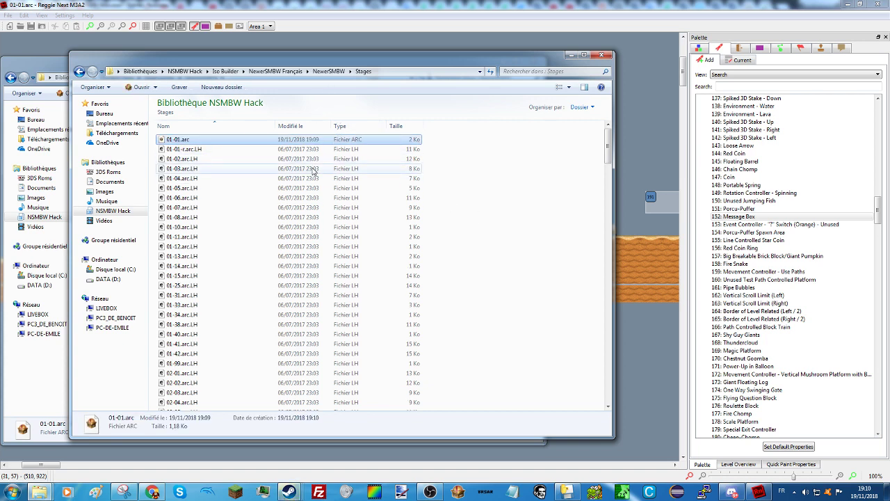
Step: Delete the Newer SMBW [SMNE03] folder from NewerSMBW Français and copy in NewSuperMarioBrosWii.iso from the Lost Land folder
left_click(328, 71)
left_click(275, 71)
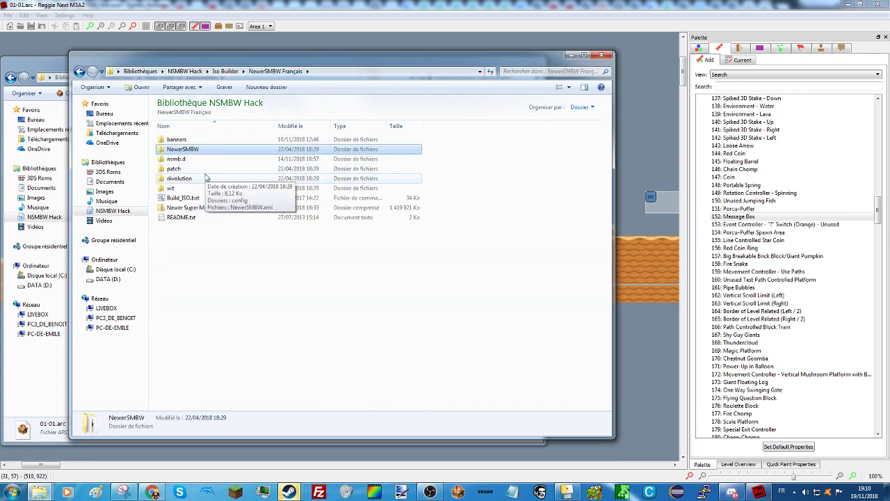
left_click(225, 71)
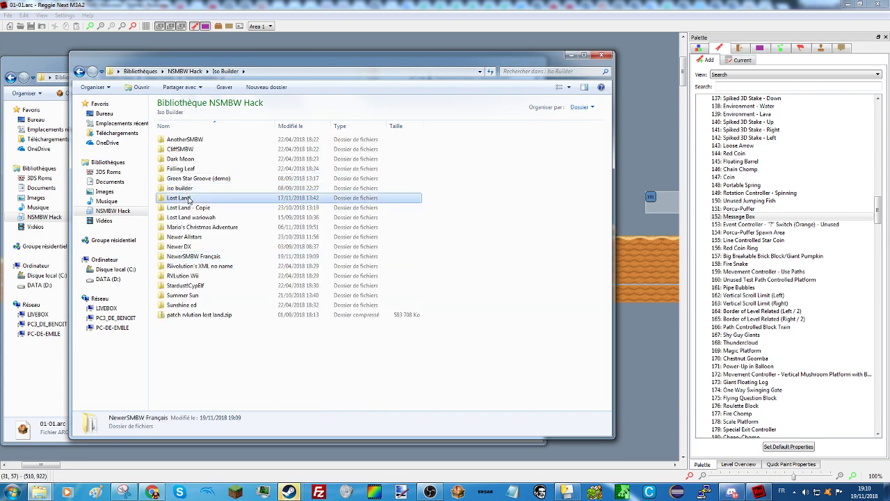
double_click(182, 198)
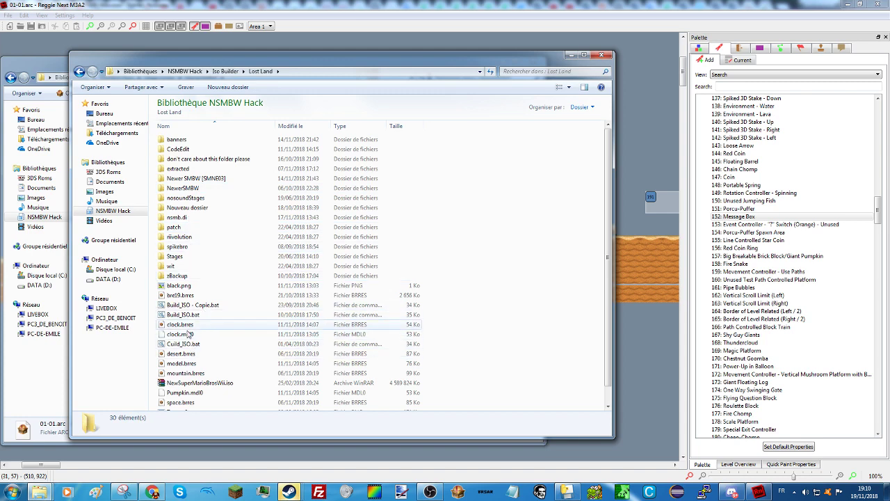
scroll(192, 306, "down", 1)
left_click(198, 366)
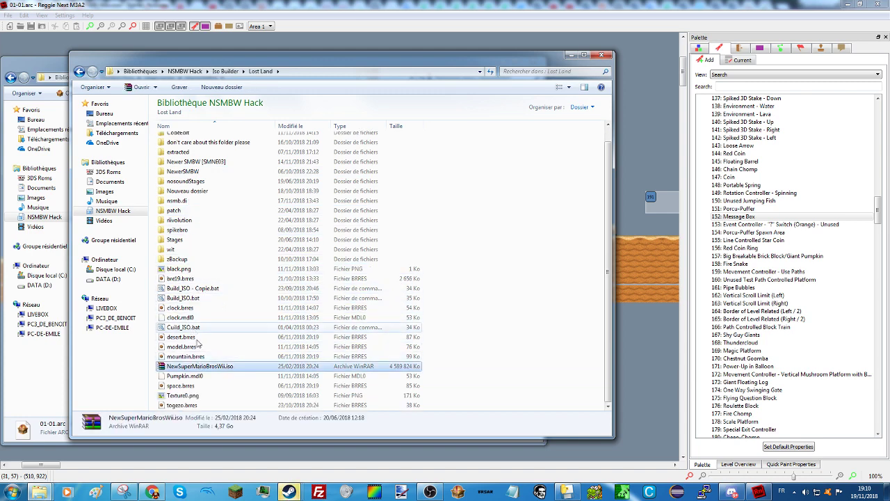
left_click(225, 71)
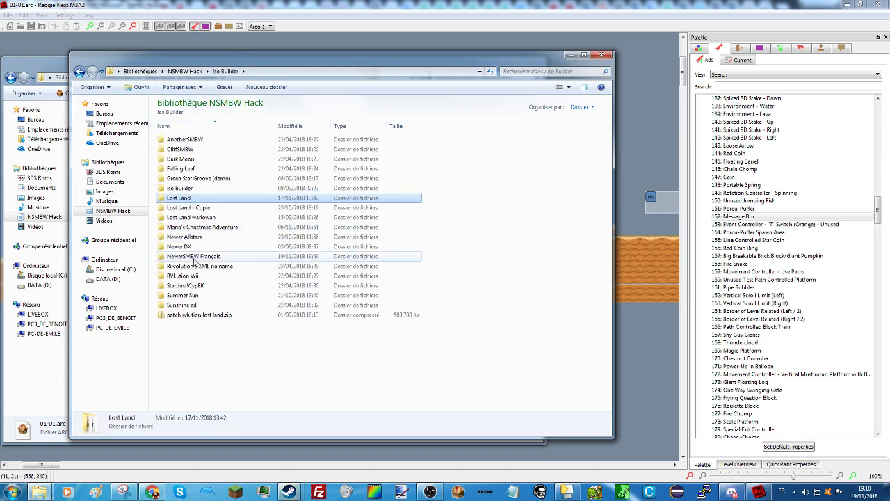
left_click(194, 257)
double_click(194, 257)
Step: Run Build_ISO.bat and choose the Newer mod, AUTO base version, wbfs output, Original save slot and custom banner download
double_click(199, 199)
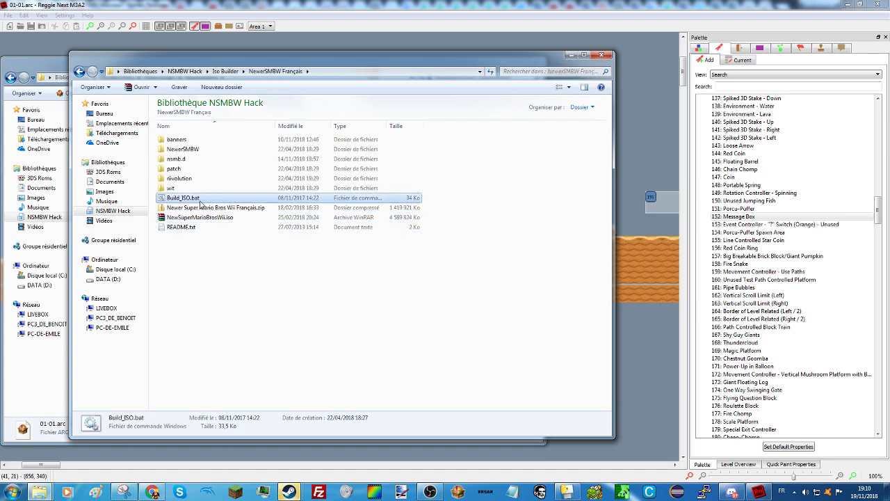
type("1")
key("Return")
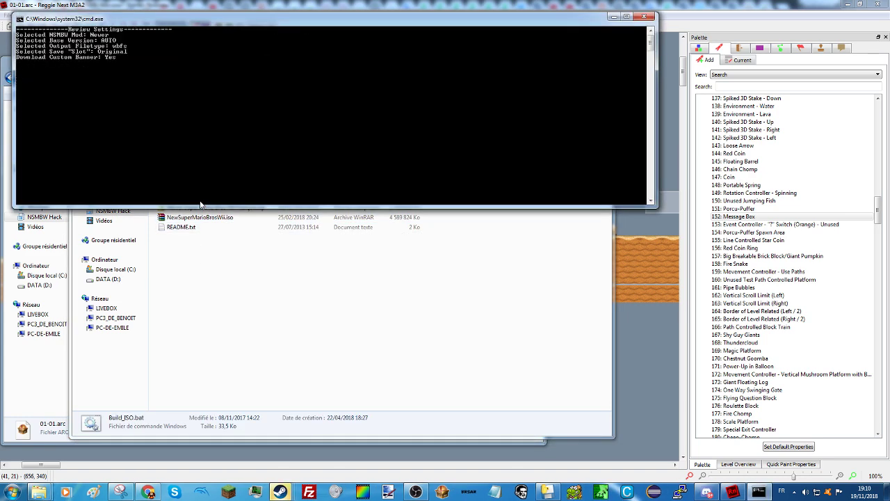
Step: Confirm the reviewed settings to start building the Newer wbfs image
type("1")
key("Return")
Step: Switch back to Reggie Next, place a Shy Guy Giants sprite below the desert ground, and delete it
left_click(647, 347)
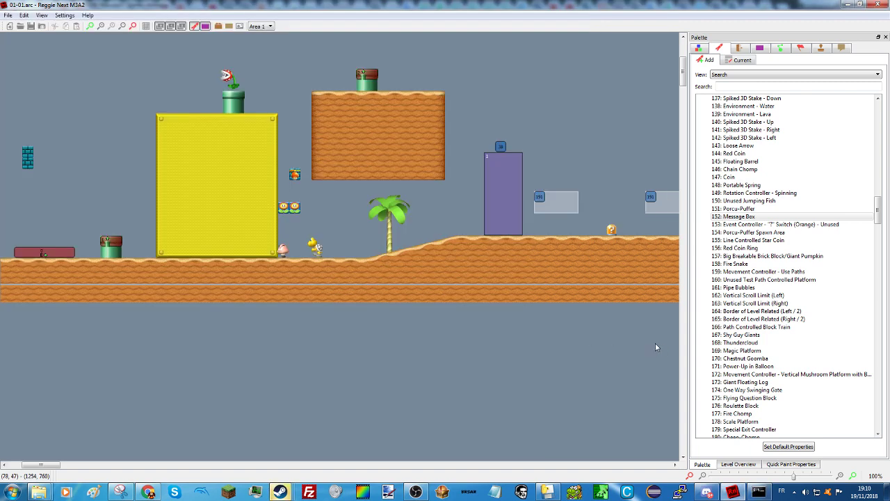
left_click(742, 334)
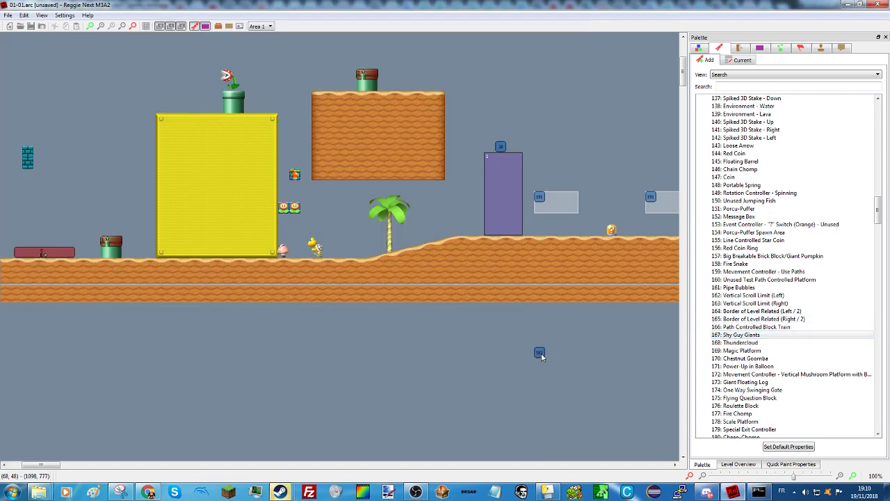
left_click(540, 353)
key("Delete")
Step: Search the sprites for "shy" and place a Walker-type Shy Guy in the sky past the purple zone
type("shy")
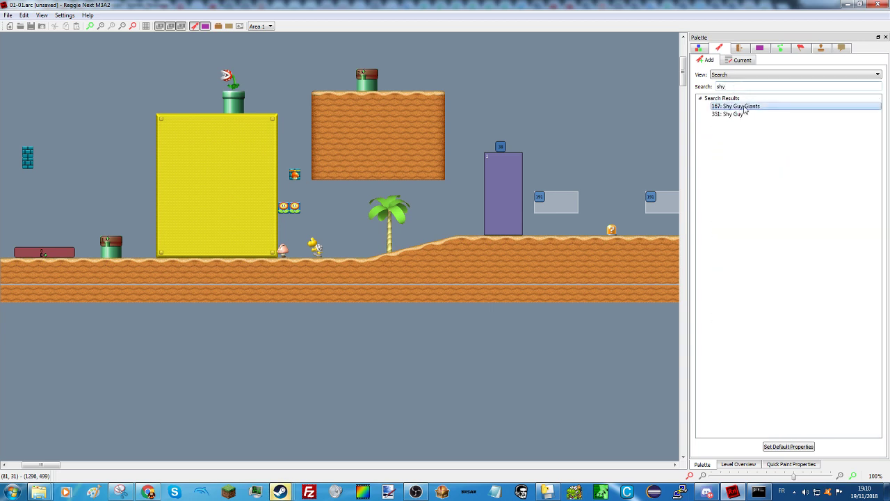
left_click(727, 114)
left_click(599, 84)
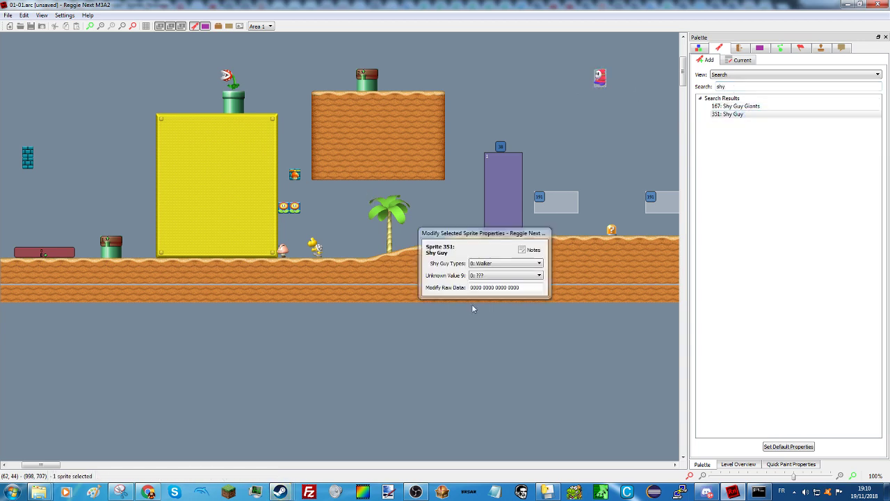
left_click(532, 256)
Step: Check the build console, then switch to the Steam chat and send the reply "yes but it is in french (cause i'm french)"
left_click(755, 492)
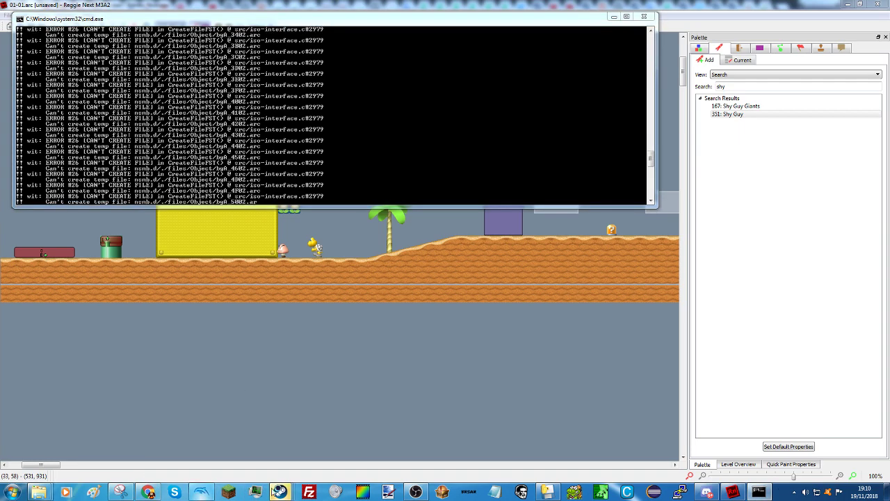
mouse_move(280, 492)
mouse_move(385, 442)
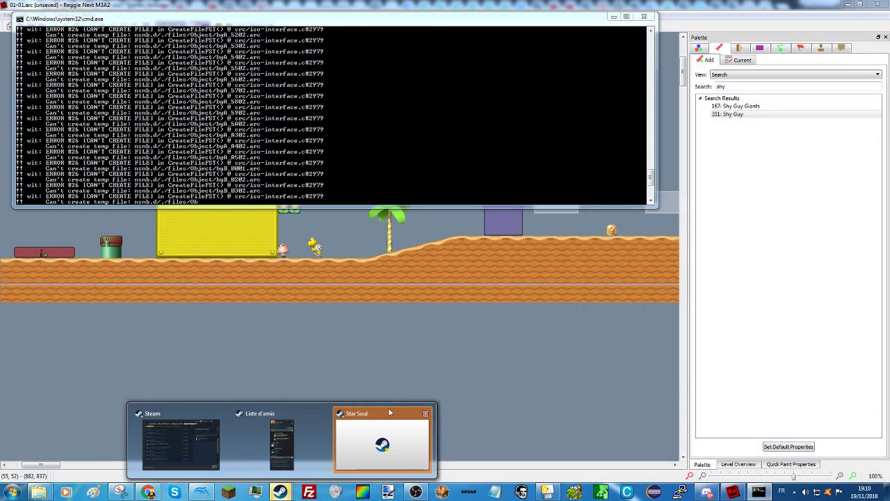
left_click(381, 425)
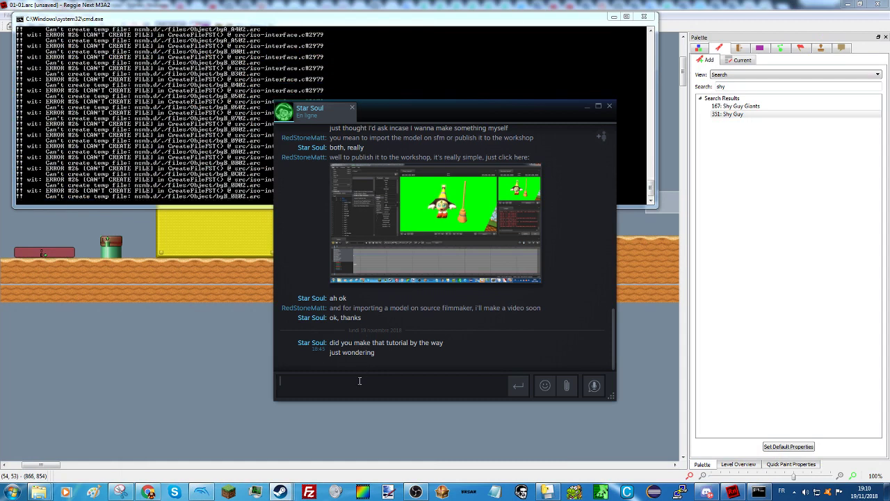
type("yes but it is in frenc")
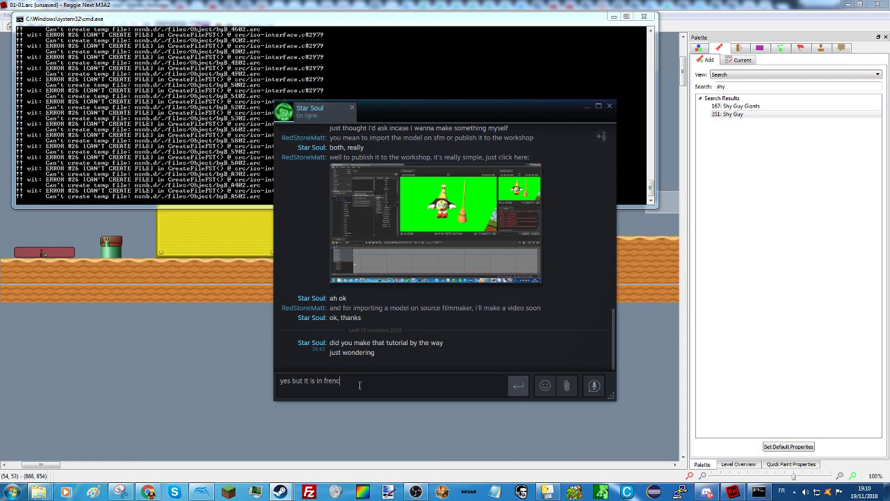
type("h (cause i'm")
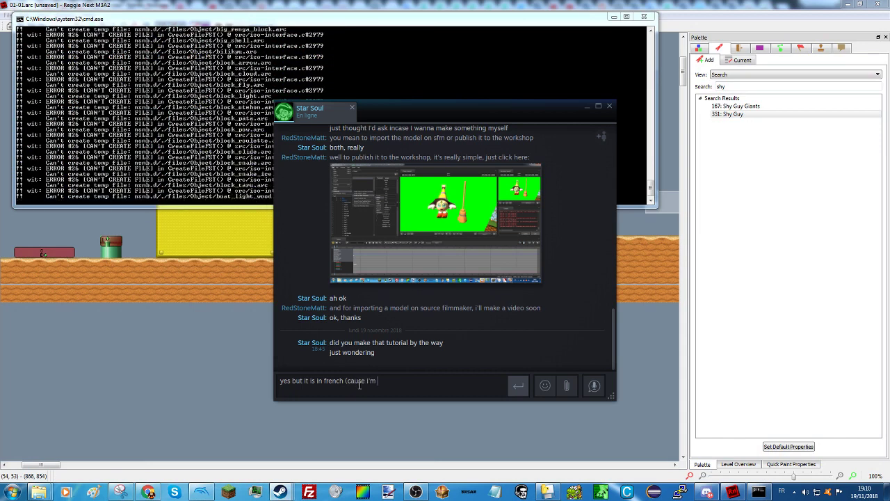
type(" french)")
key("Return")
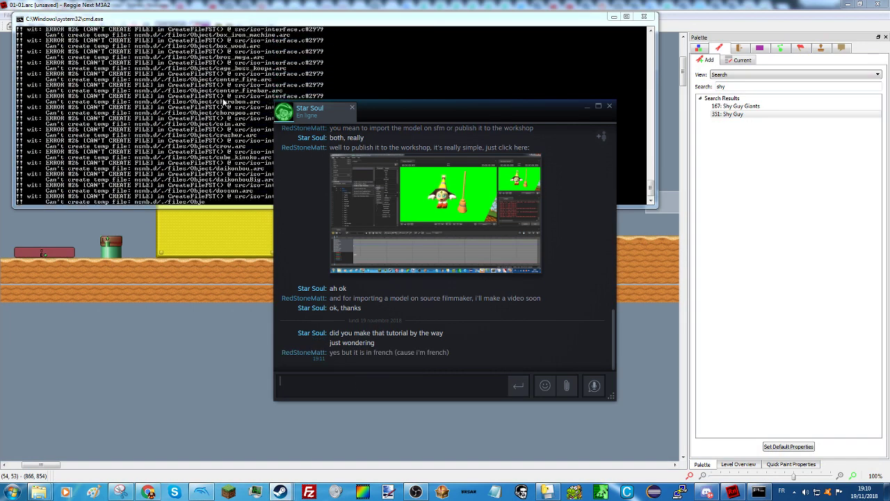
Step: Close the build console and open nsmb.d's files folder in File Explorer, under NewerSMBW Français
left_click(224, 101)
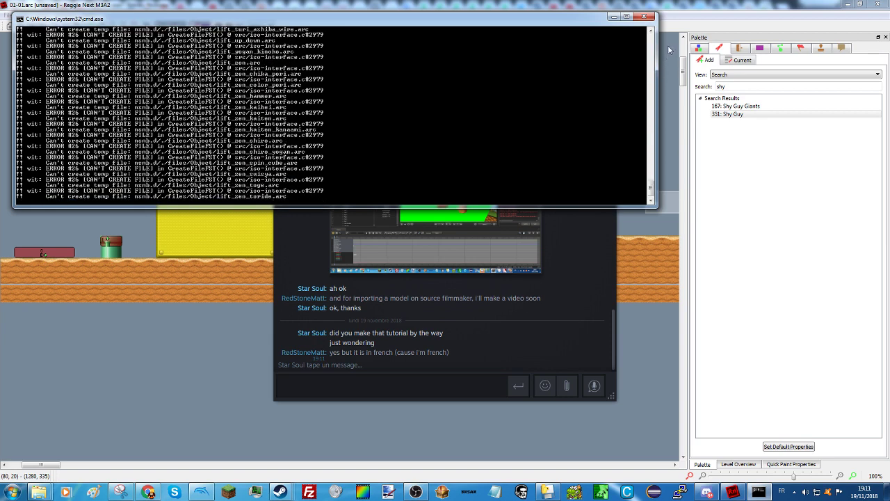
left_click(644, 16)
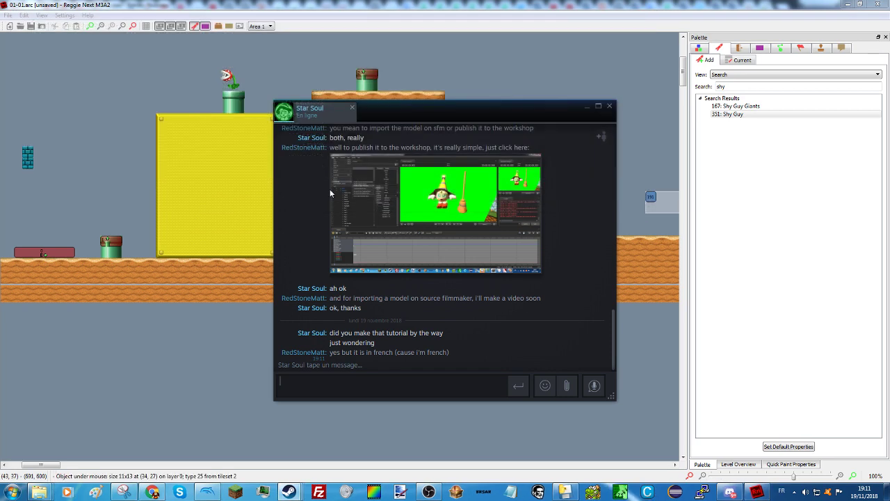
mouse_move(39, 492)
left_click(167, 426)
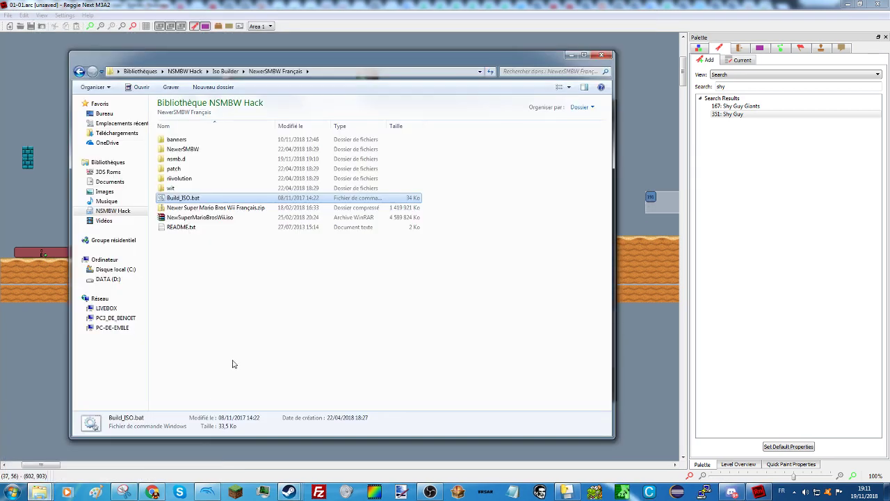
double_click(175, 158)
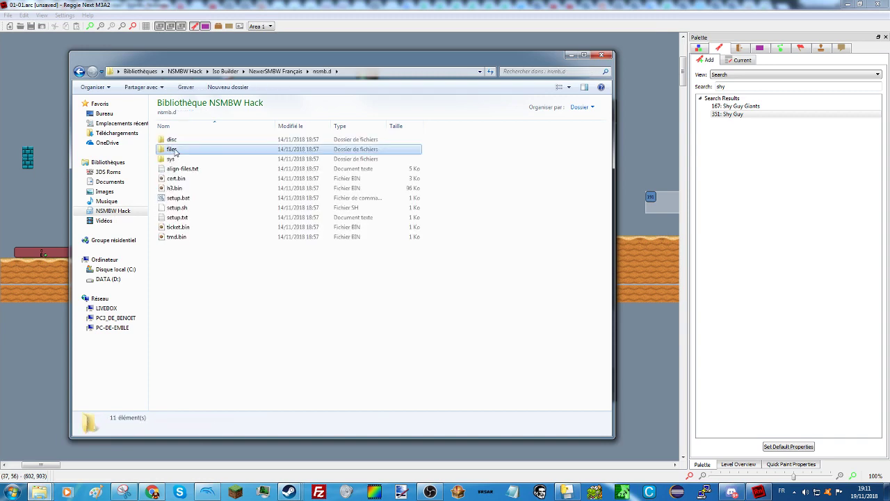
double_click(174, 150)
double_click(174, 151)
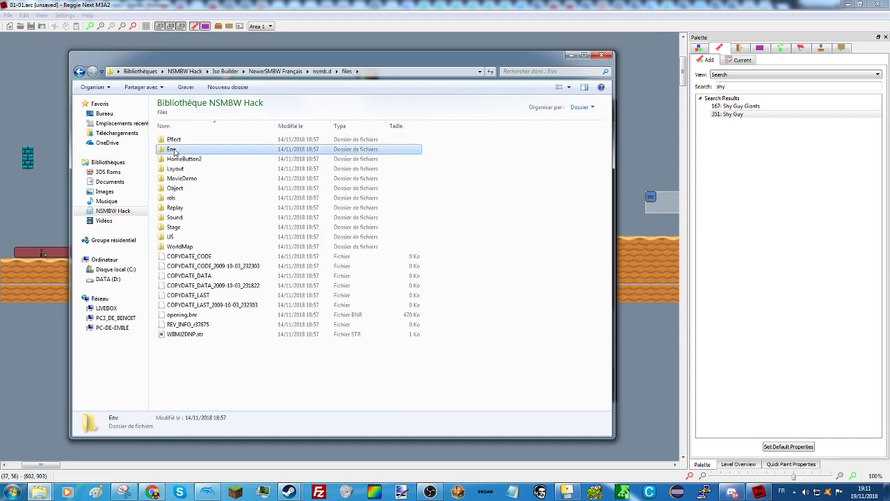
Step: Return to the NewerSMBW Français folder and try to delete its nsmb.d folder with administrator rights
left_click(275, 71)
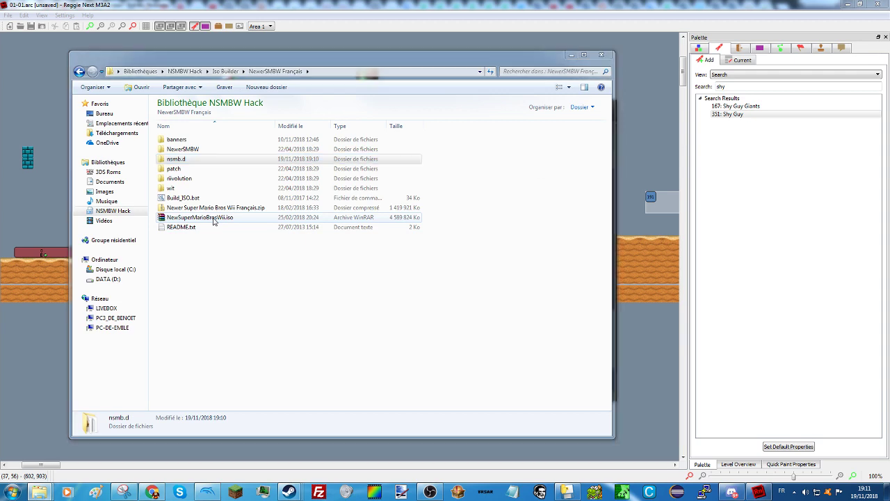
key("Delete")
key("Return")
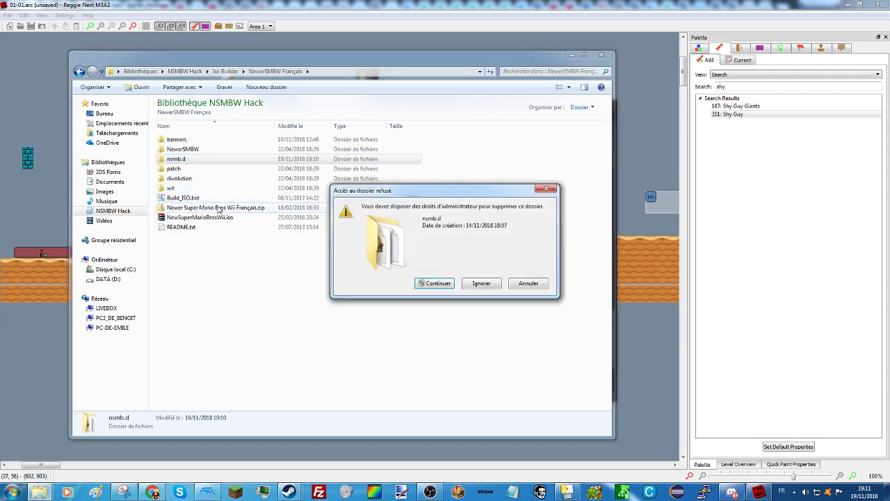
left_click(436, 283)
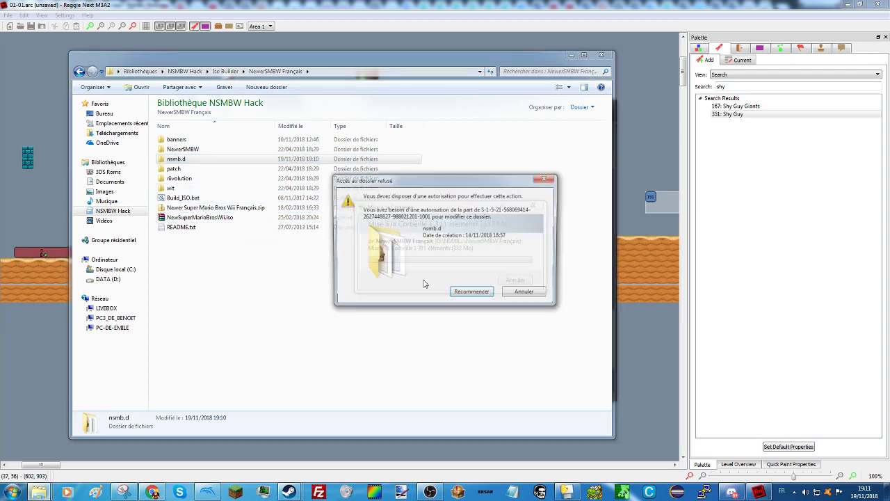
left_click(473, 294)
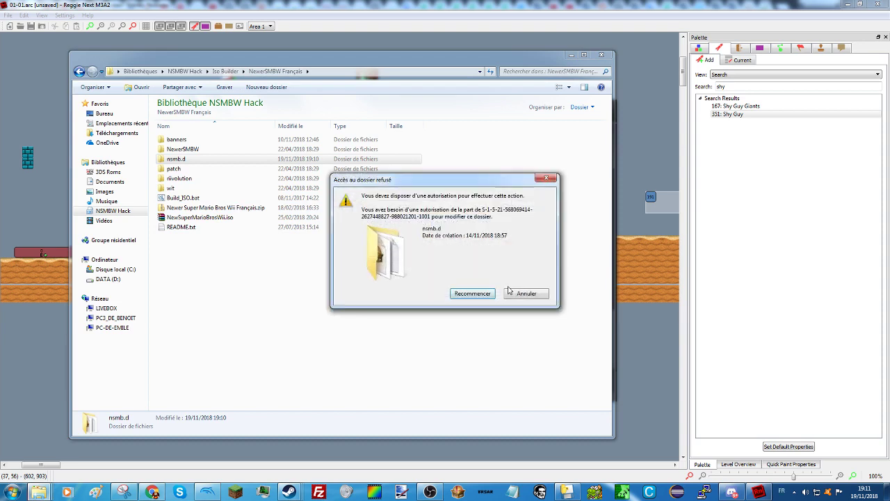
left_click(491, 293)
left_click(505, 284)
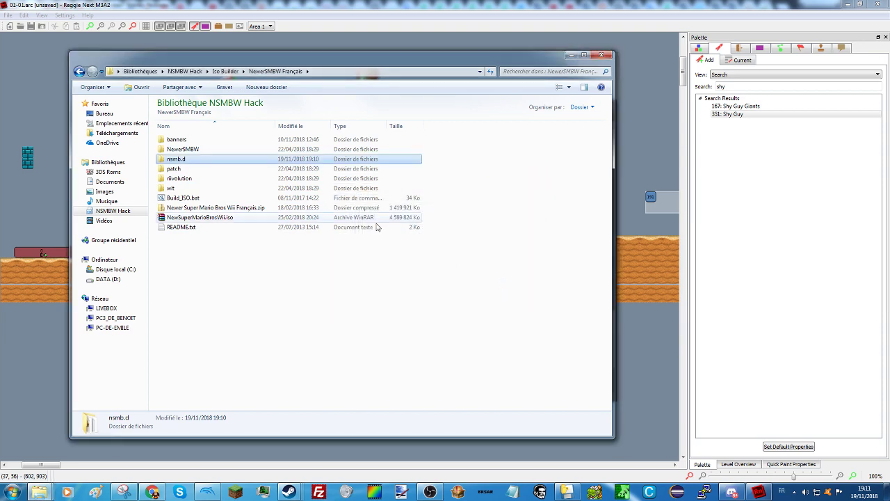
Step: Copy Build_ISO.bat from the Lost Land folder into NewerSMBW Français, replacing the existing file
left_click(226, 71)
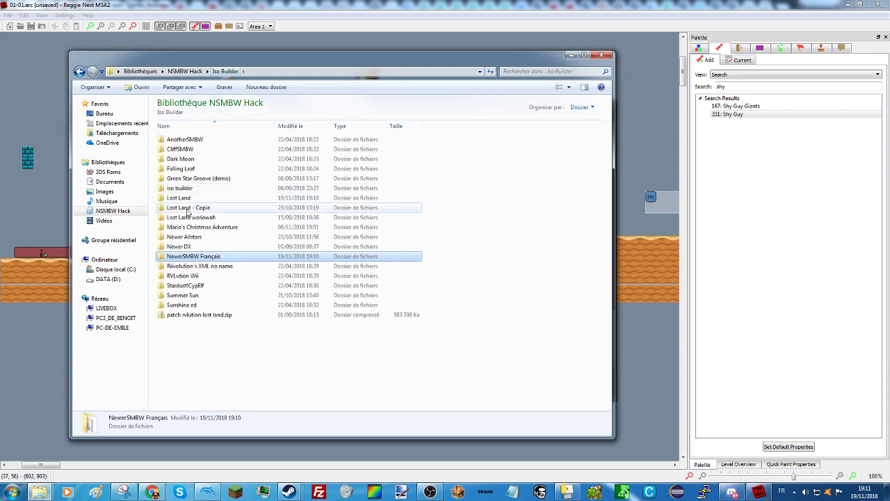
left_click(194, 200)
double_click(194, 199)
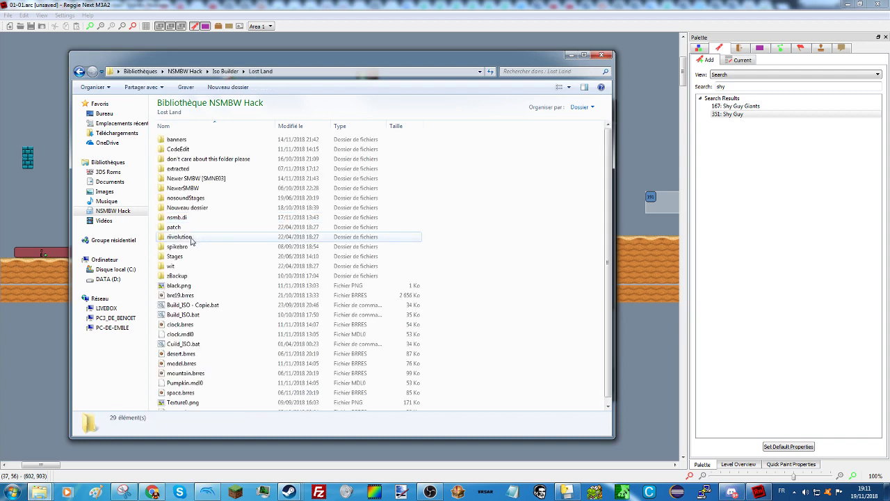
left_click(188, 317)
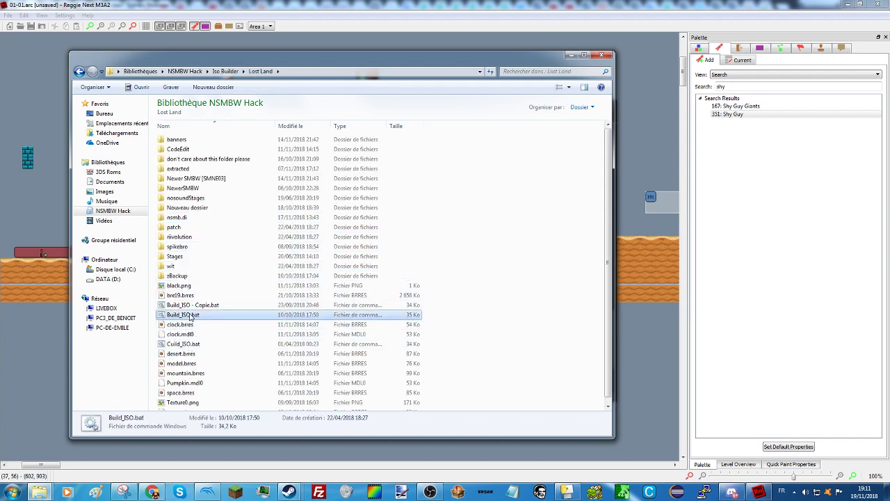
left_click(225, 71)
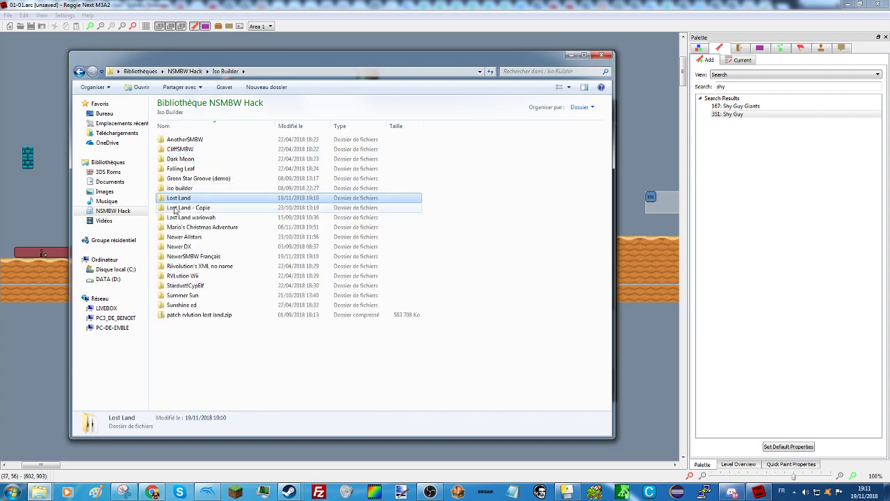
double_click(188, 256)
key("ctrl+v")
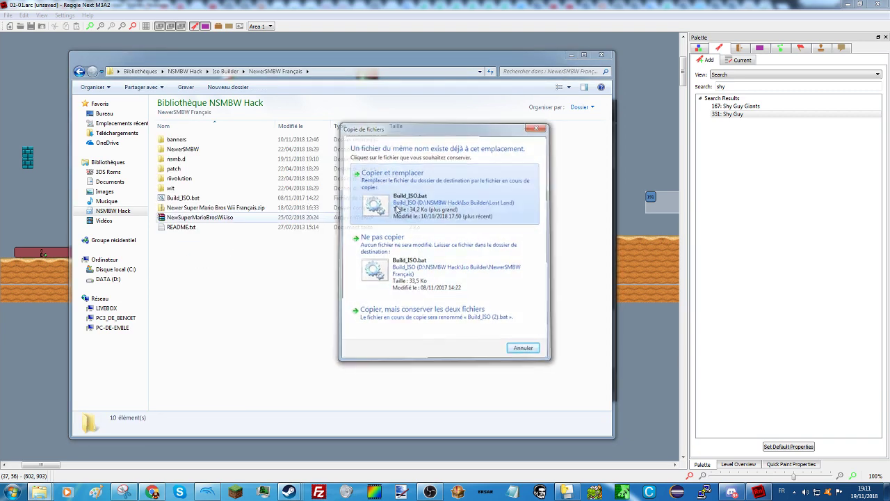
left_click(456, 186)
Step: Run the replaced Build_ISO.bat and start the build with Newer, AUTO version, wbfs output, Original save slot and custom banner download
double_click(202, 198)
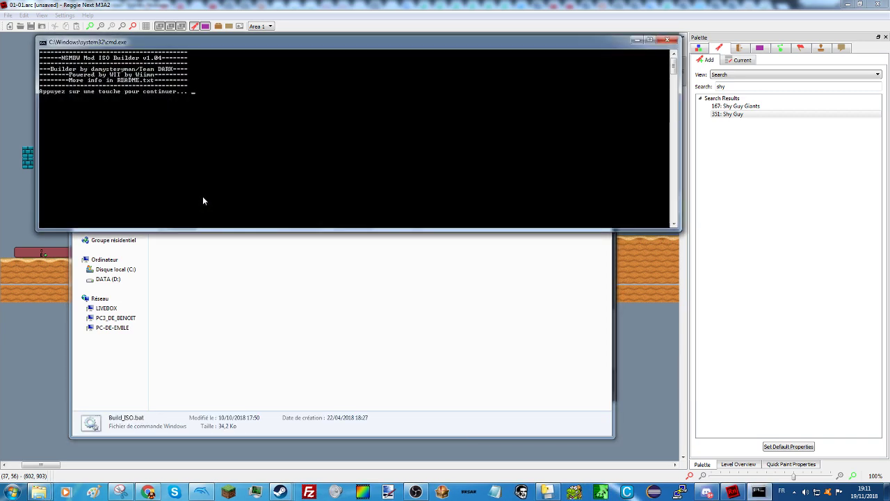
key("Return")
type("1")
key("Return")
type("1")
key("Return")
type("1")
key("Return")
type("1")
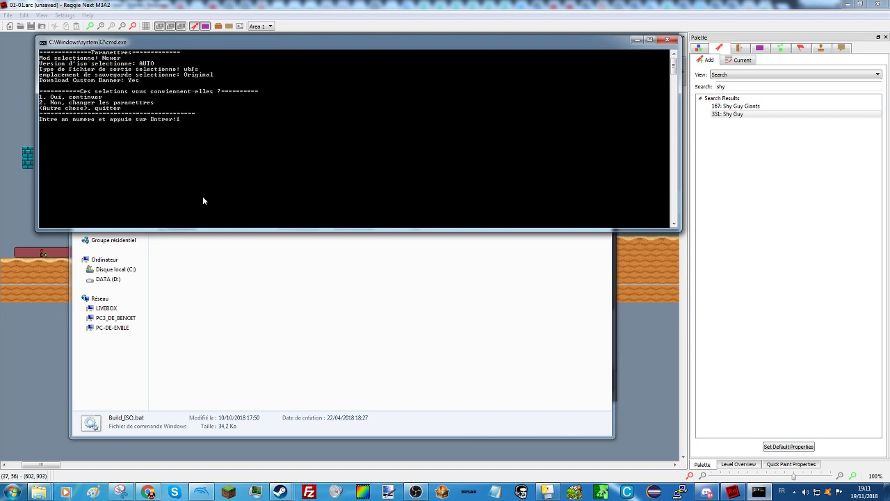
key("Return")
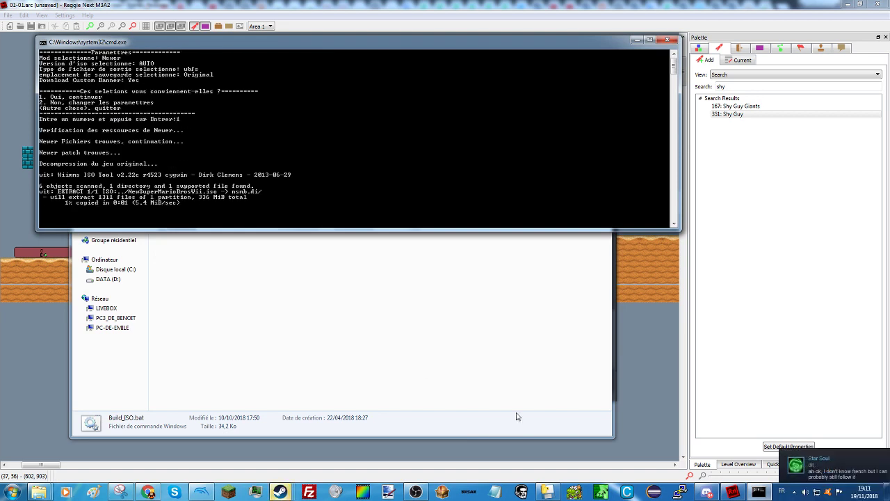
Step: Open the incoming Steam chat message and reply "ok i'll send it to you soon"
left_click(828, 474)
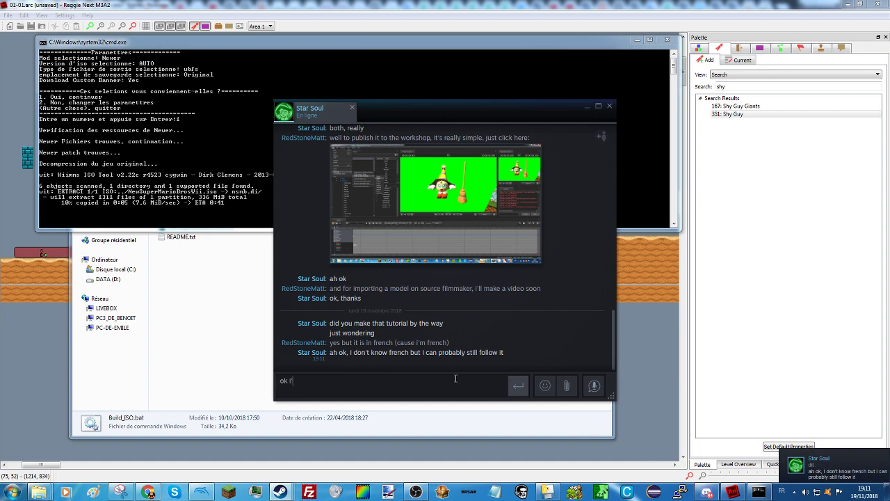
type("ok i'll send it to y")
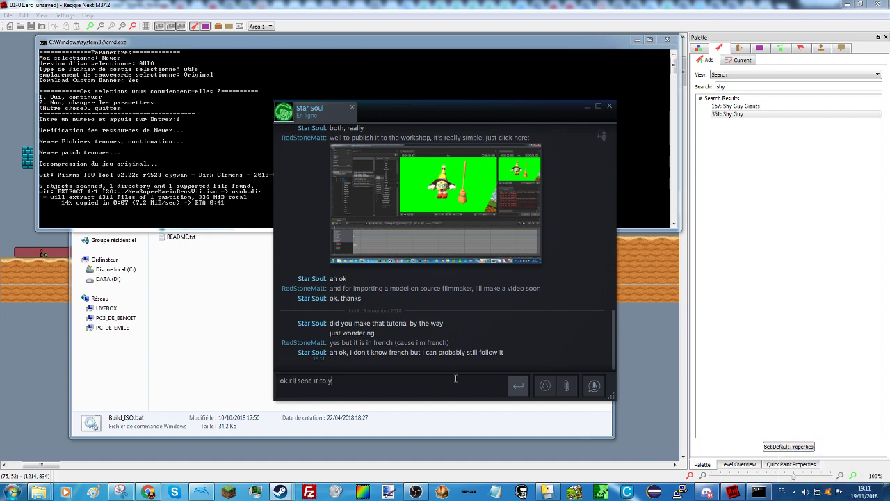
type("ou soon")
key("Return")
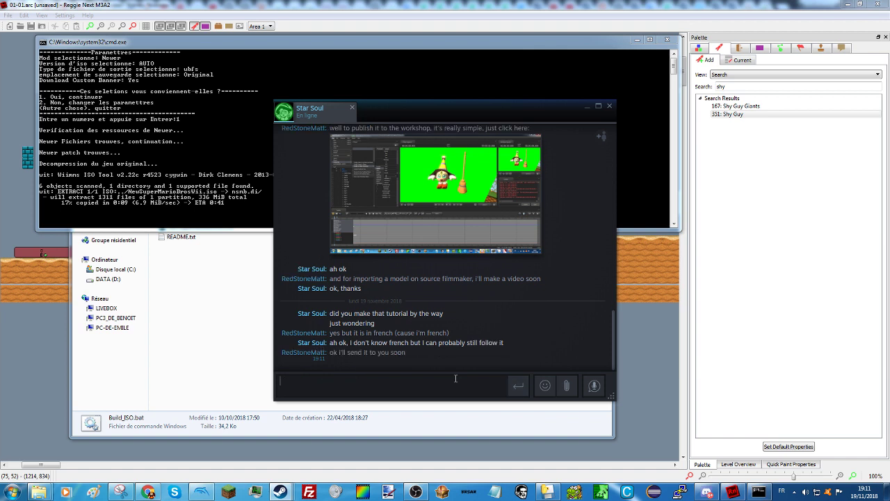
Step: Check the extraction progress in the build console, minimize the Steam chat and switch to Discord's #général channel
left_click(186, 166)
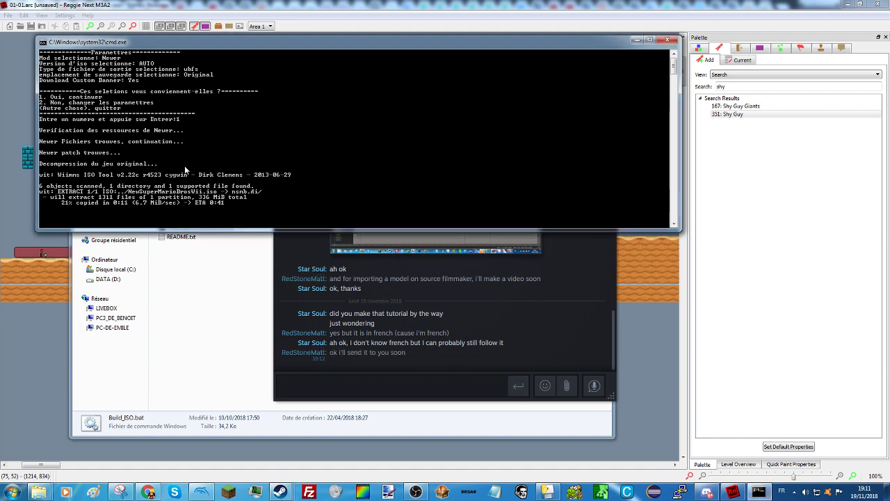
left_click(453, 319)
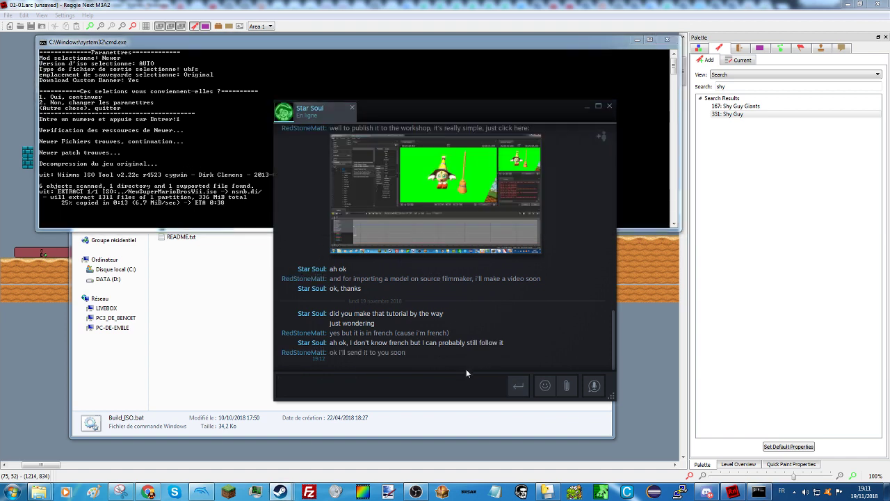
left_click(587, 107)
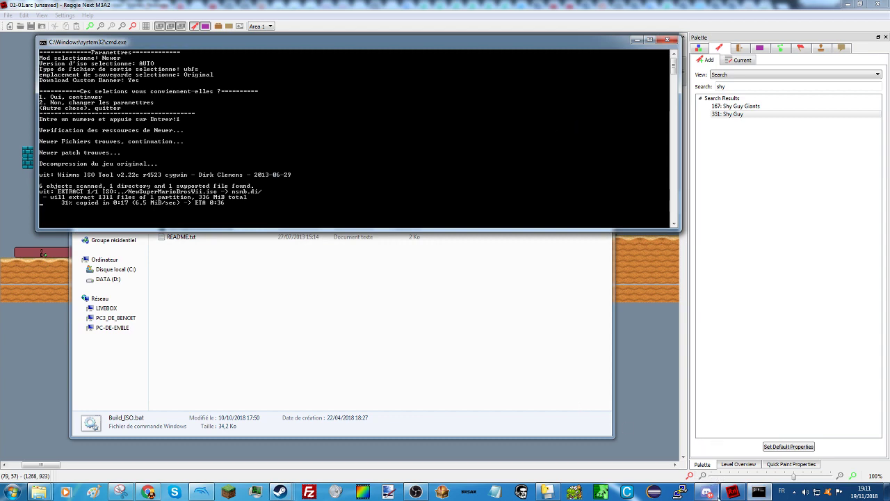
mouse_move(706, 491)
left_click(708, 452)
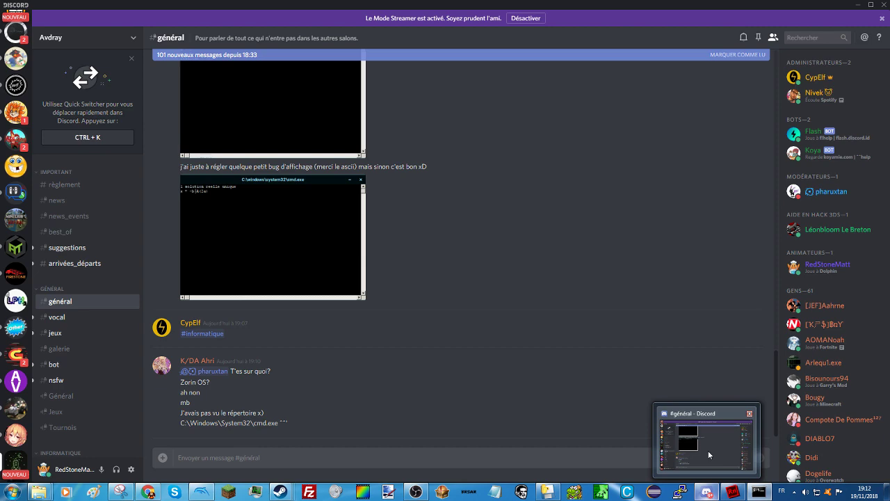
Step: Hide Discord, bring the NewerSMBW Français folder to the front and open its nsmb.d folder
left_click(707, 492)
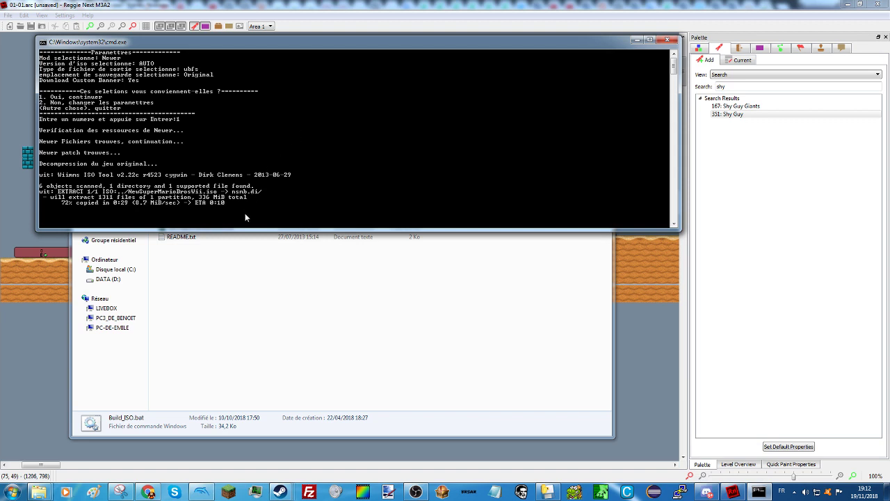
left_click(240, 282)
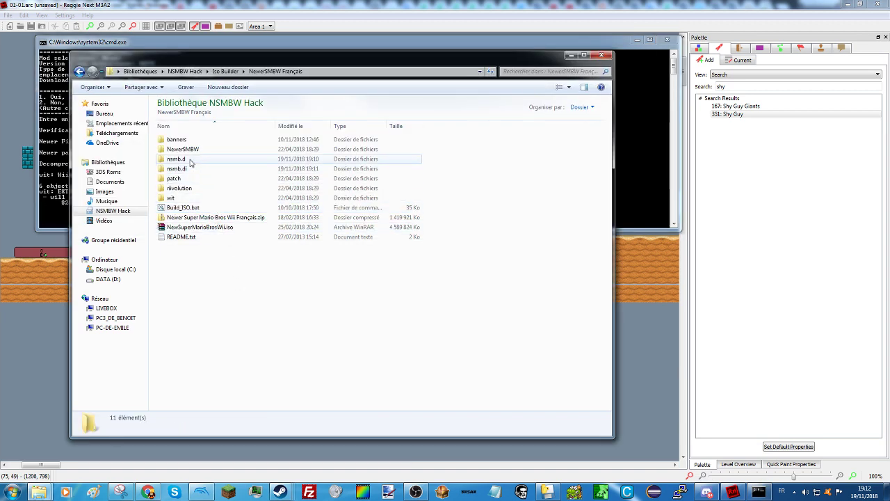
left_click(190, 159)
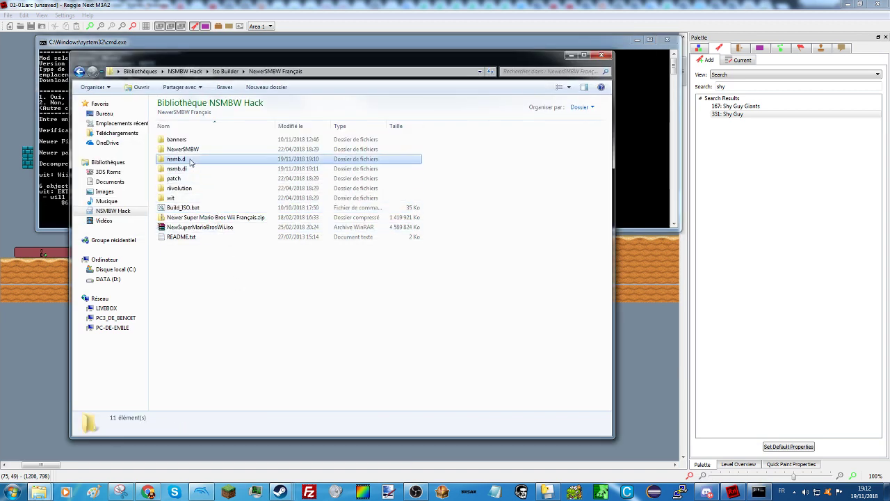
double_click(190, 159)
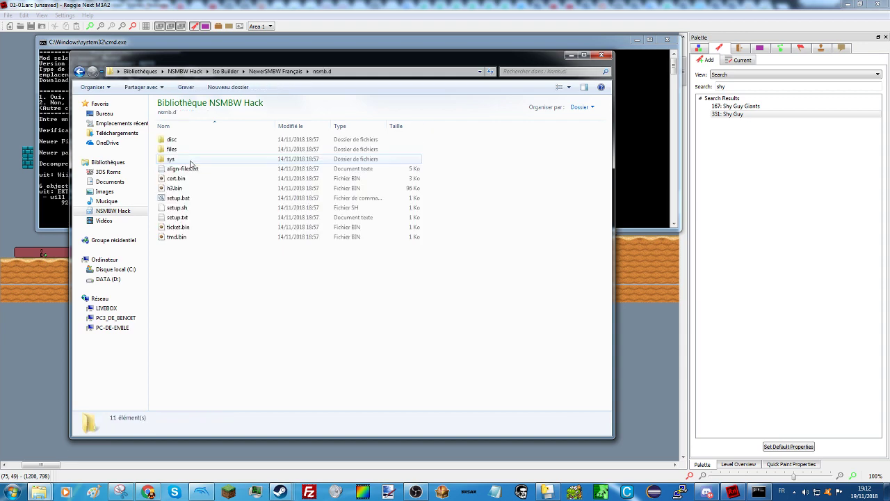
Step: Delete all the contents of the nsmb.d folder, cancelling removal of any item that requires extra permission
left_click_drag(194, 263, 178, 142)
key("Delete")
key("Return")
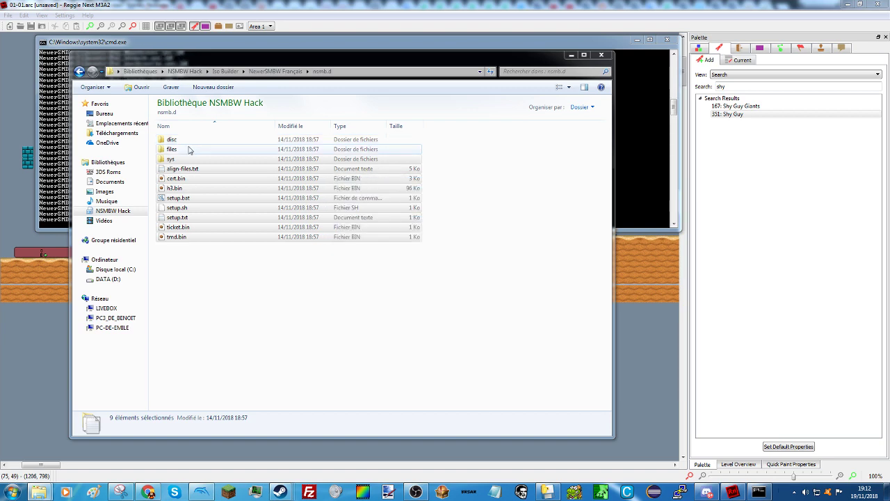
left_click(198, 142)
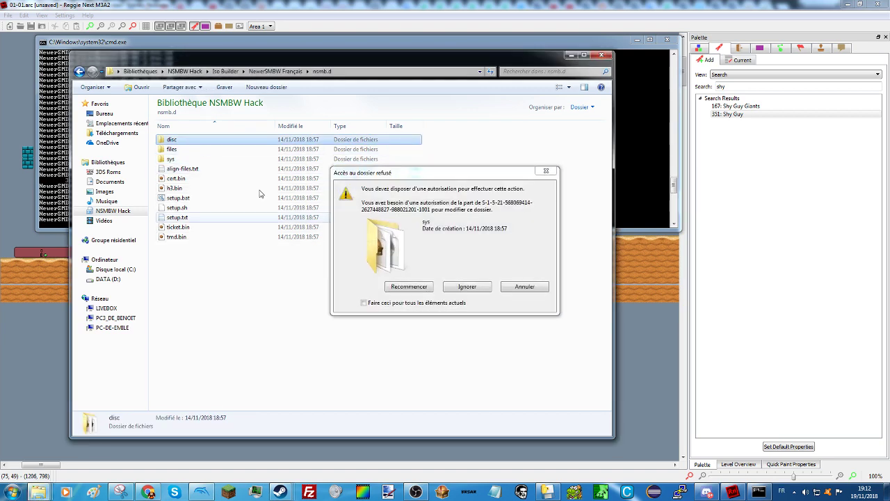
left_click(512, 291)
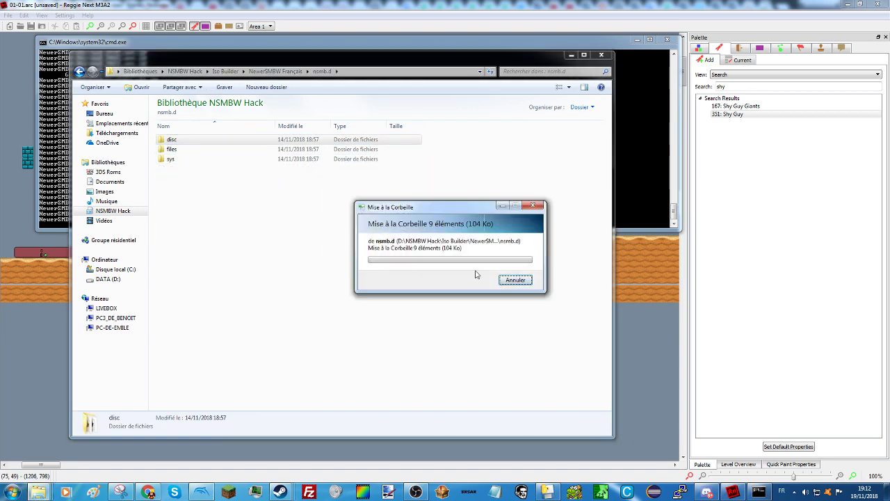
Step: Try to delete the remaining disc and files folders from nsmb.d
key("Delete")
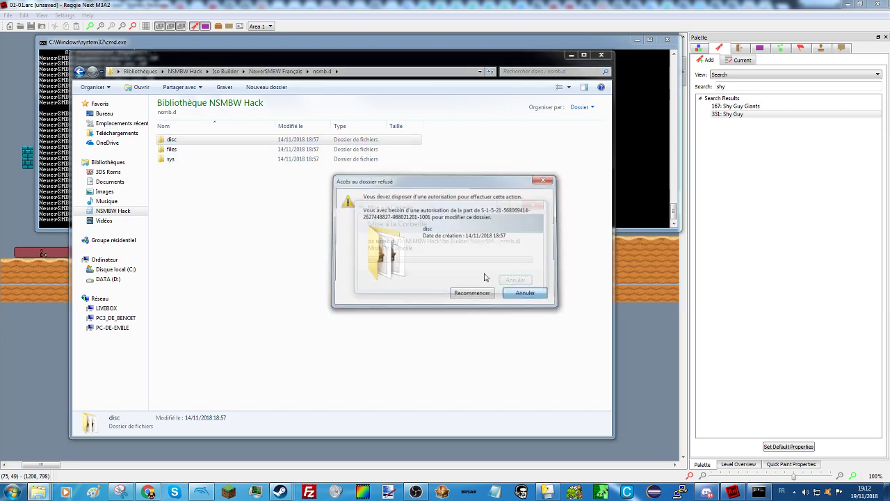
left_click(472, 290)
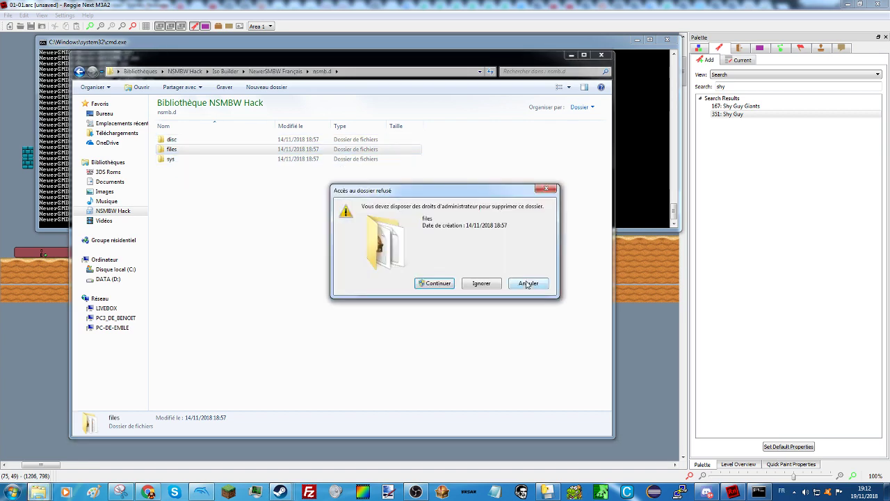
left_click(445, 281)
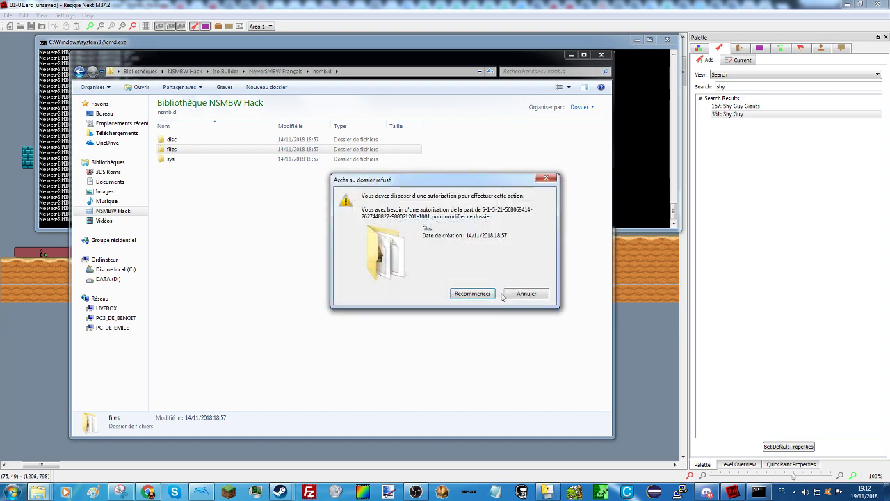
left_click(508, 294)
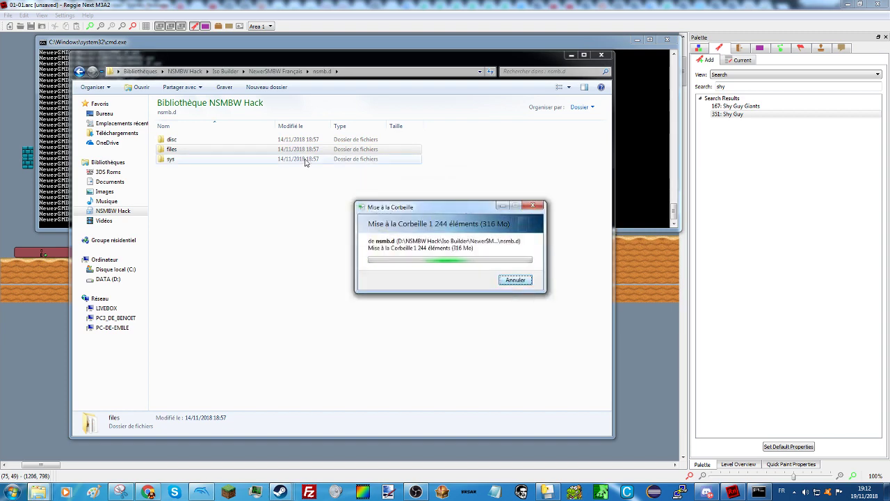
Step: Try to delete the nine loose files, COPYDATE_CODE through WBMJ2DNP.str, inside the files folder of nsmb.d
double_click(254, 152)
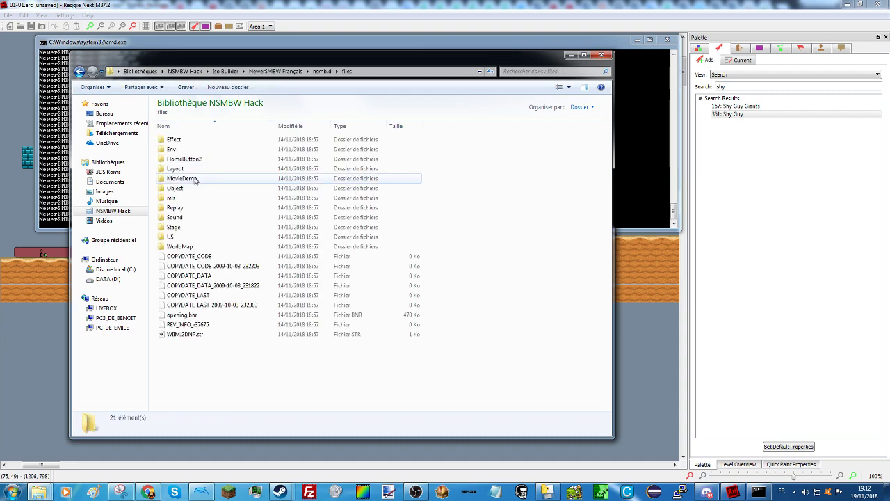
left_click_drag(195, 349, 197, 260)
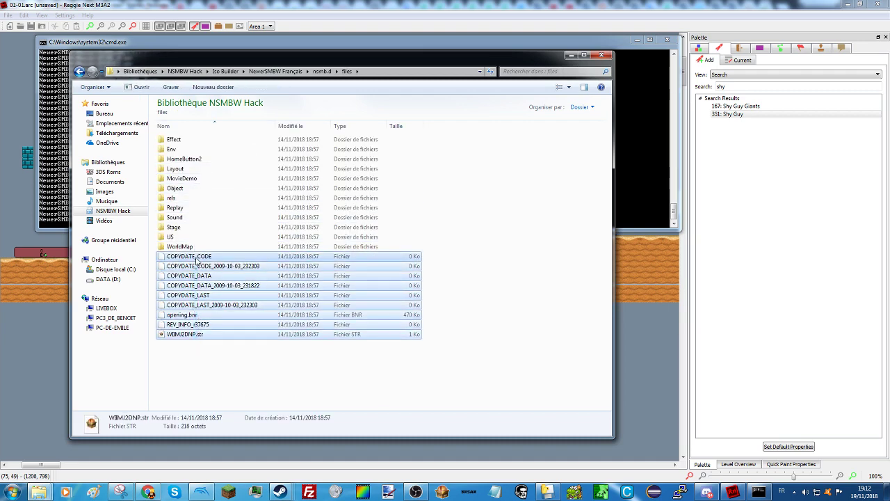
key("Delete")
left_click(481, 252)
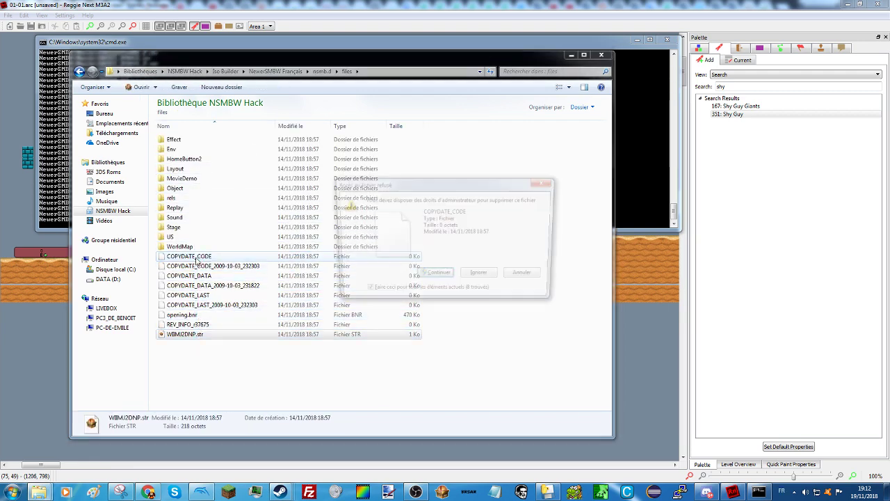
left_click(439, 276)
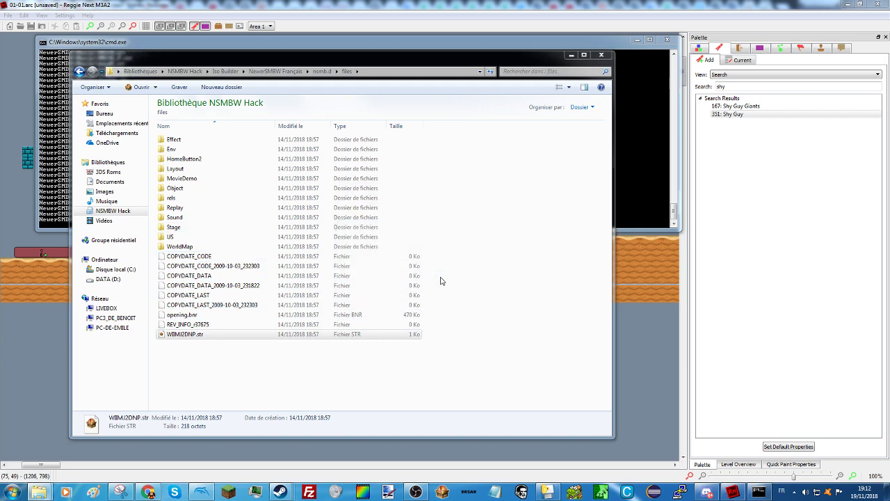
left_click(420, 288)
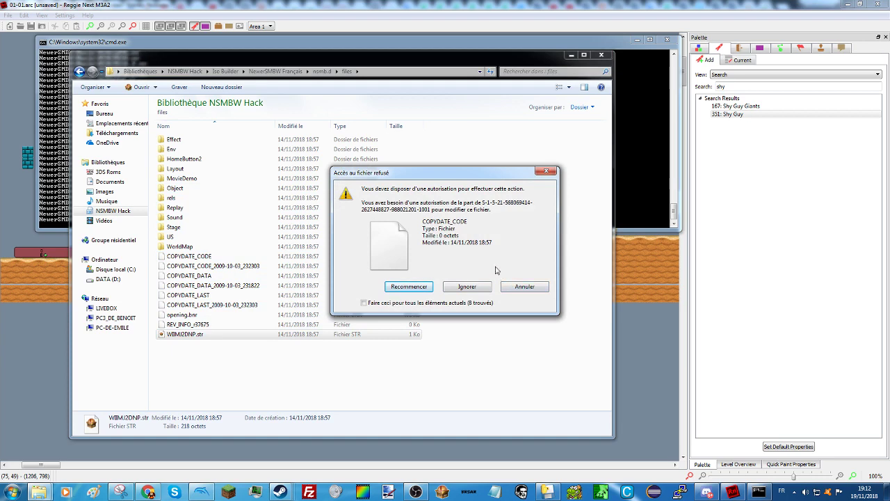
left_click(525, 286)
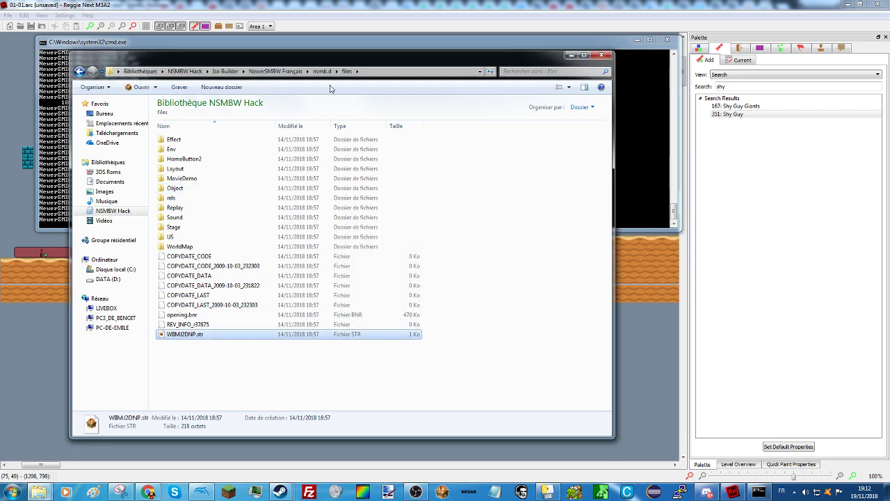
Step: Return to the NewerSMBW Français folder and check the progress of the build console
left_click(321, 71)
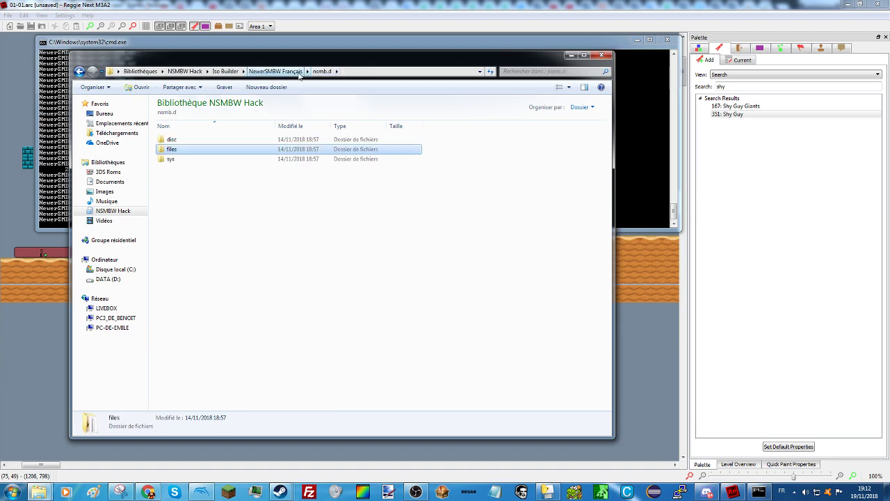
left_click(277, 71)
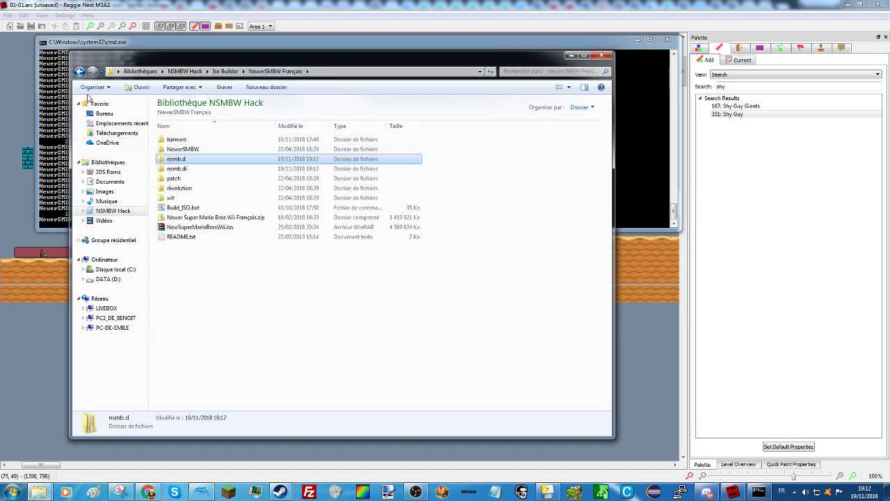
left_click(128, 38)
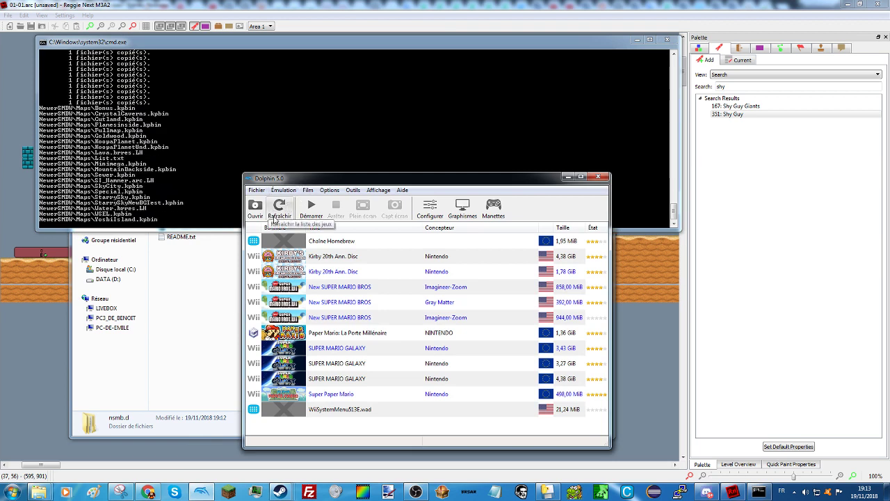
Step: In Dolphin, browse for the game file to load in NewerSMBW Français's Newer SMBW [SMNE03] folder, dismissing the Ad-Aware pop-up
left_click(348, 335)
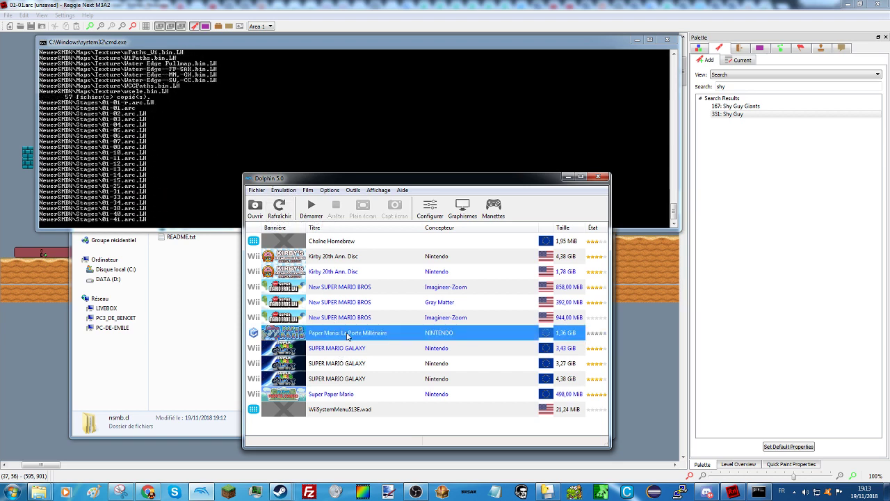
left_click(345, 391)
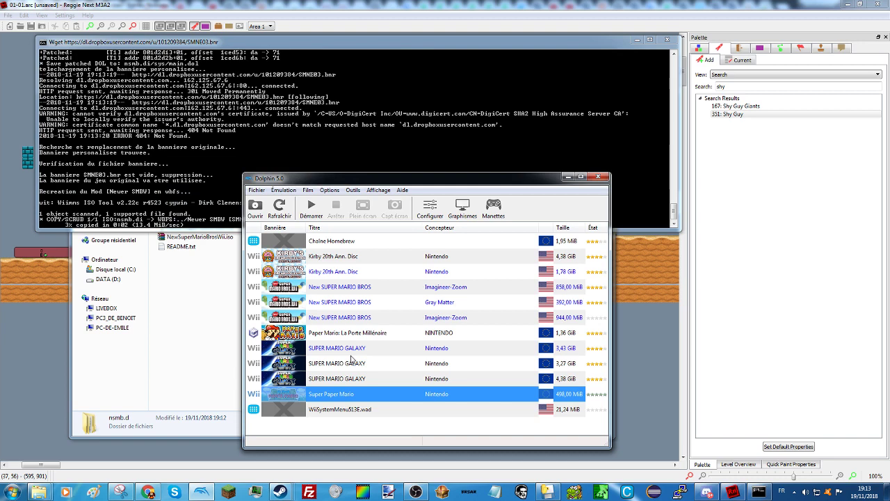
left_click(259, 210)
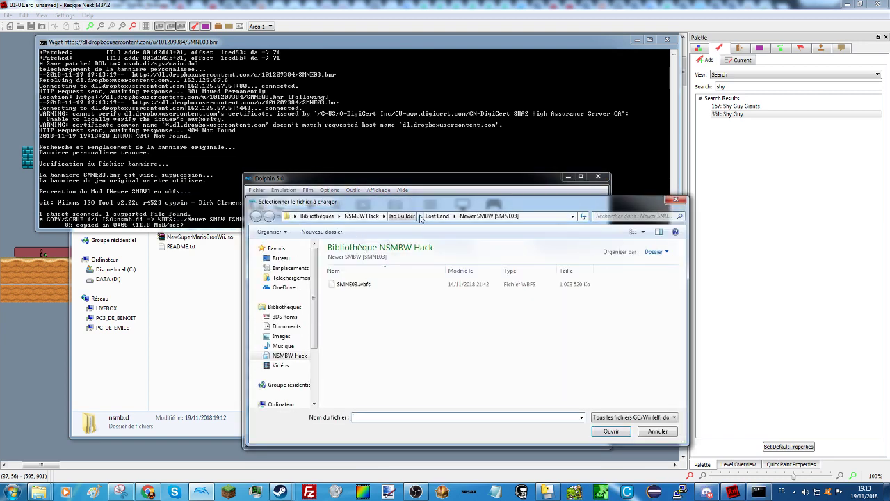
left_click(411, 216)
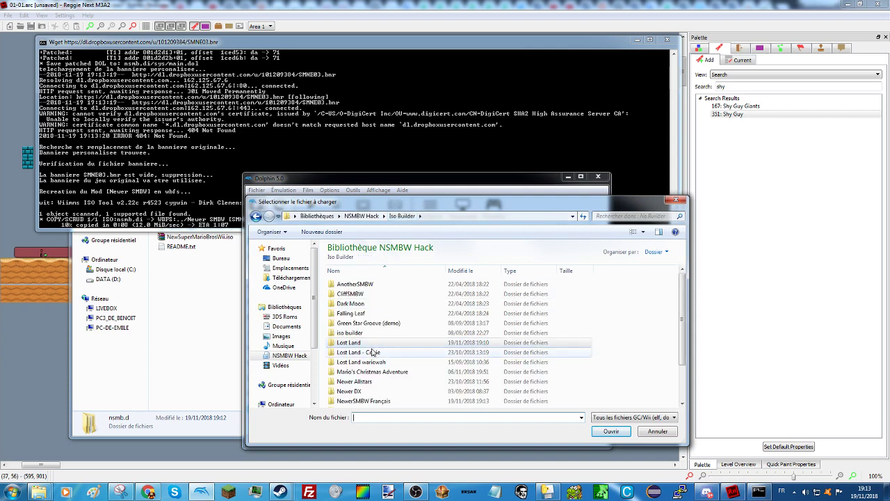
double_click(377, 402)
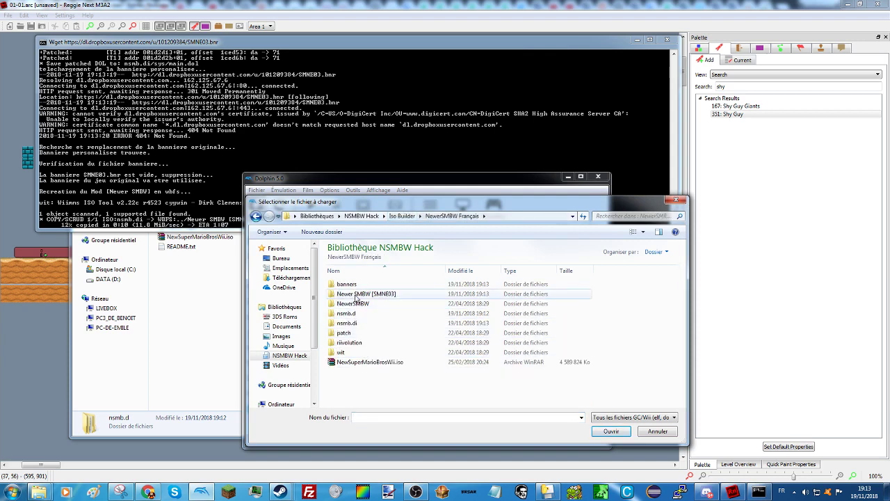
double_click(356, 295)
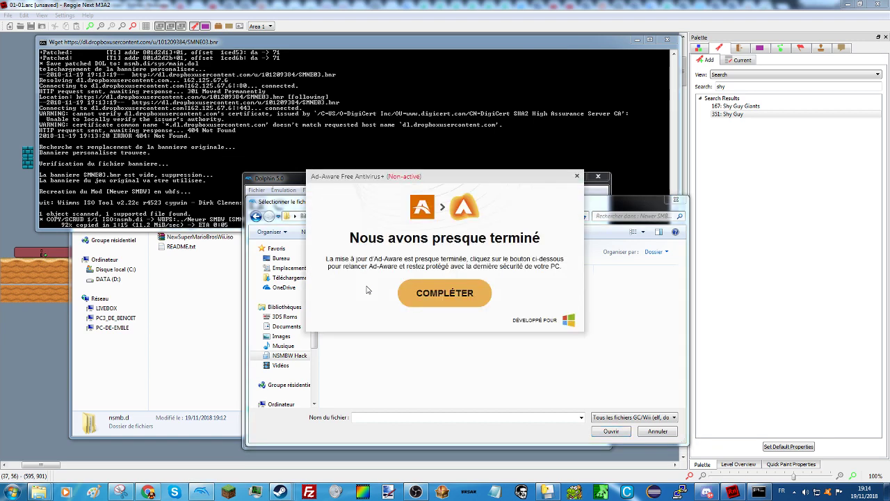
left_click(576, 178)
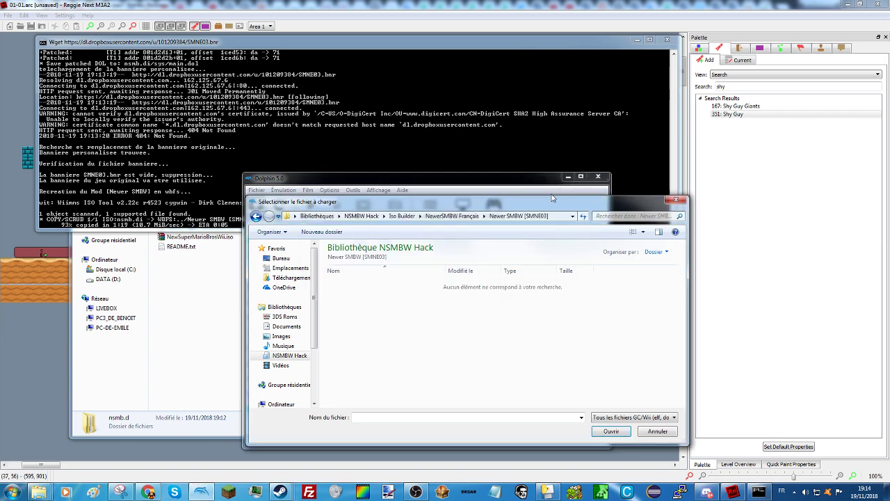